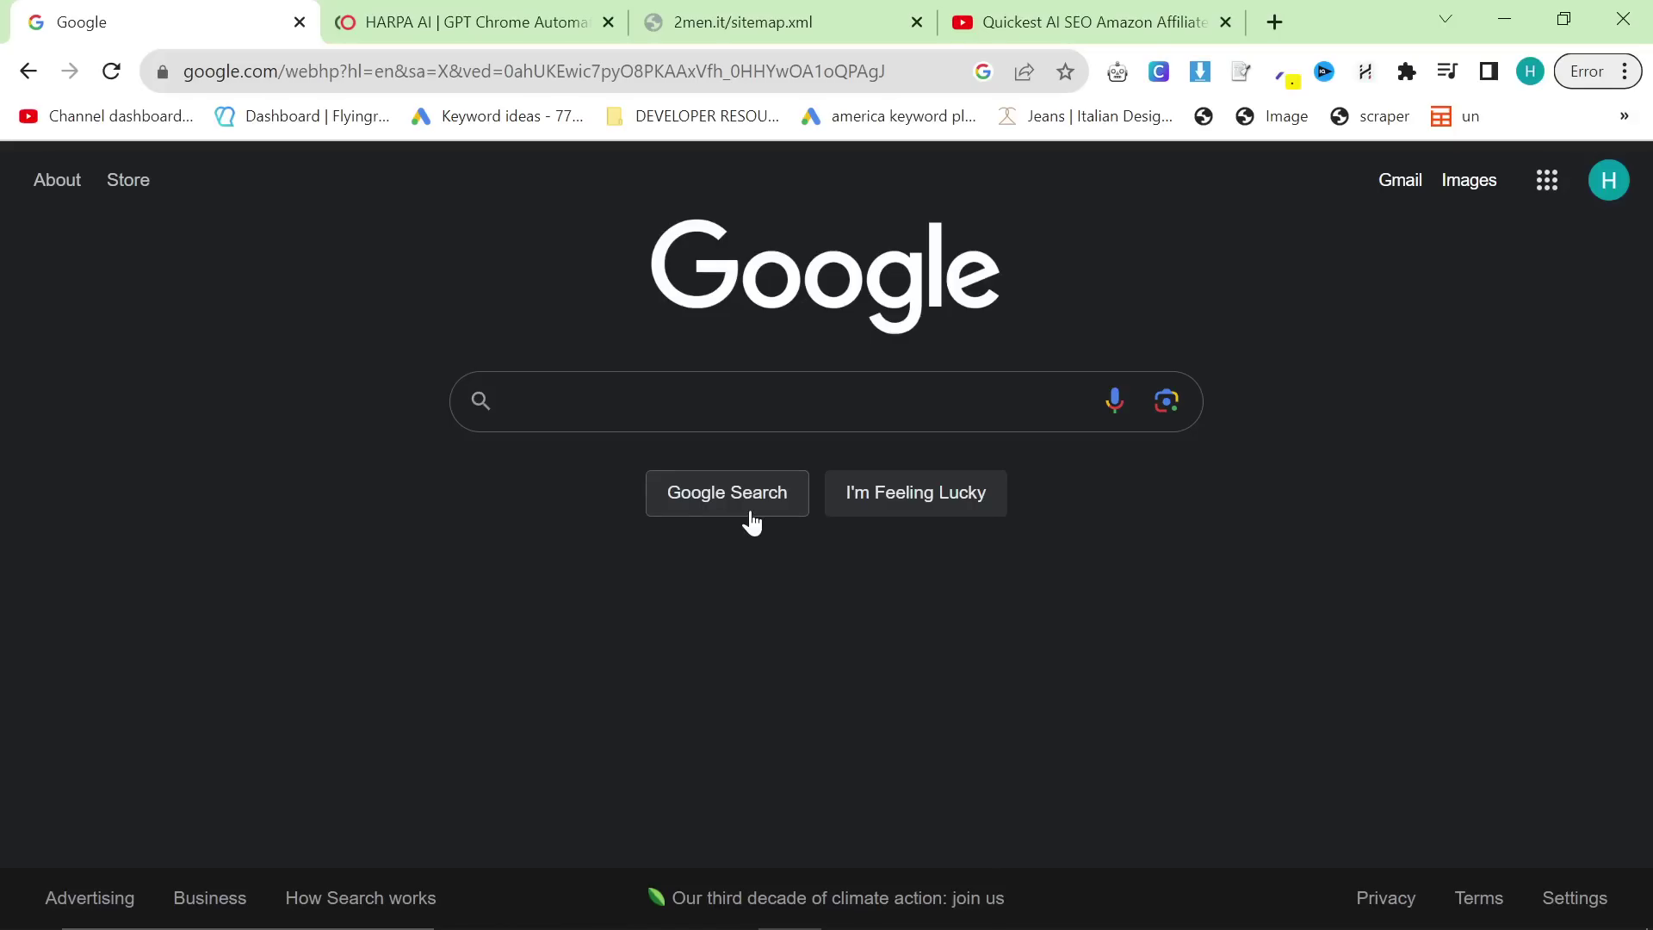
# Switch to the 2men.it sitemap.xml tab
pyautogui.click(751, 10)
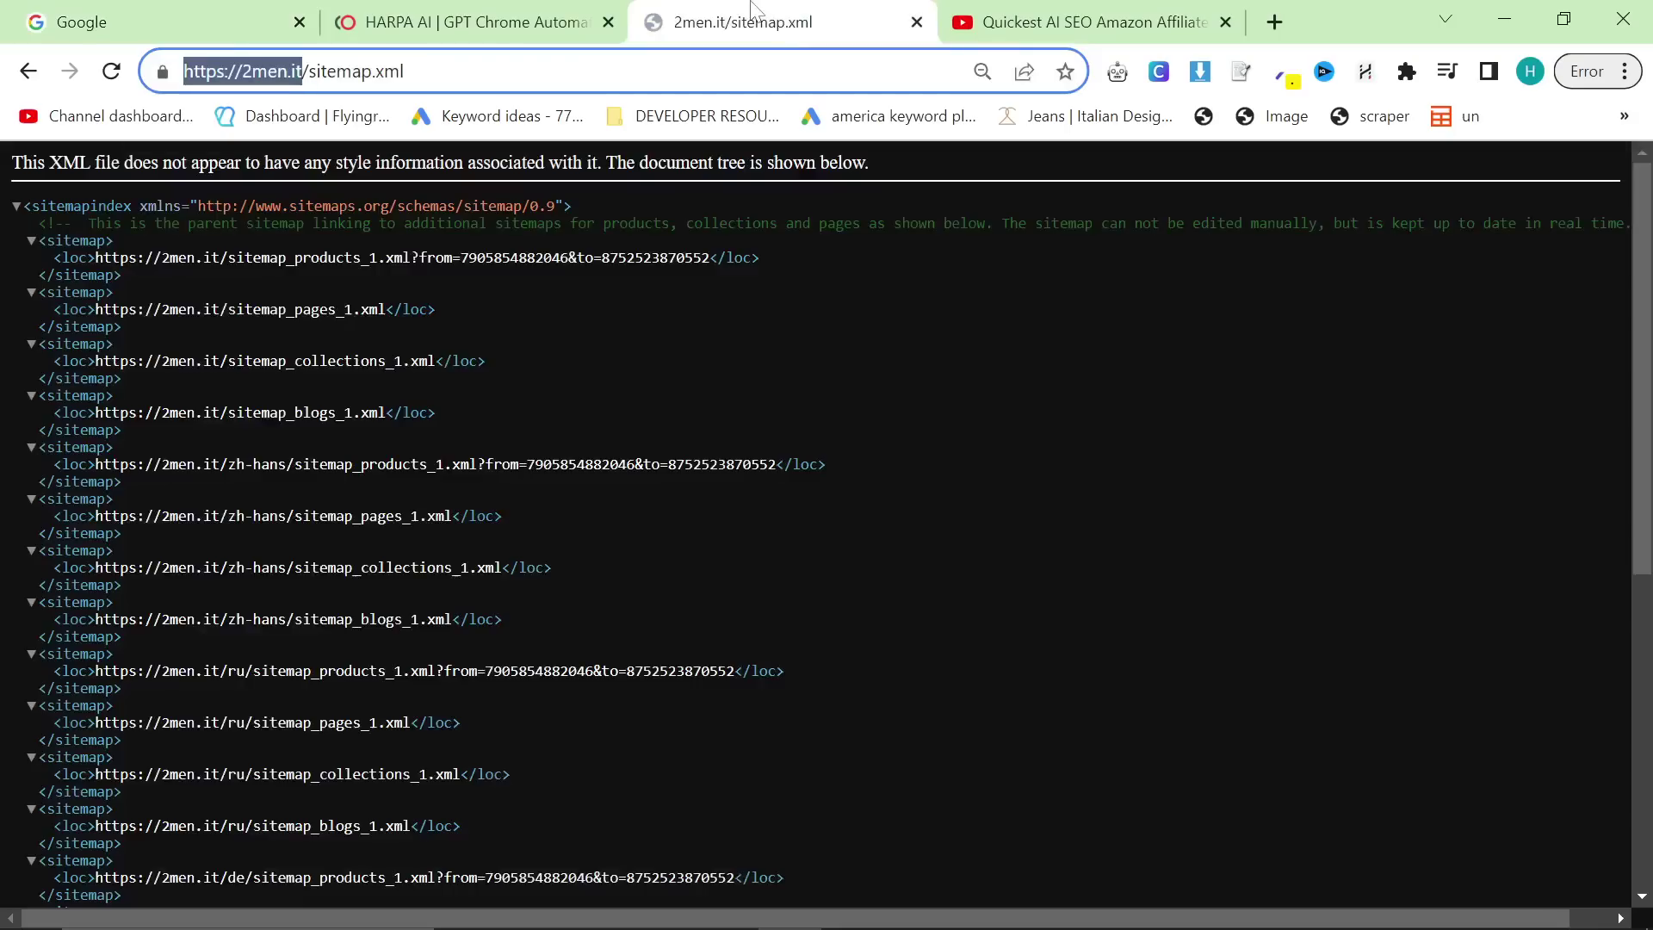
# Select the first product sitemap URL, then switch to the SEO tutorial video tab
pyautogui.moveTo(4, 296); pyautogui.dragTo(738, 622)
pyautogui.click(484, 421)
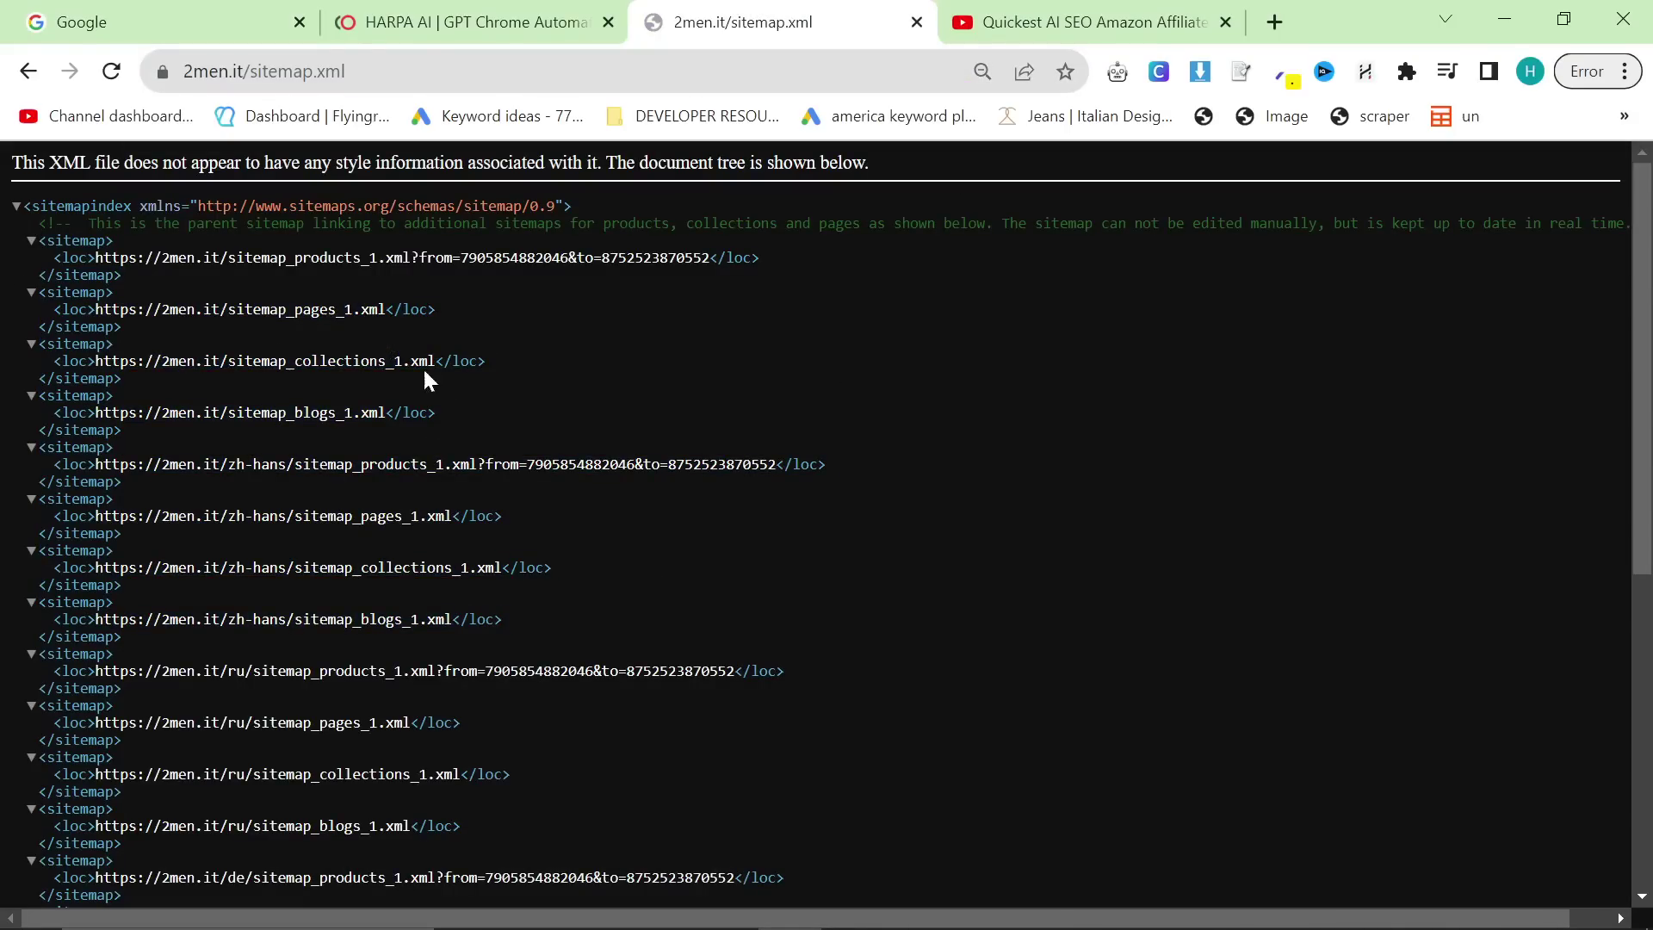
pyautogui.scroll(3, 430, 382)
pyautogui.moveTo(159, 338); pyautogui.dragTo(1183, 340)
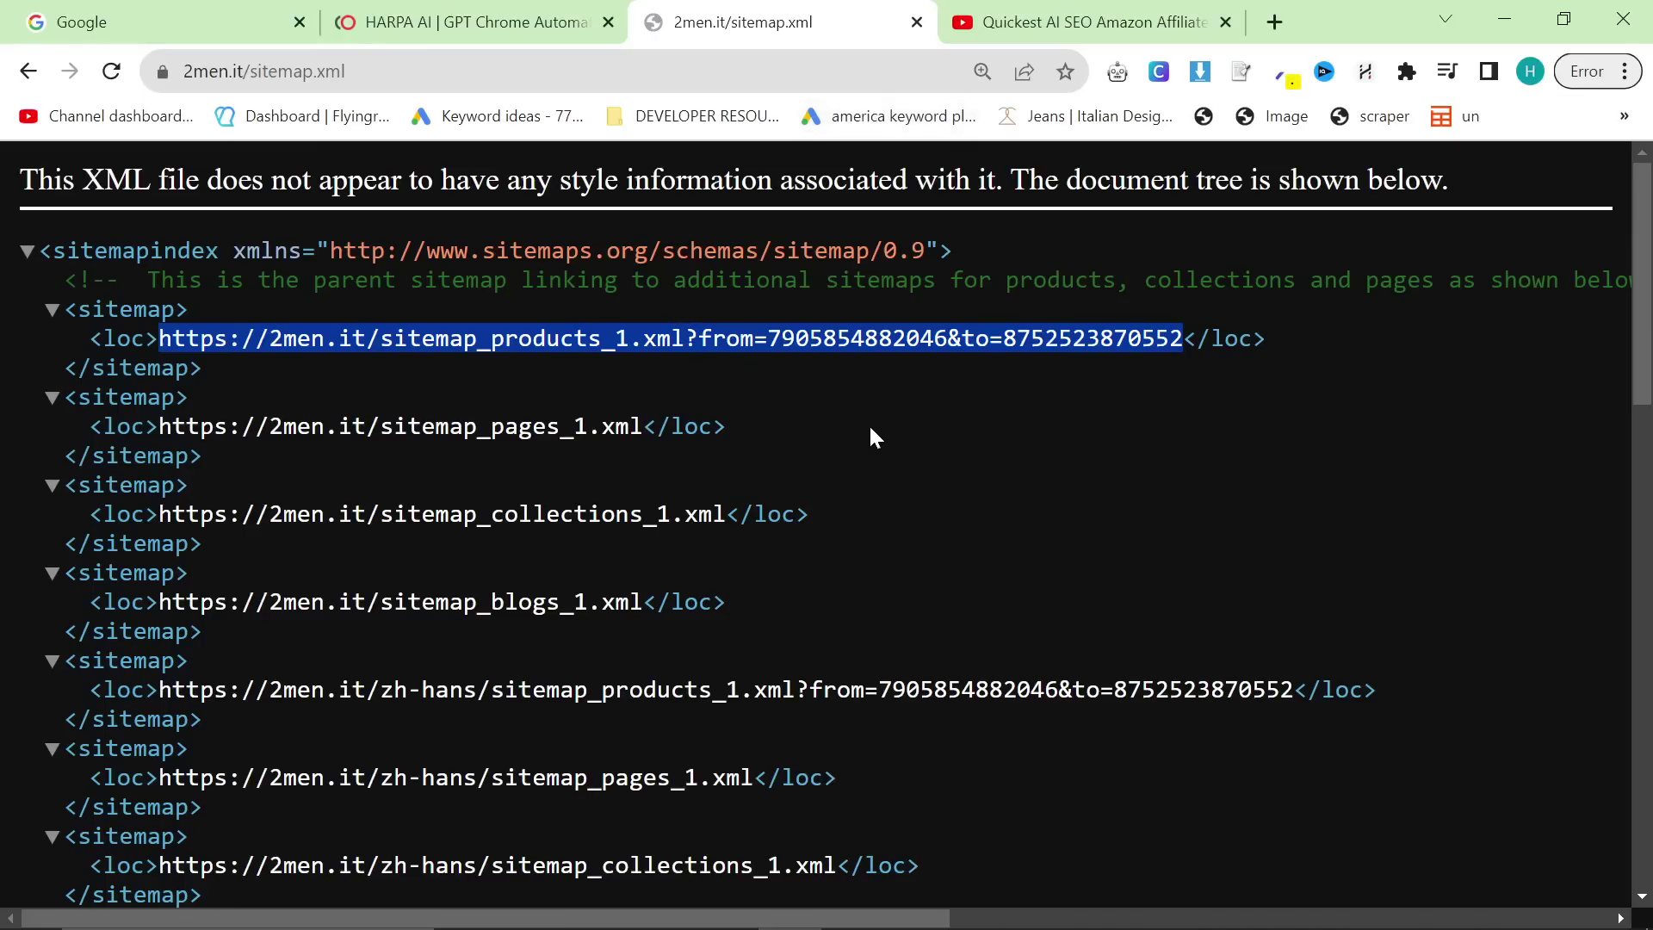
pyautogui.click(1061, 24)
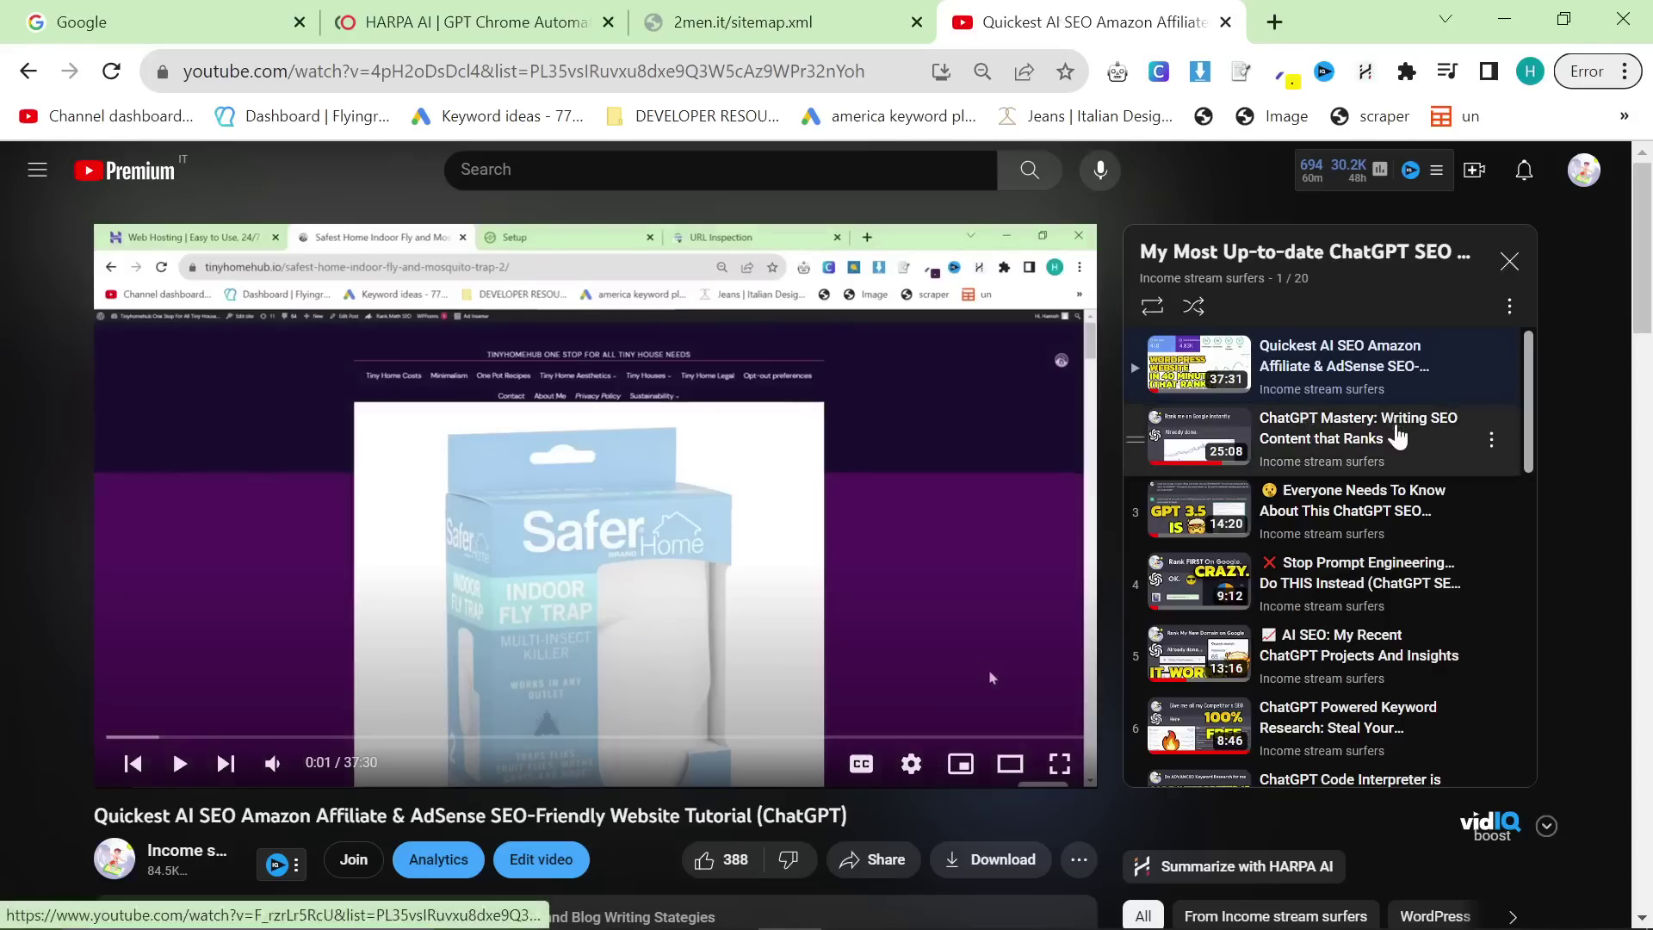
# Scroll through the tutorial video's playlist, then switch to the HARPA AI tab
pyautogui.scroll(-10, 1404, 430)
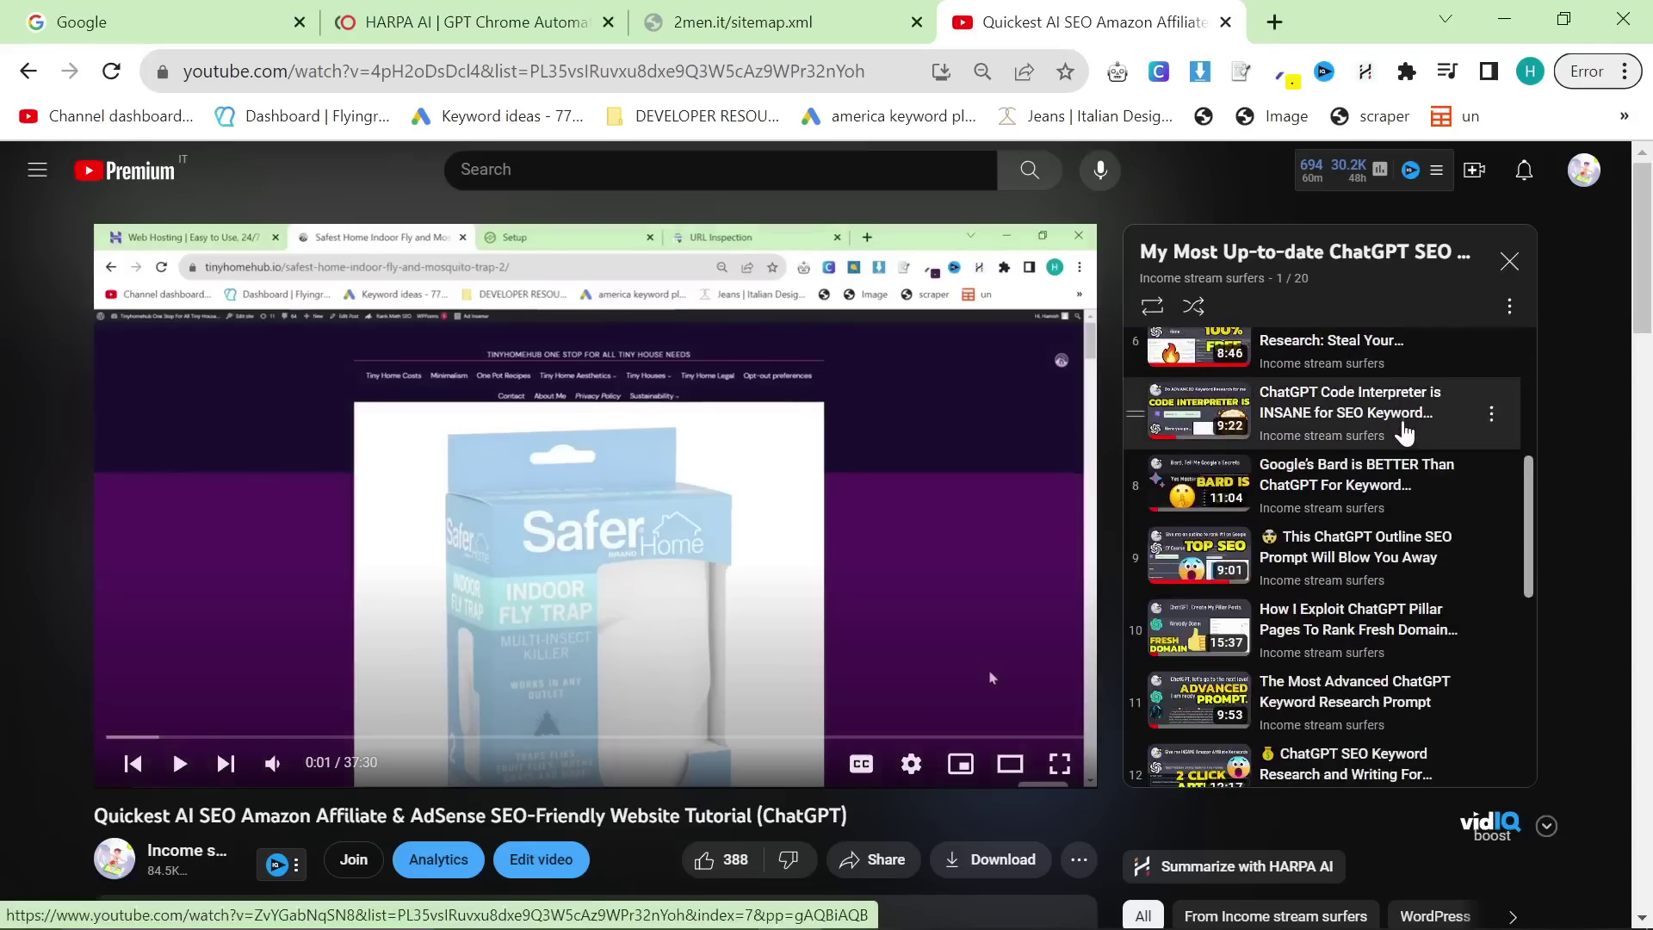
pyautogui.scroll(2, 1403, 430)
pyautogui.scroll(9, 1403, 430)
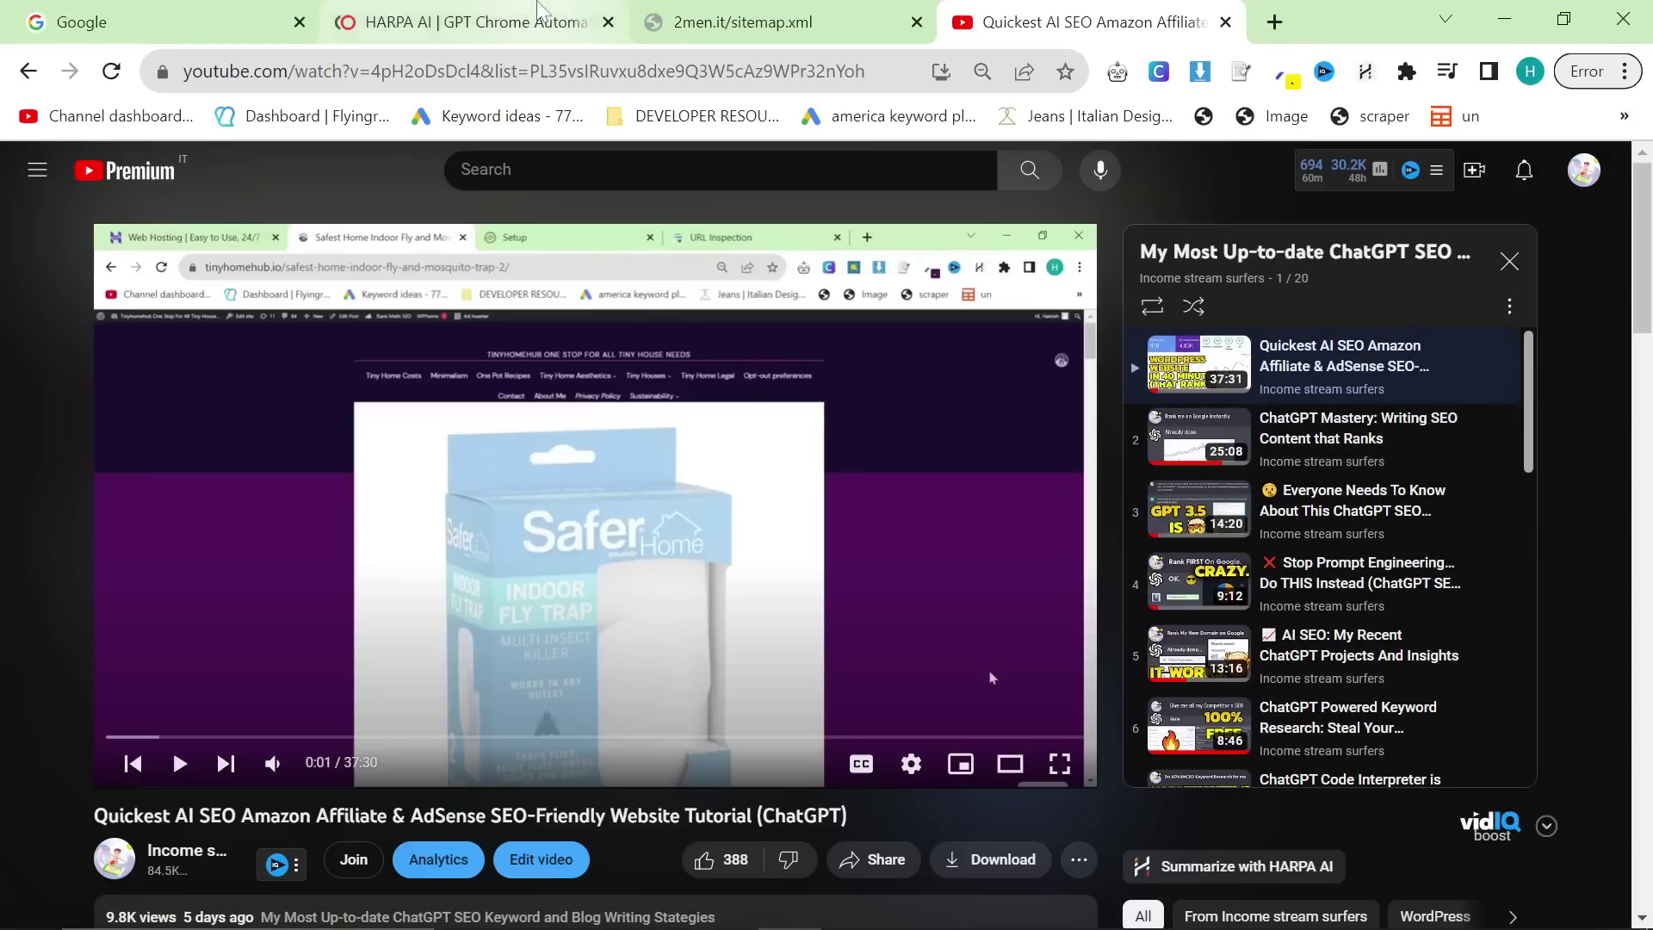
pyautogui.click(539, 14)
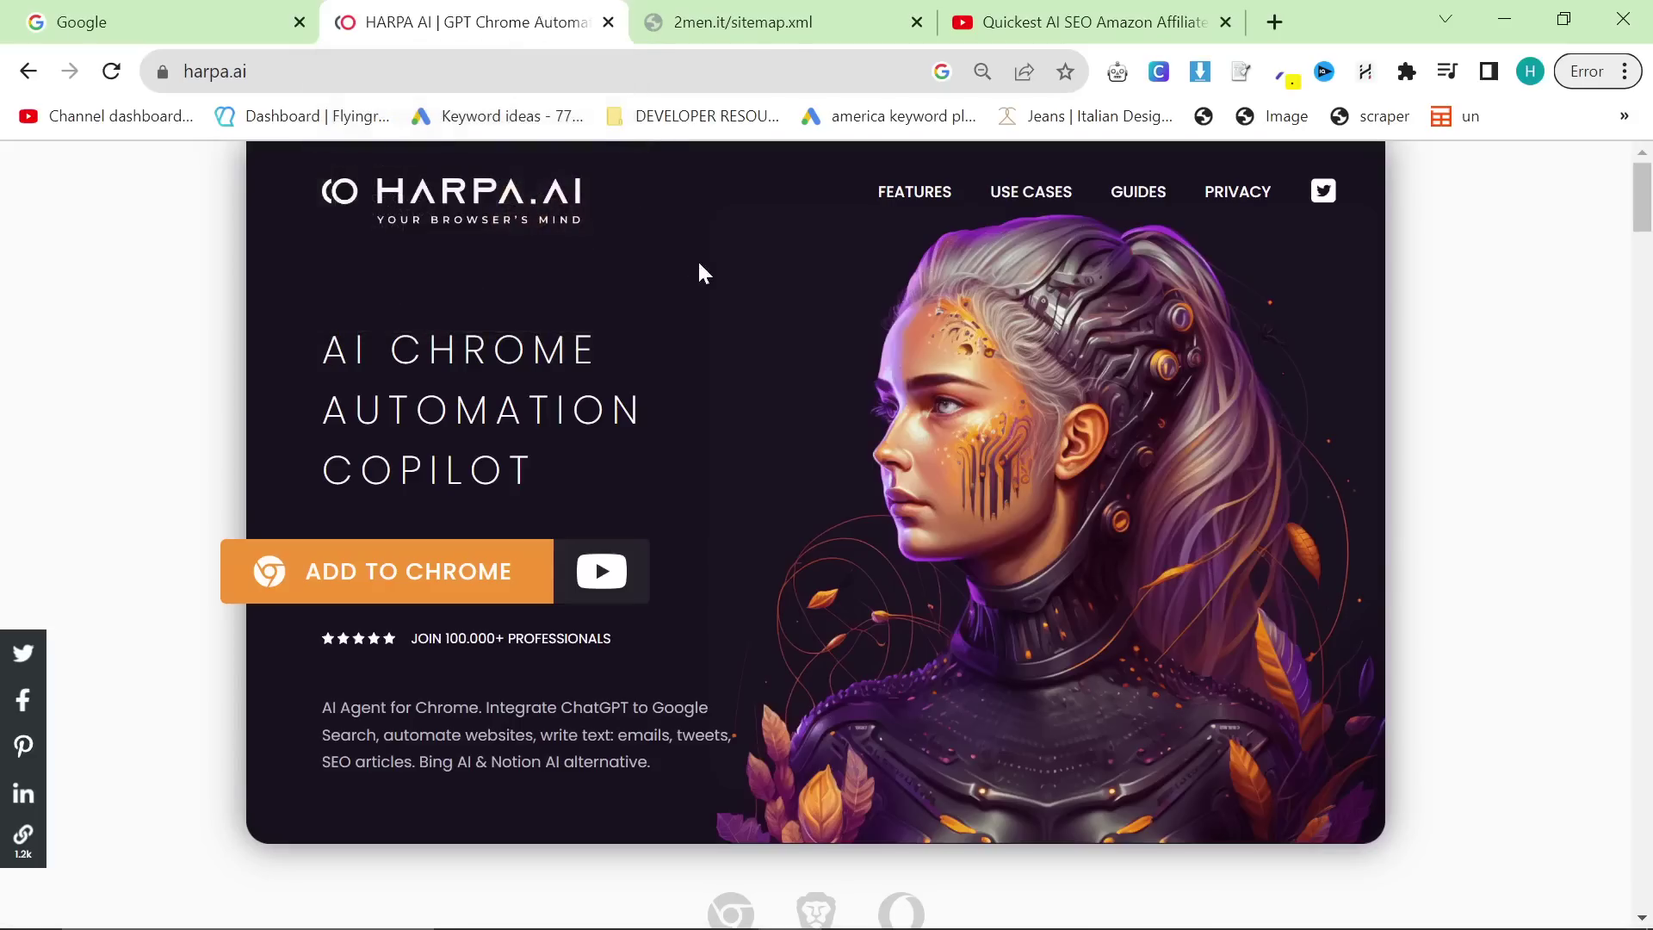
# Browse harpa.ai's features, use cases and FAQ, then return to the Google tab
pyautogui.scroll(-6, 1154, 428)
pyautogui.scroll(-4, 1143, 454)
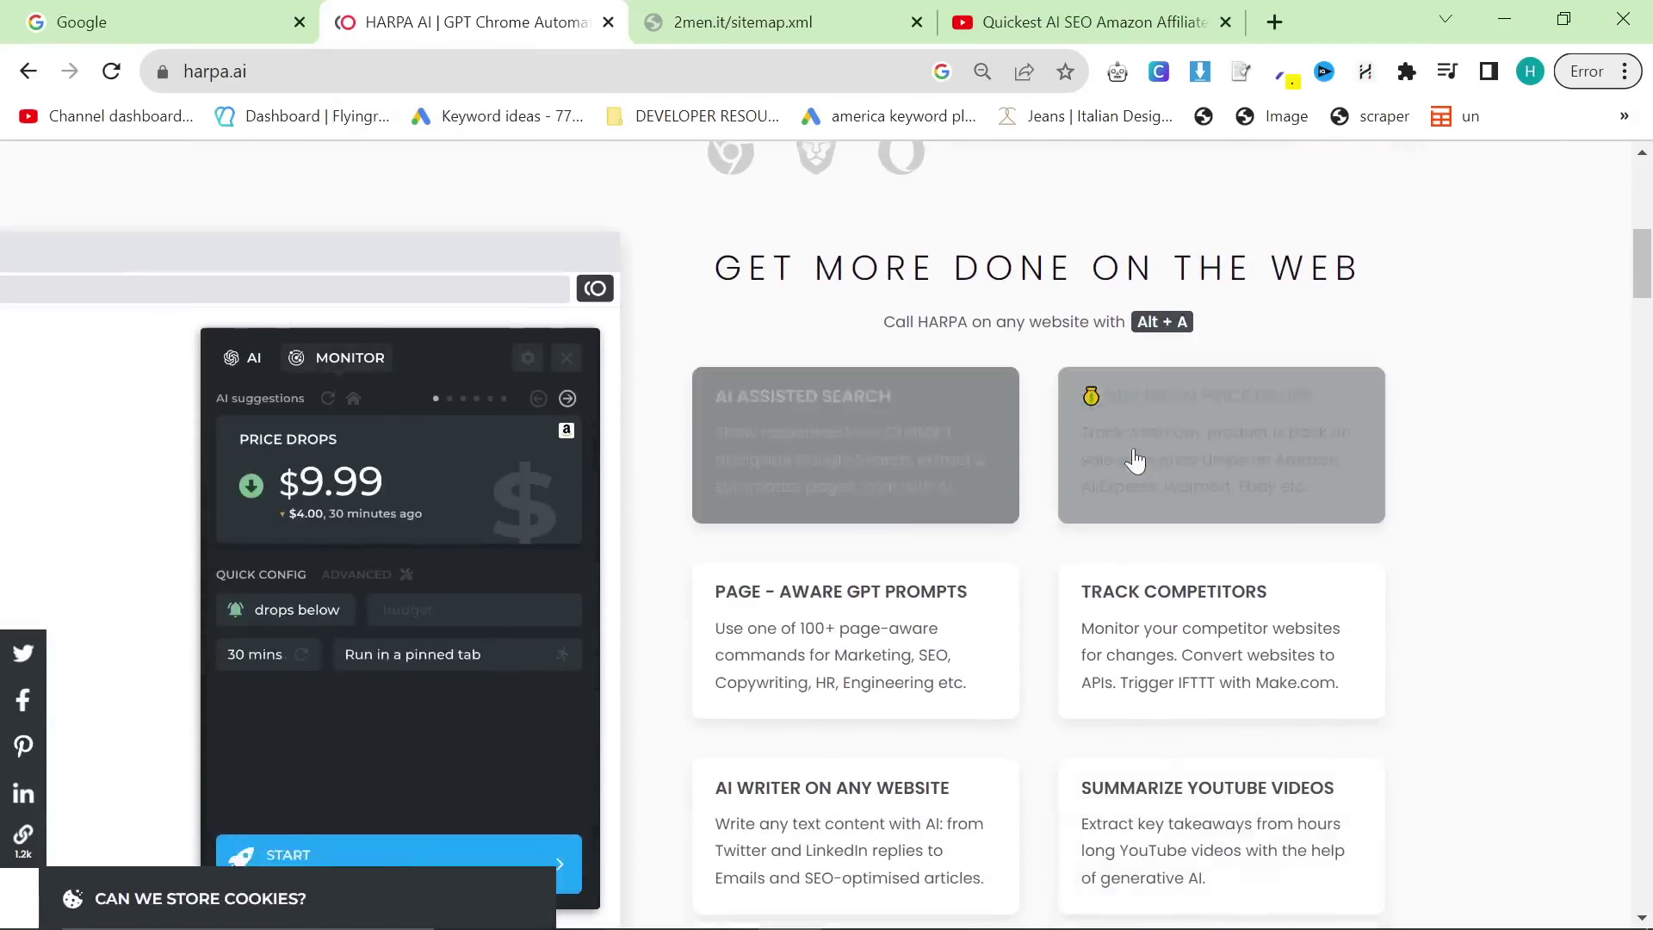
pyautogui.scroll(10, 1128, 422)
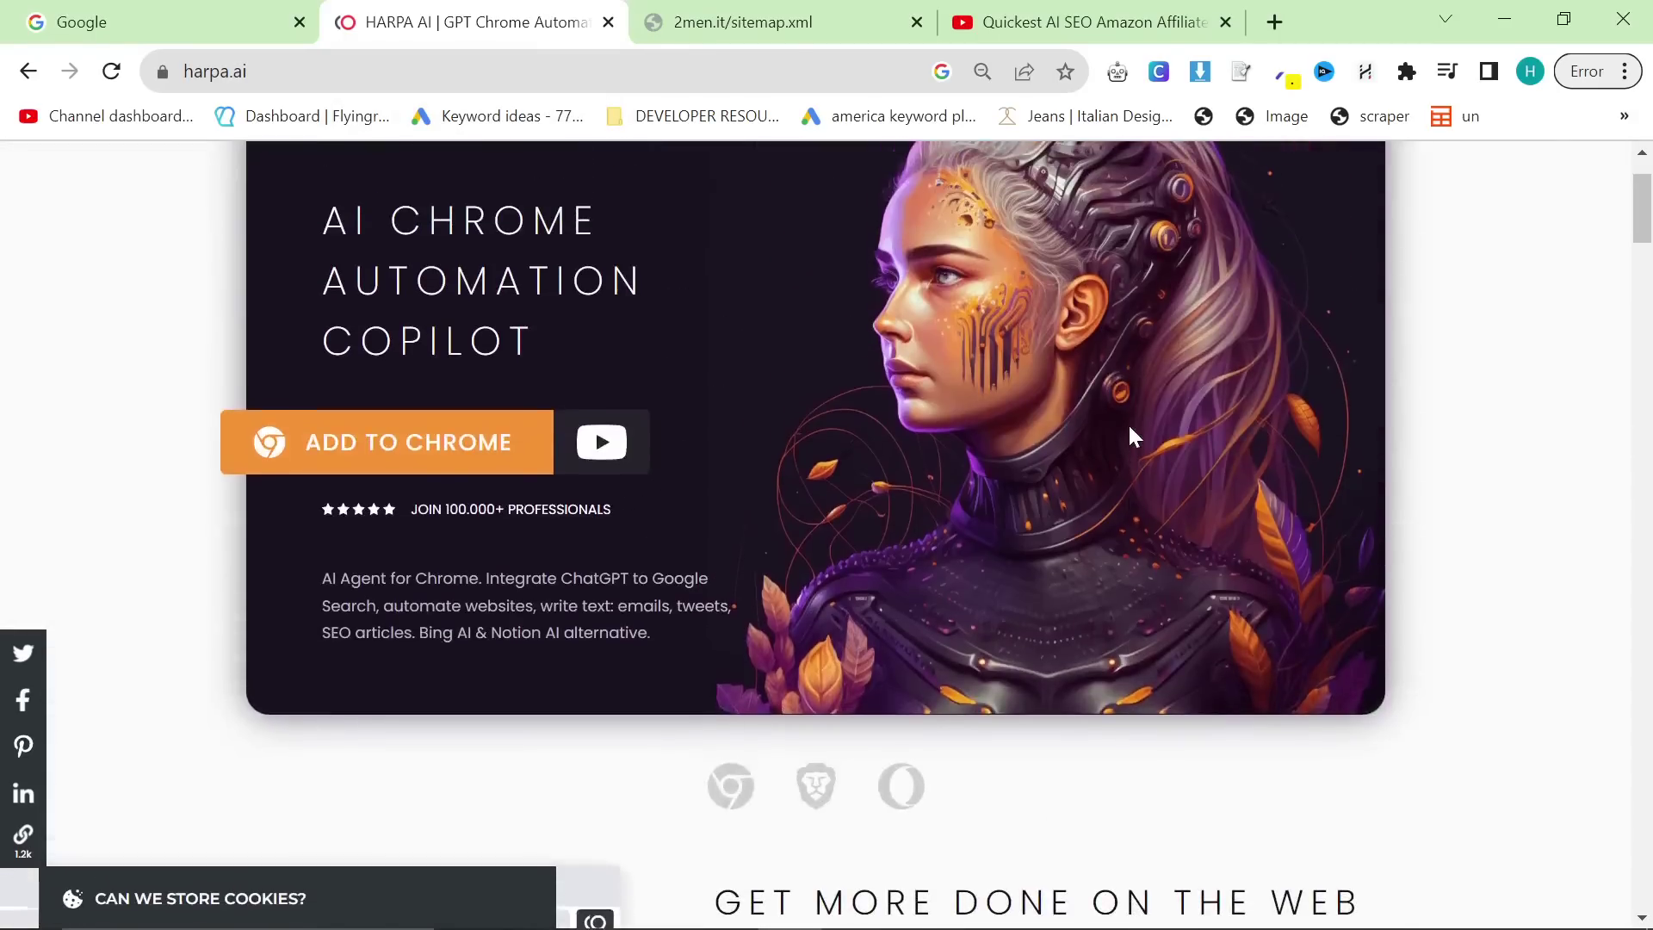
pyautogui.scroll(-7, 1128, 422)
pyautogui.scroll(-20, 1128, 422)
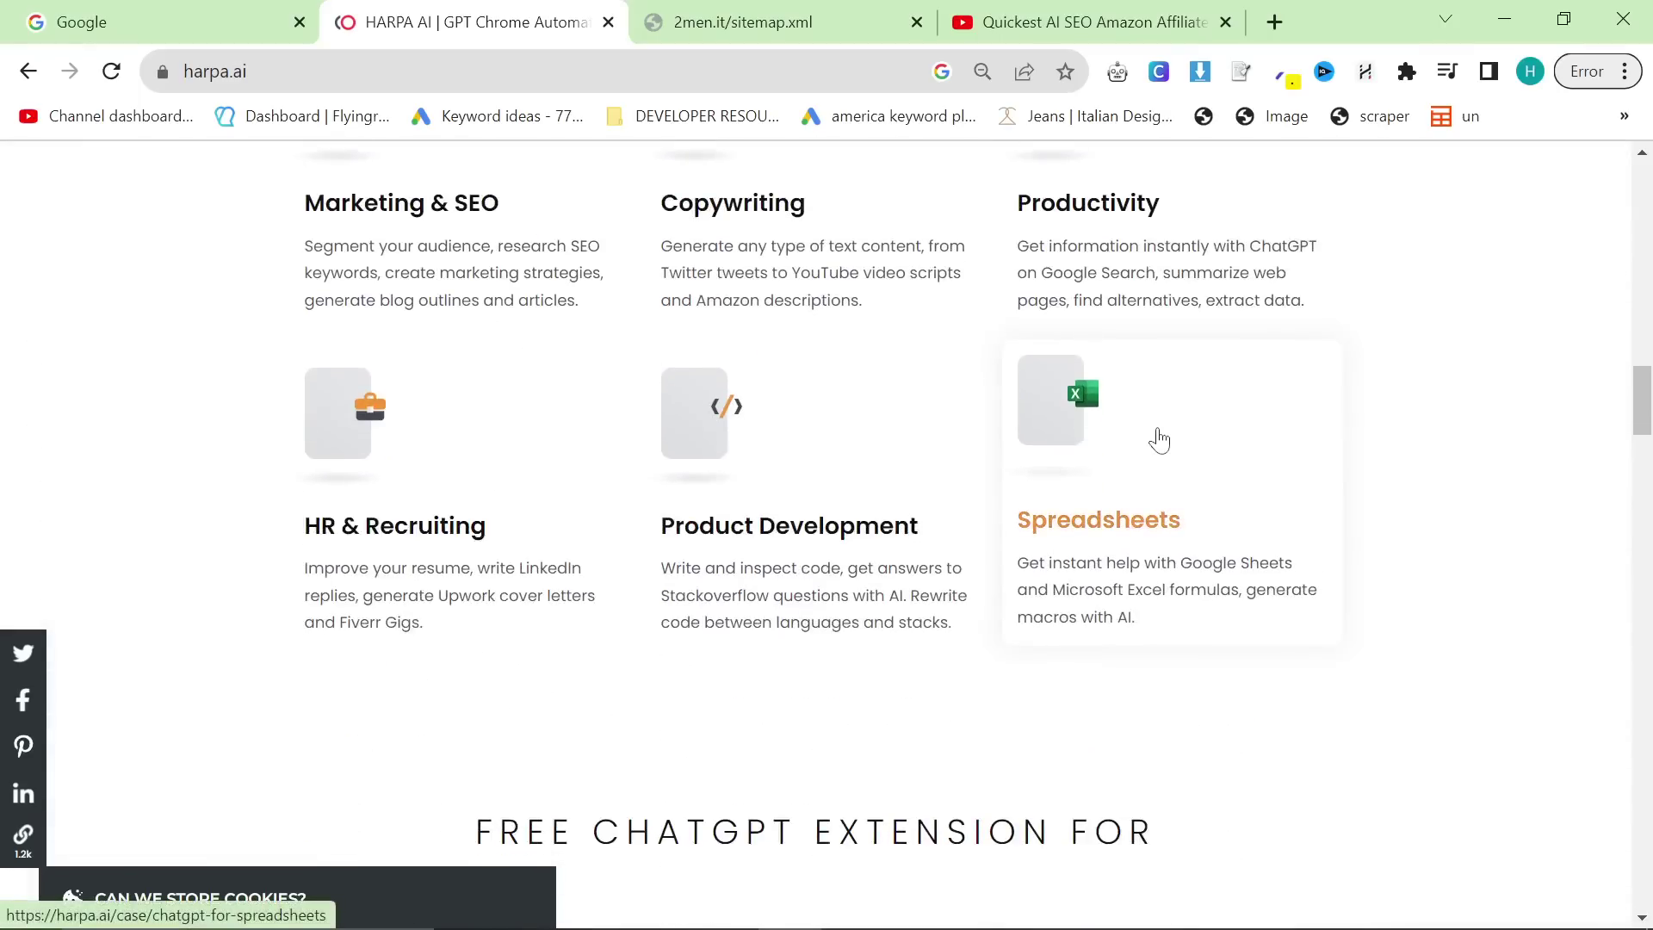
pyautogui.scroll(-15, 689, 572)
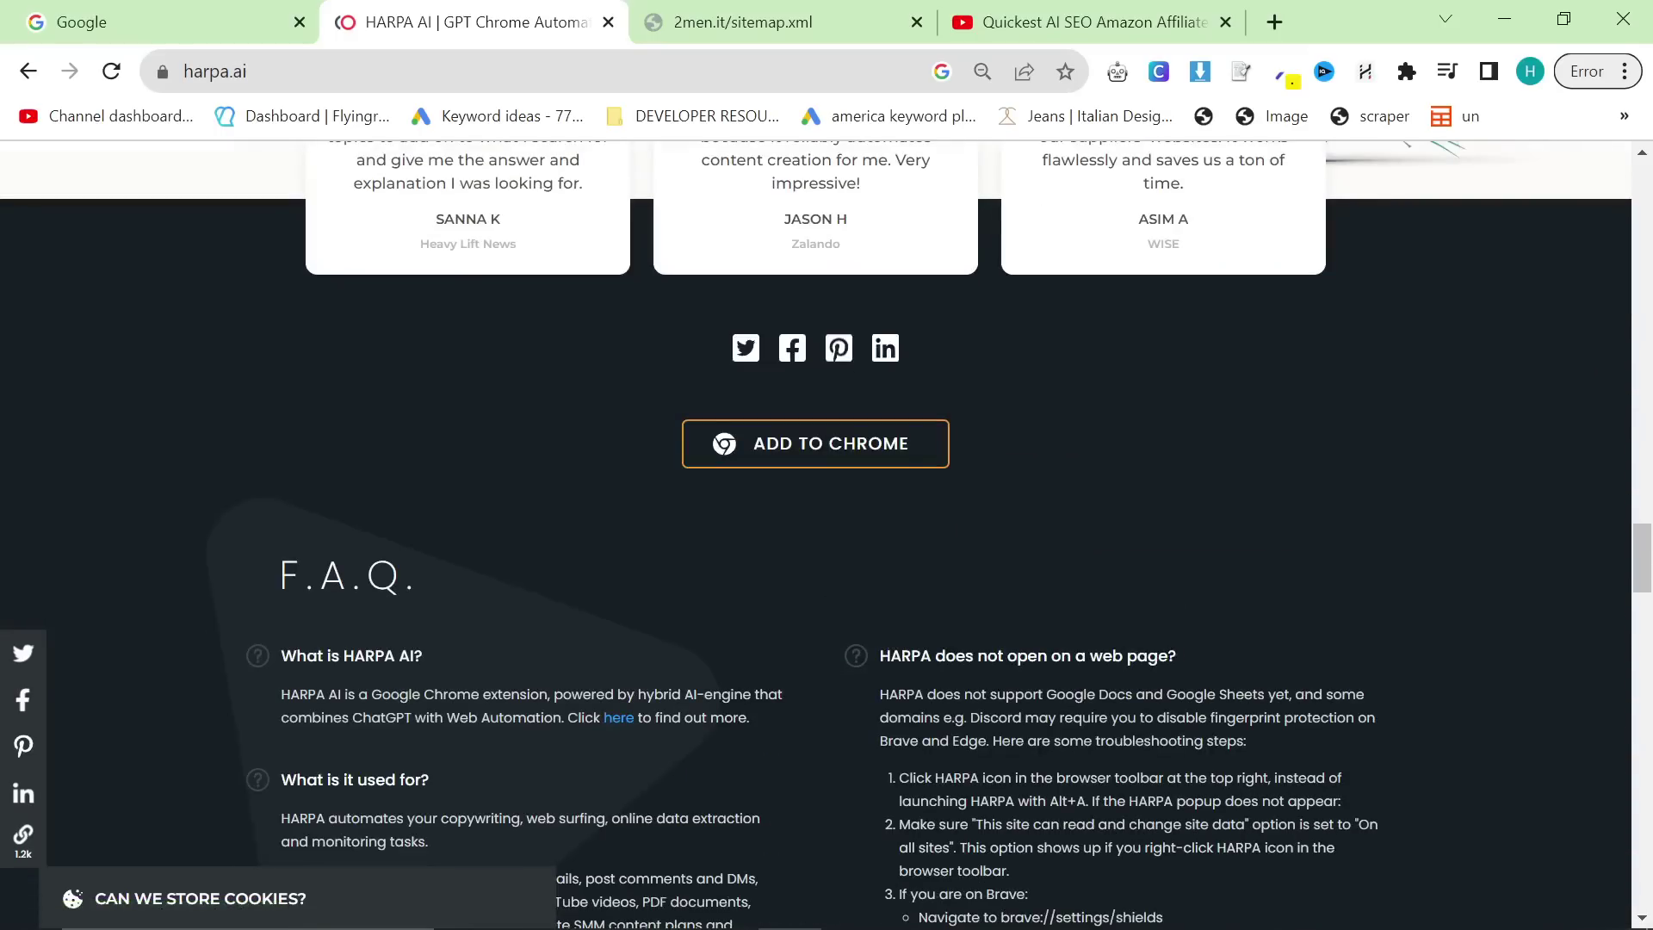
pyautogui.scroll(20, 1029, 685)
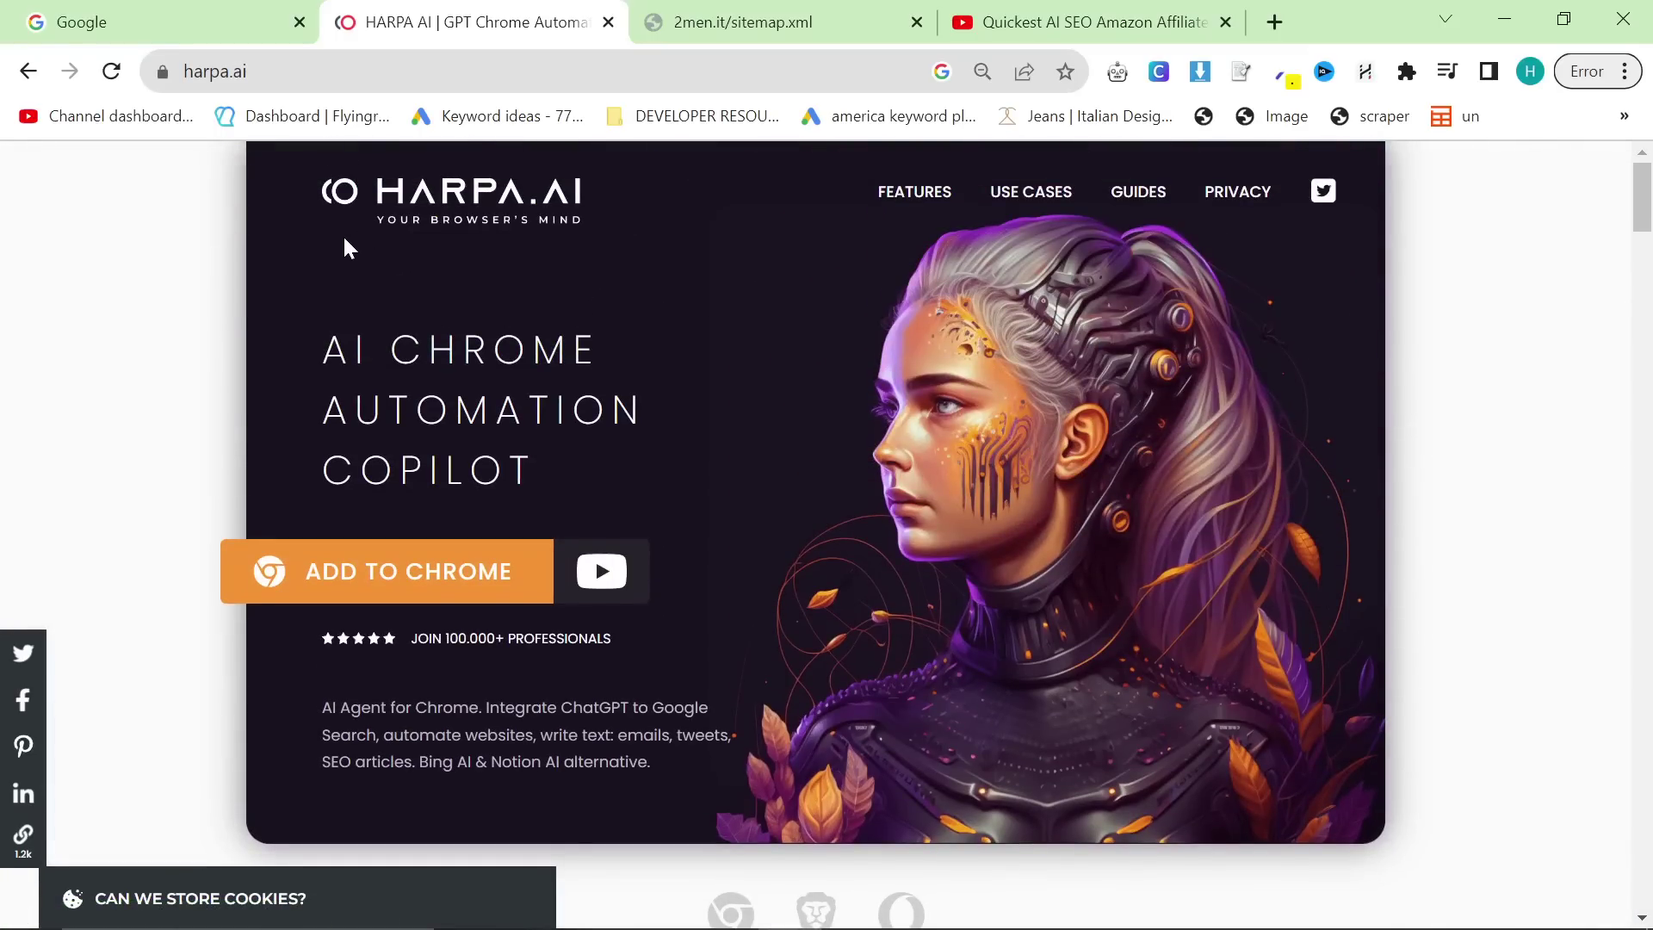
pyautogui.click(221, 7)
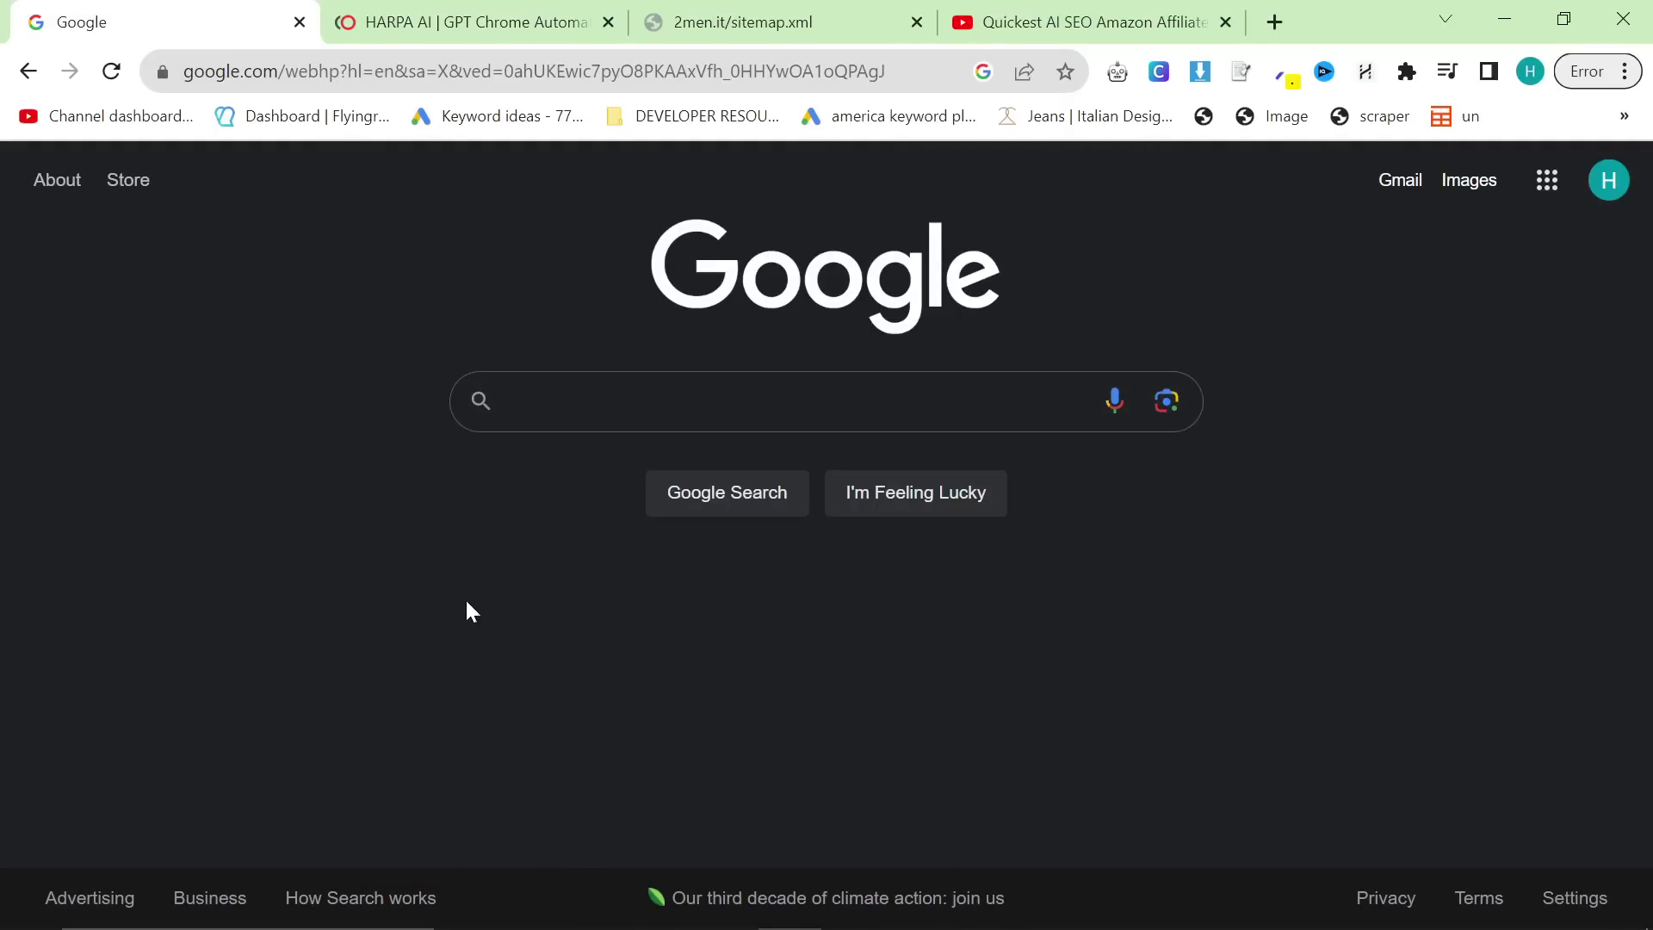
# Load the 2men.it store homepage in place of the sitemap
pyautogui.click(689, 21)
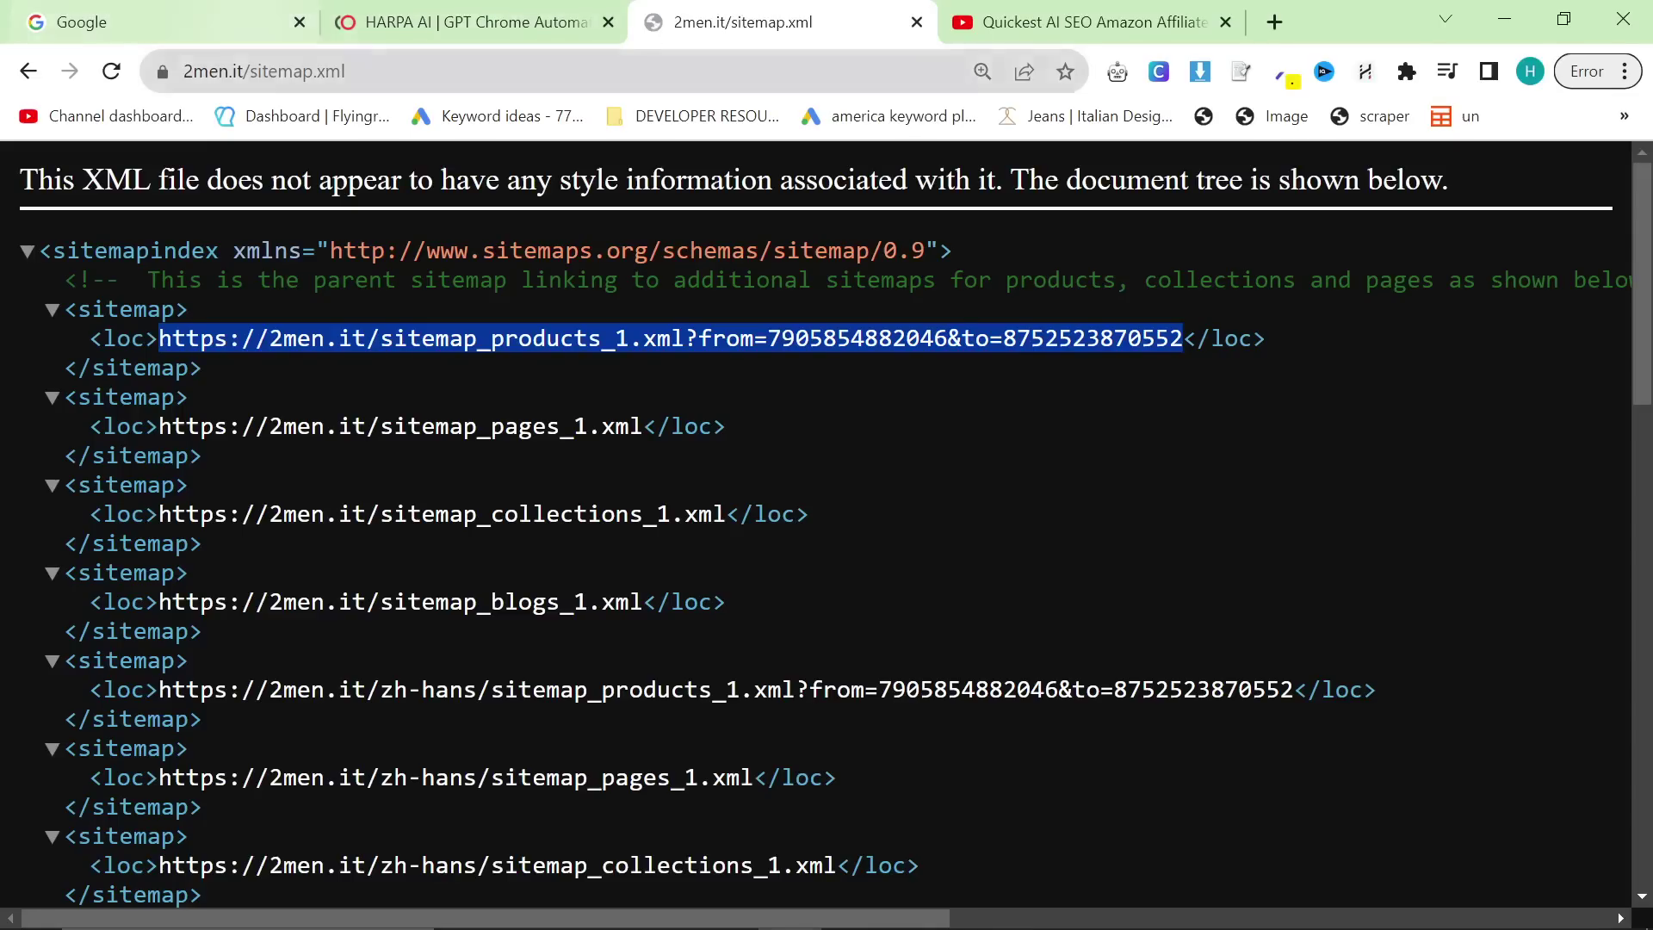
pyautogui.click(431, 71)
pyautogui.write('2me')
pyautogui.press('Return')
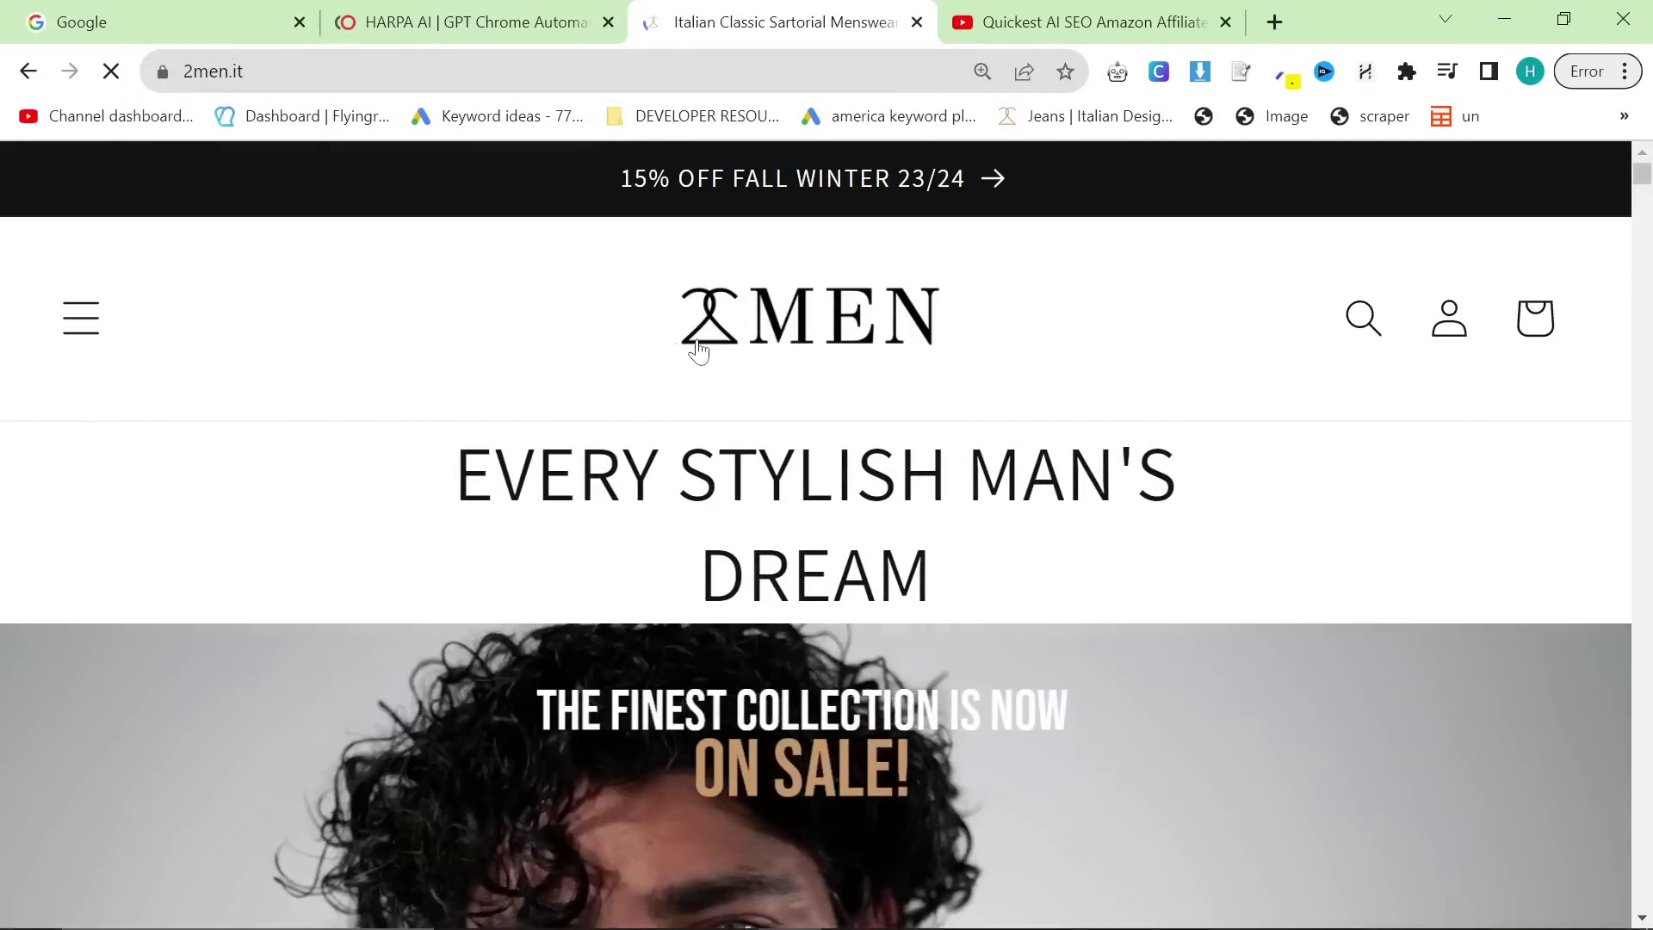
# Look through the store's navigation menu, then switch back to Google
pyautogui.click(108, 345)
pyautogui.scroll(-5, 310, 650)
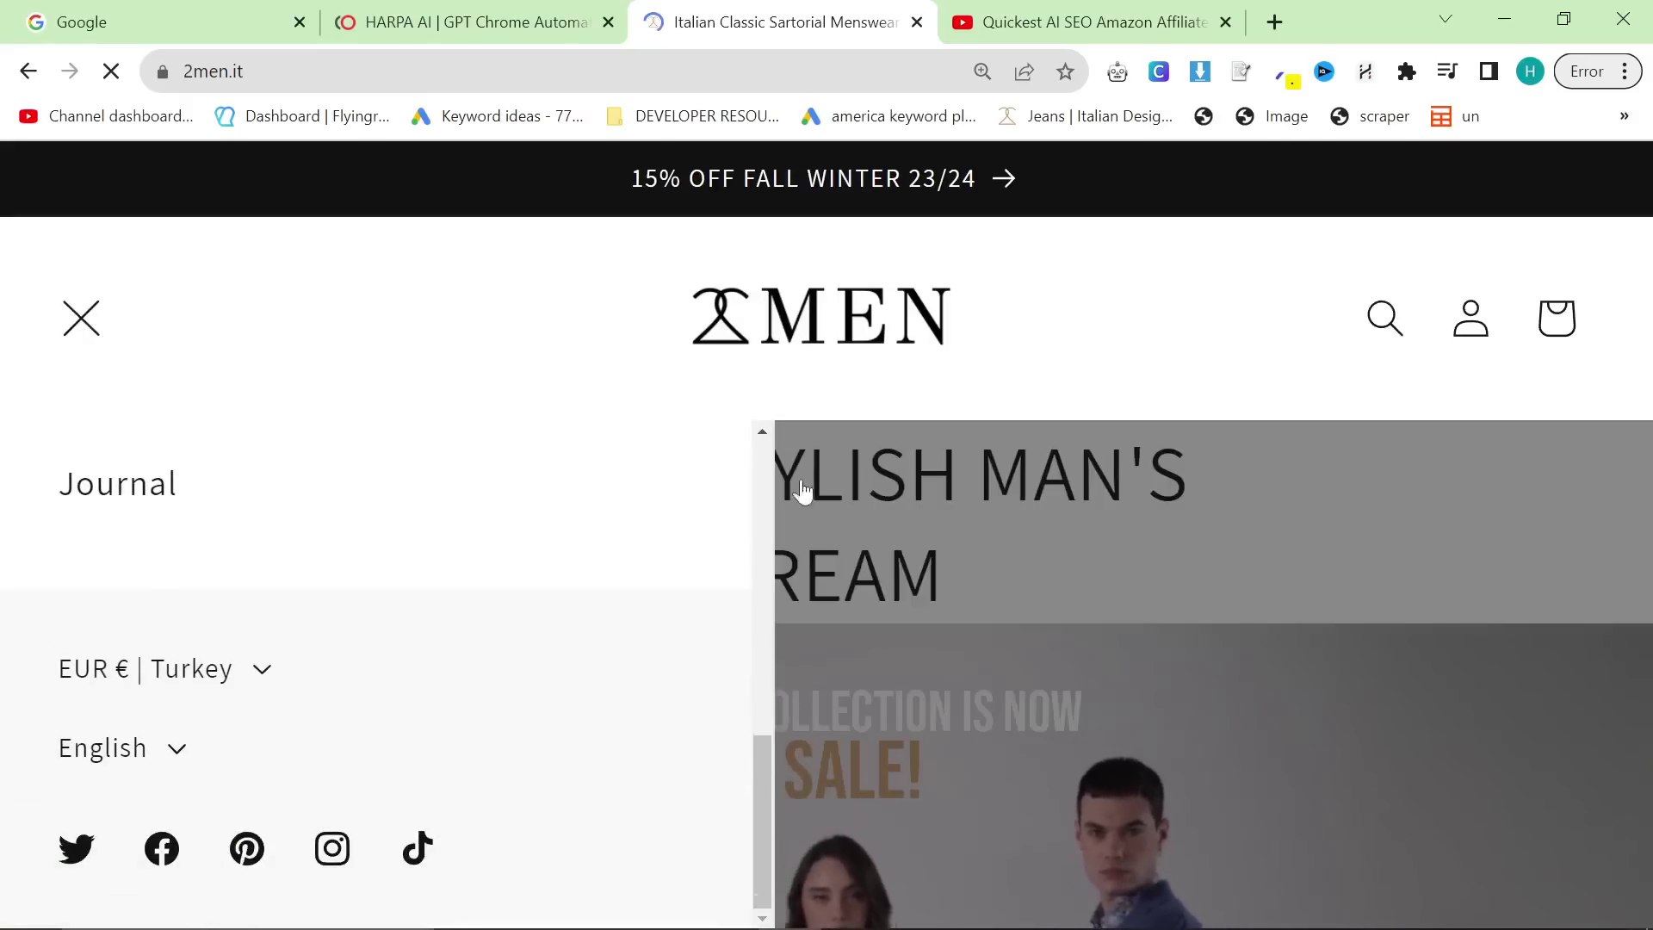
pyautogui.click(210, 31)
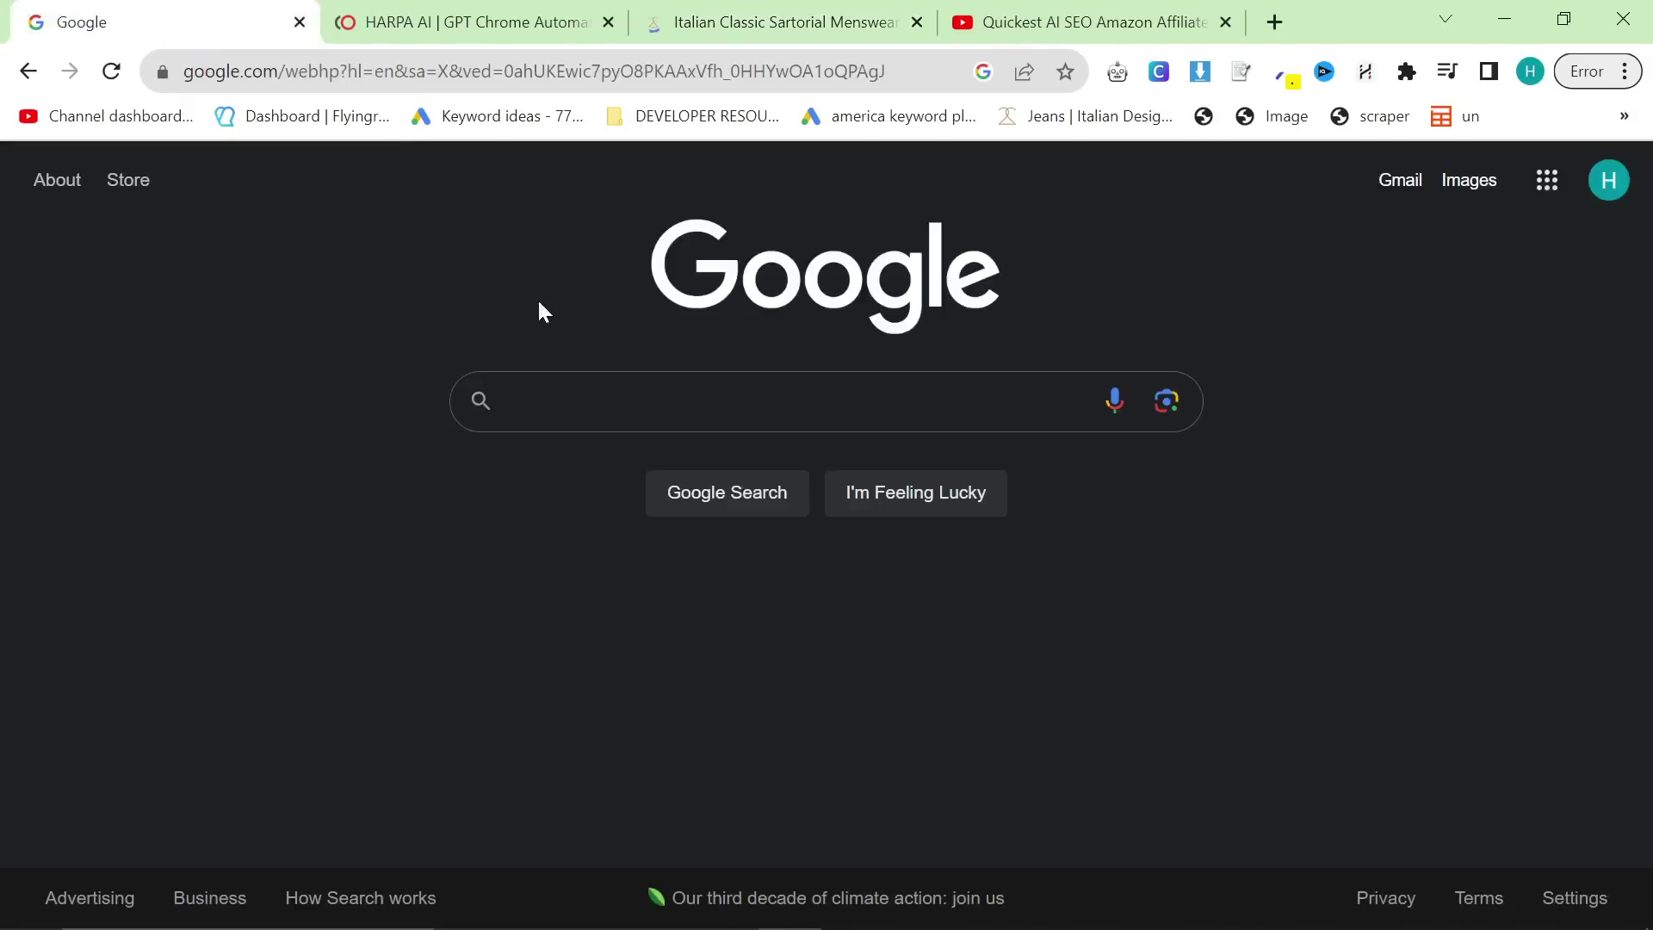
# Search site:2men.it and highlight the roughly 6,390 results count
pyautogui.write('site:2men.it')
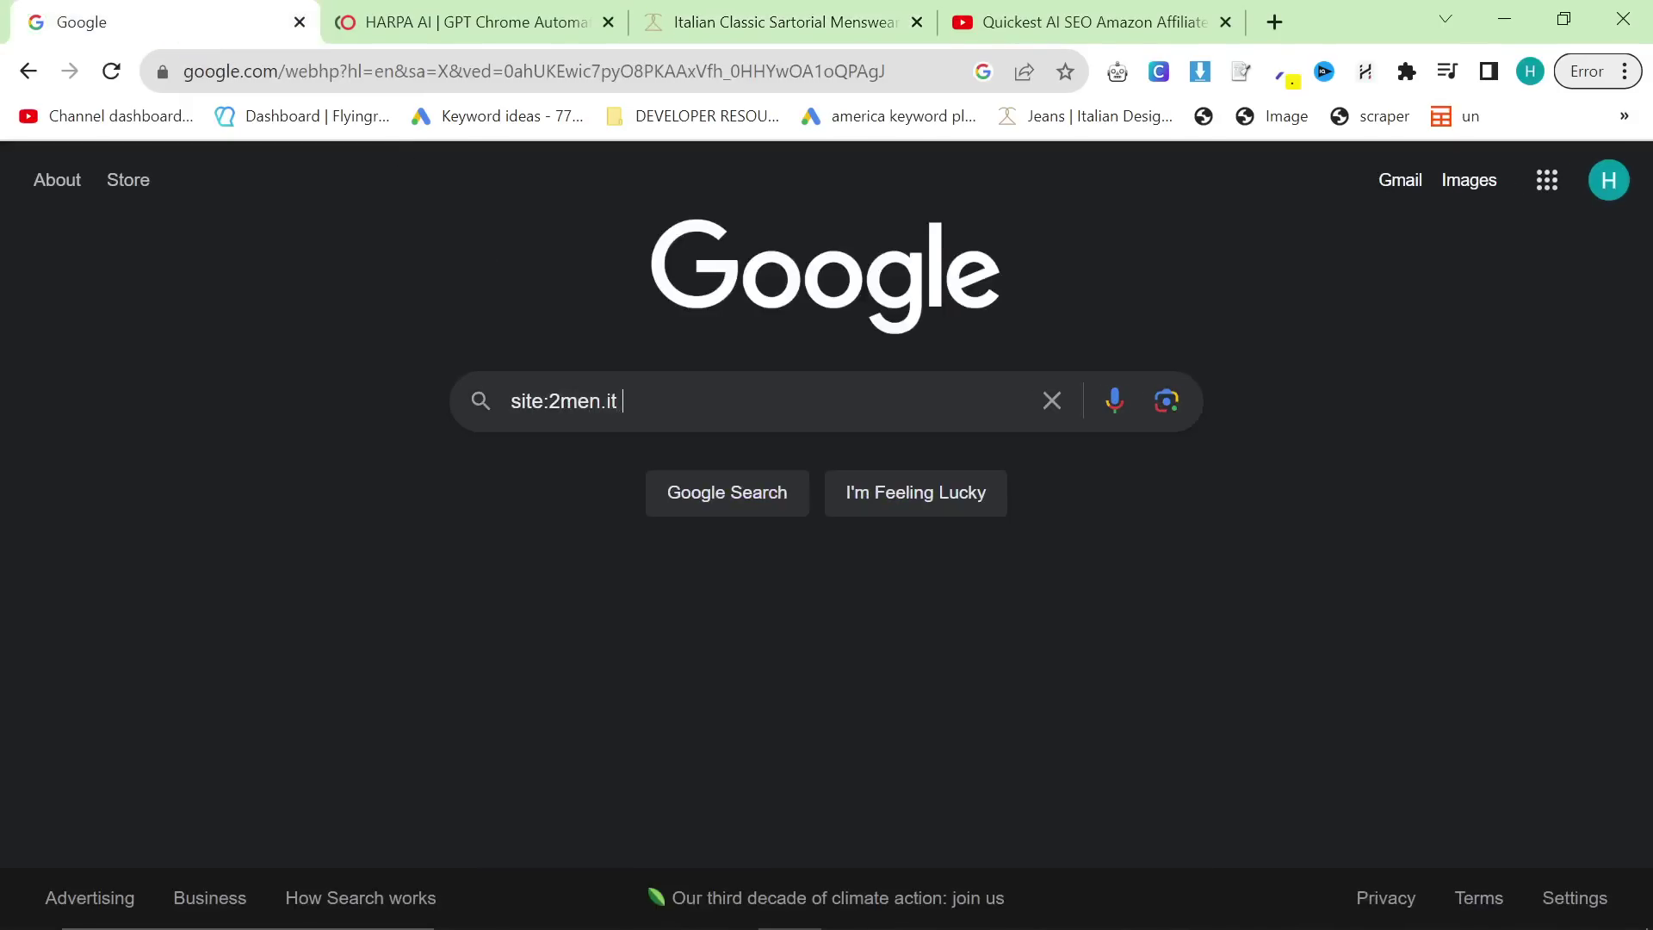
pyautogui.press('Return')
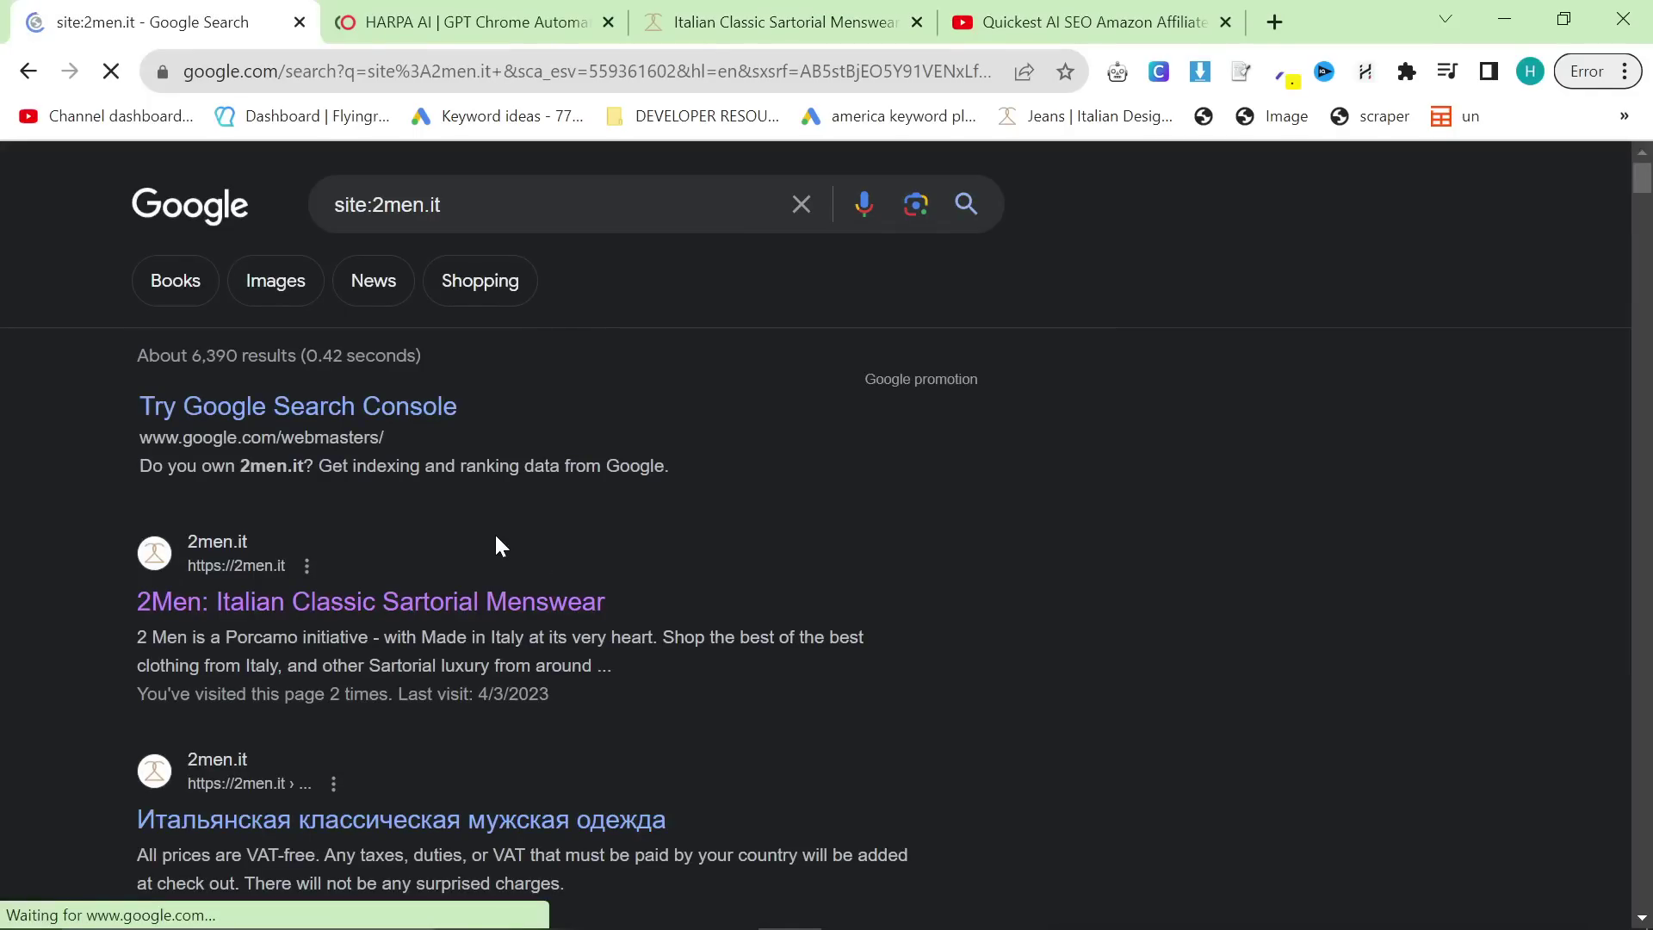
pyautogui.moveTo(191, 355); pyautogui.dragTo(449, 338)
pyautogui.click(449, 339)
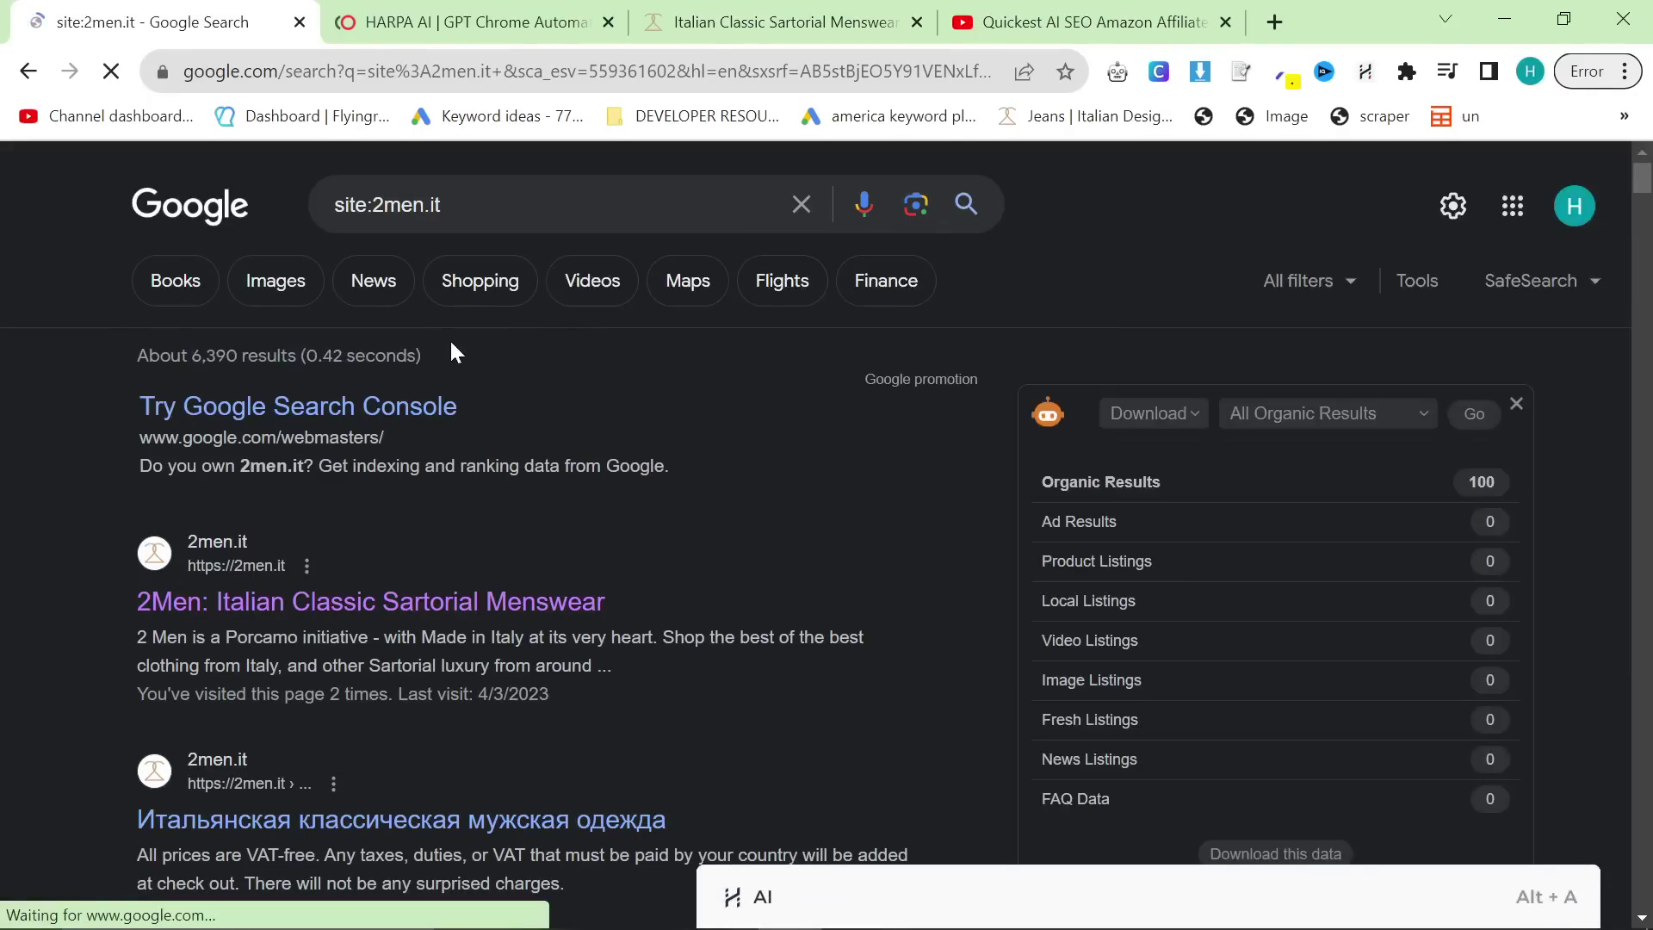
pyautogui.scroll(-2, 438, 379)
pyautogui.scroll(2, 407, 441)
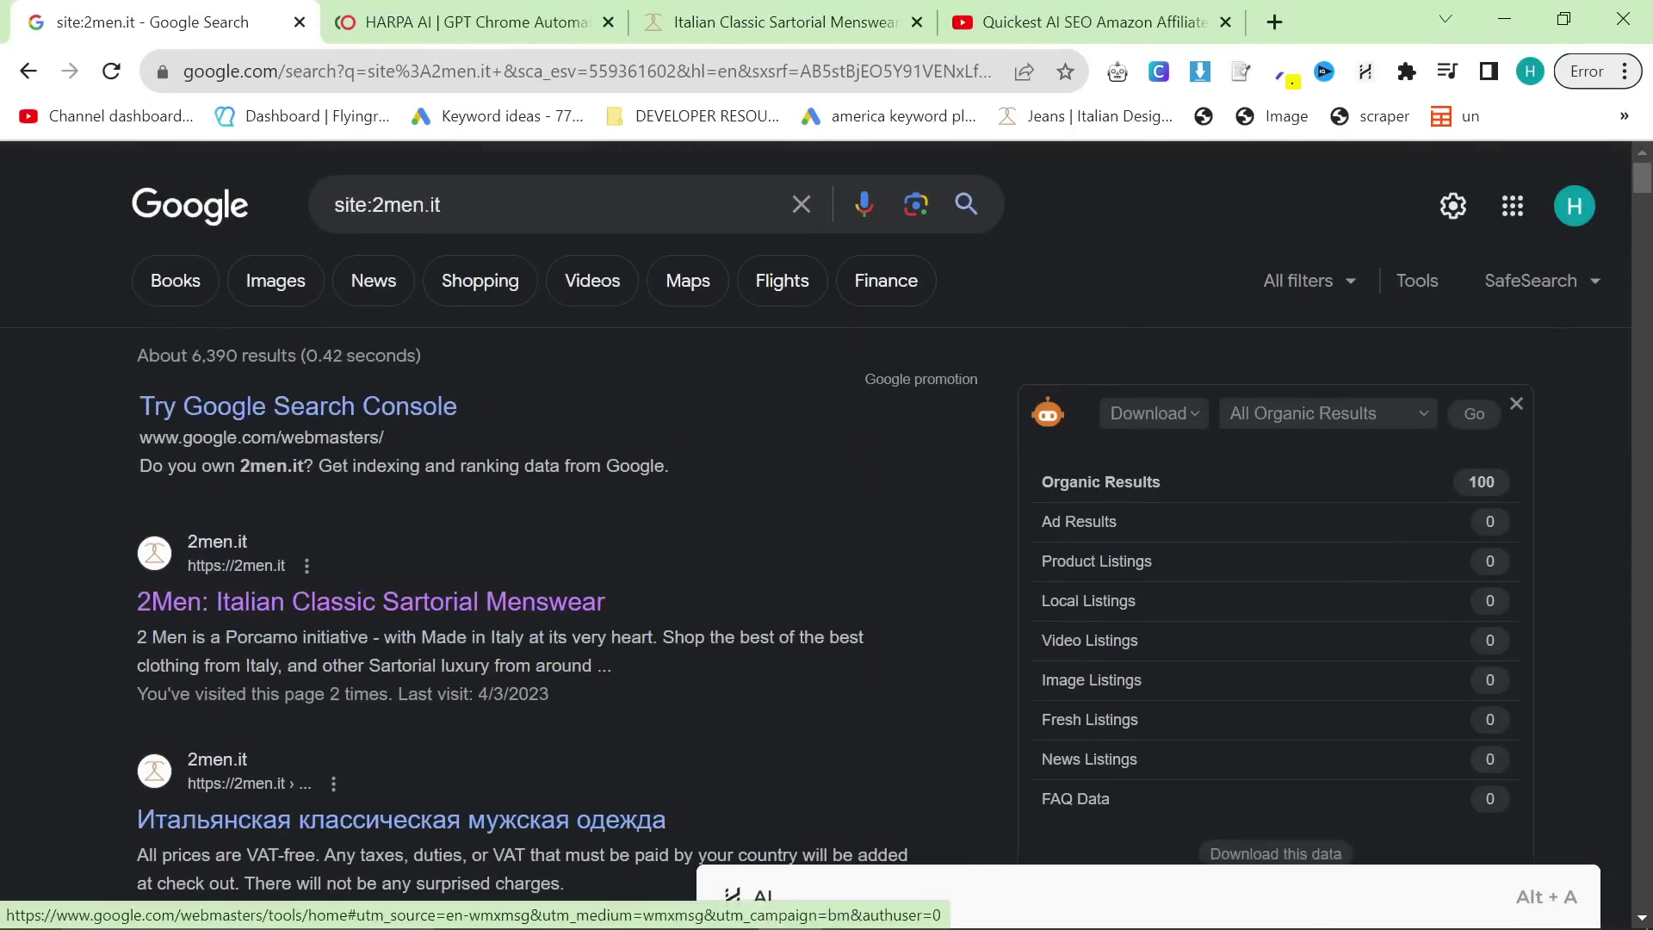
pyautogui.moveTo(182, 355); pyautogui.dragTo(427, 344)
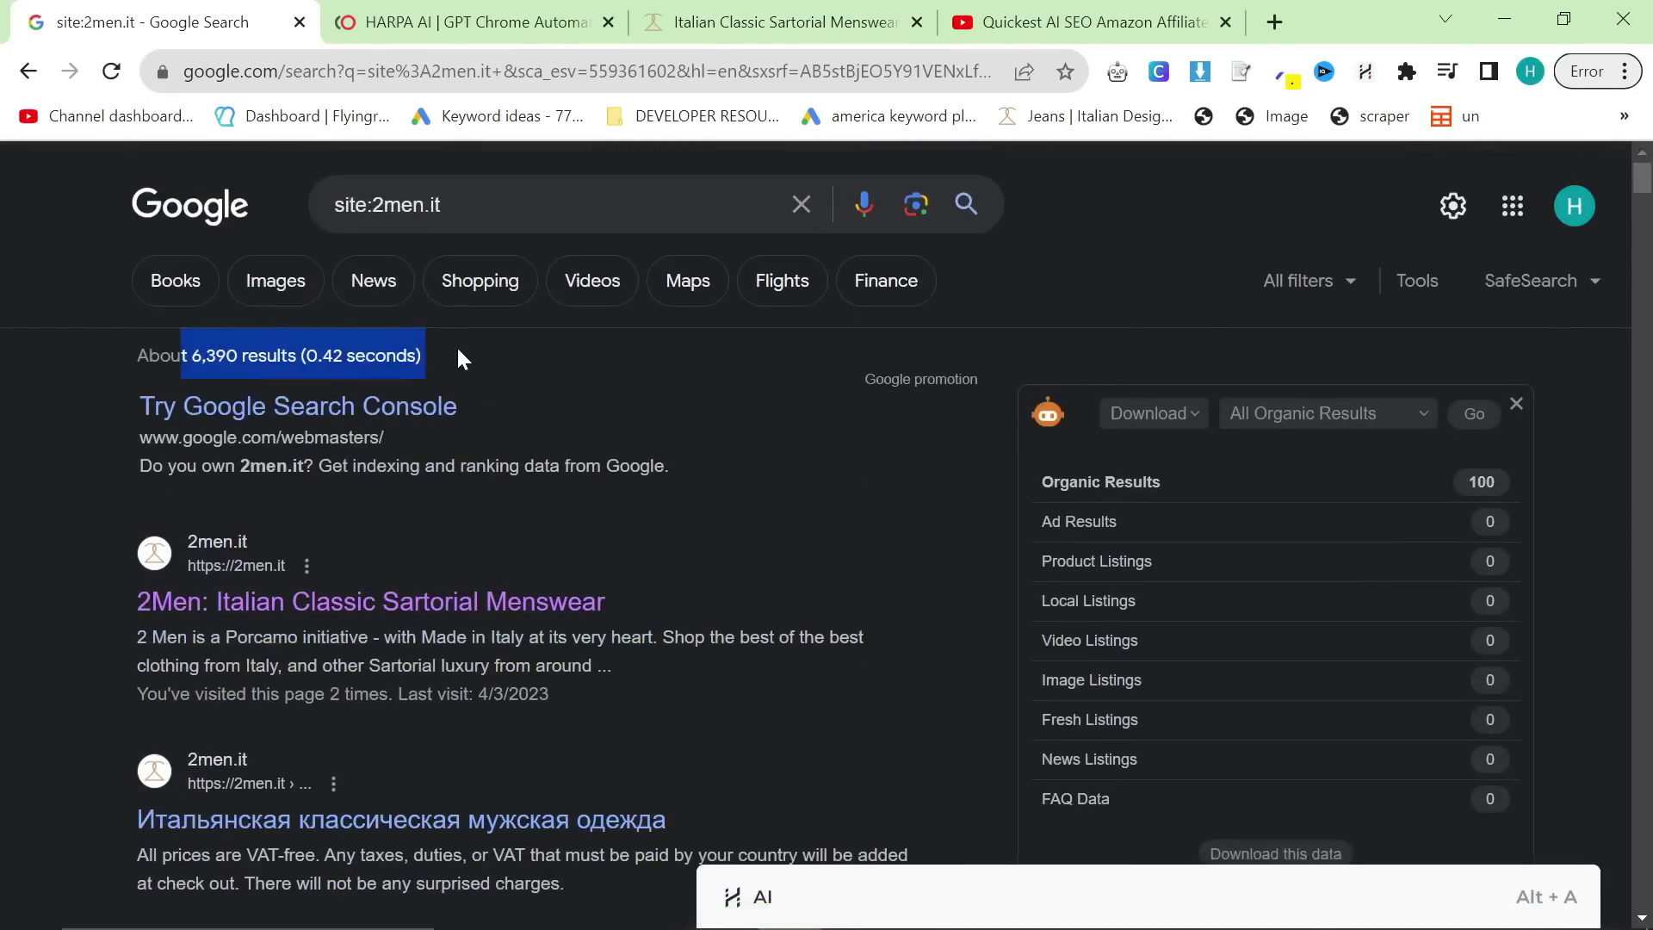
pyautogui.click(456, 345)
# Scroll through the site:2men.it results at 110% zoom and back toward the top
pyautogui.scroll(-3, 457, 344)
pyautogui.scroll(-4, 555, 499)
pyautogui.scroll(5, 558, 503)
pyautogui.scroll(-1, 563, 496)
pyautogui.scroll(2, 482, 361)
pyautogui.scroll(-9, 414, 301)
pyautogui.scroll(-6, 472, 488)
pyautogui.scroll(-4, 345, 624)
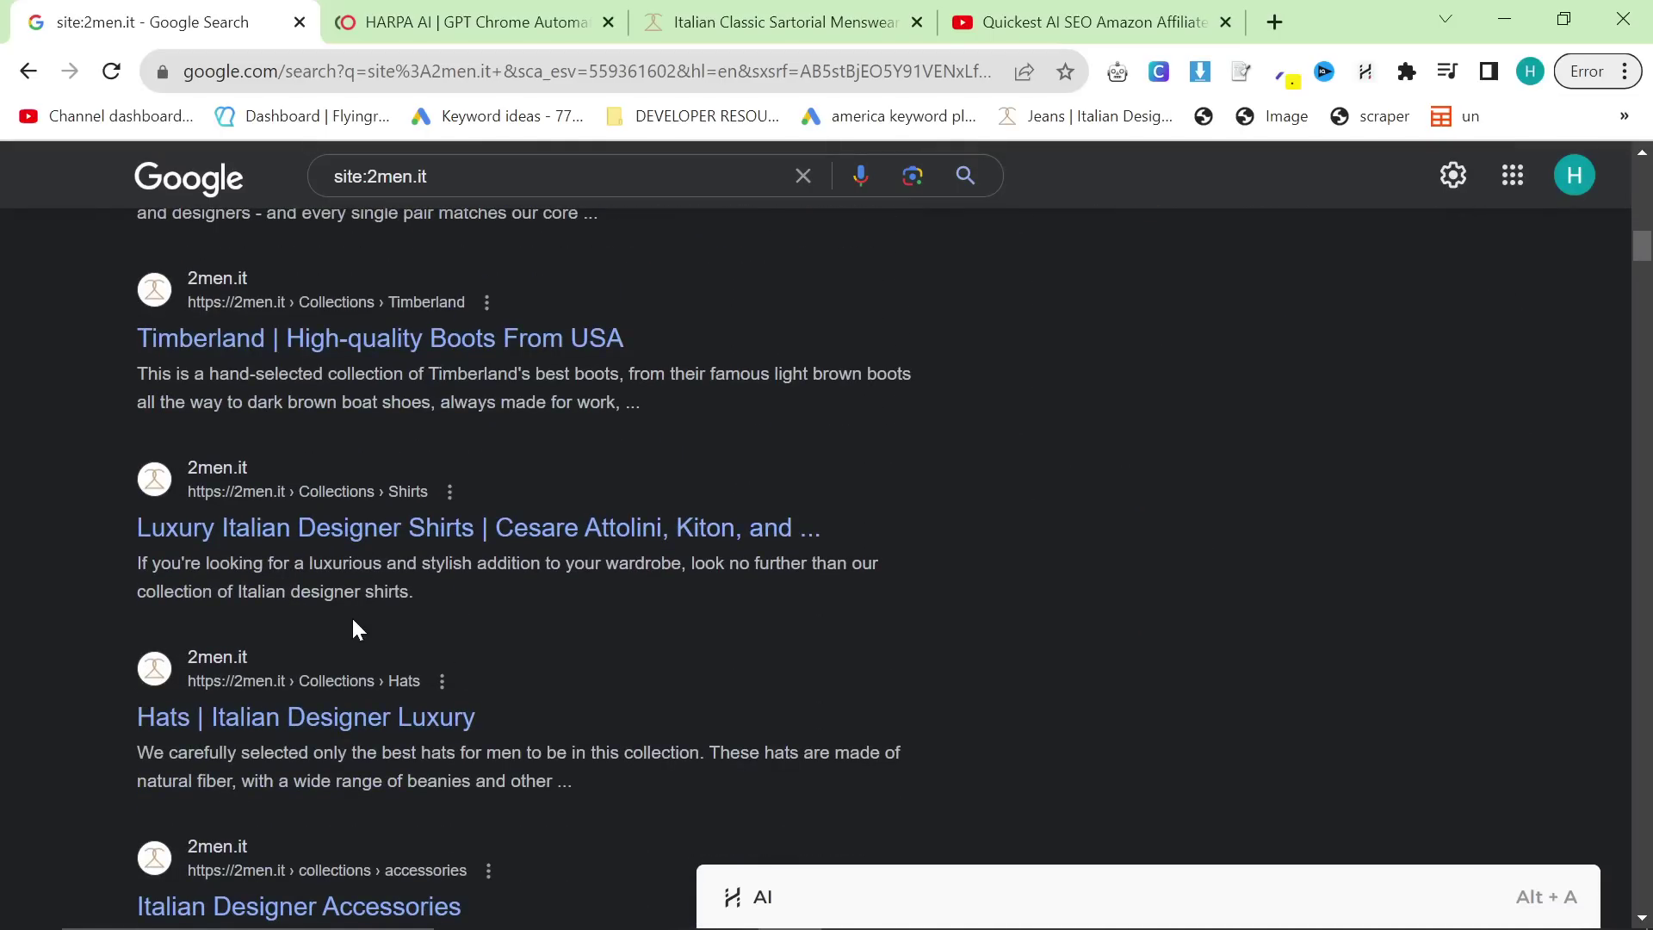
pyautogui.hotkey('ctrl', '+')
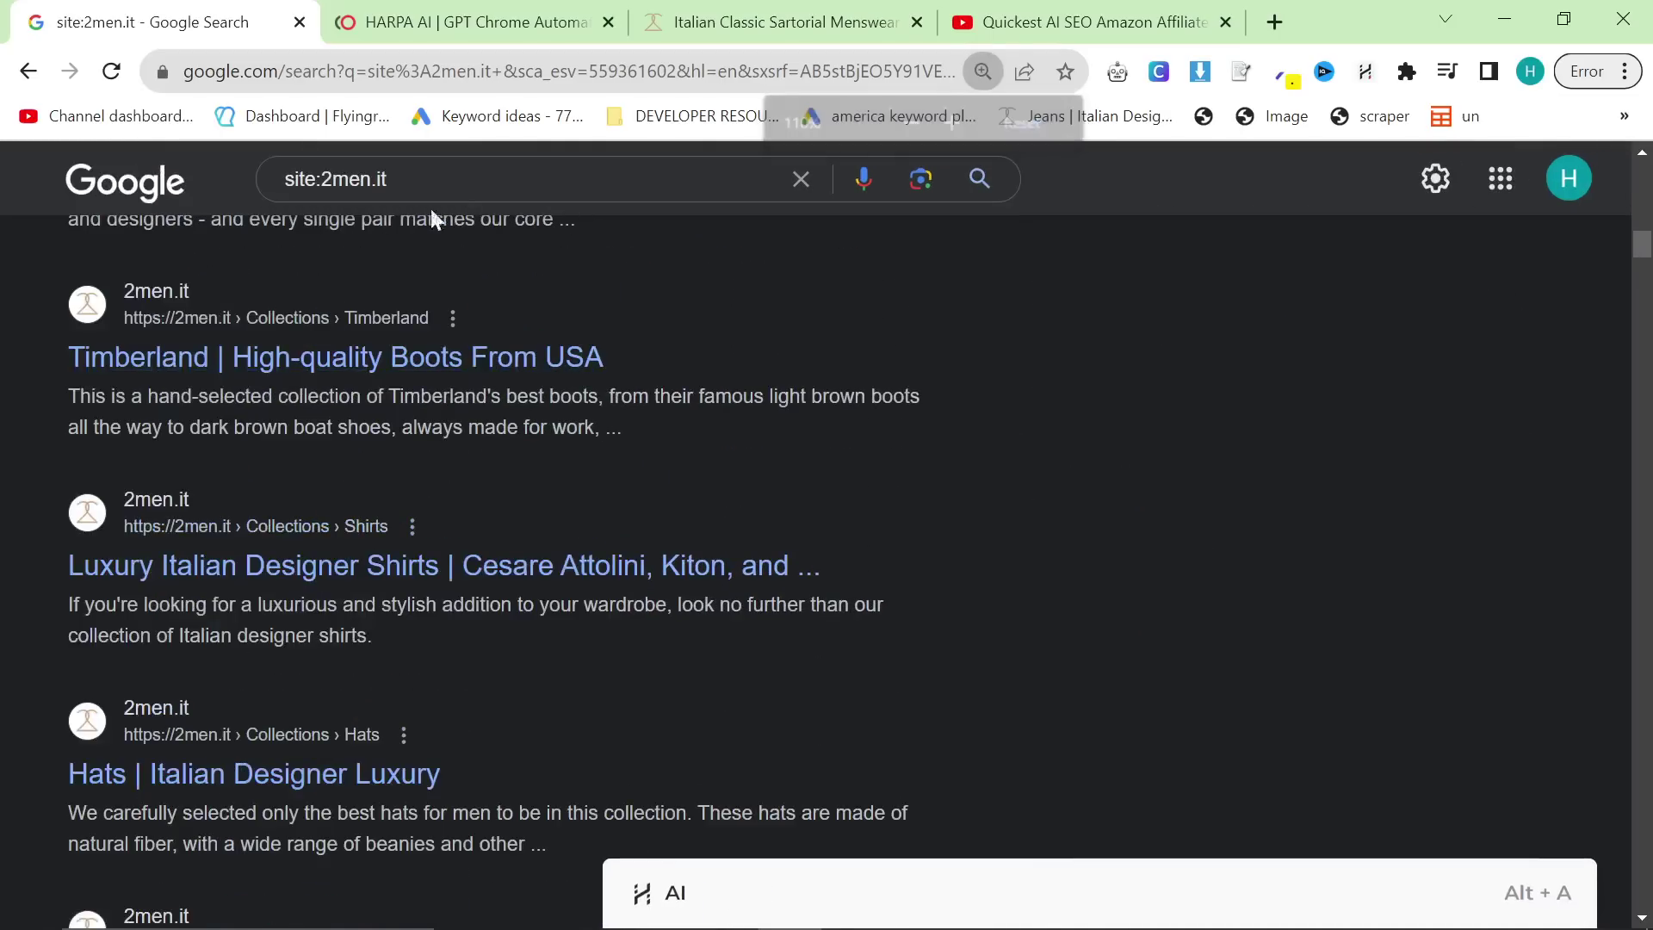
pyautogui.scroll(-3, 336, 555)
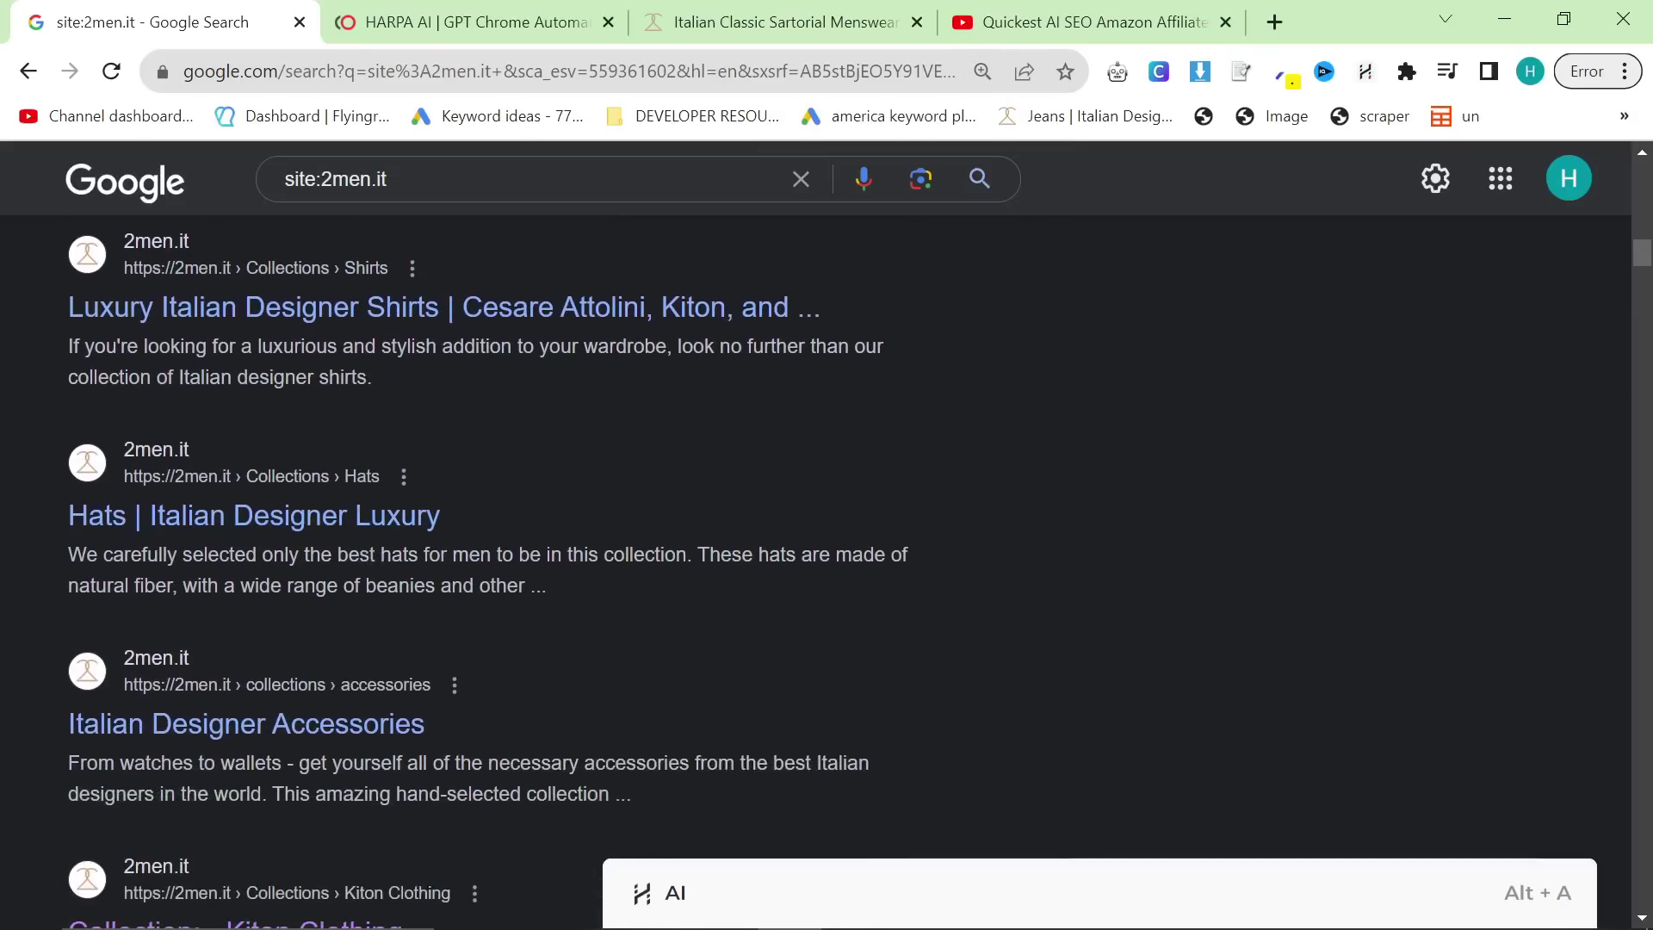
pyautogui.scroll(-9, 444, 633)
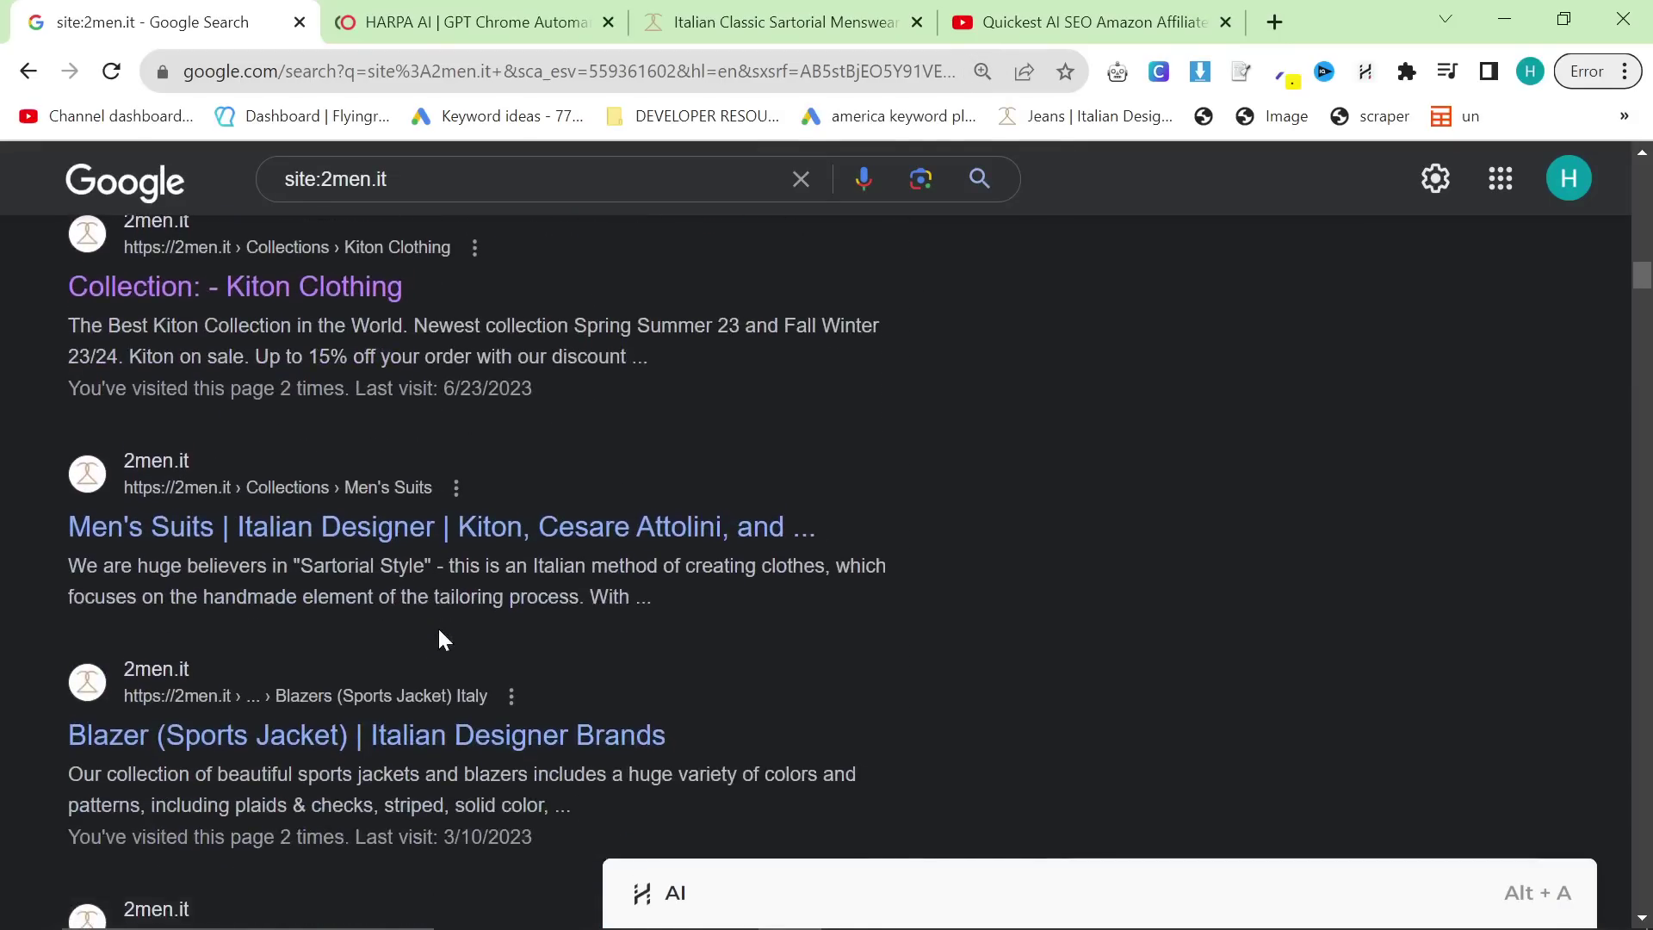
pyautogui.scroll(-8, 439, 635)
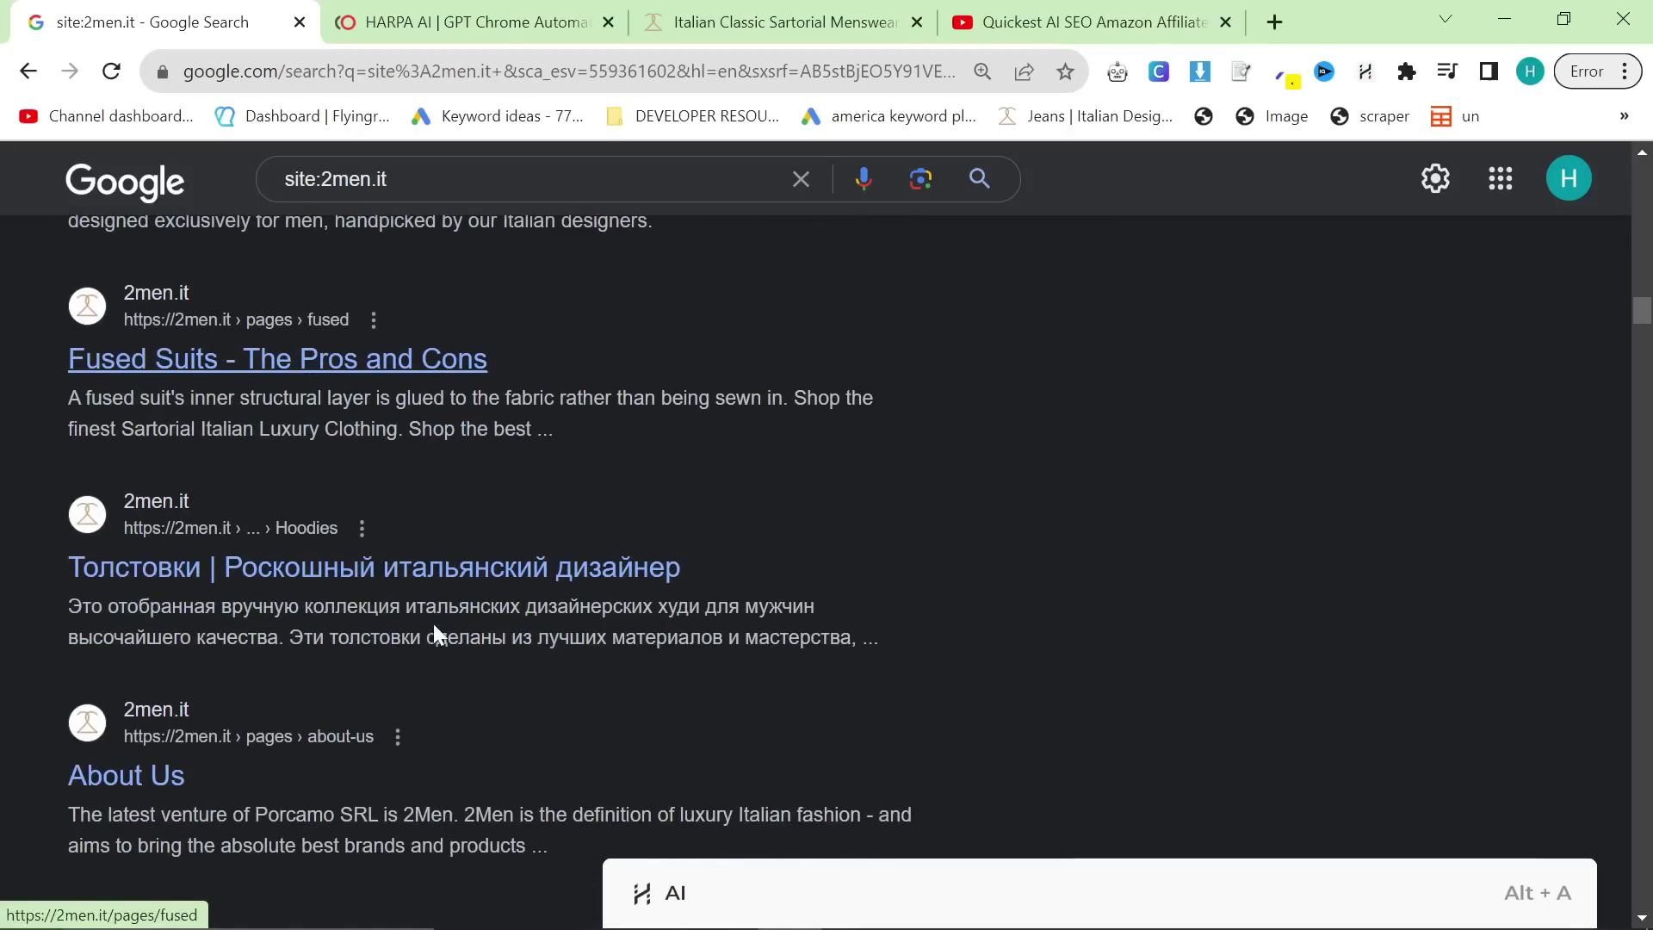
pyautogui.scroll(-2, 491, 534)
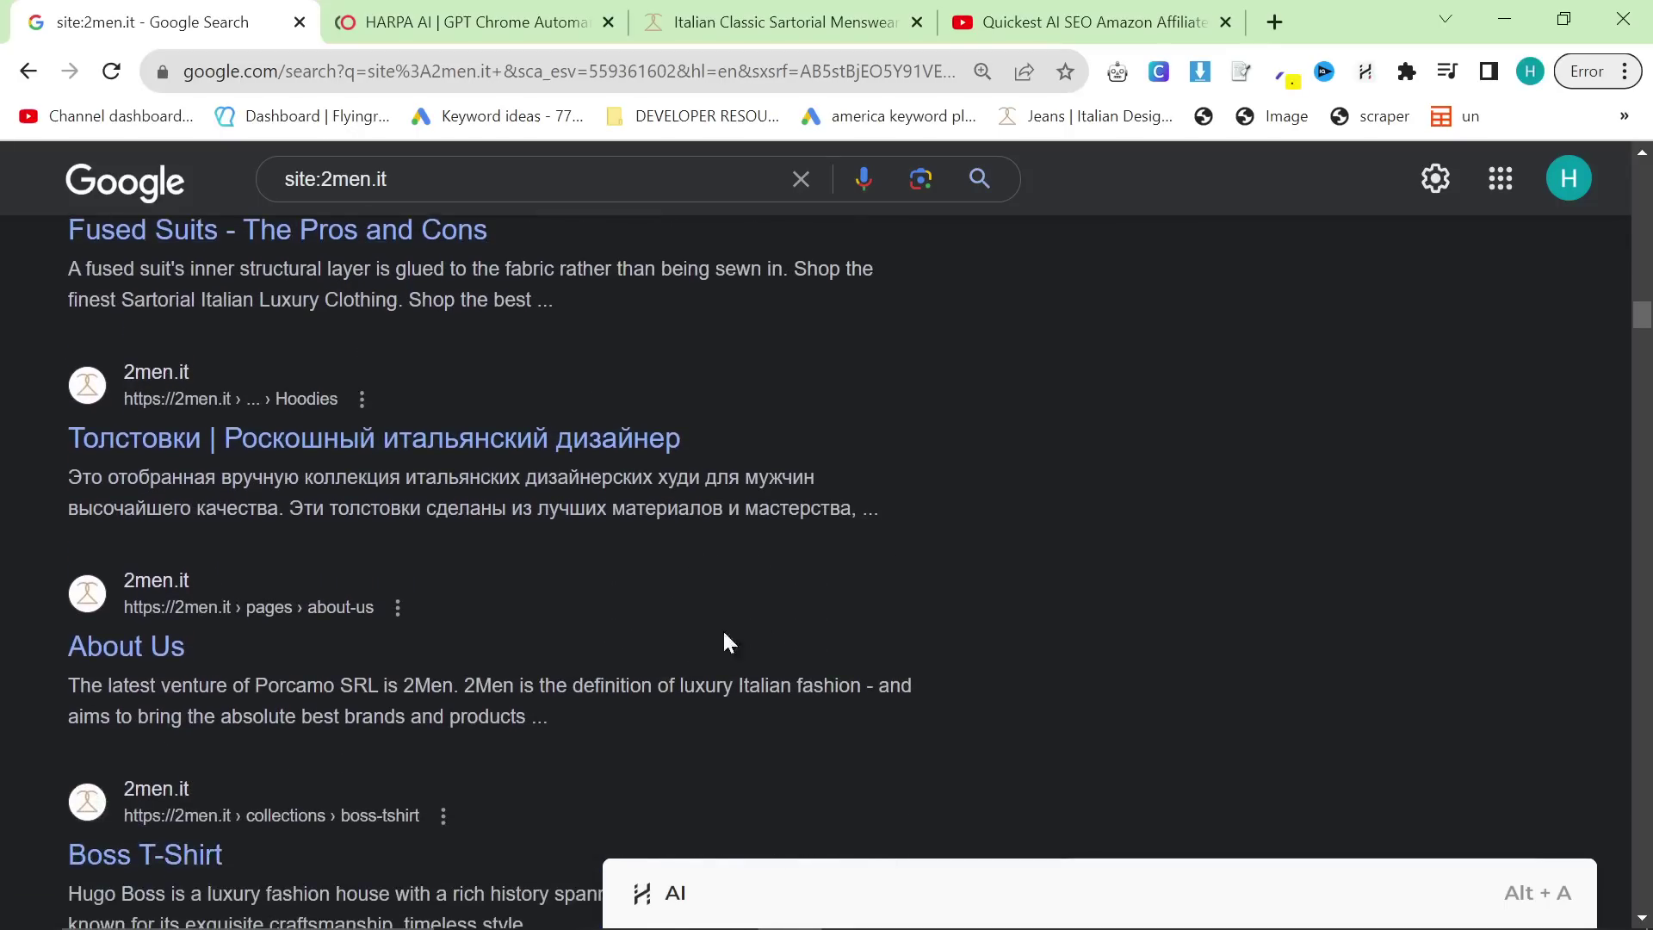
pyautogui.scroll(-7, 1378, 714)
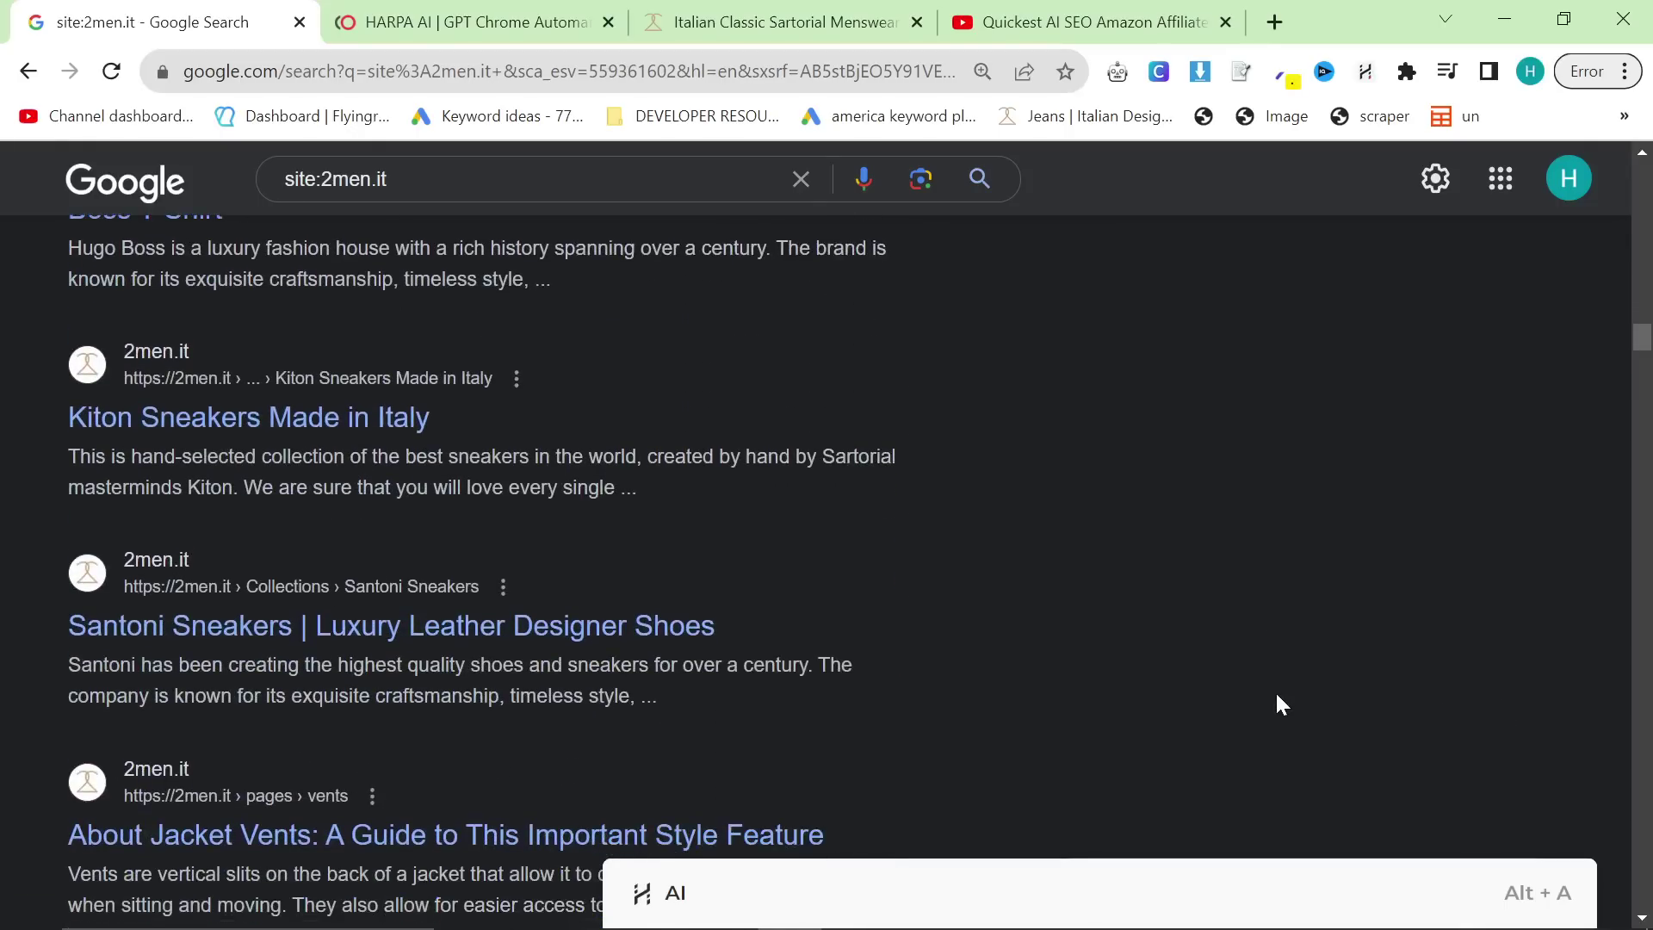
pyautogui.scroll(1, 1275, 690)
pyautogui.scroll(15, 1200, 167)
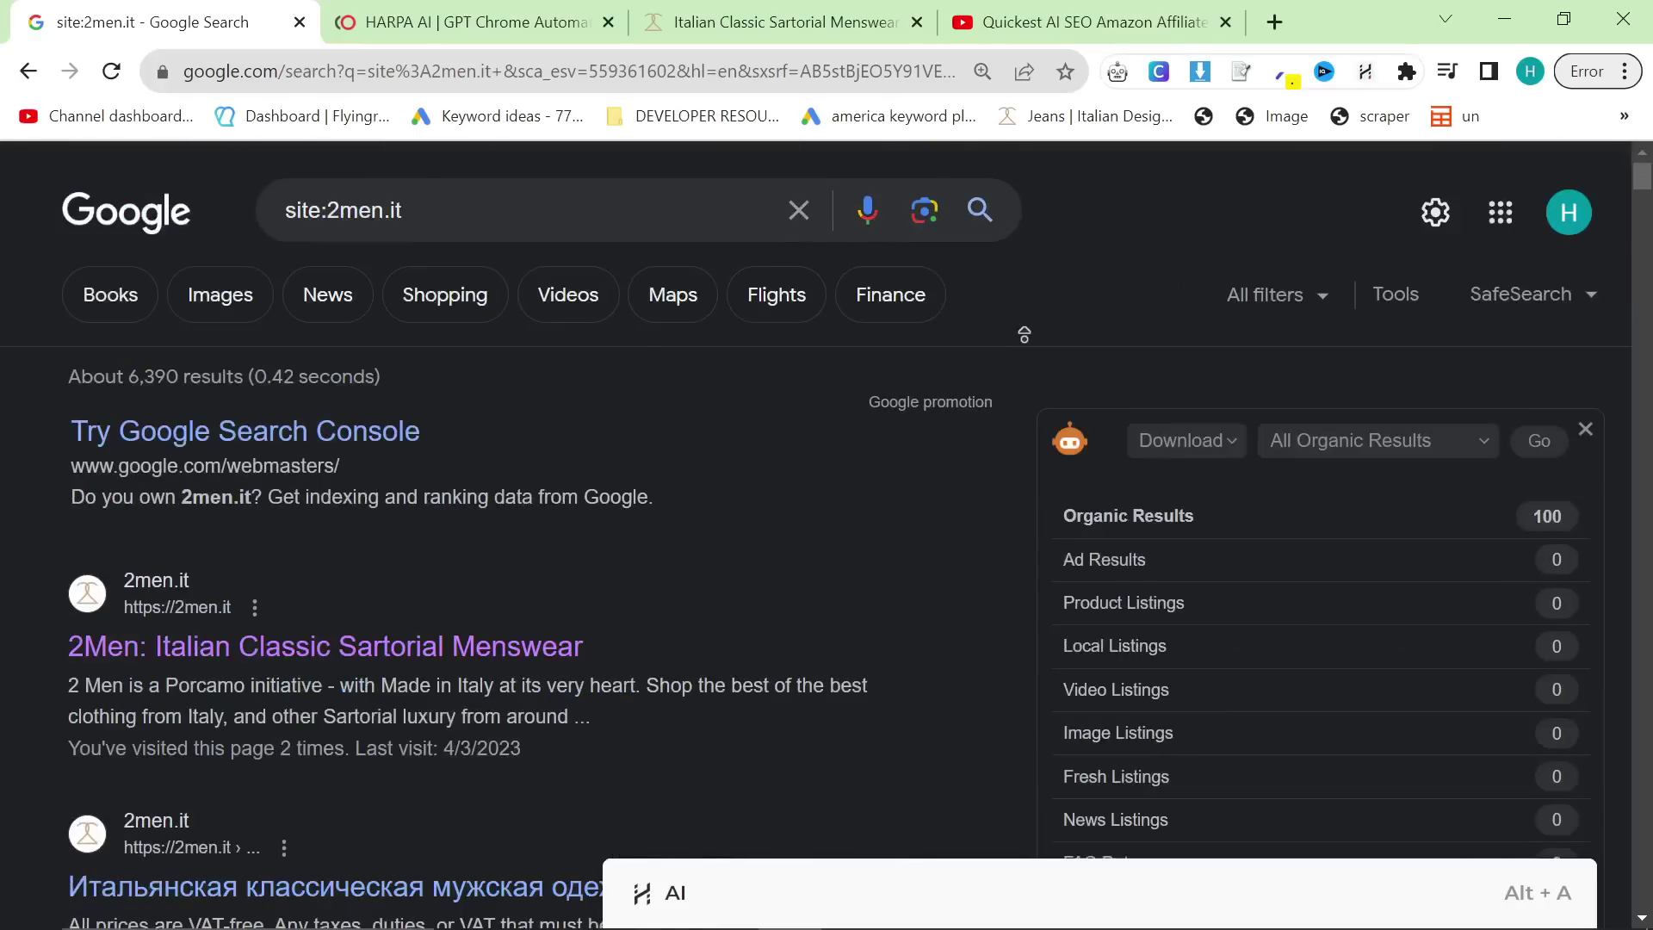
# Add intitle:sneakers to the site:2men.it query and run the search
pyautogui.click(483, 210)
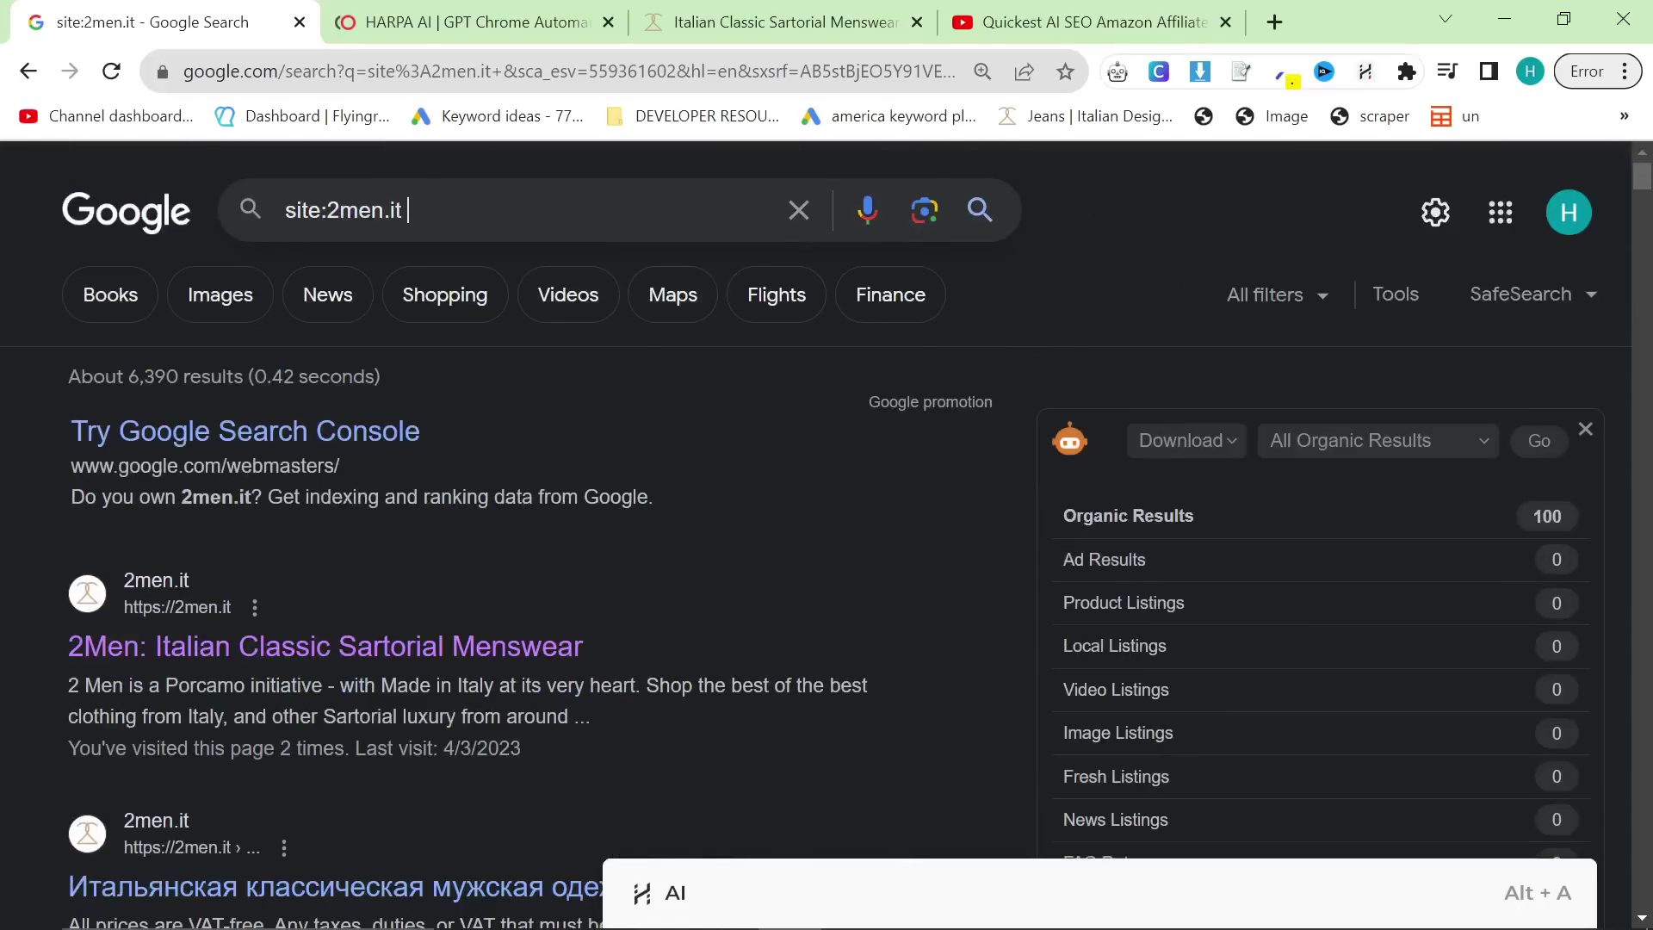
pyautogui.write('intitle:sneaker')
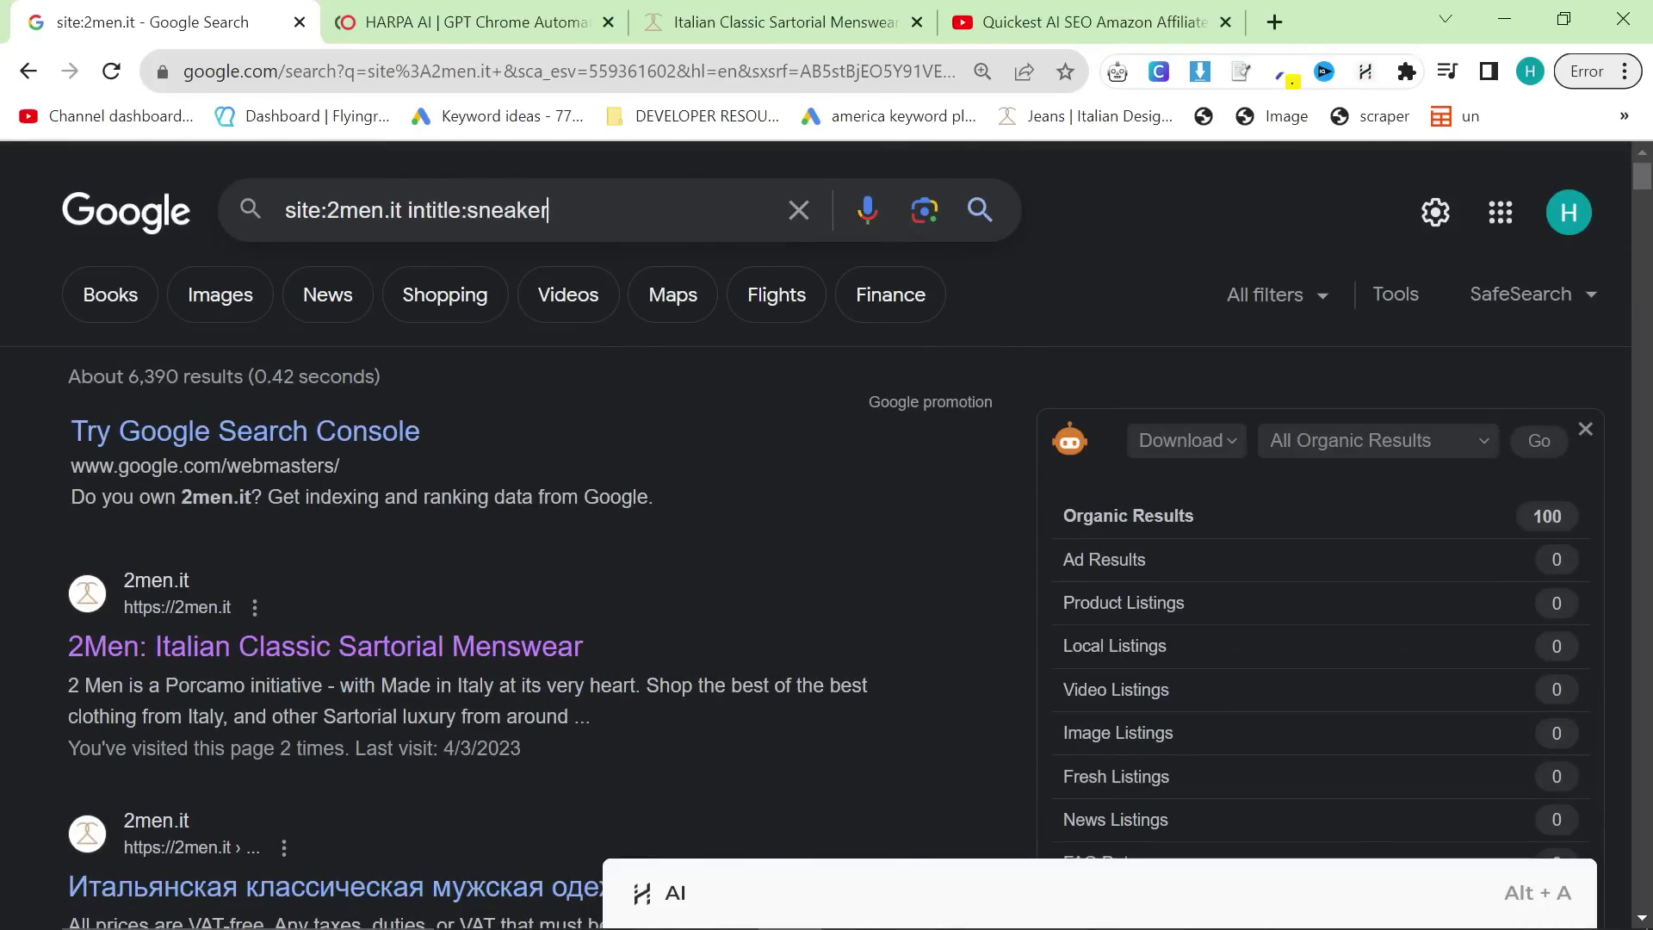
pyautogui.press('Return')
pyautogui.write('s')
pyautogui.press('Return')
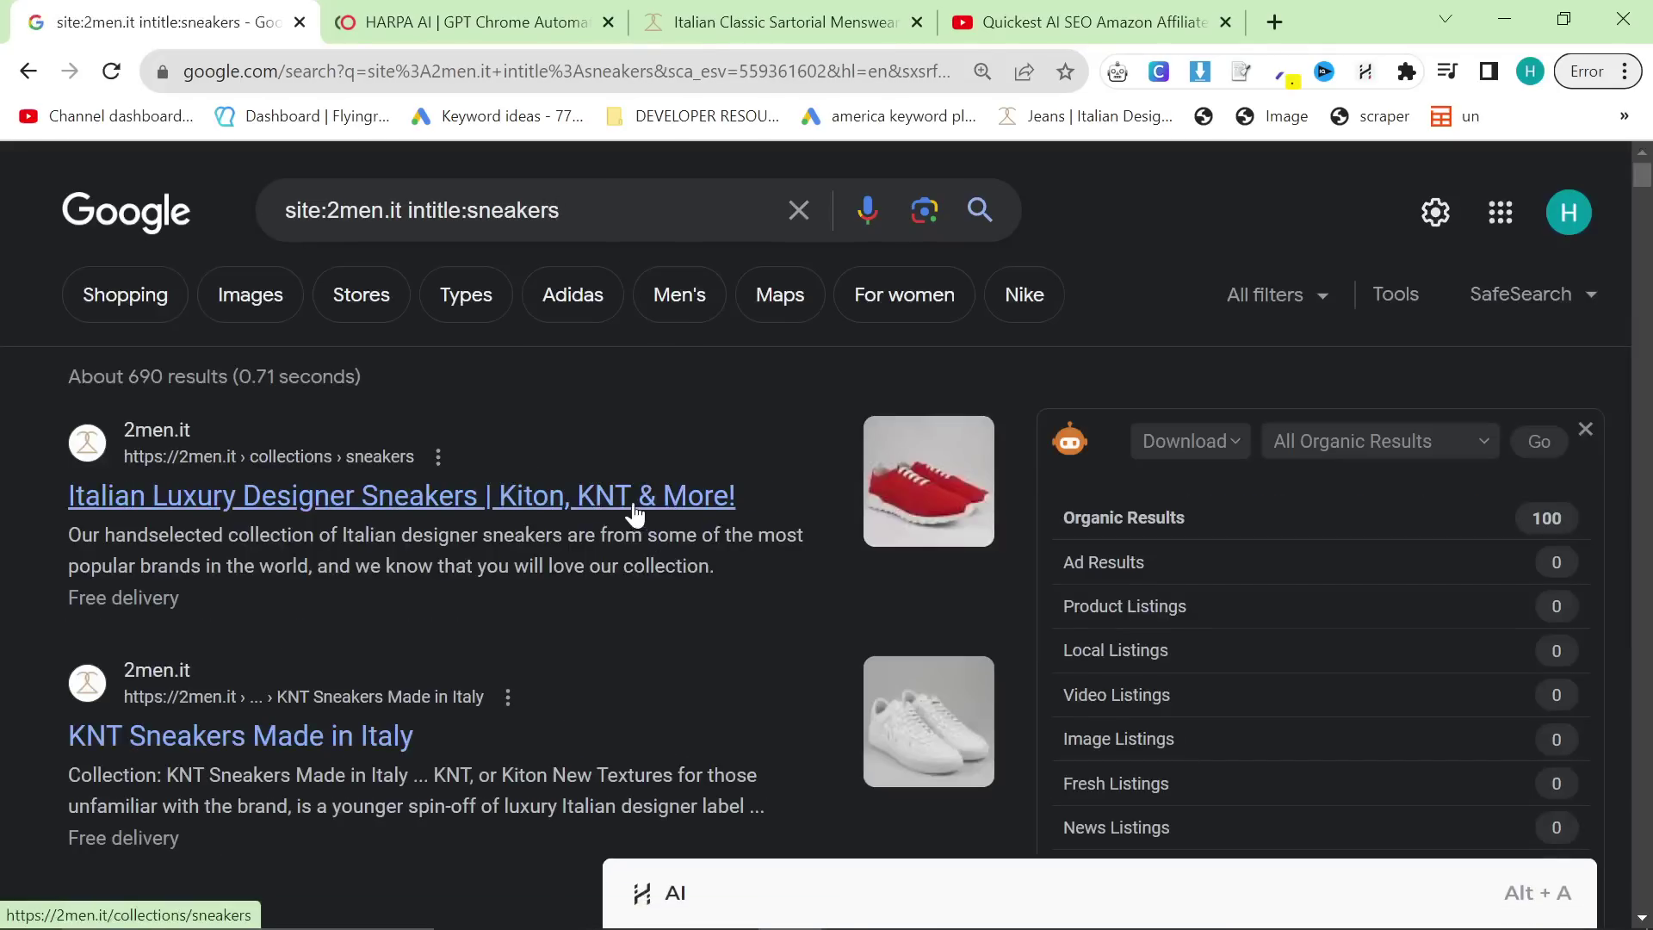
# Scroll through the roughly 690 sneaker results, then return to the query box
pyautogui.scroll(-10, 675, 509)
pyautogui.scroll(-17, 674, 509)
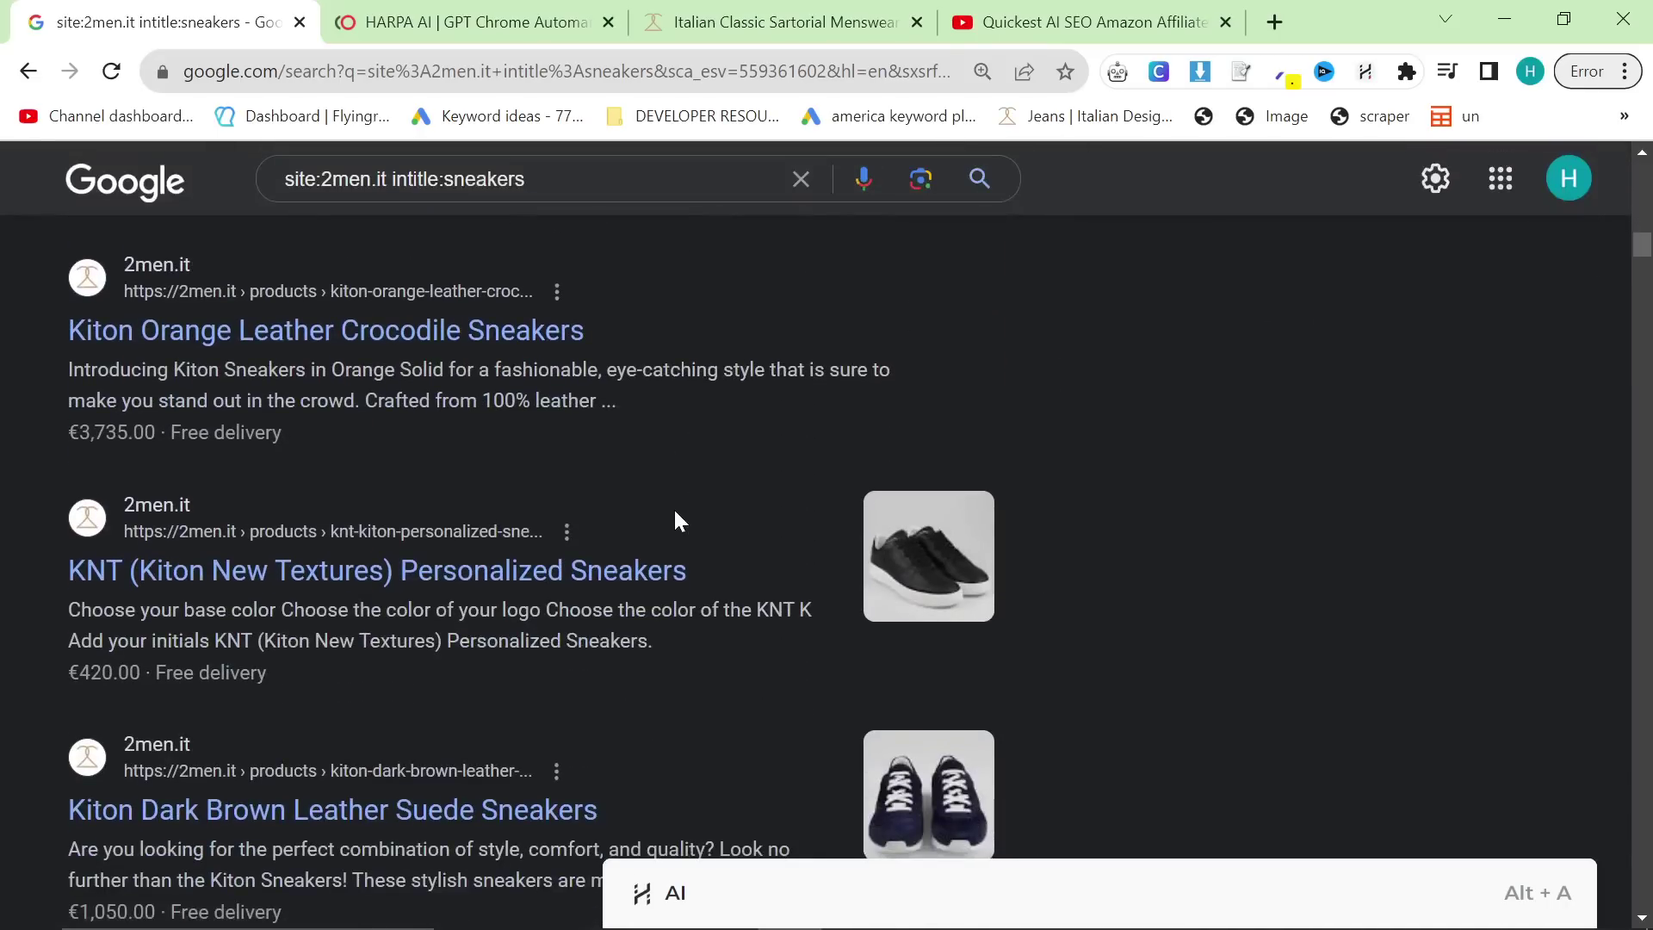
pyautogui.scroll(-6, 673, 509)
pyautogui.scroll(-17, 674, 514)
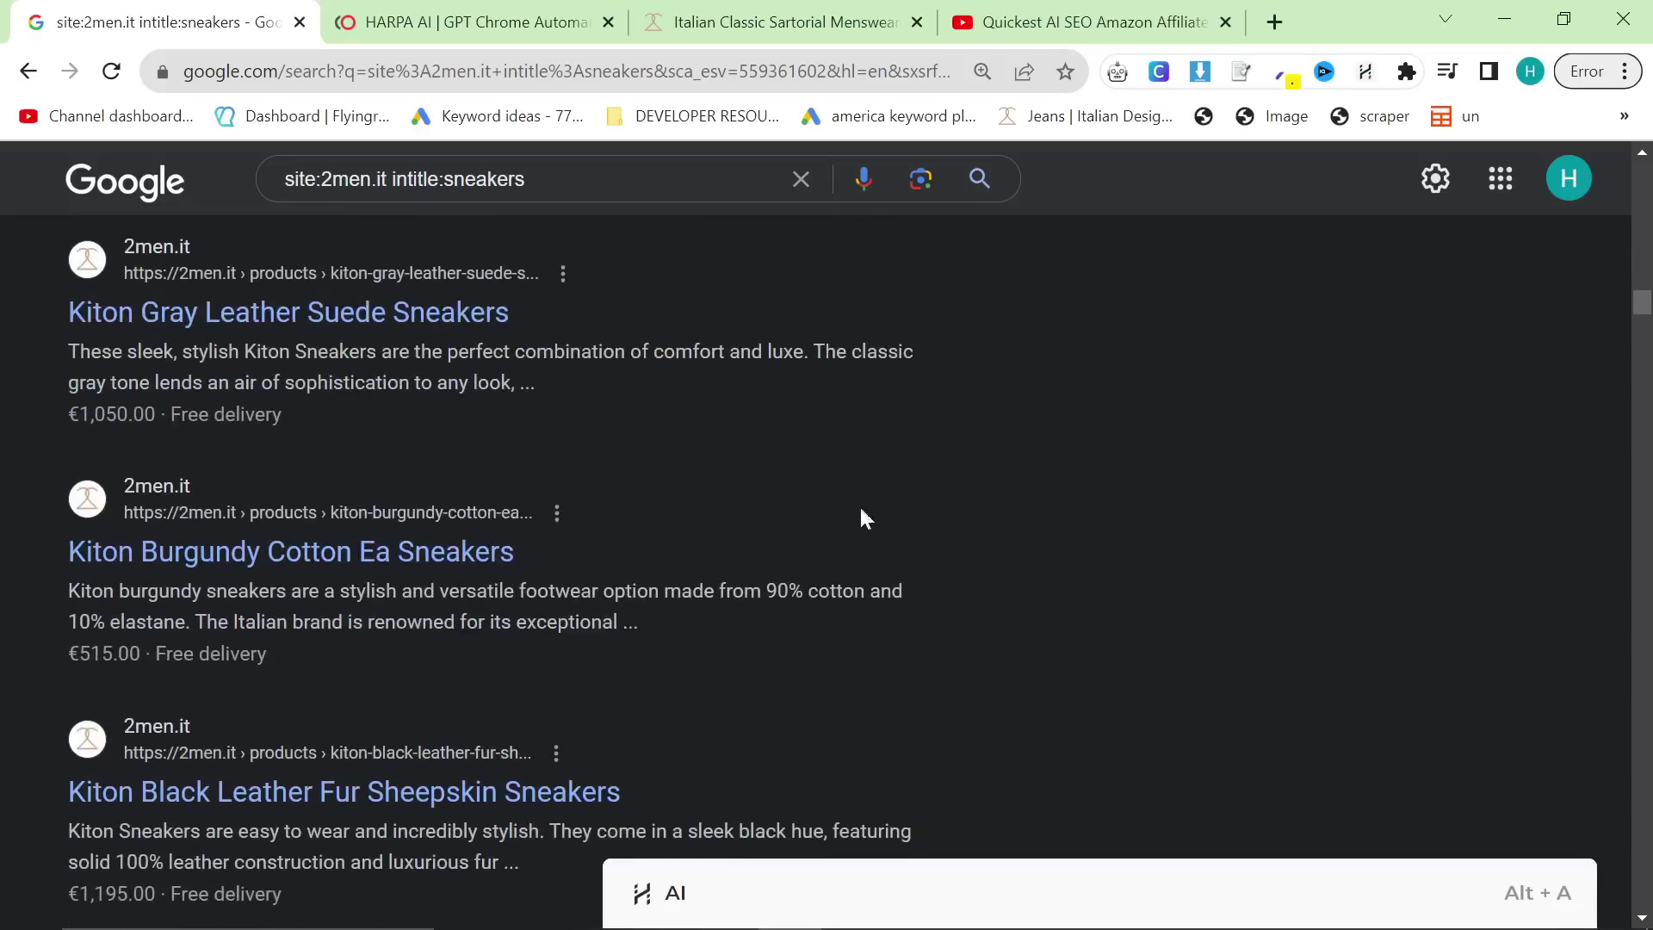
pyautogui.scroll(-5, 970, 591)
pyautogui.scroll(20, 1229, 701)
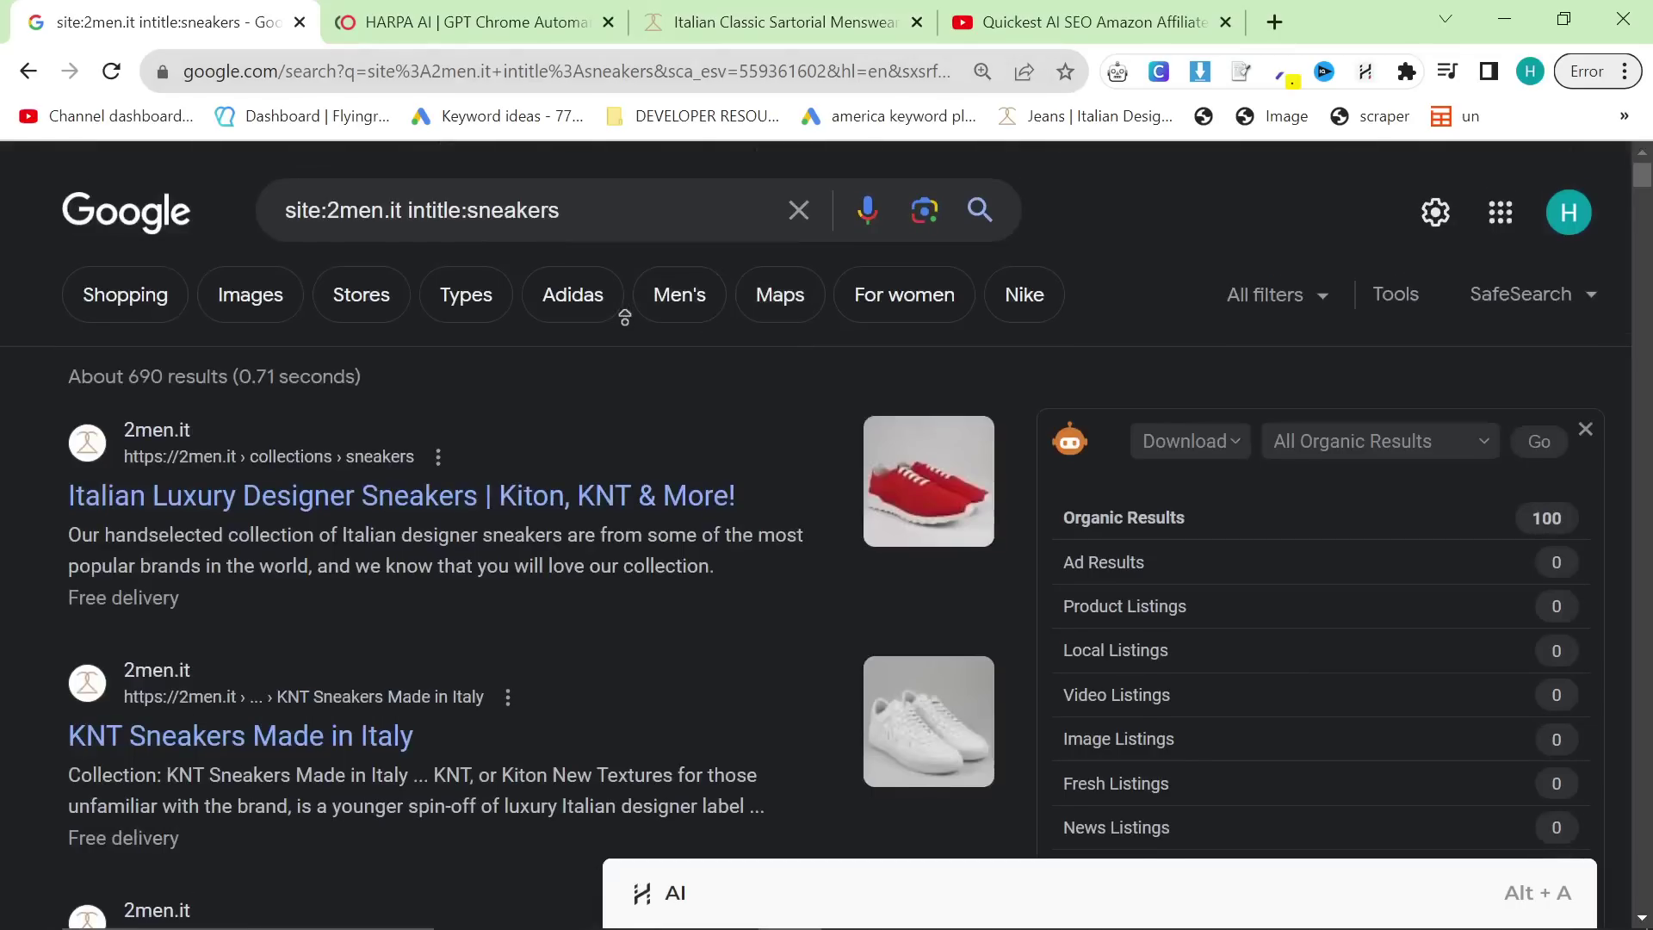
pyautogui.click(561, 210)
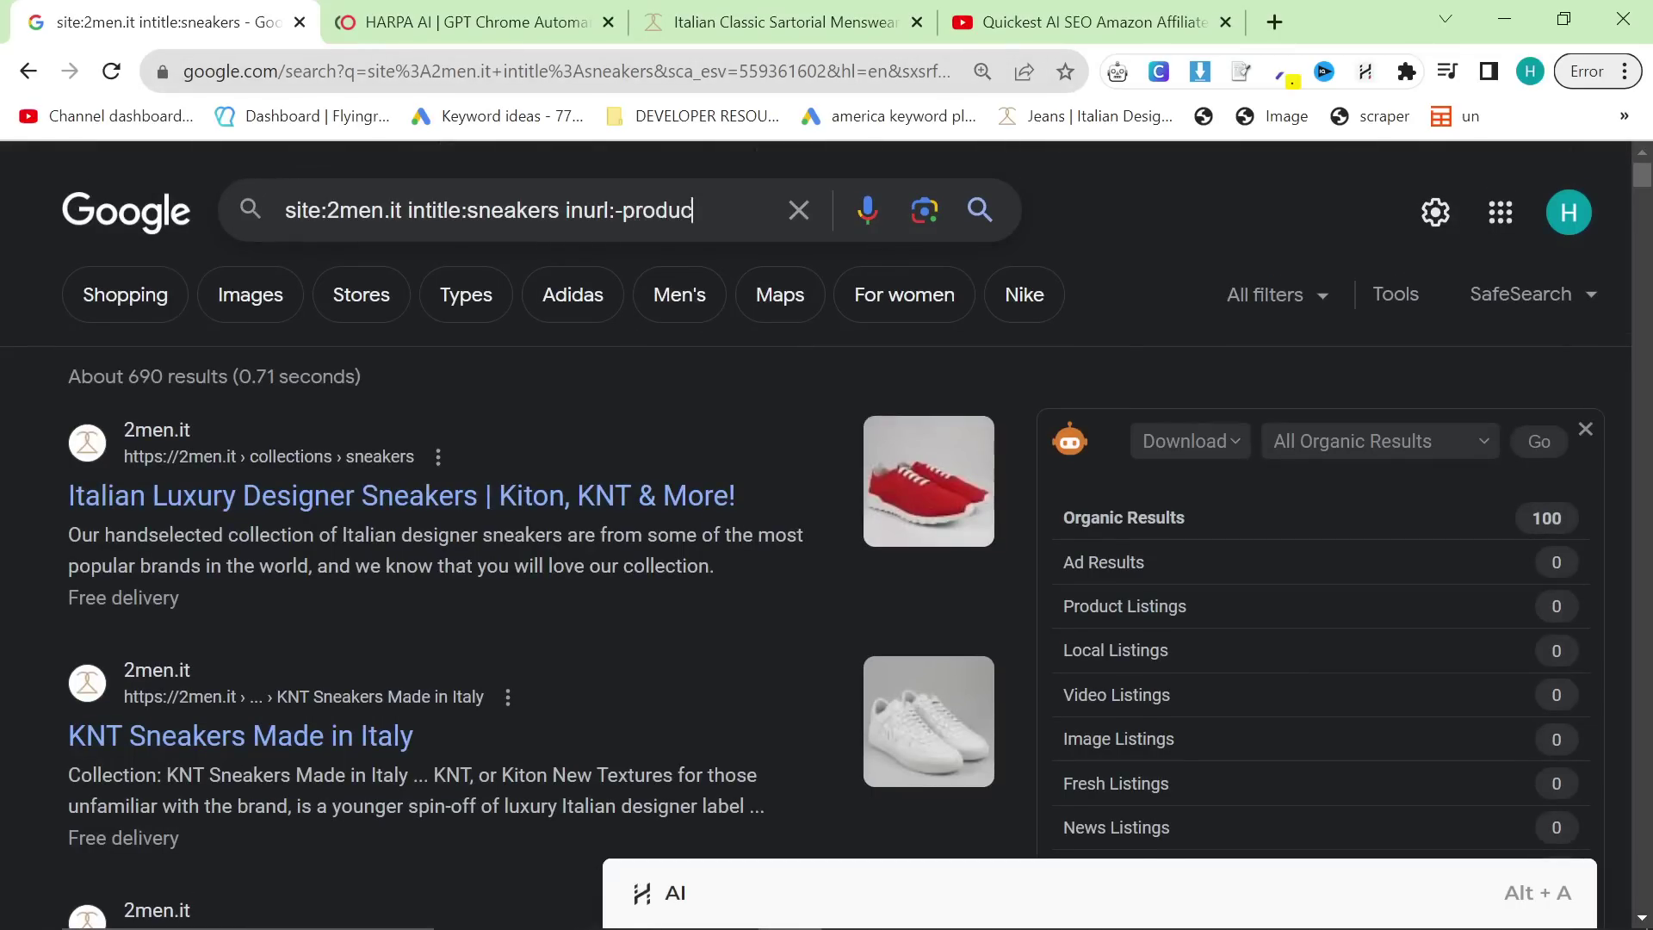
# Run the sneakers query excluding inurl:-products URLs and review the results
pyautogui.press('Return')
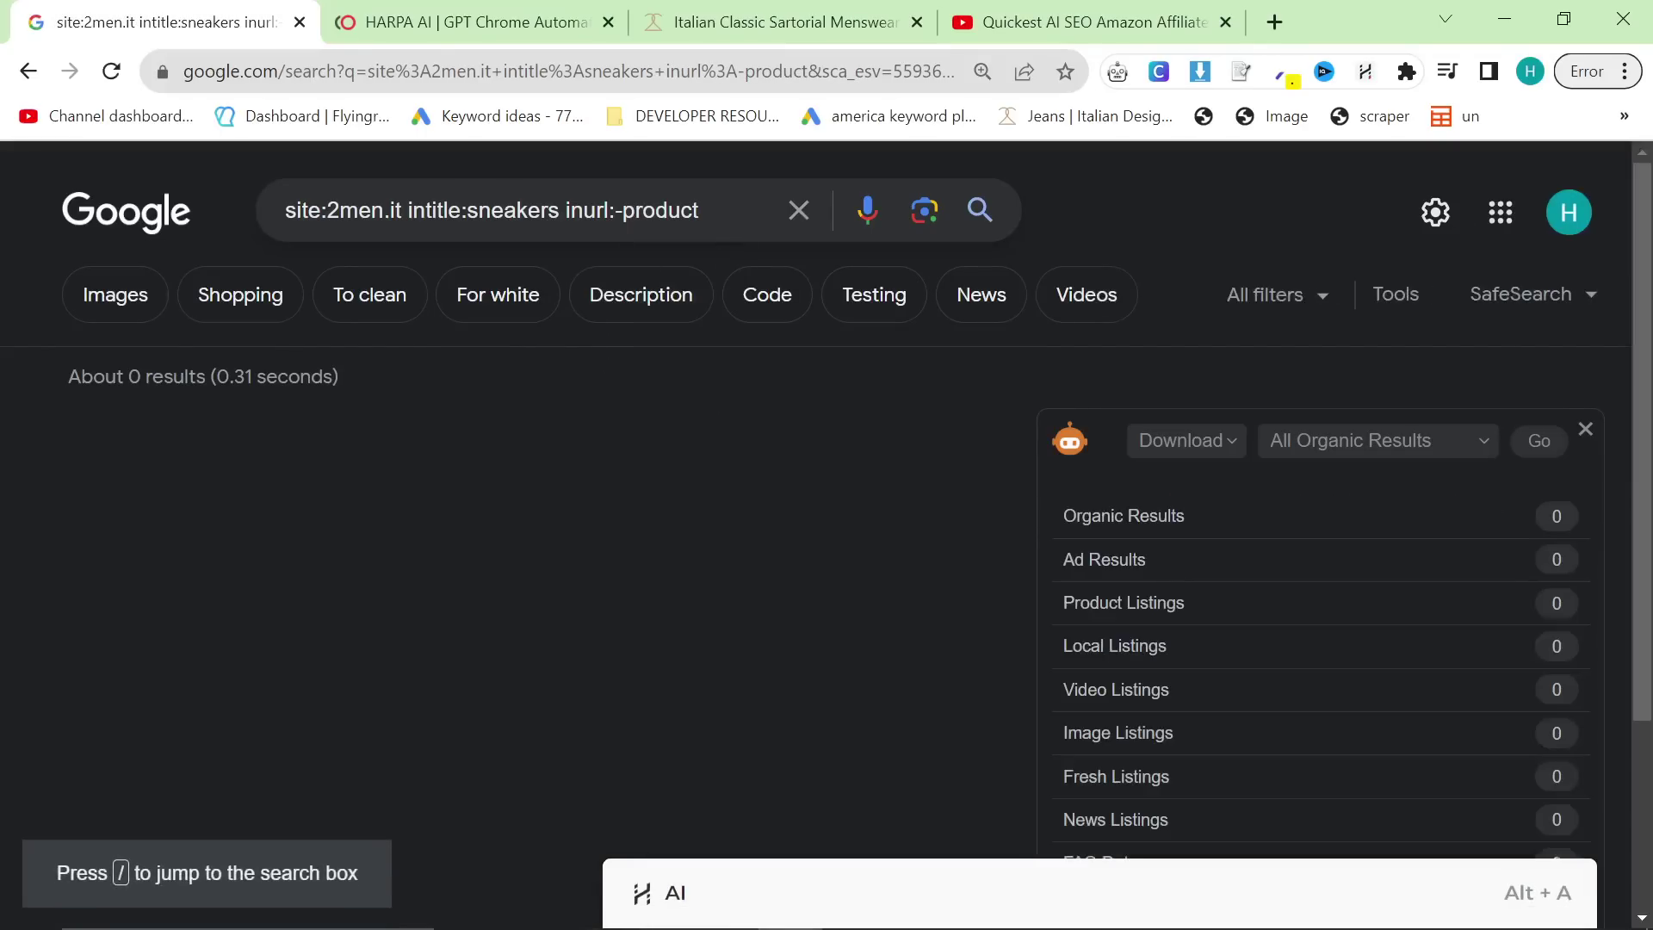
pyautogui.press('/')
pyautogui.write('s')
pyautogui.press('Return')
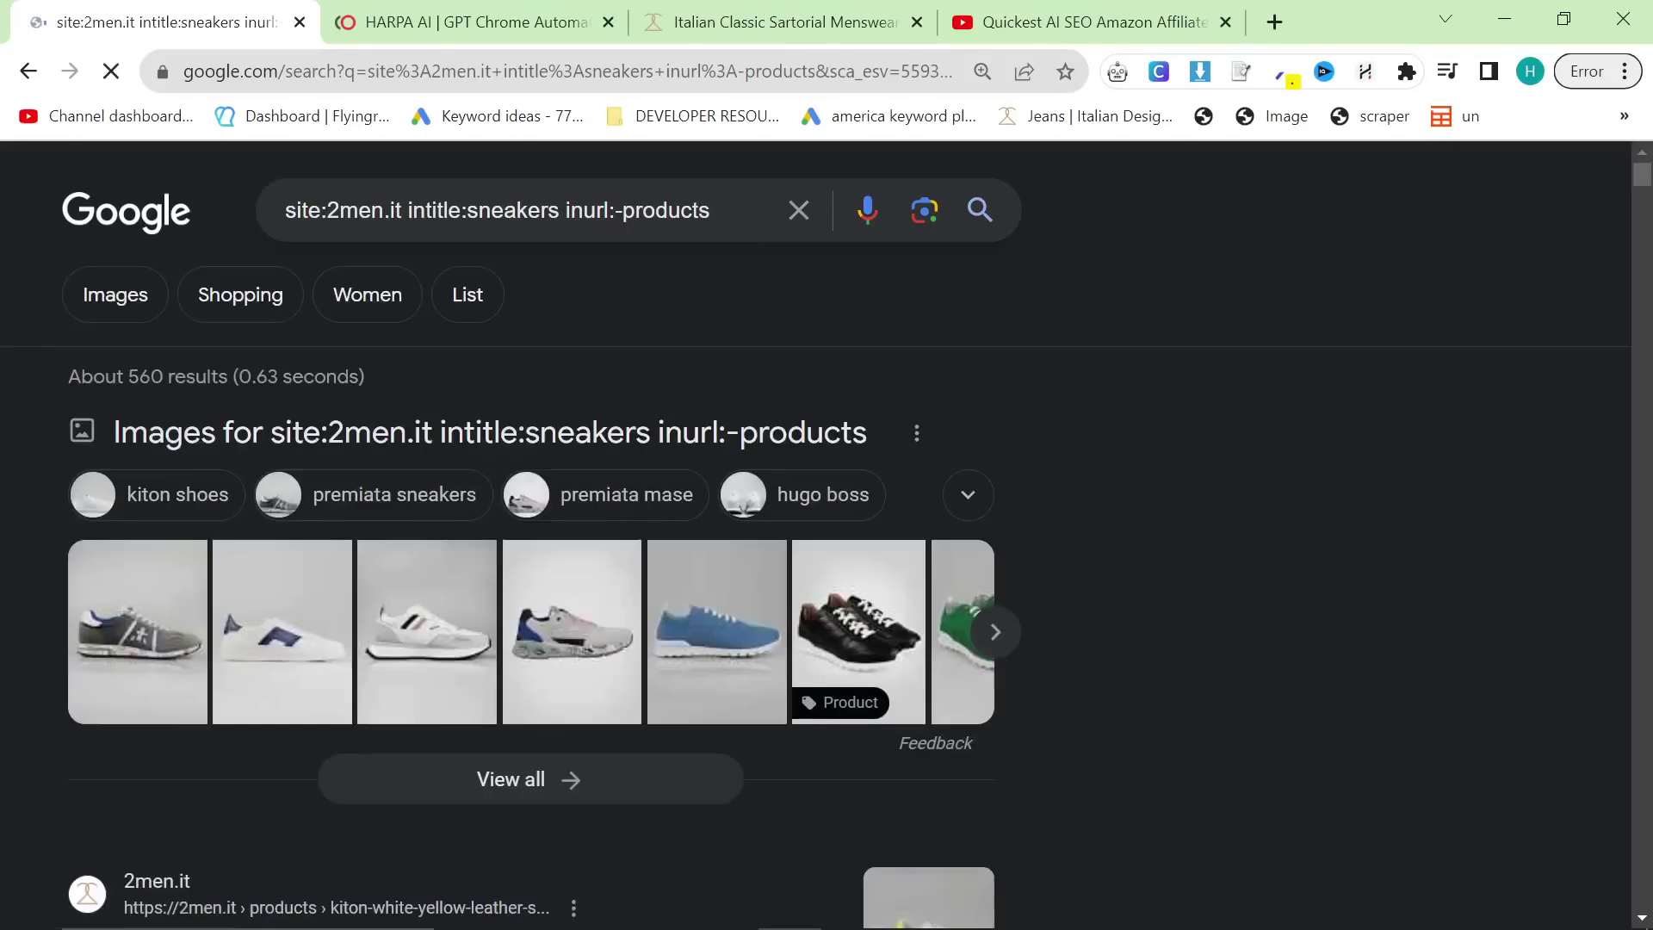
pyautogui.scroll(-1, 587, 616)
pyautogui.scroll(-5, 587, 617)
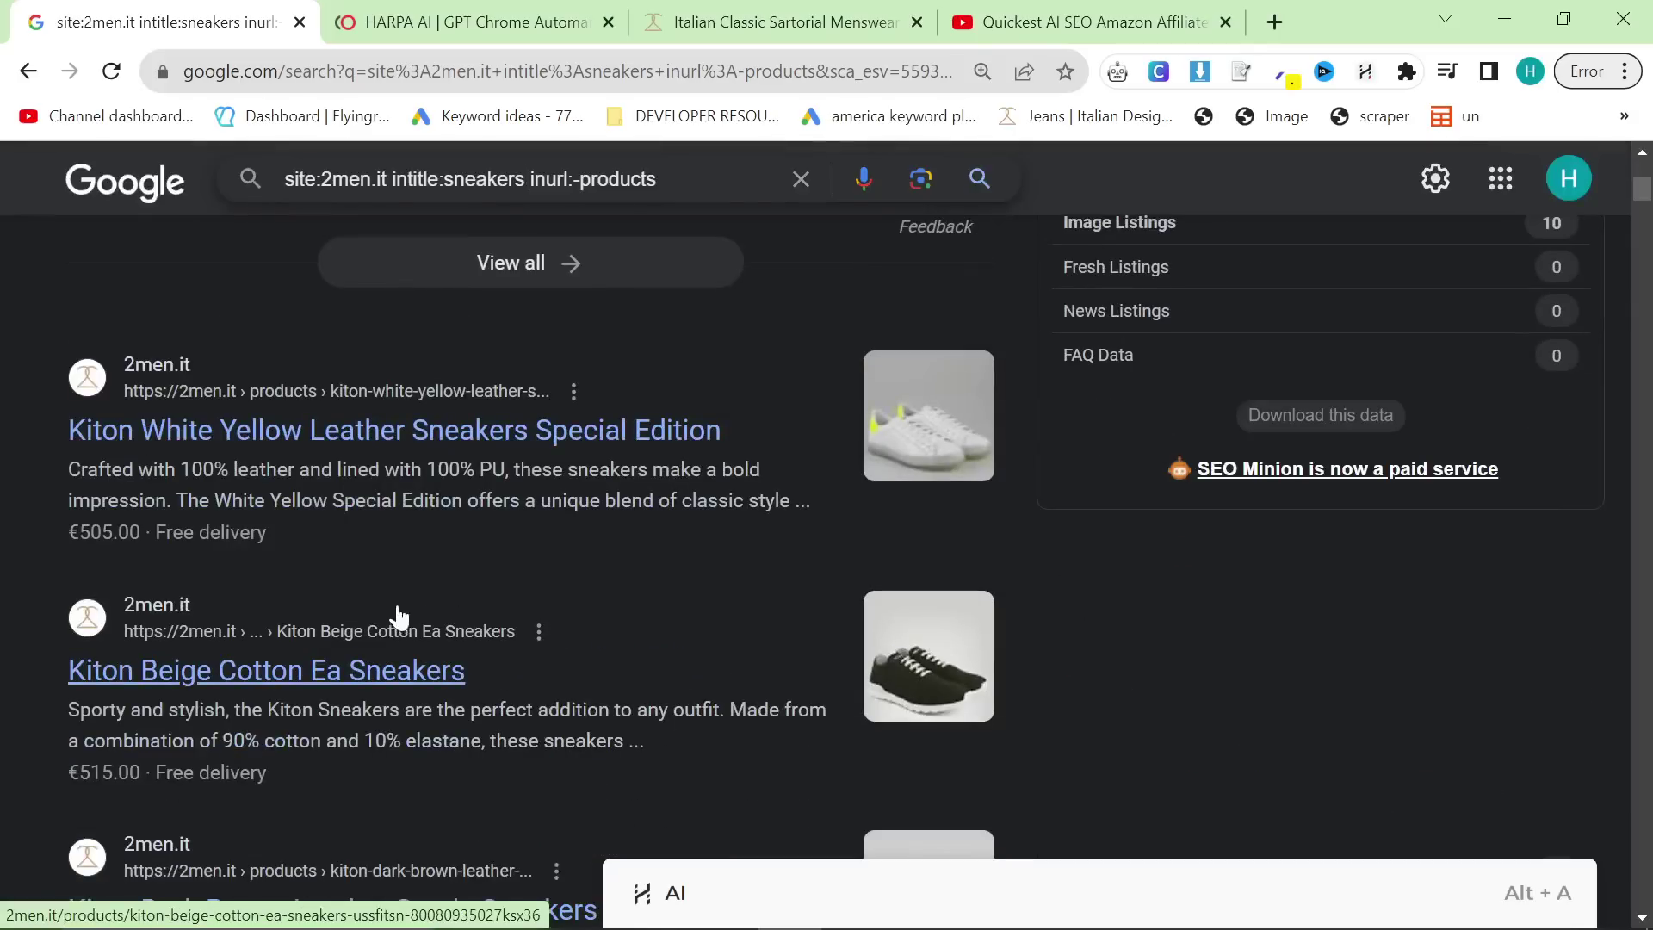
pyautogui.scroll(6, 435, 502)
# Rerun the query using notinurl:product instead of the minus exclusion
pyautogui.write('not')
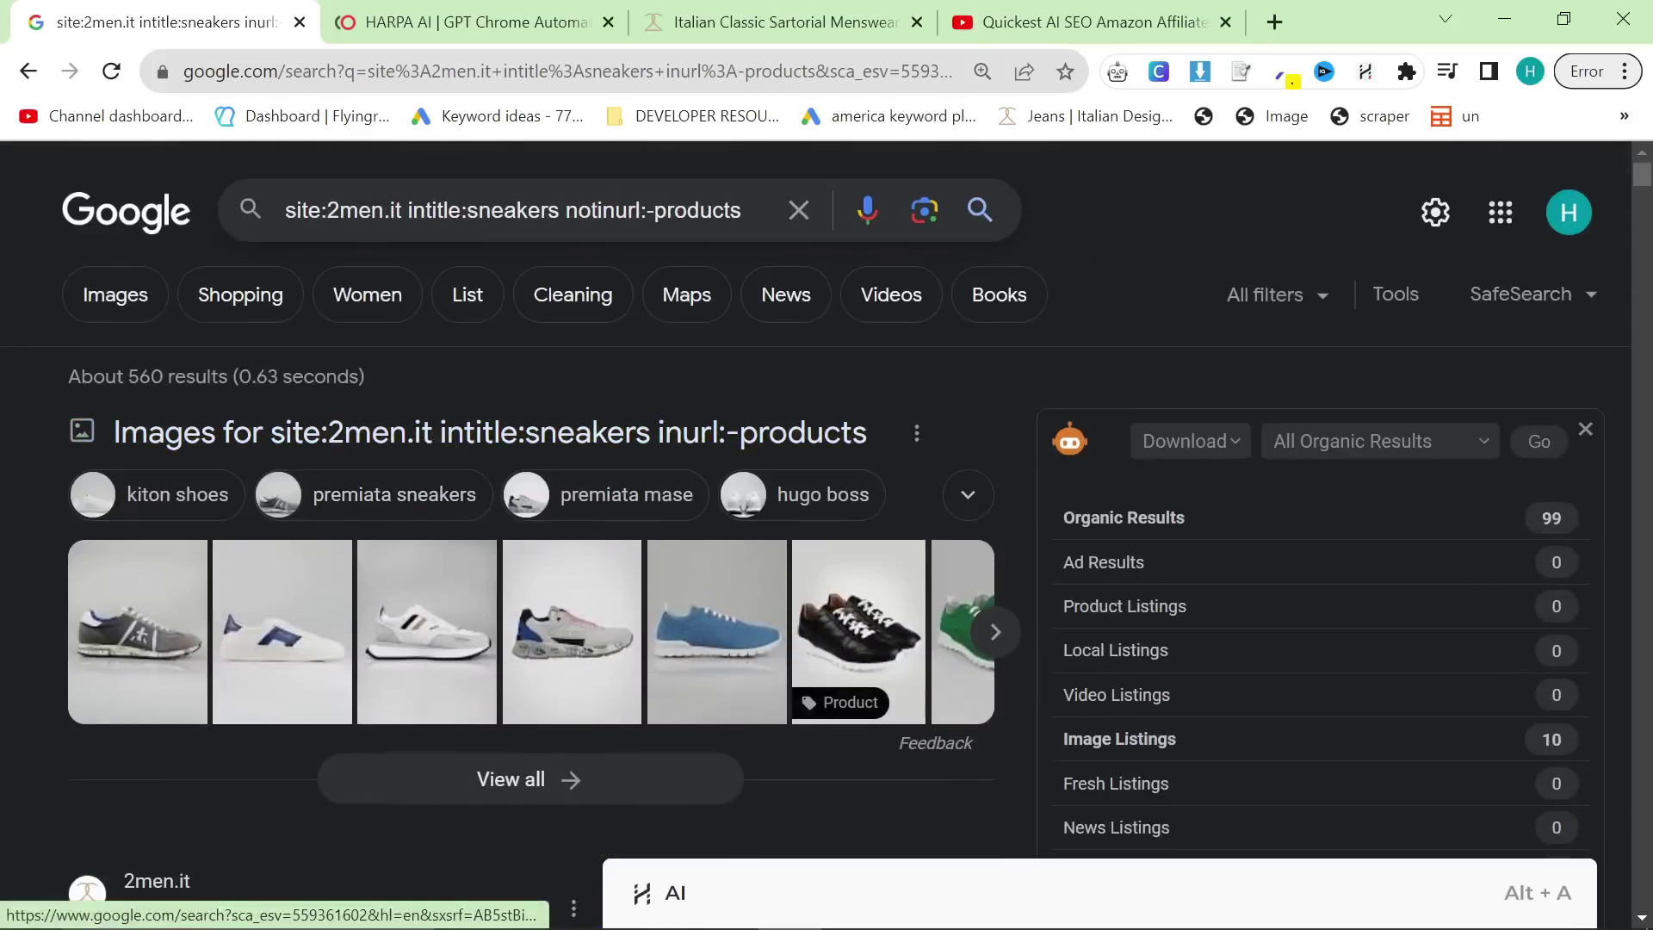
pyautogui.click(656, 210)
pyautogui.press('BackSpace')
pyautogui.press('Return')
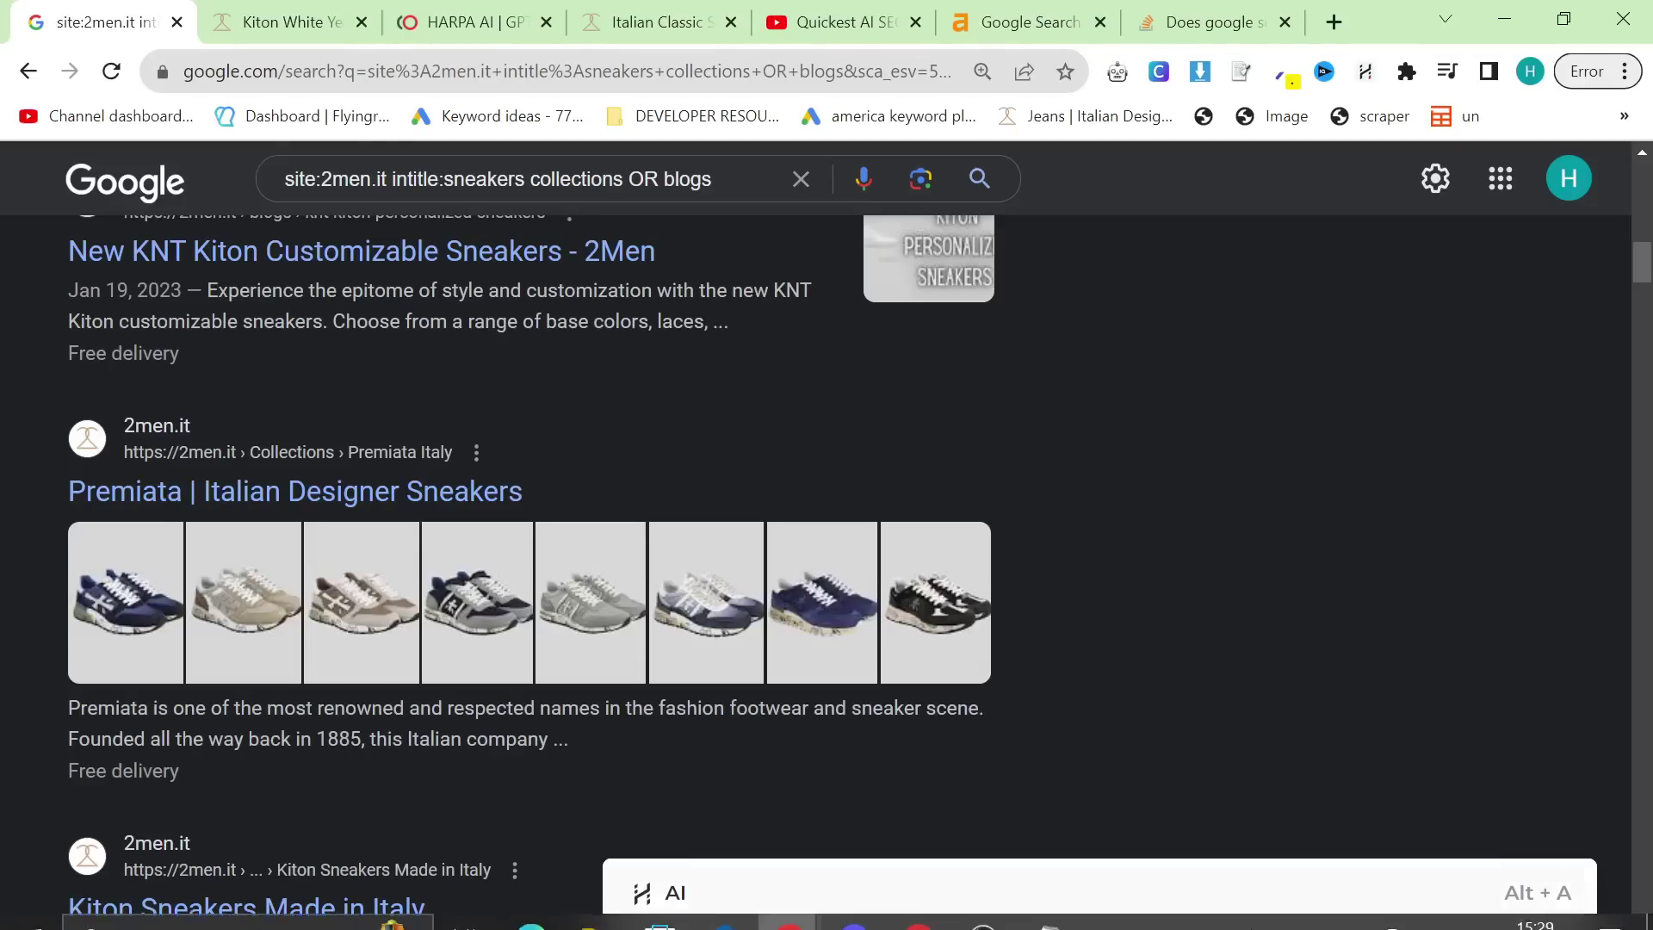
pyautogui.scroll(10, 1093, 521)
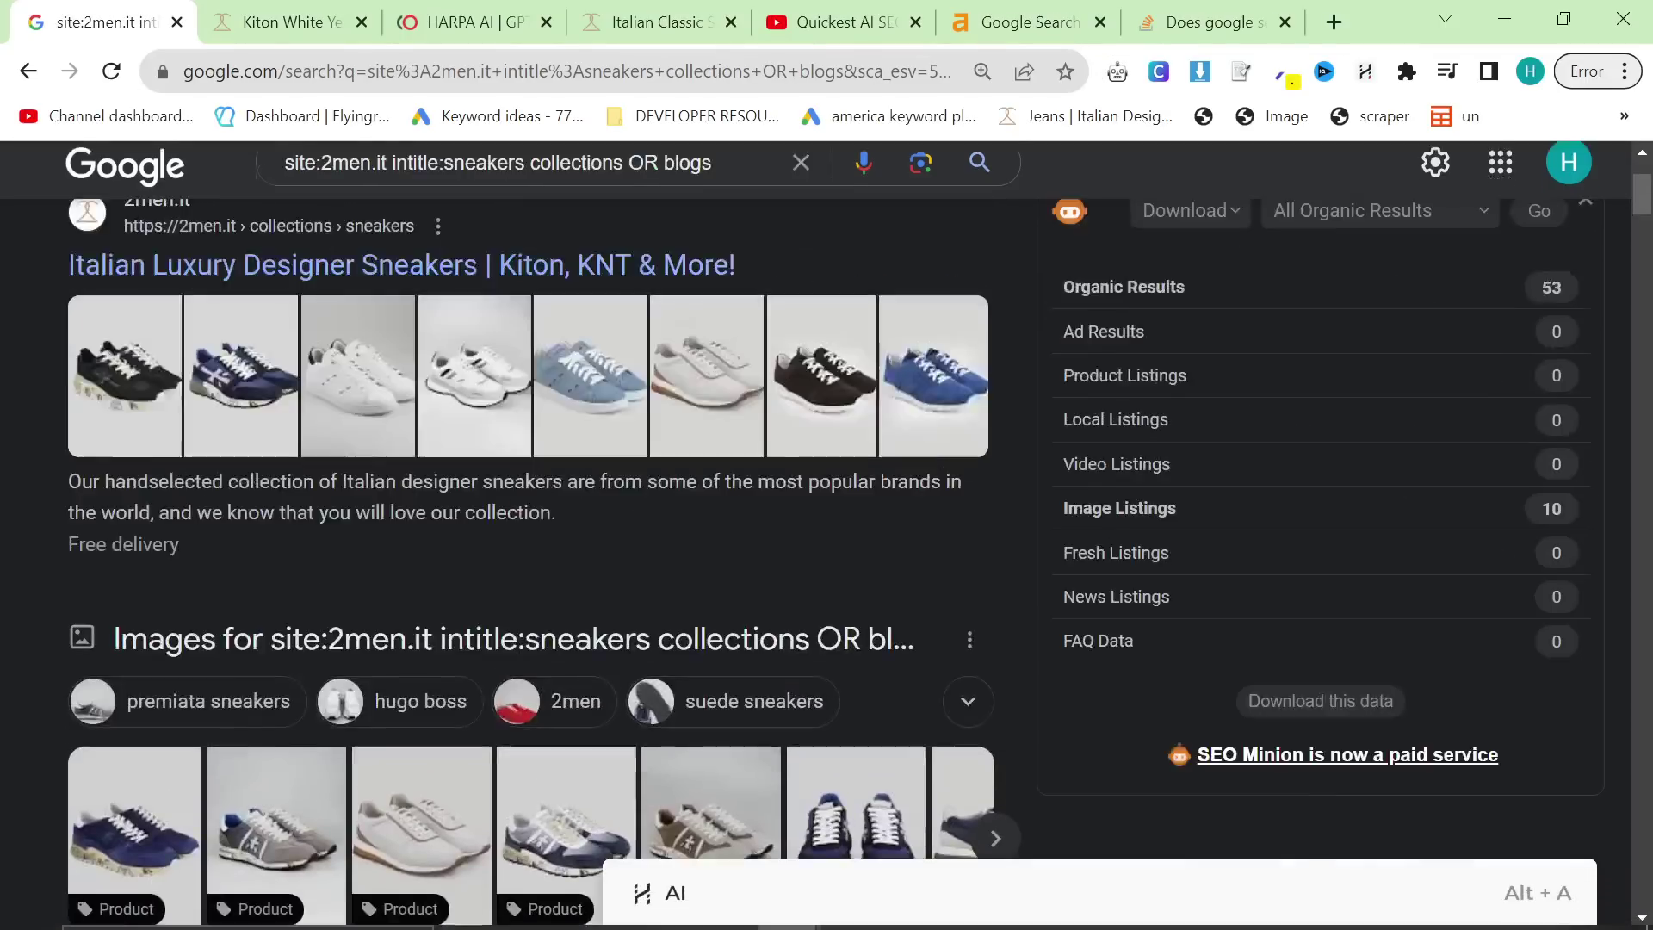
pyautogui.moveTo(408, 210); pyautogui.dragTo(463, 293)
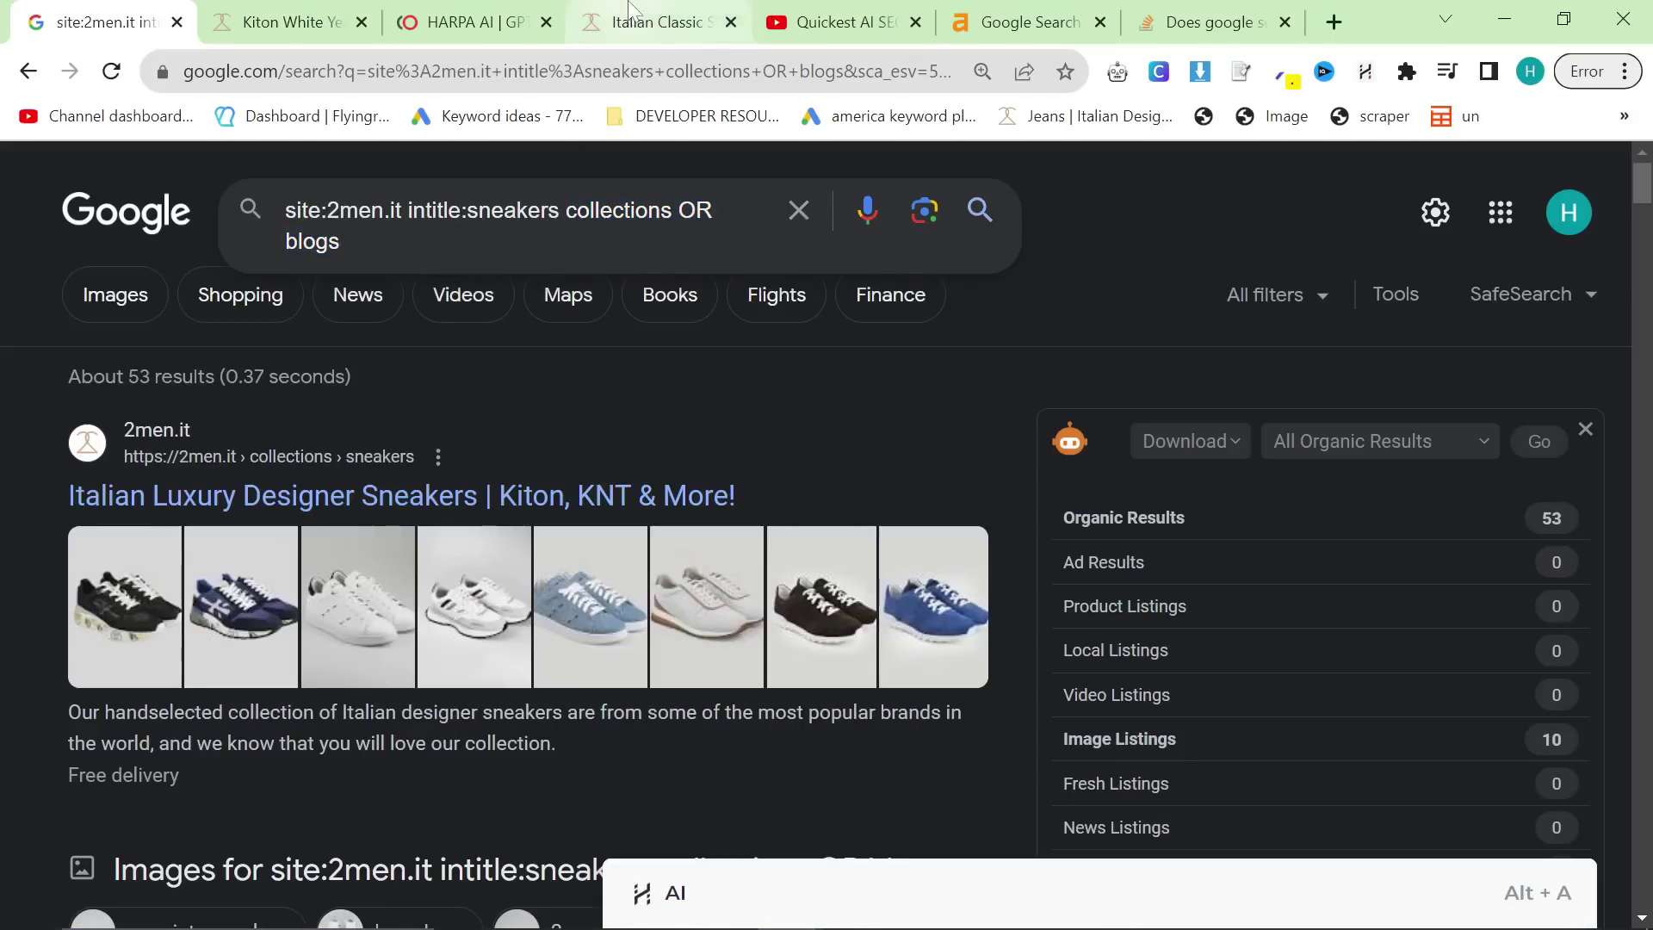
# Check the /products/ path in a Kiton product URL on the store tab
pyautogui.click(655, 21)
pyautogui.click(323, 25)
pyautogui.moveTo(243, 71); pyautogui.dragTo(337, 71)
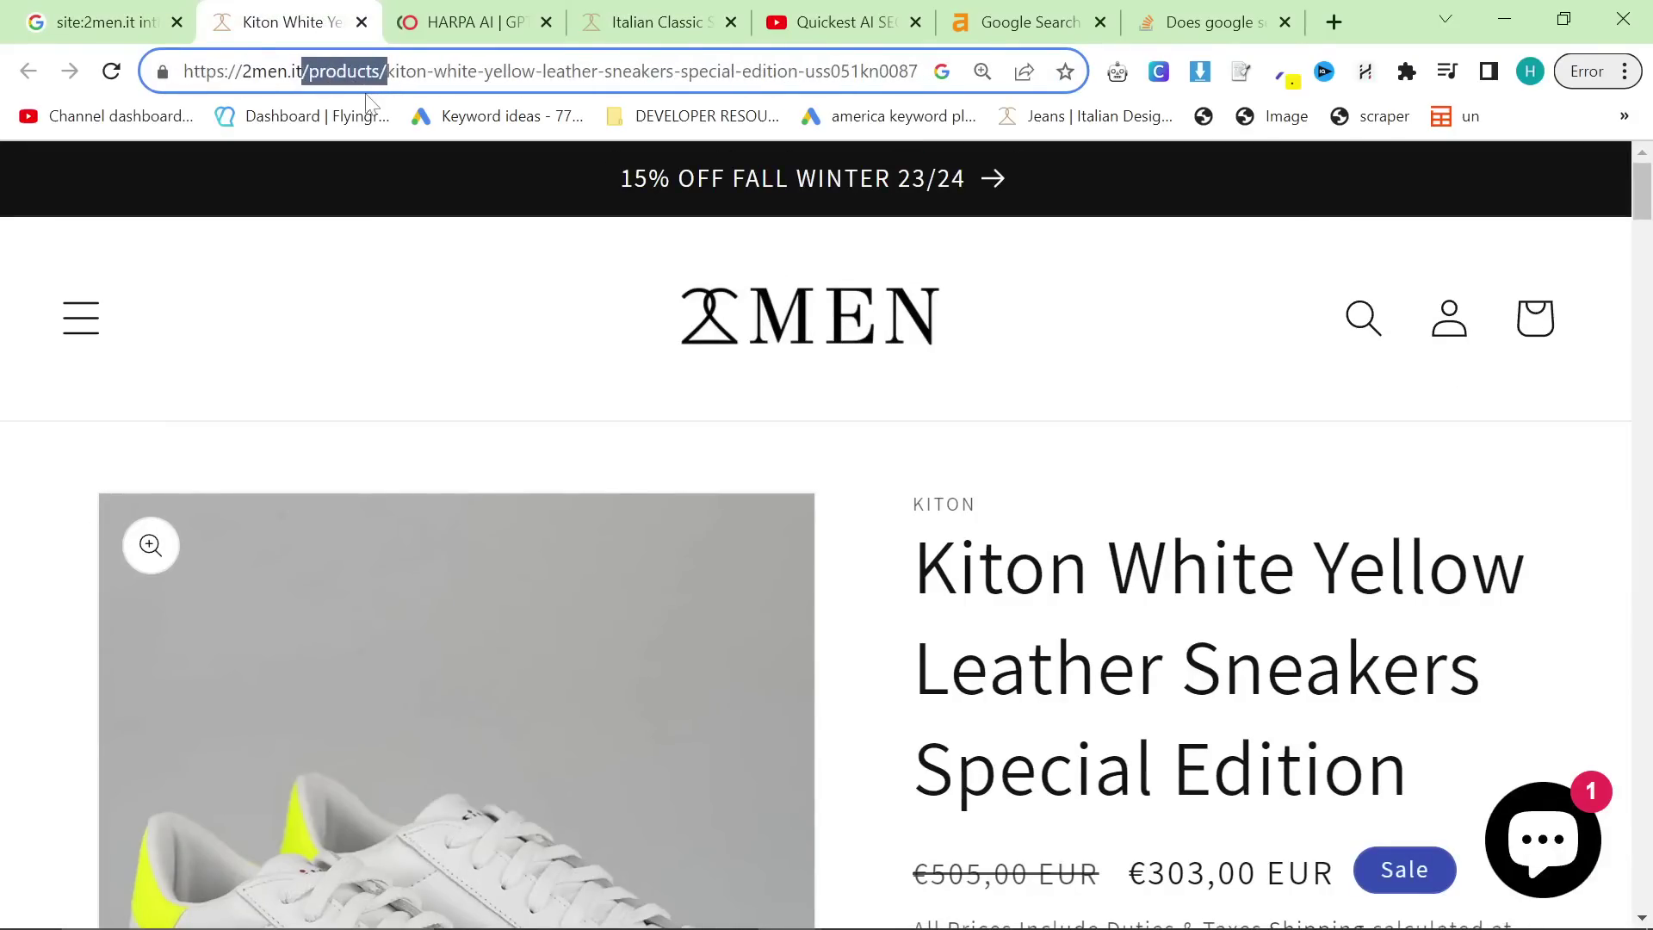
pyautogui.click(191, 10)
# Replace the terms after site:2men.it with intitle:suits and search
pyautogui.scroll(-6, 450, 524)
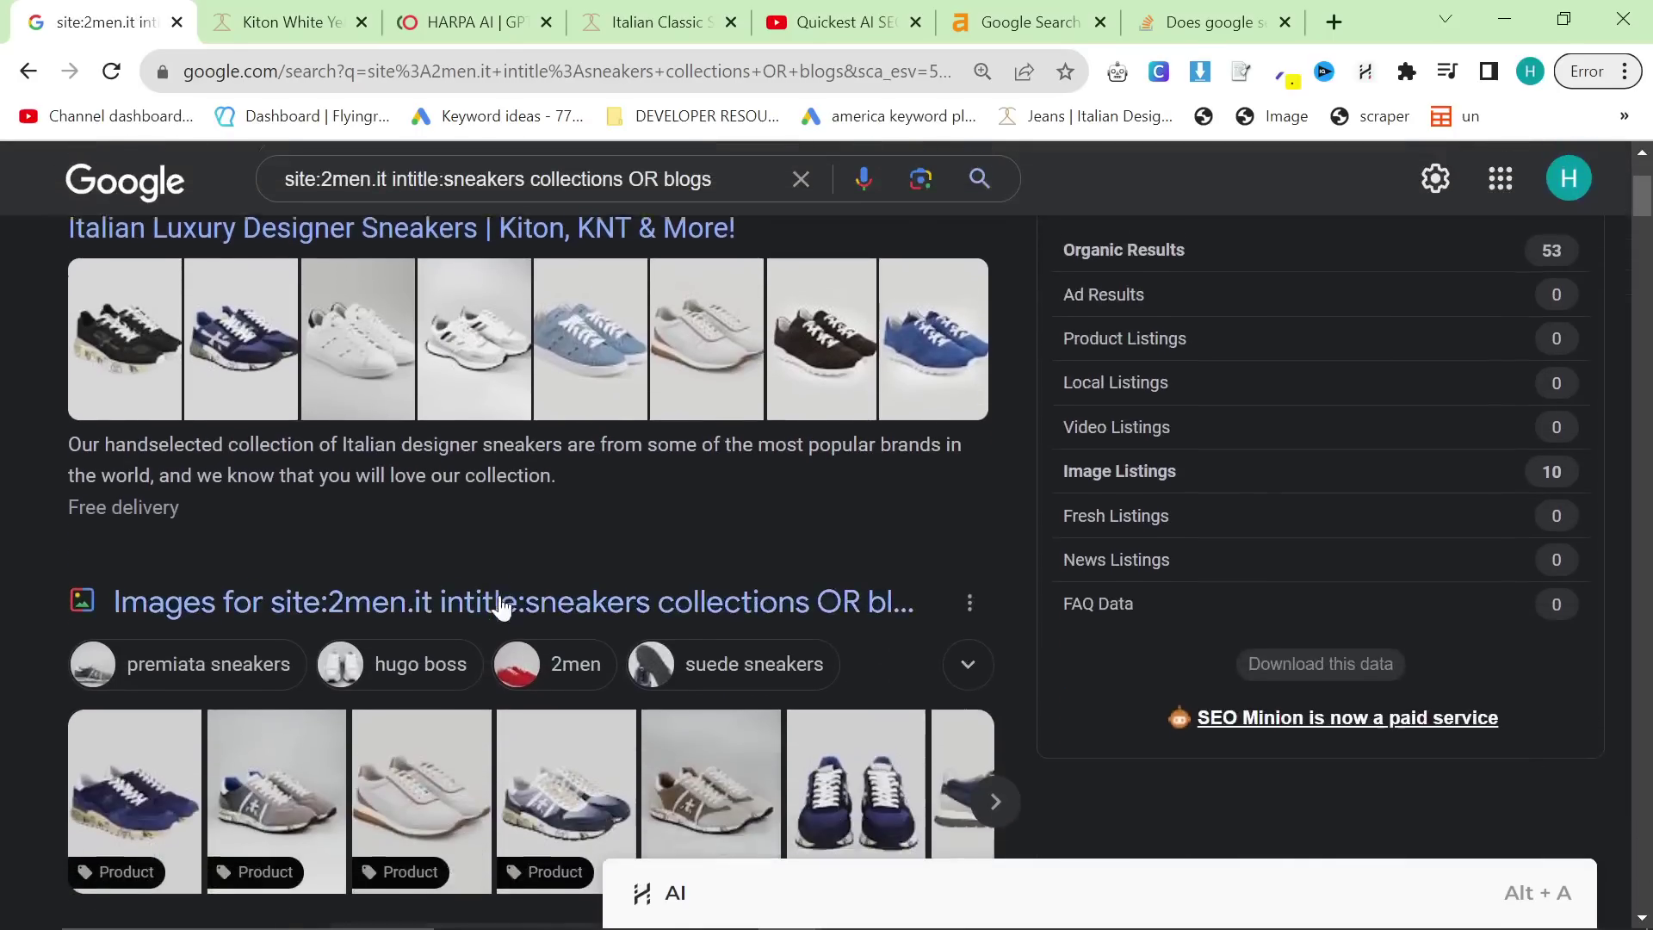
pyautogui.scroll(-15, 519, 600)
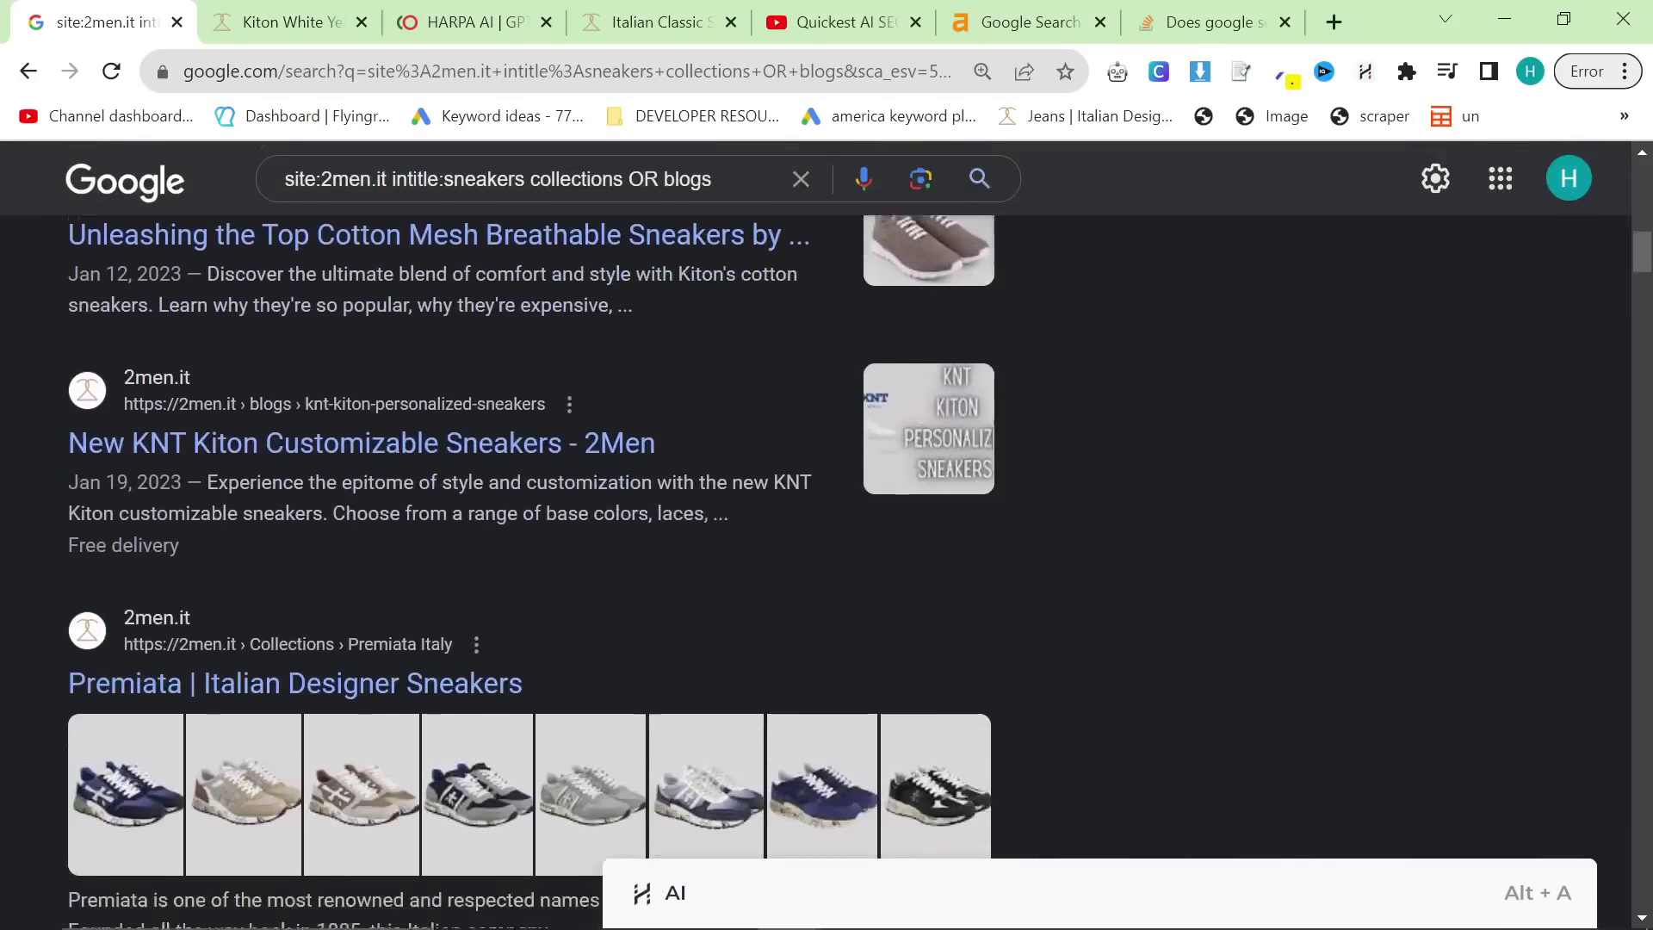
pyautogui.scroll(-3, 849, 568)
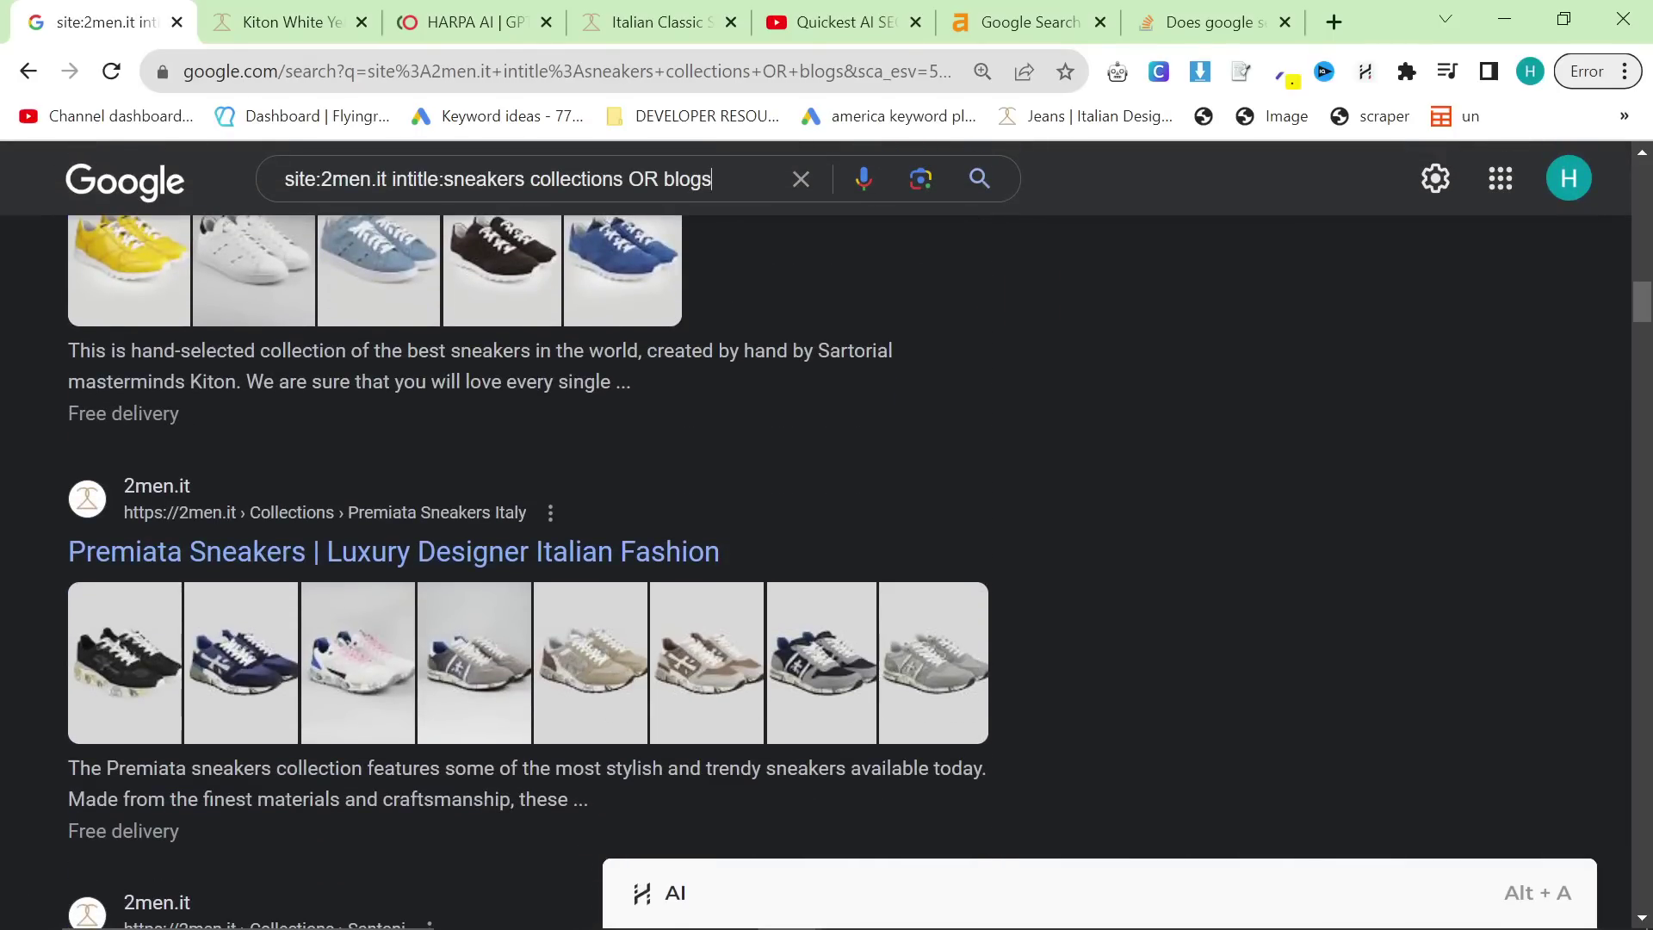
pyautogui.scroll(20, 642, 327)
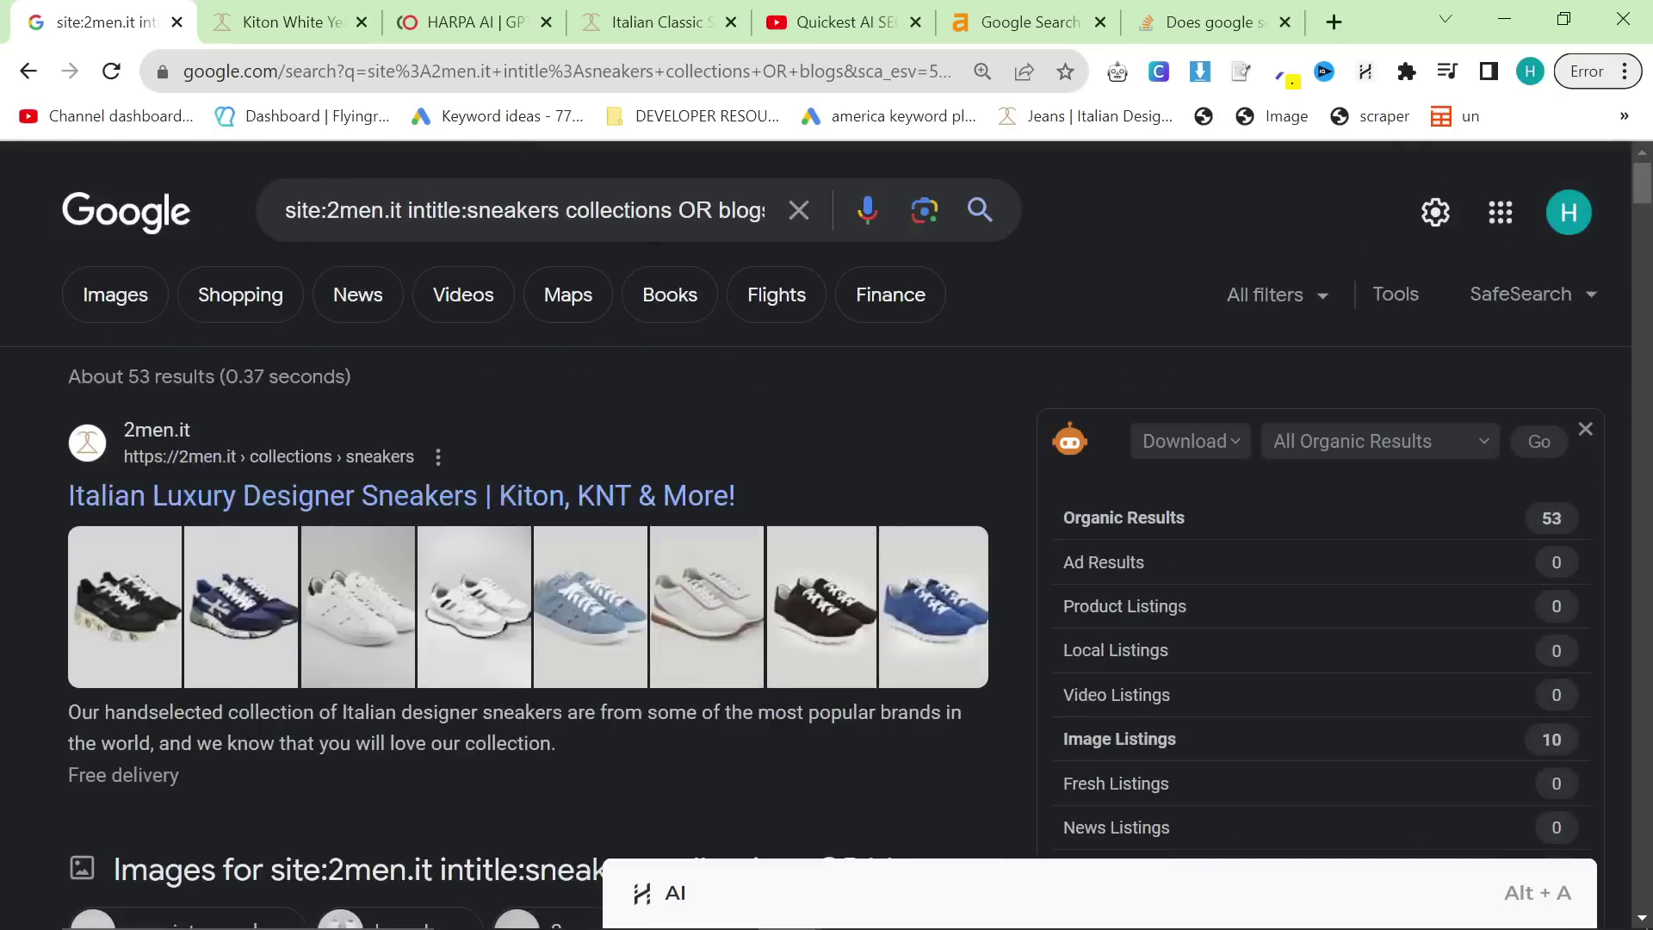
pyautogui.moveTo(408, 210); pyautogui.dragTo(1049, 291)
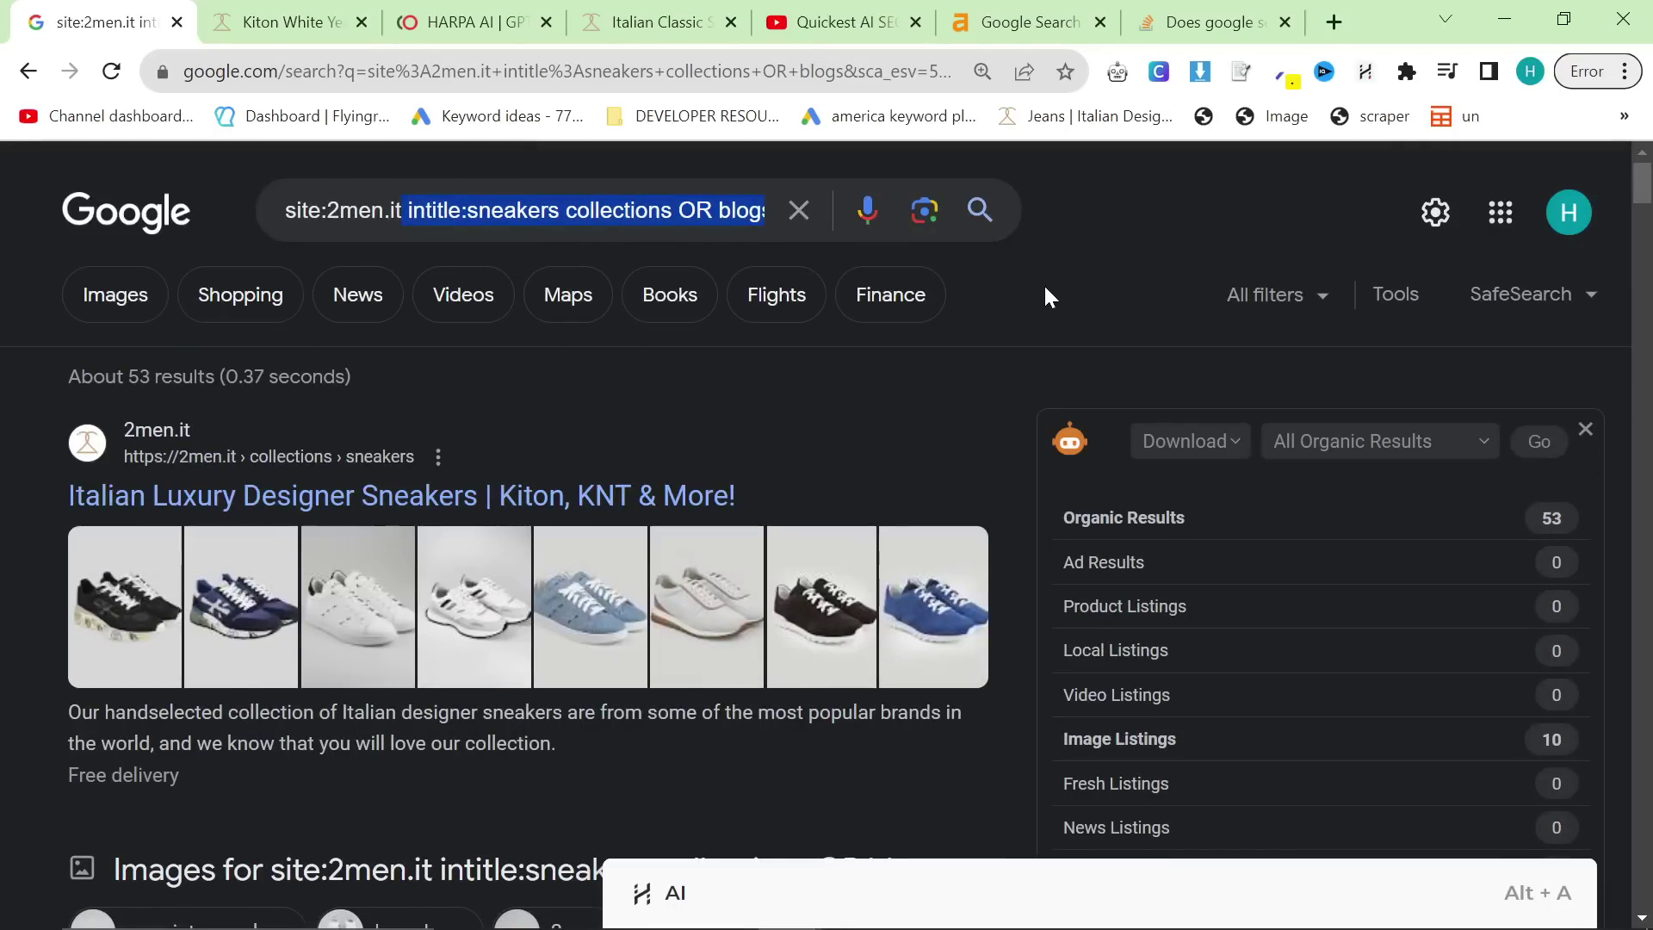
pyautogui.write('intitle')
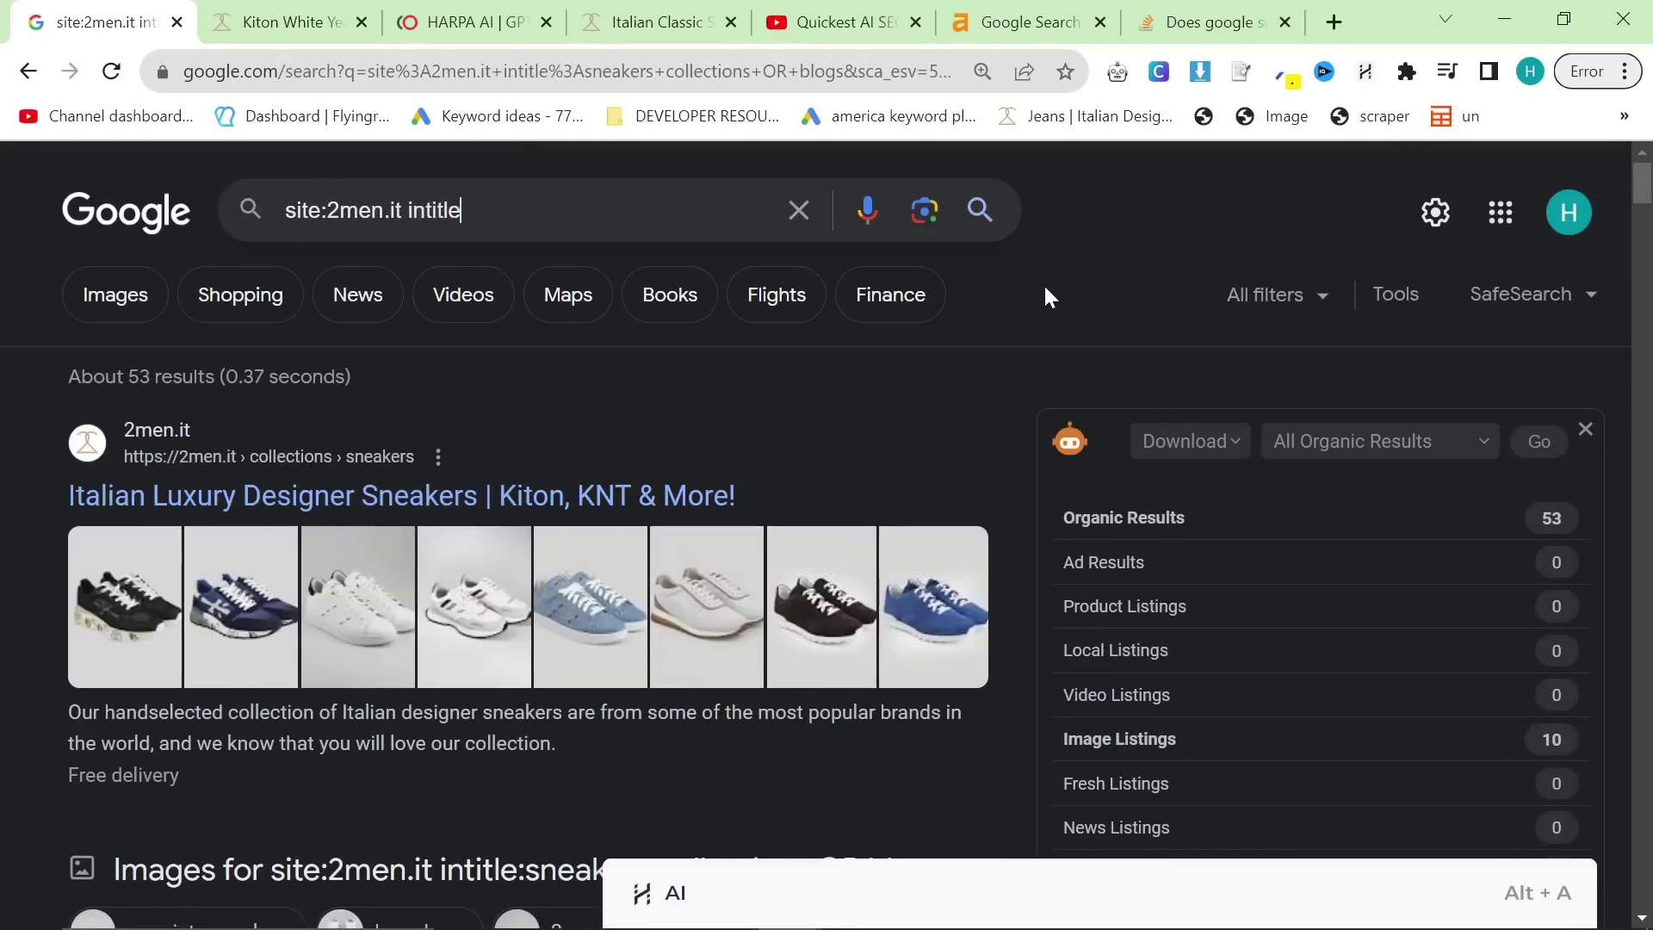
pyautogui.write(':suits')
pyautogui.press('Return')
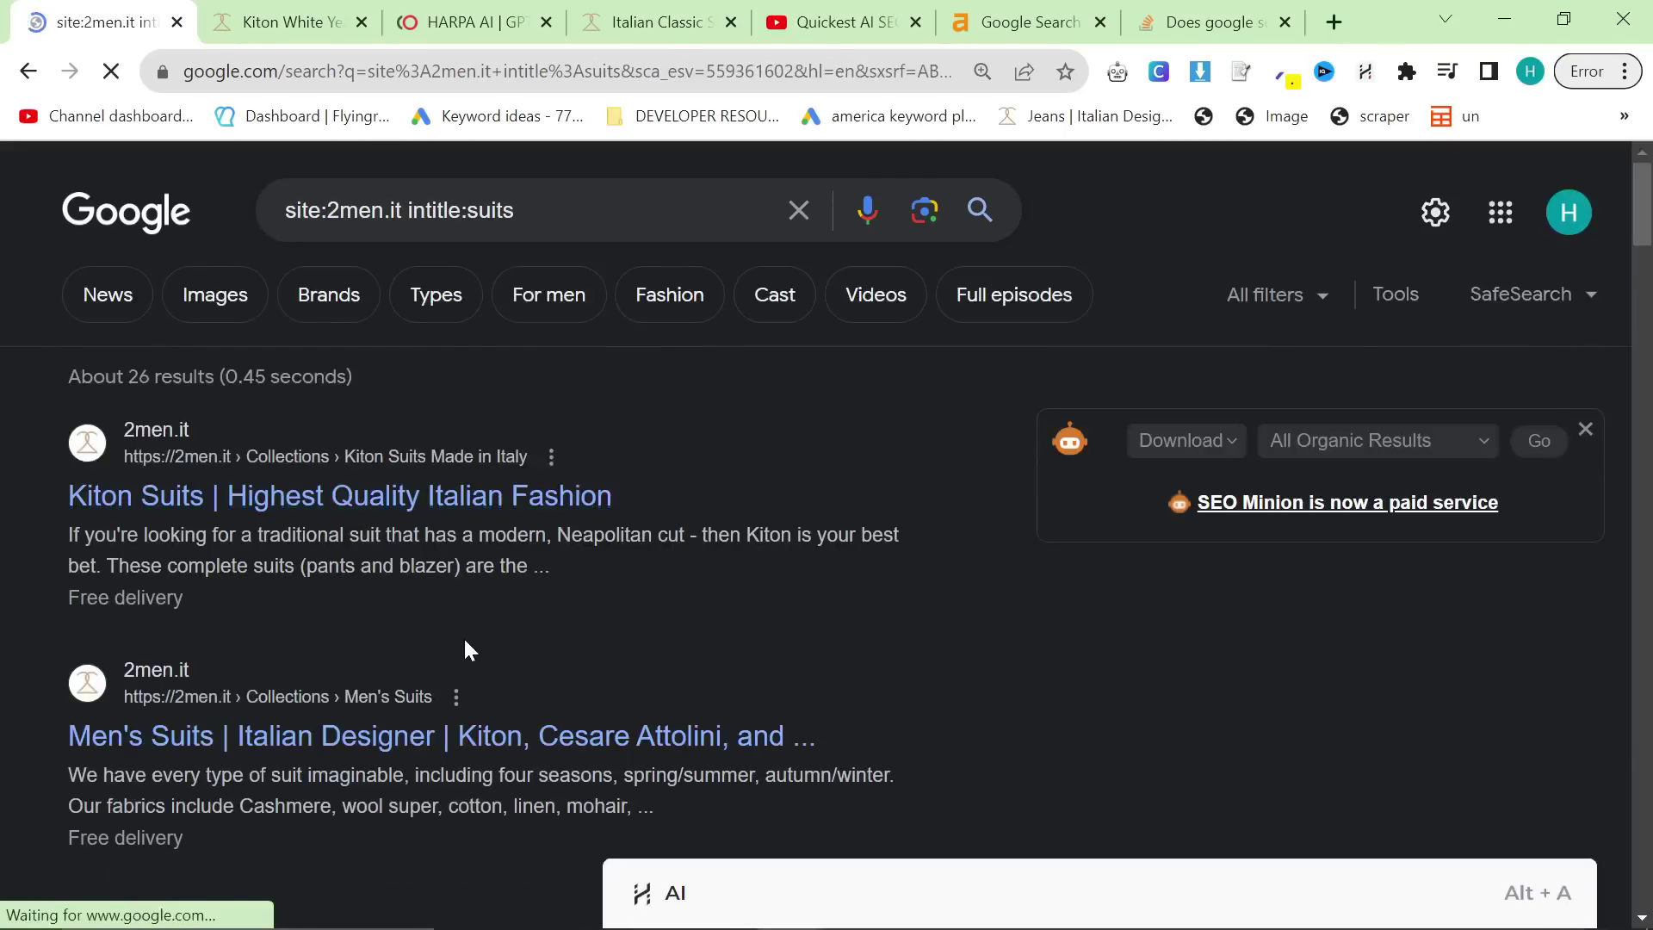
# Scroll through the roughly 26 site:2men.it intitle:suits results
pyautogui.scroll(-5, 127, 559)
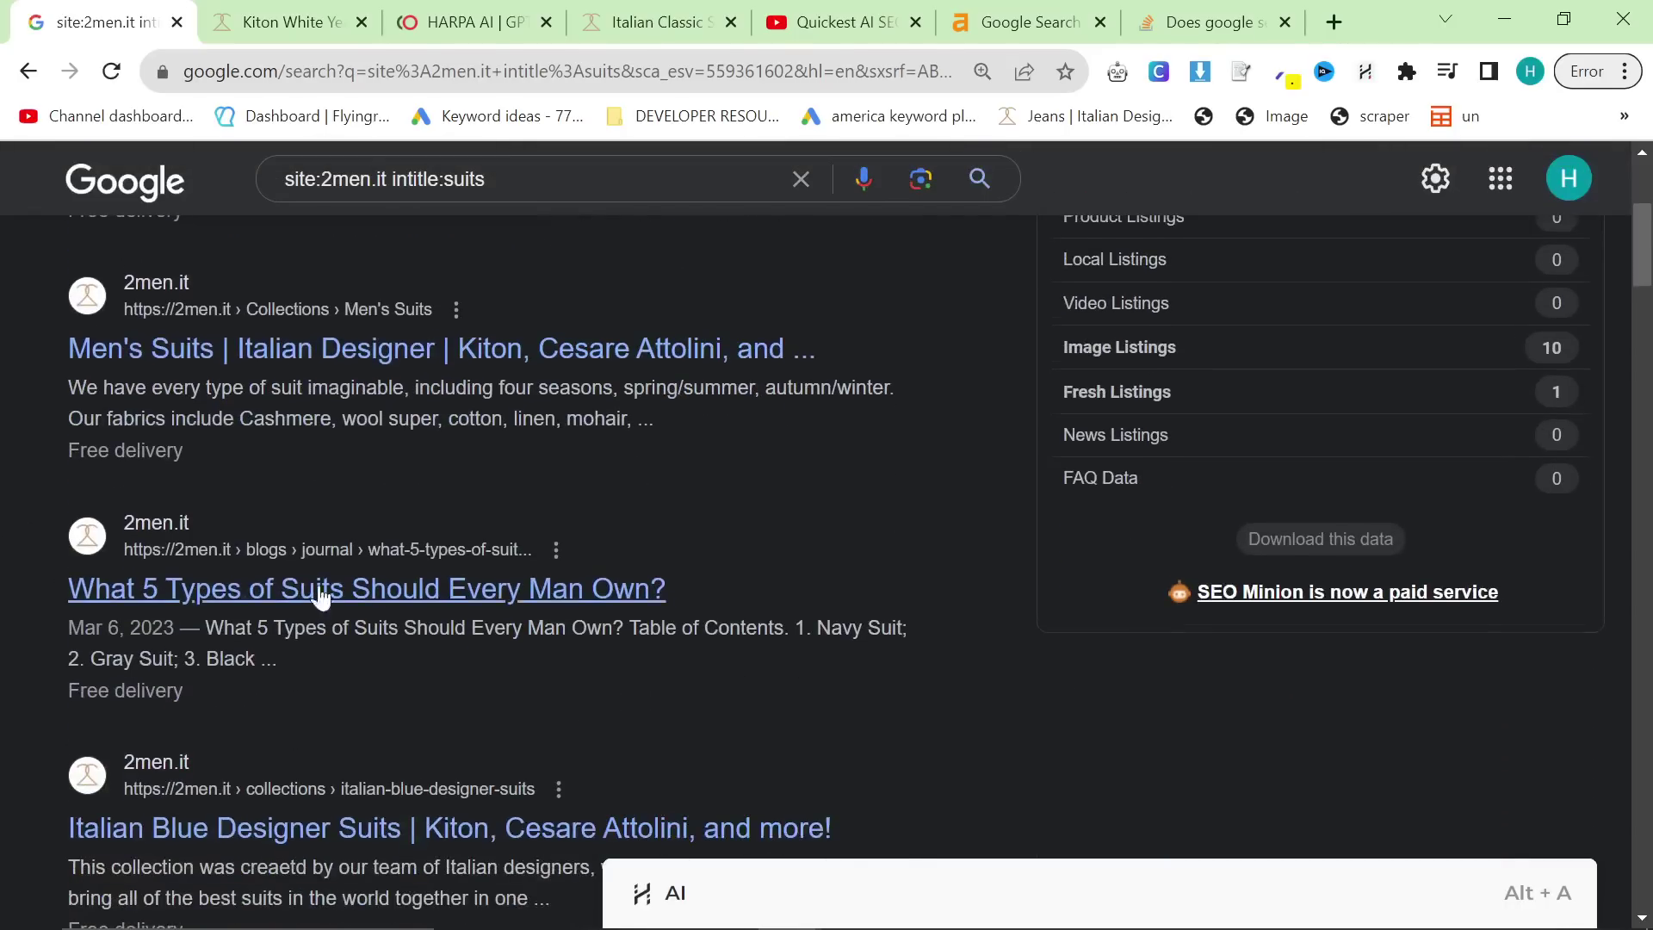
pyautogui.scroll(-6, 284, 591)
pyautogui.scroll(-16, 7, 456)
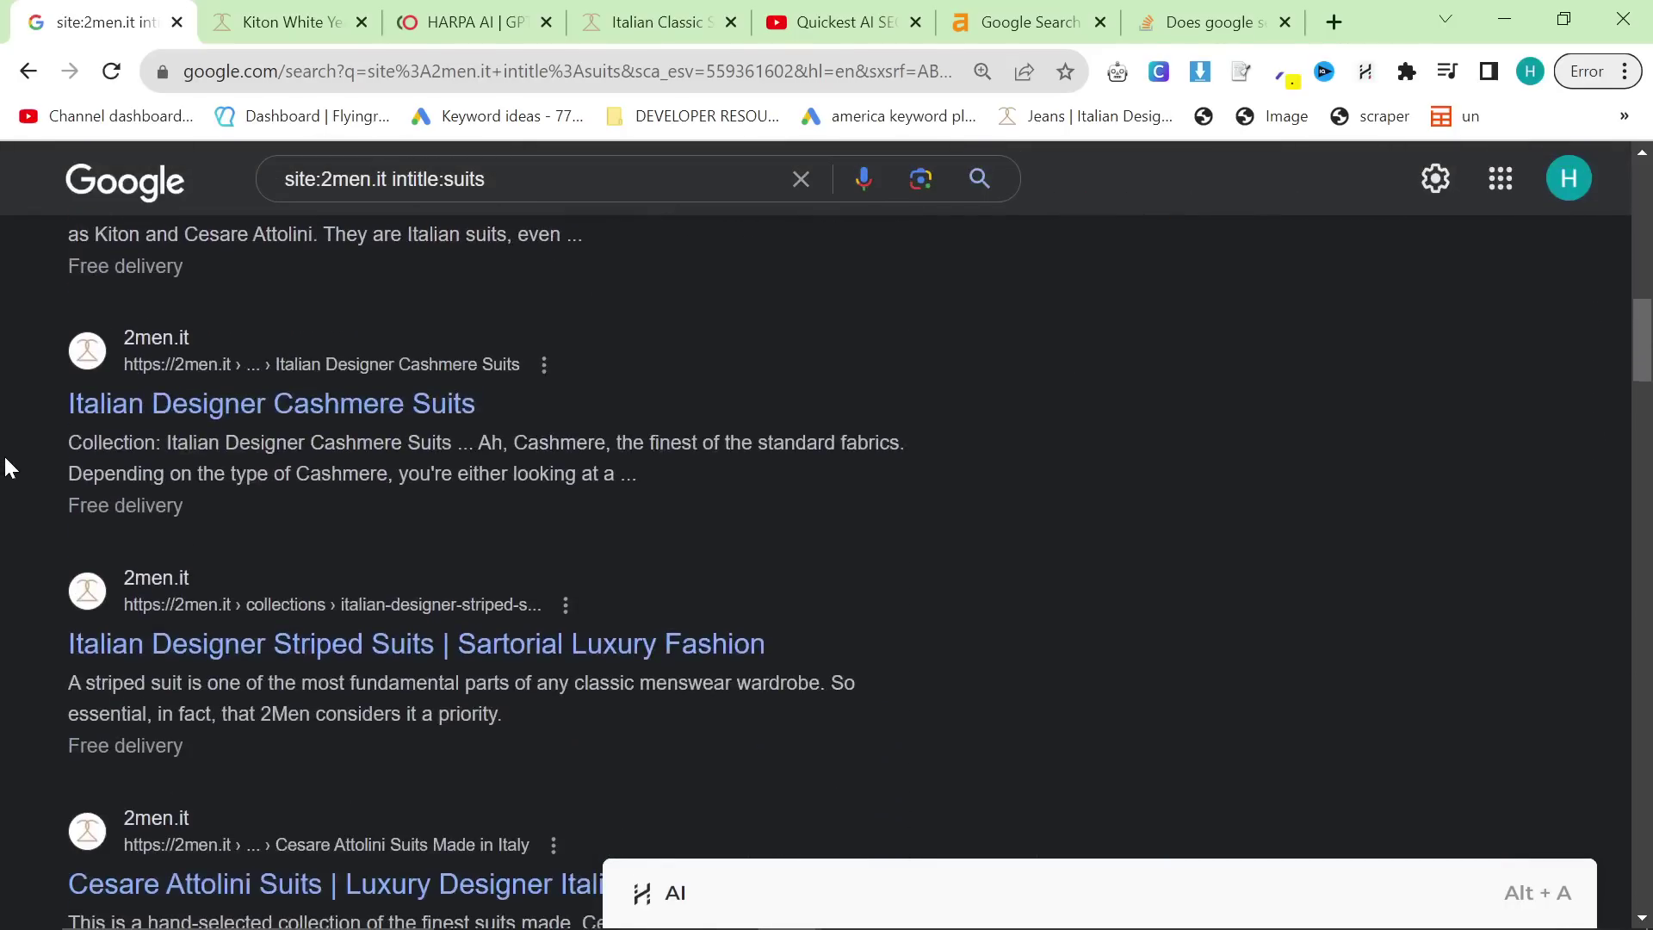
pyautogui.scroll(-8, 12, 462)
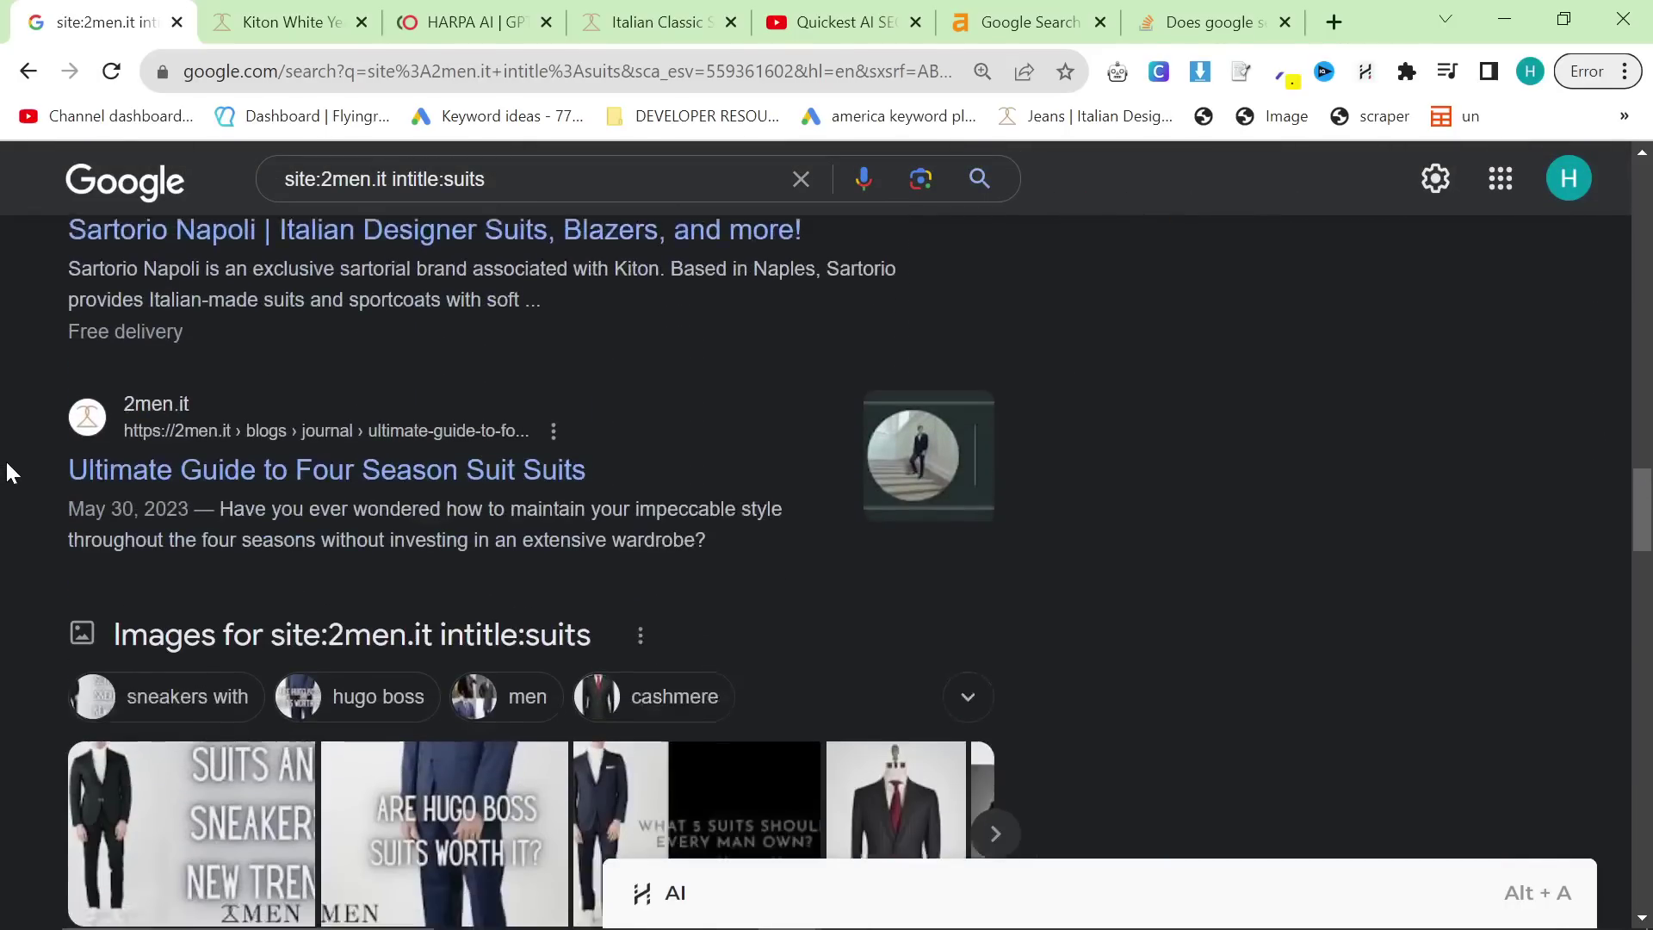
pyautogui.scroll(20, 920, 298)
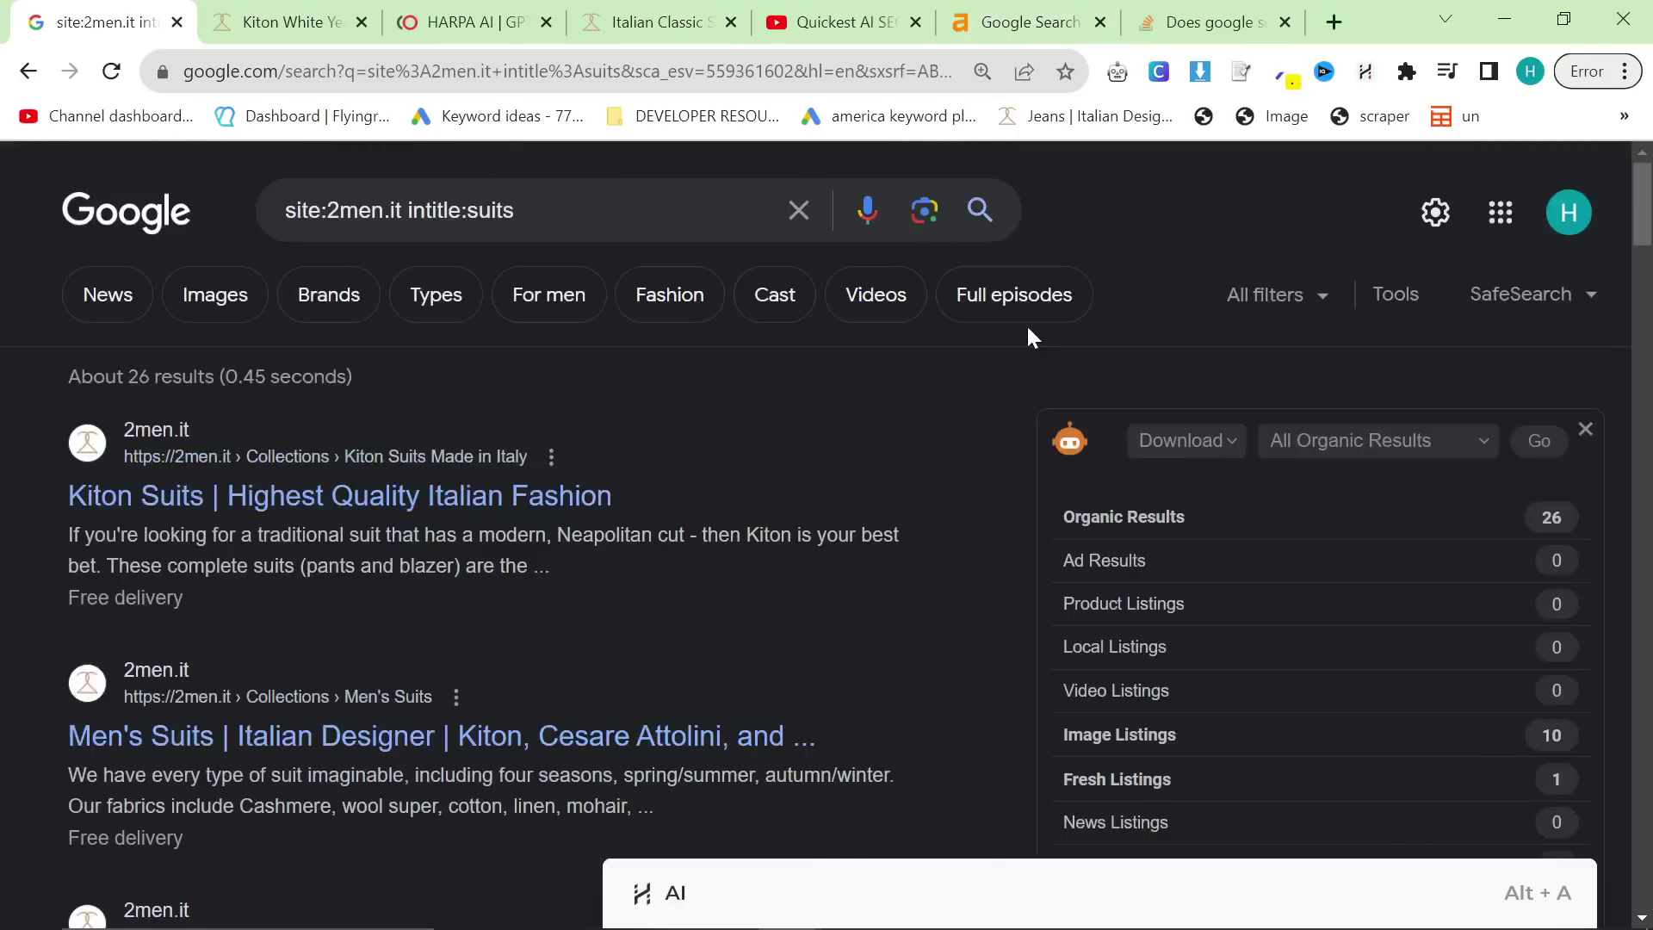
# Send the saved article prompt from the notes to the HARPA AI chat
pyautogui.click(1365, 70)
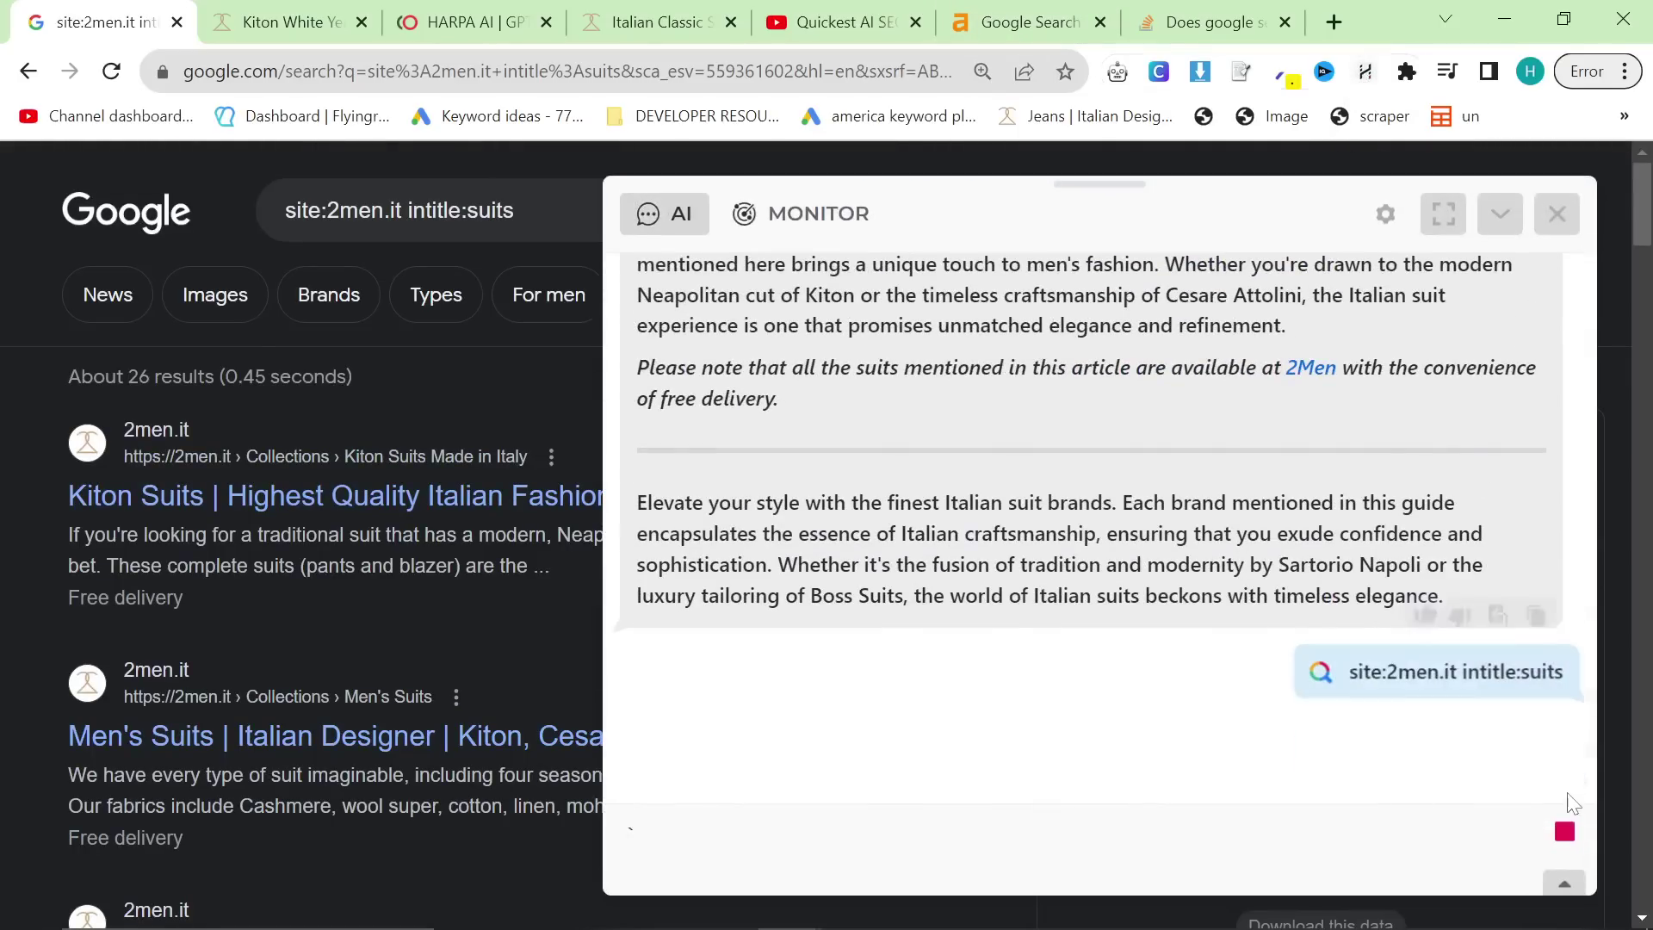
pyautogui.click(1569, 829)
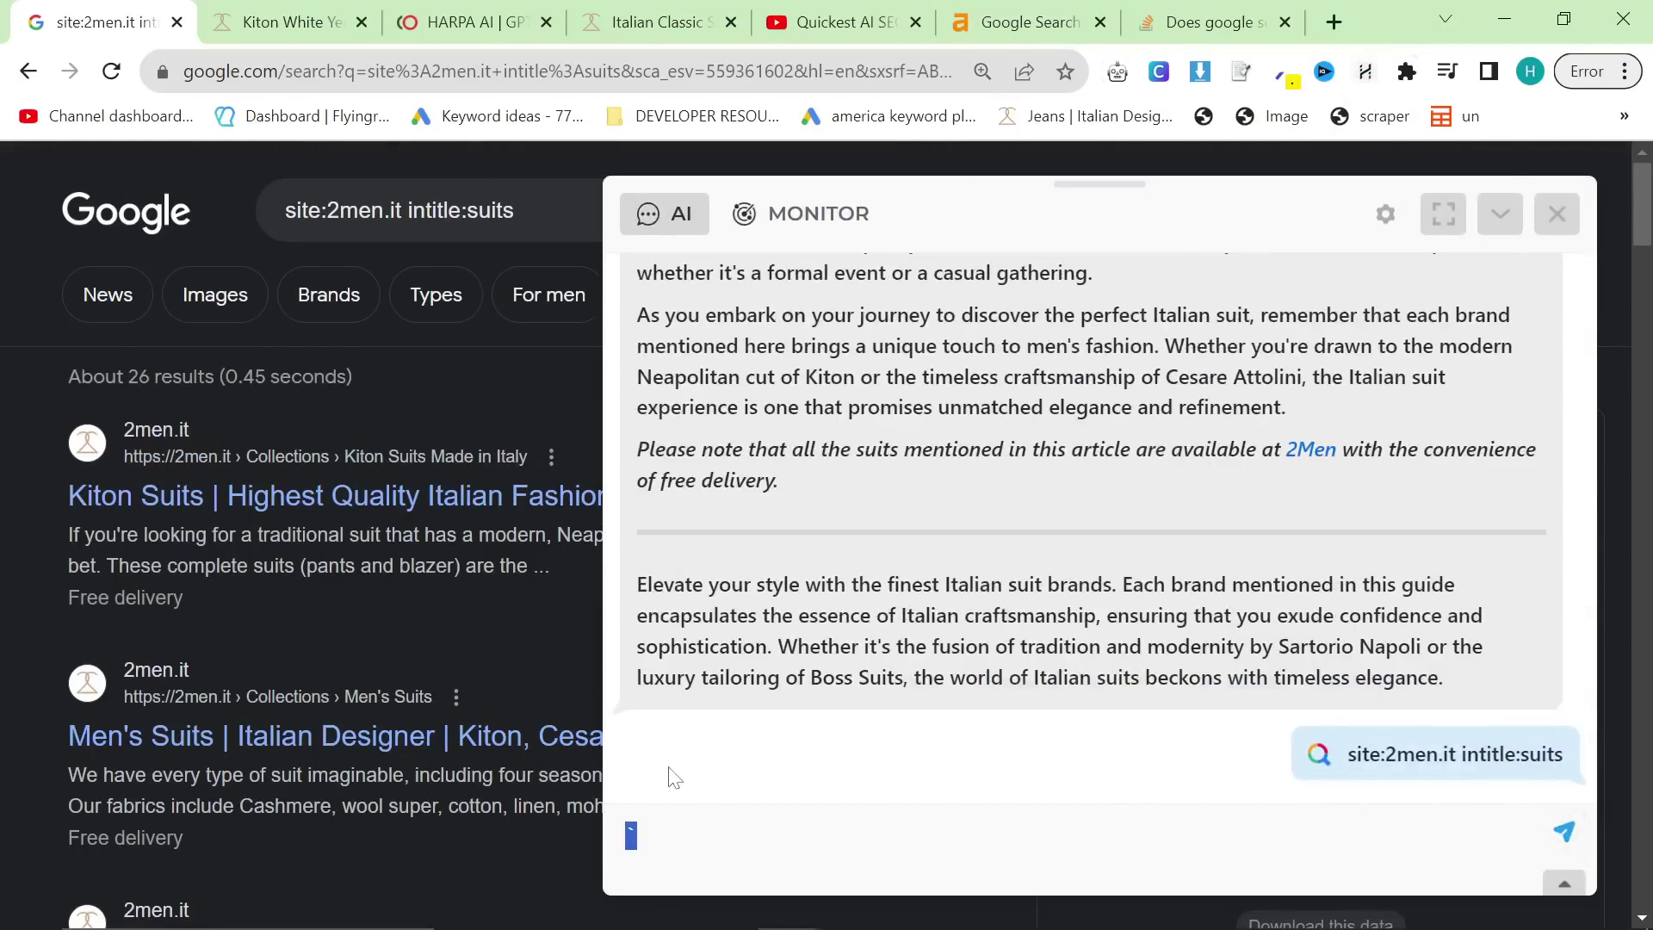
pyautogui.hotkey('alt', 'Tab')
pyautogui.hotkey('ctrl', 'a')
pyautogui.hotkey('alt', 'Tab')
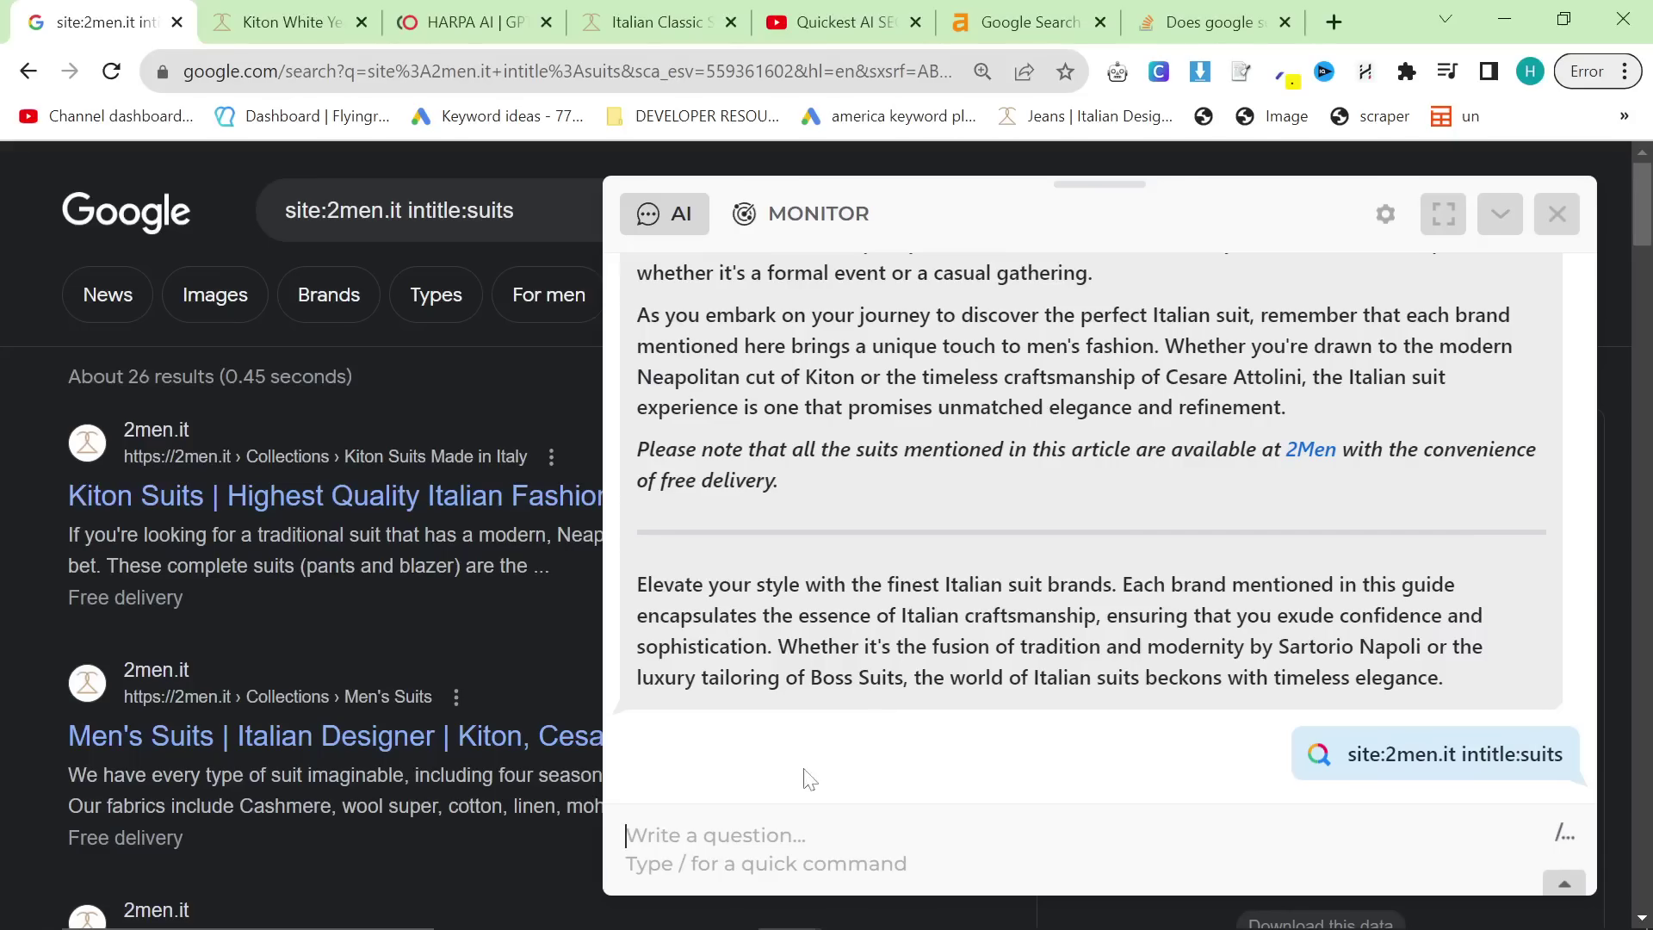
pyautogui.write('Write an article about "Best Italian Suit Brands For Men" - Use the pages here as a base. Make sure to write an SEO-Optimized article with good formatting, and also include relative internal links formatted for example like this [Kiton Suits](/collections/kiton-suits/). Make sure to include them contextually and with good keyword anchor text.')
pyautogui.press('Return')
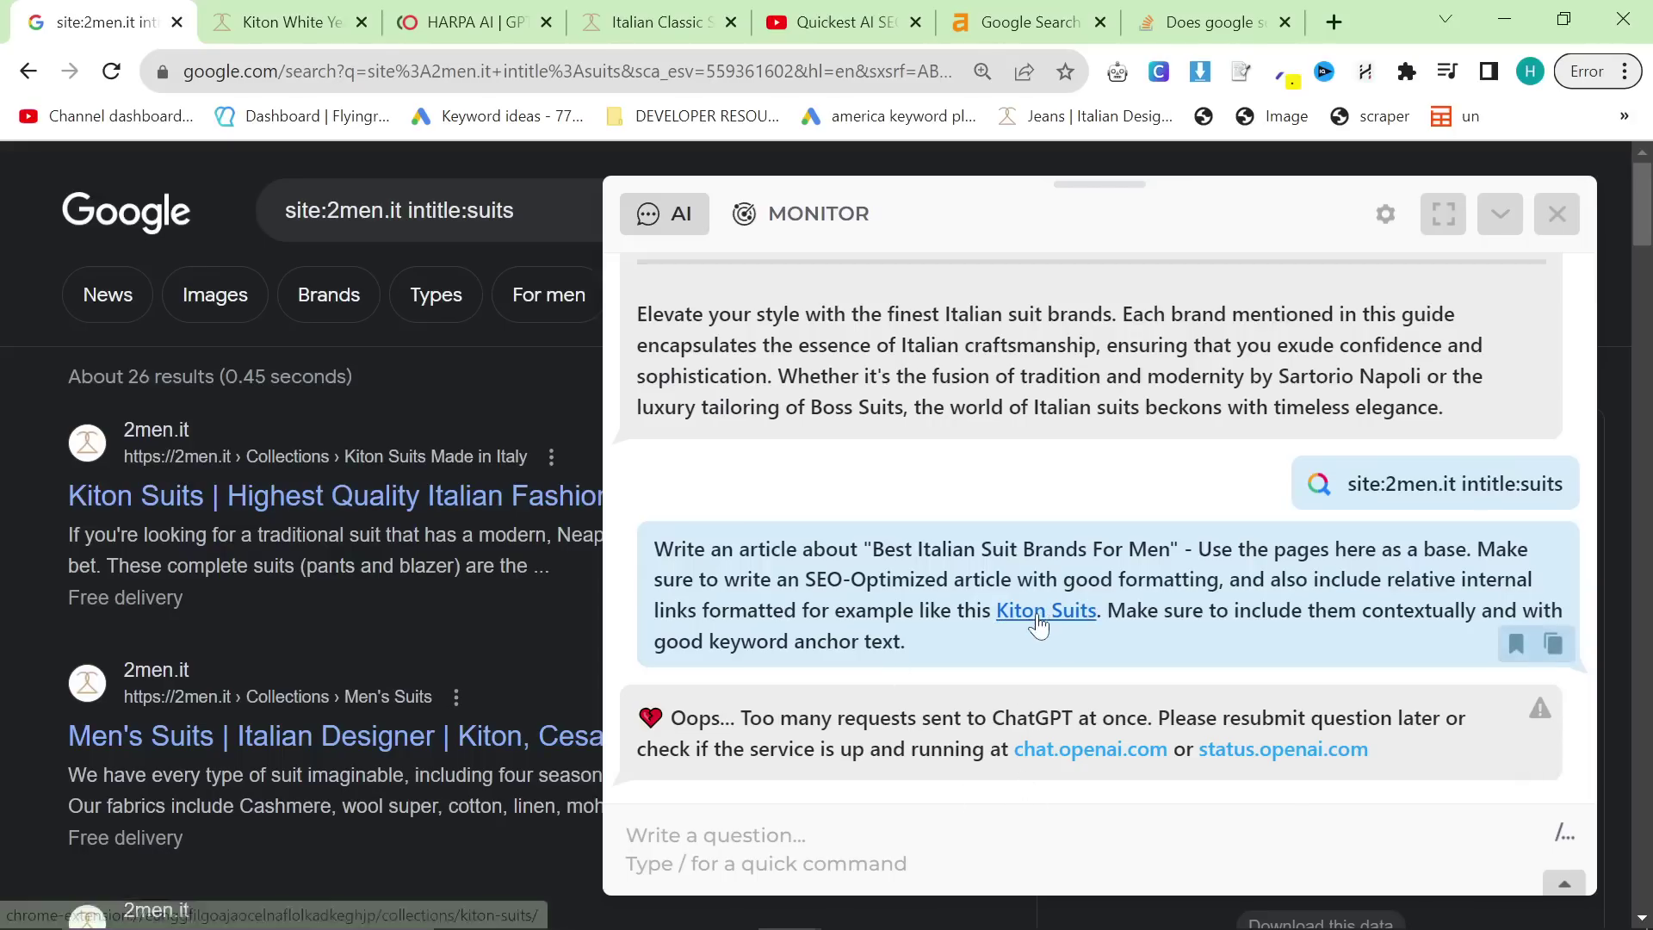
# Resend the prompt after the error and copy the Italian suit brands article
pyautogui.write('Write an article about "Best Italian Suit Brands For Men" - Use the pages here as a base. Make sure to write an SEO-Optimized article with good formatting, and also include relative internal links formatted for example like this [Kiton Suits](/collections/kiton-suits). Make sure to include them contextually and with good keyword anchor text.')
pyautogui.press('Return')
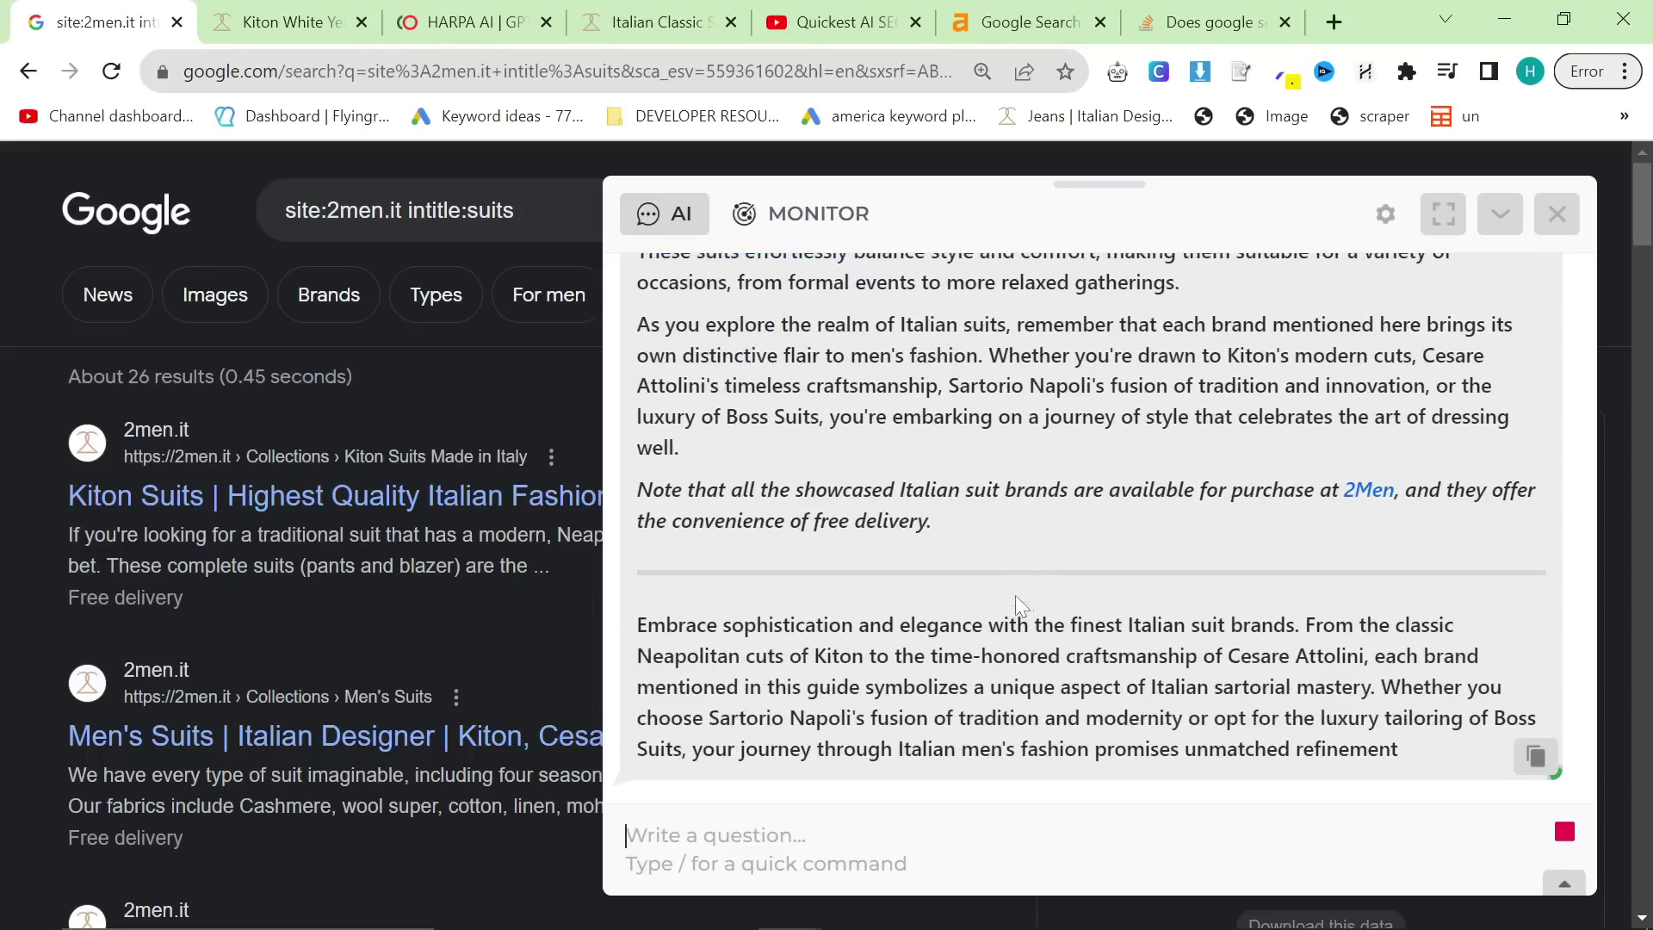
pyautogui.scroll(15, 1120, 637)
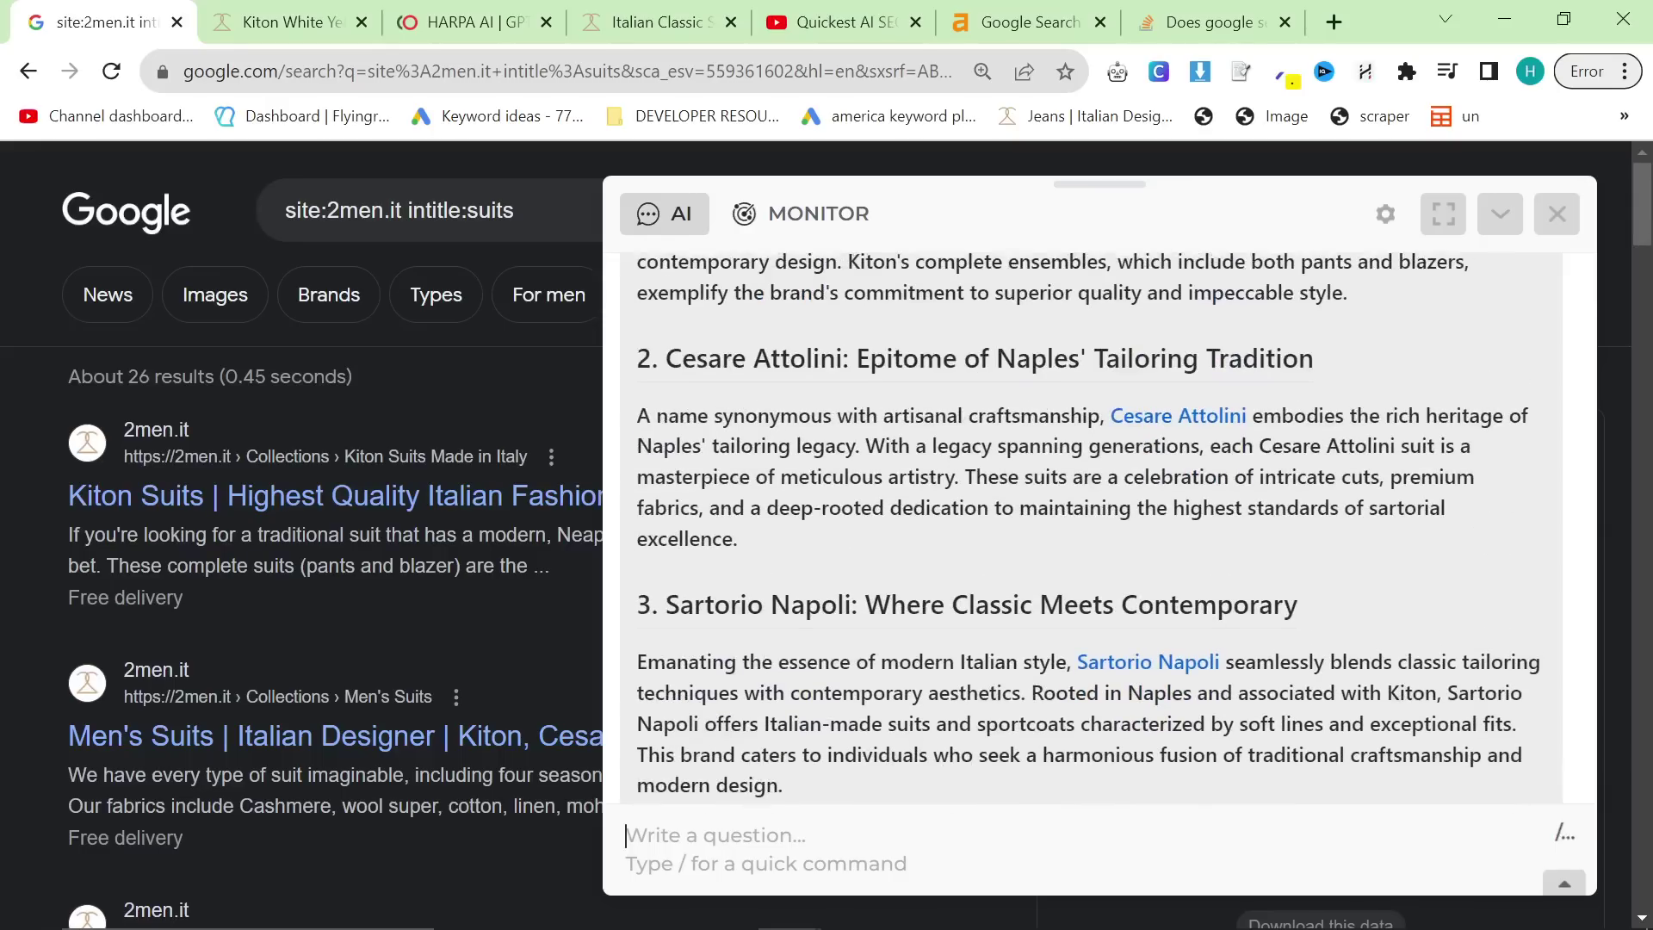
pyautogui.scroll(-15, 1085, 517)
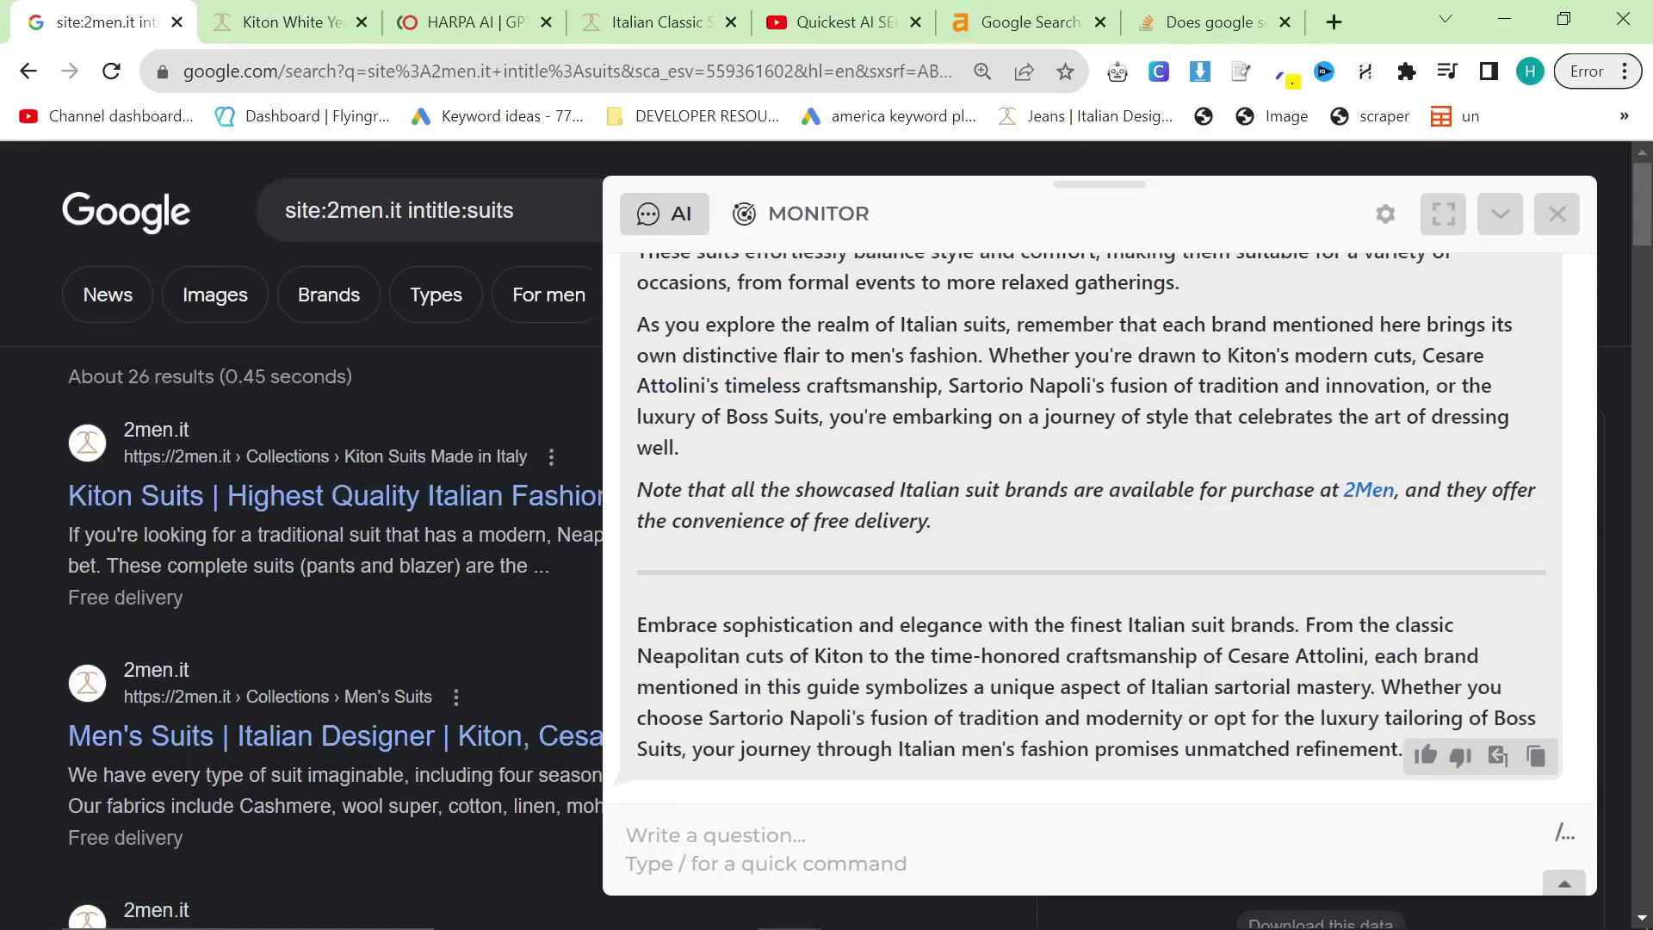
pyautogui.click(1535, 756)
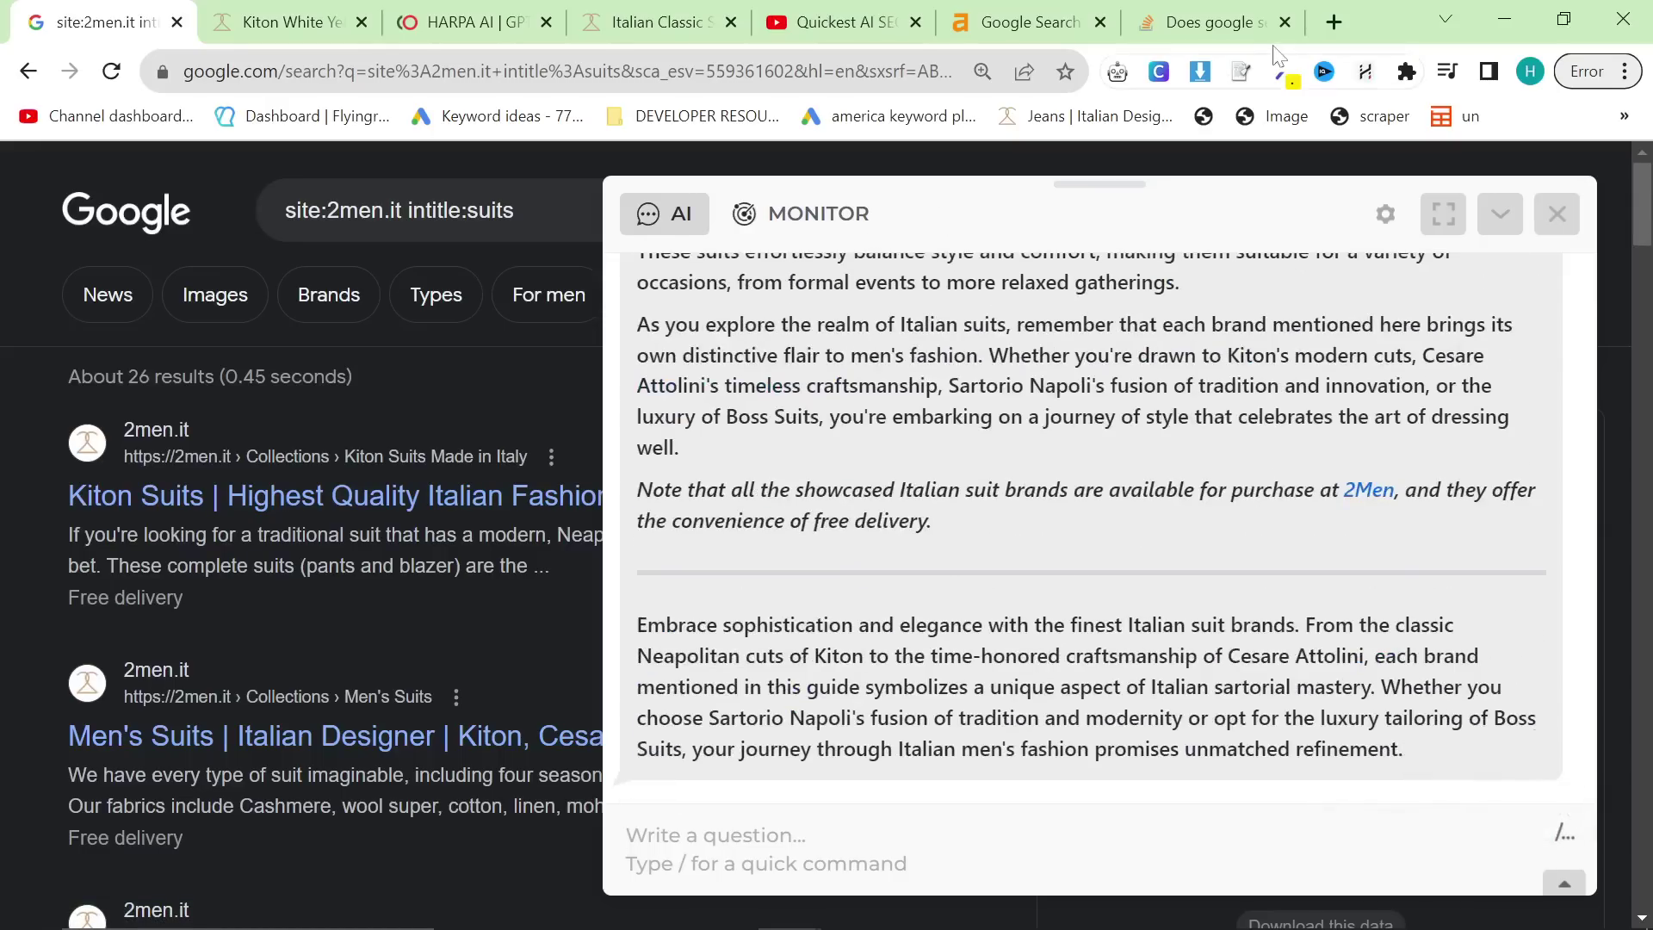
pyautogui.click(1334, 21)
# Load markdowntohtml.com and paste the generated article over the sample markdown
pyautogui.write('markdowntohtml.com')
pyautogui.press('Return')
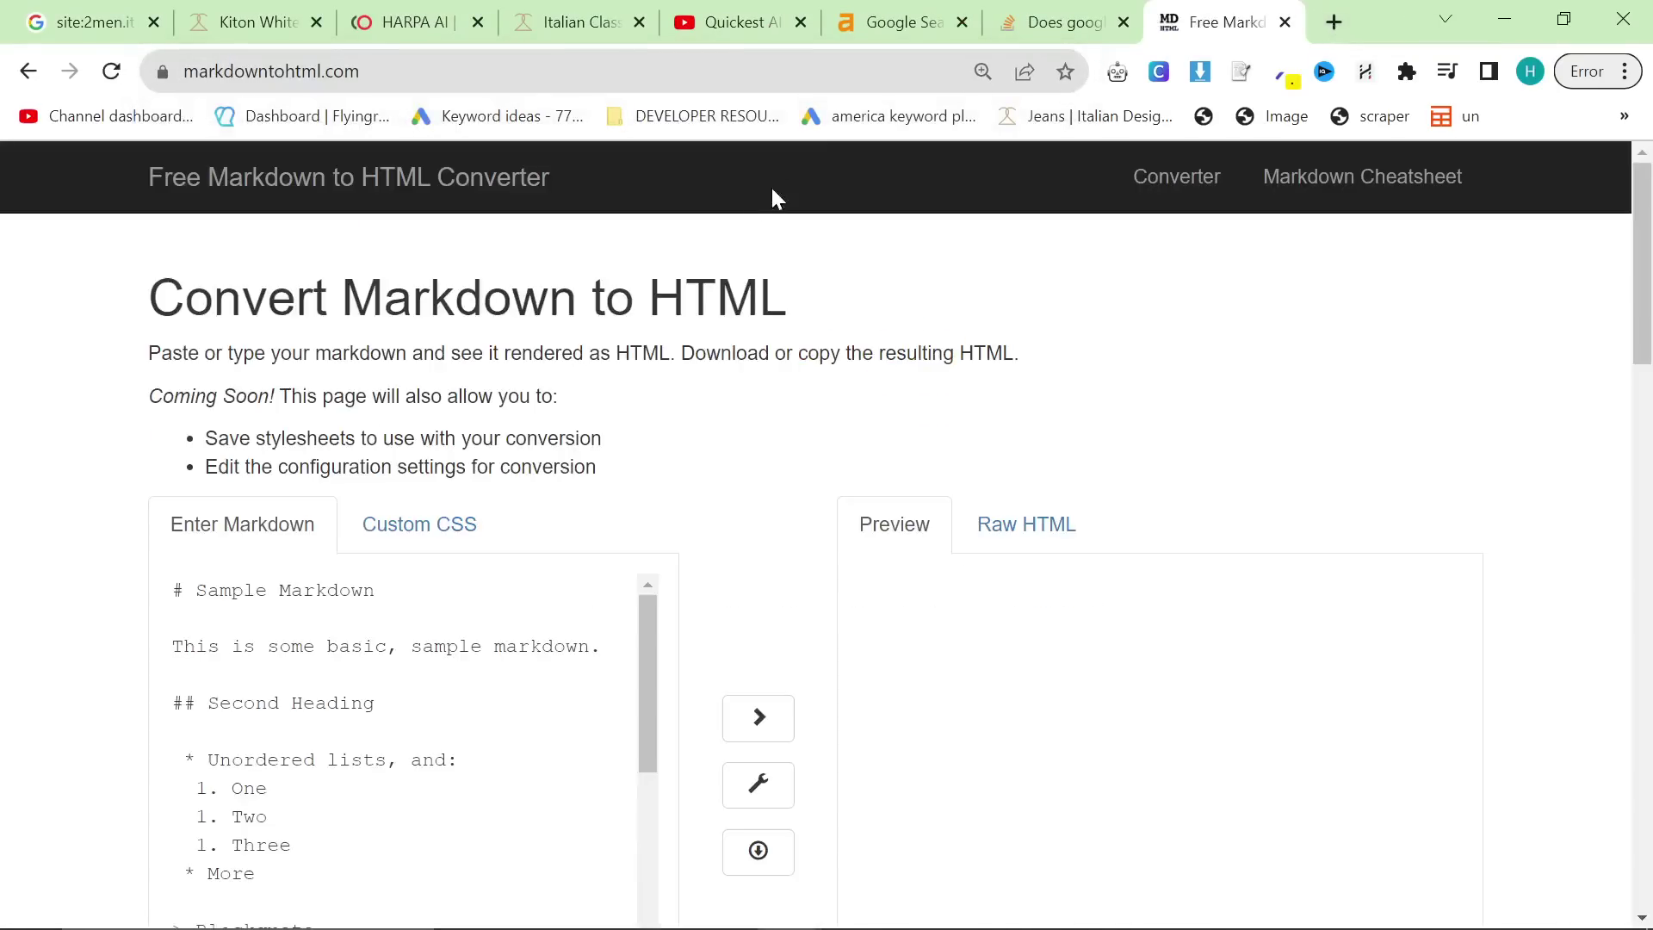
pyautogui.click(409, 732)
pyautogui.hotkey('ctrl', 'a')
pyautogui.hotkey('ctrl', 'v')
# Review the rendered preview of the Italian suit brands article
pyautogui.scroll(2, 414, 689)
pyautogui.scroll(-2, 414, 689)
pyautogui.moveTo(176, 549); pyautogui.dragTo(422, 917)
pyautogui.click(413, 603)
pyautogui.scroll(15, 413, 603)
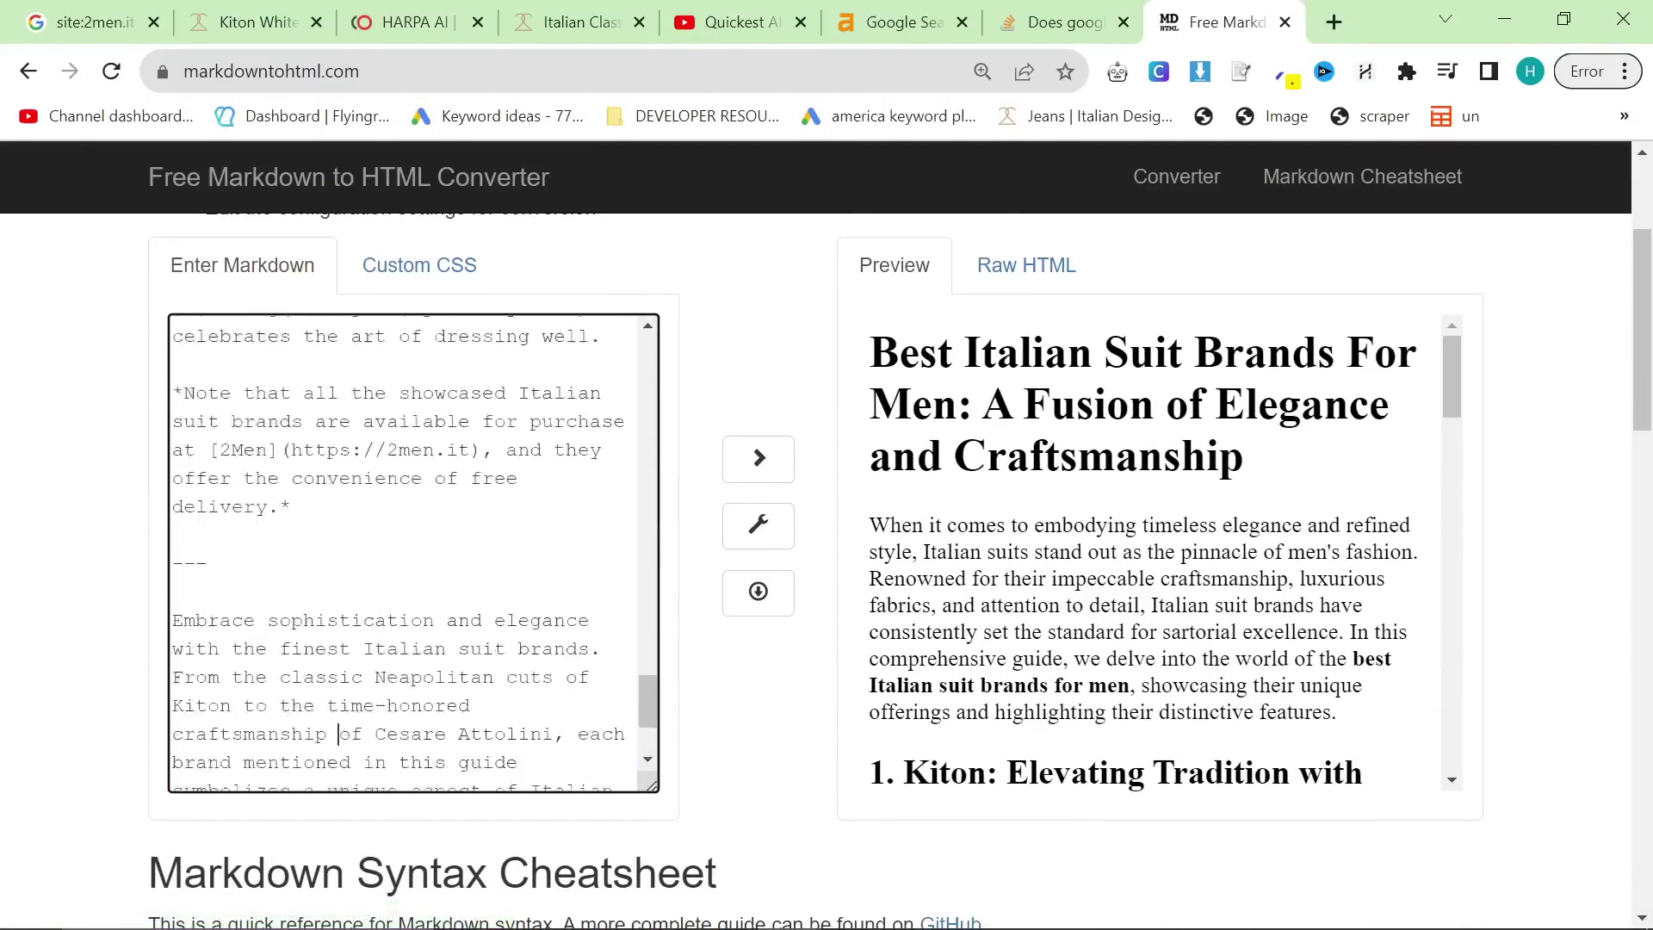
pyautogui.scroll(5, 867, 439)
pyautogui.scroll(-15, 867, 439)
pyautogui.scroll(-10, 1145, 517)
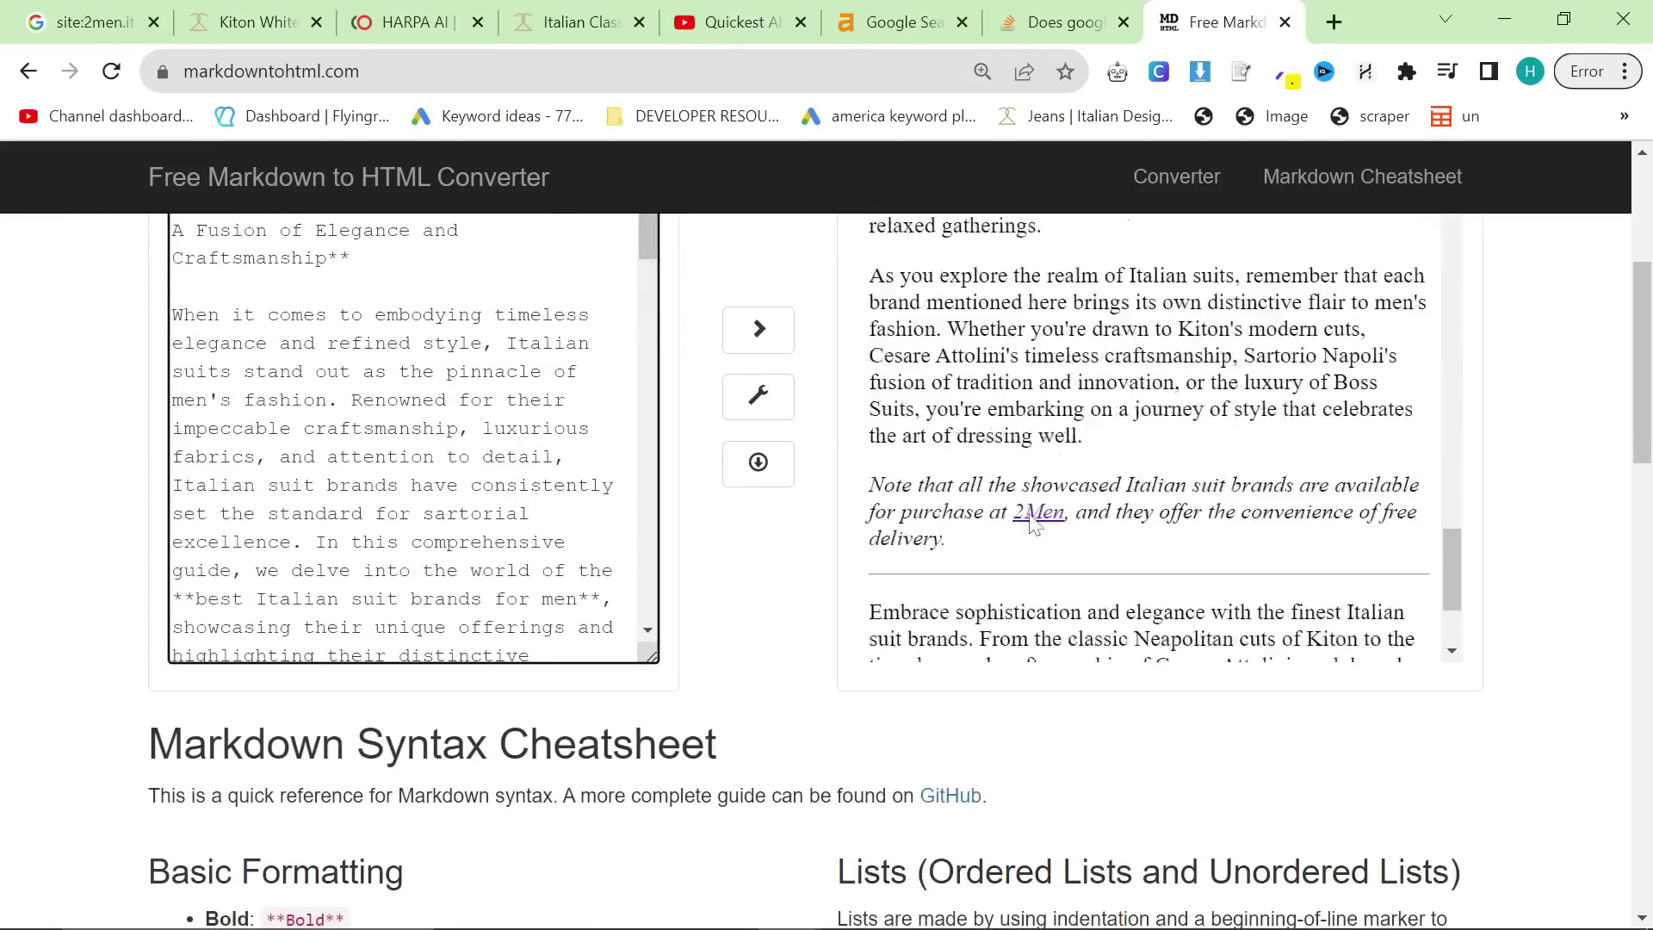
pyautogui.scroll(3, 1084, 659)
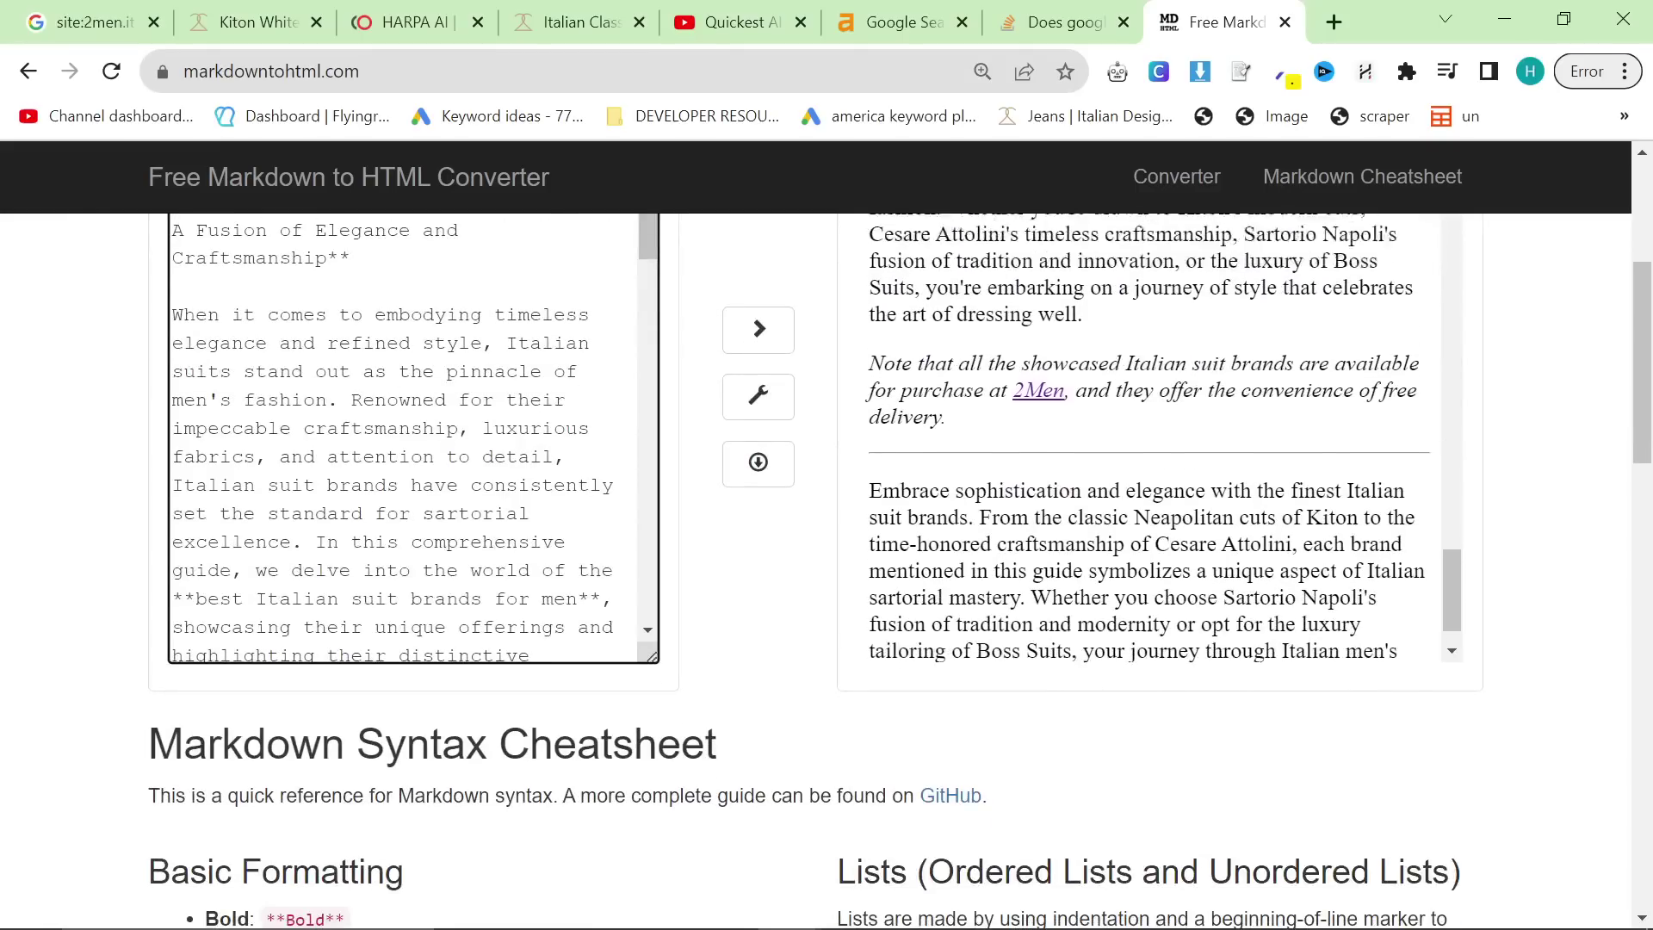
# Open the OpenAI Playground in a new tab
pyautogui.click(1346, 21)
pyautogui.write('play')
pyautogui.press('Return')
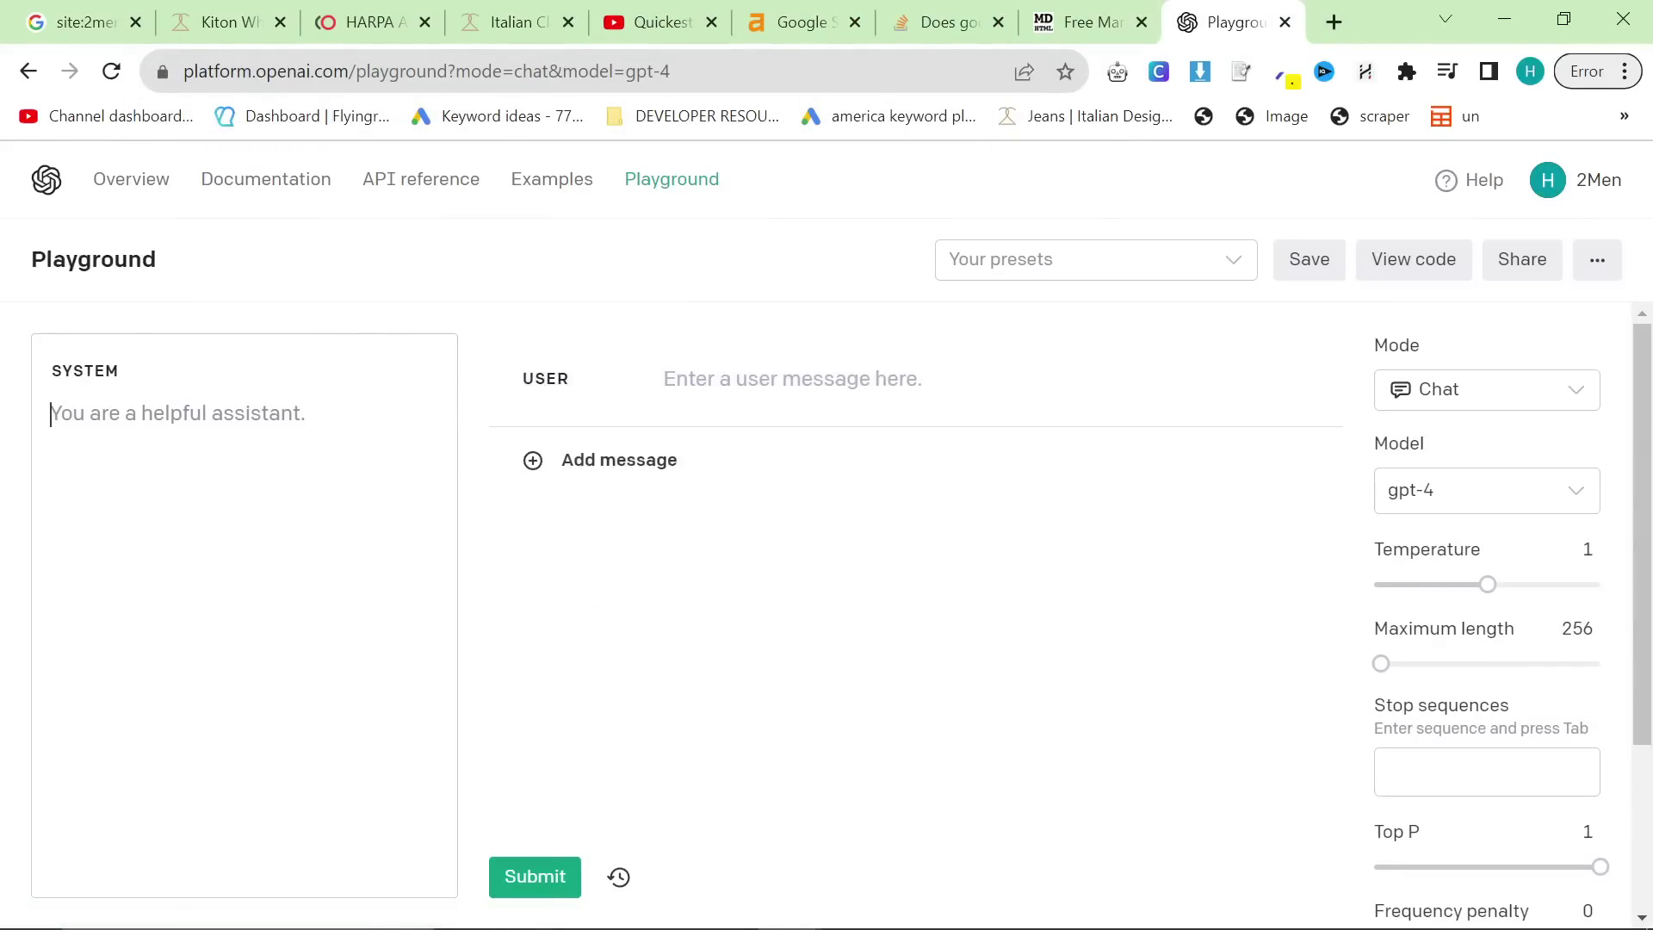
# Paste the article into the system message and set temperature to 0.57
pyautogui.hotkey('ctrl', 'v')
pyautogui.scroll(20, 242, 646)
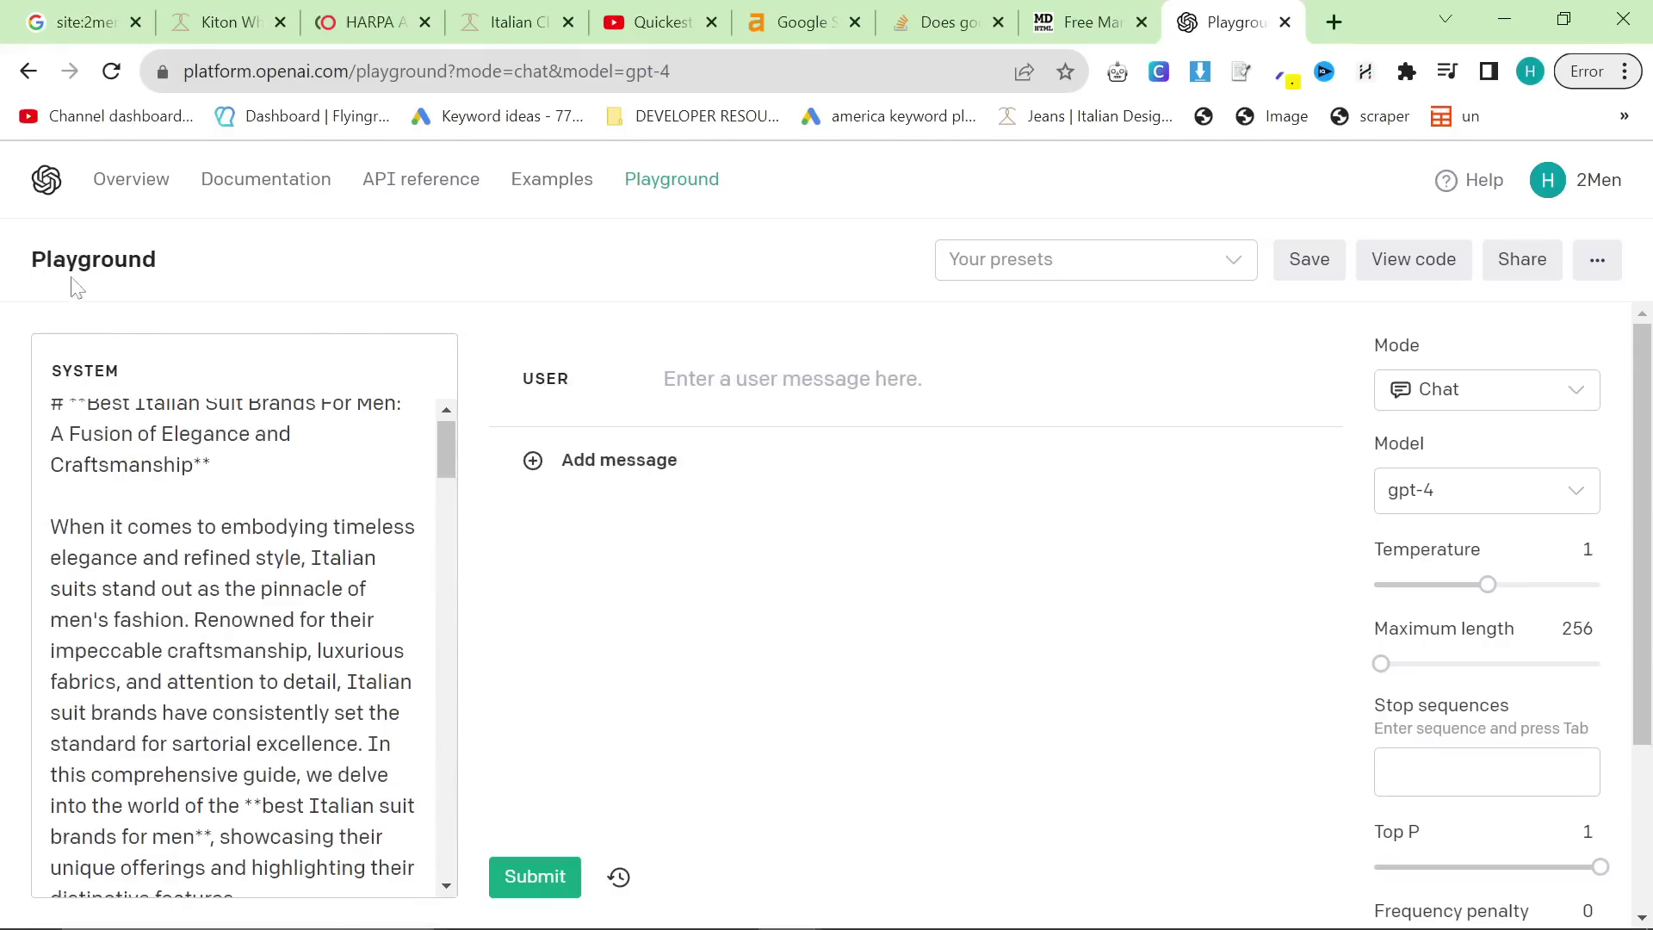
pyautogui.moveTo(1385, 657); pyautogui.dragTo(1651, 687)
pyautogui.moveTo(1490, 583); pyautogui.dragTo(1439, 583)
# Submit a user request to extend the article with maximum length 4812
pyautogui.click(853, 388)
pyautogui.write('Can you extend this article')
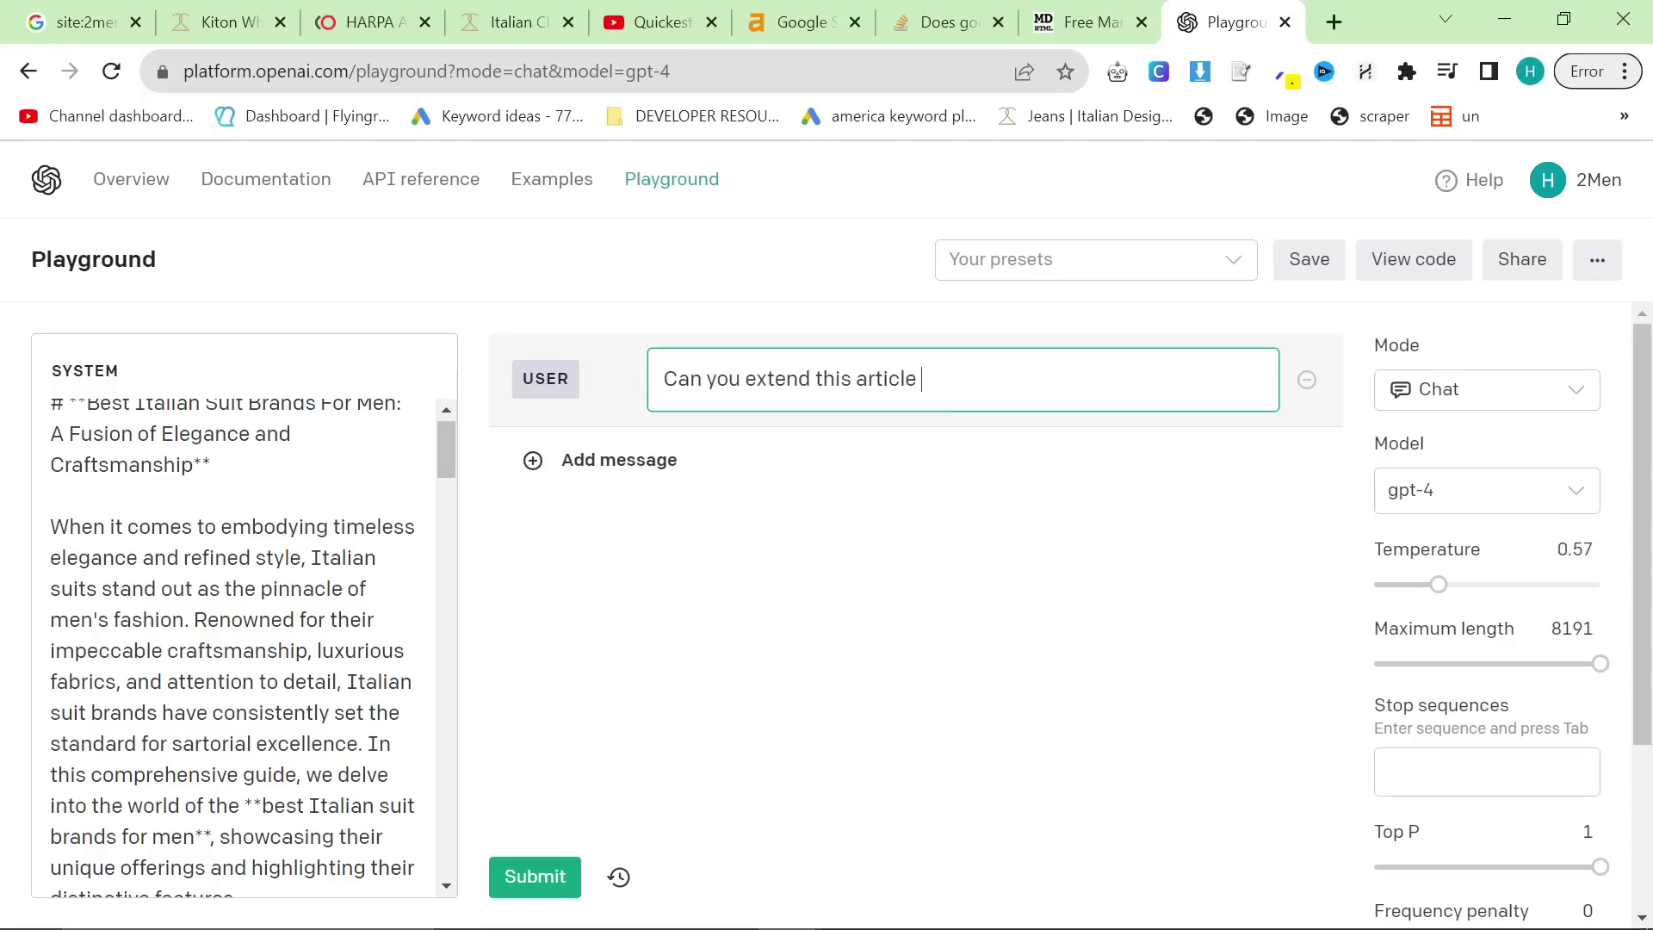
pyautogui.click(515, 879)
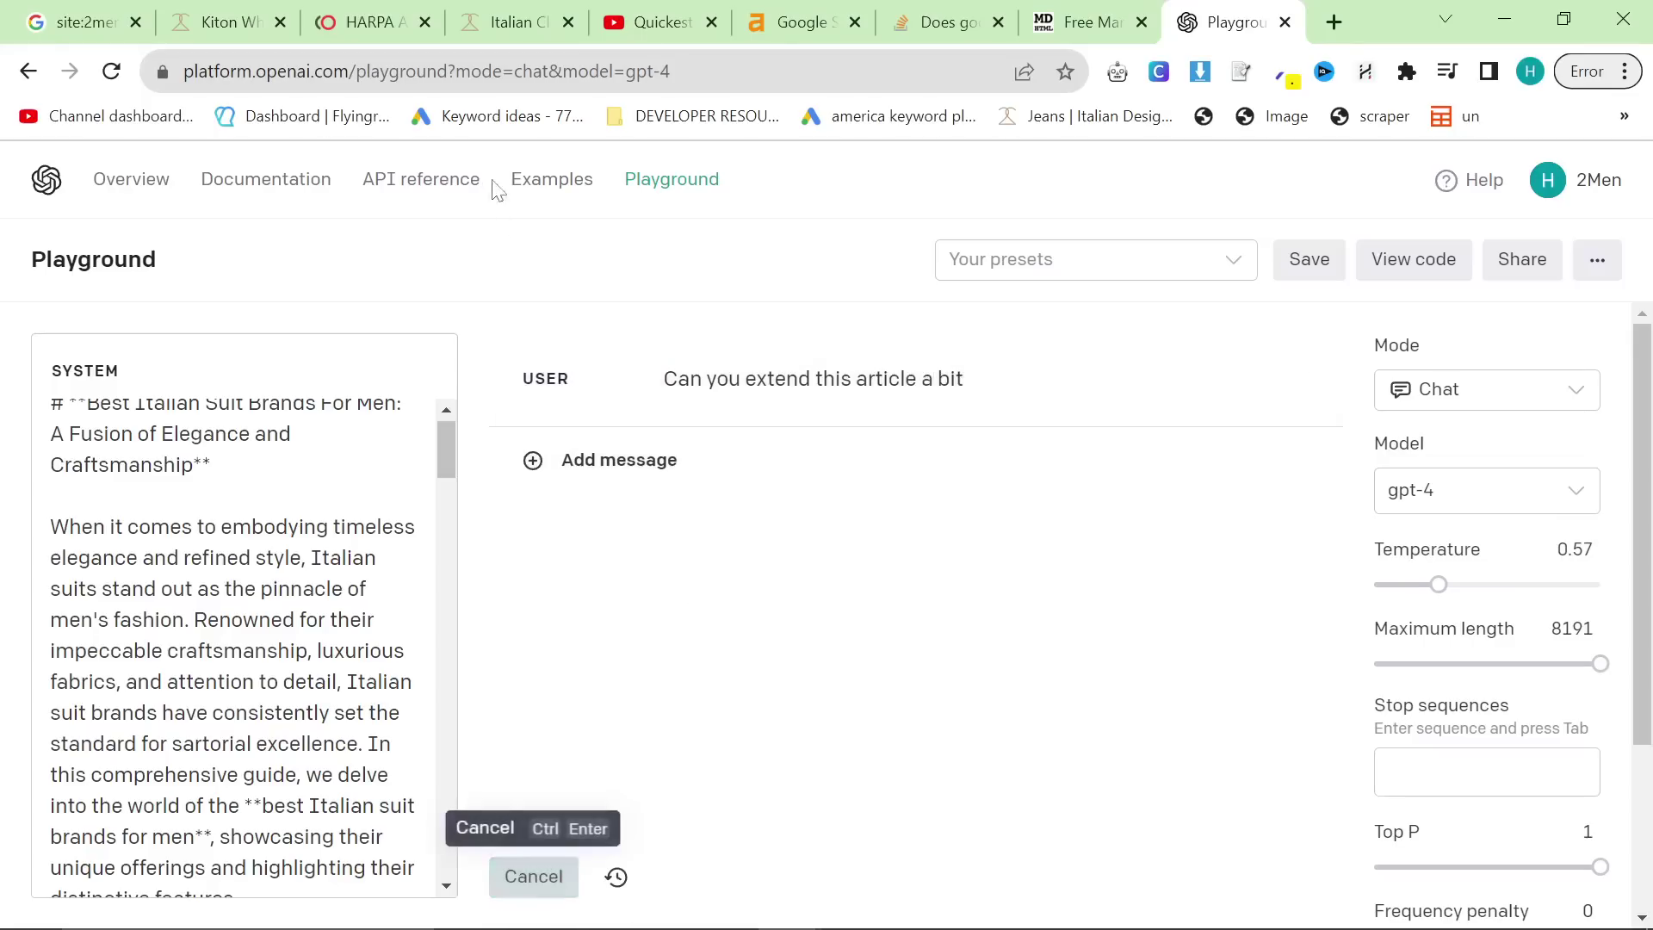
pyautogui.click(1507, 663)
pyautogui.click(517, 879)
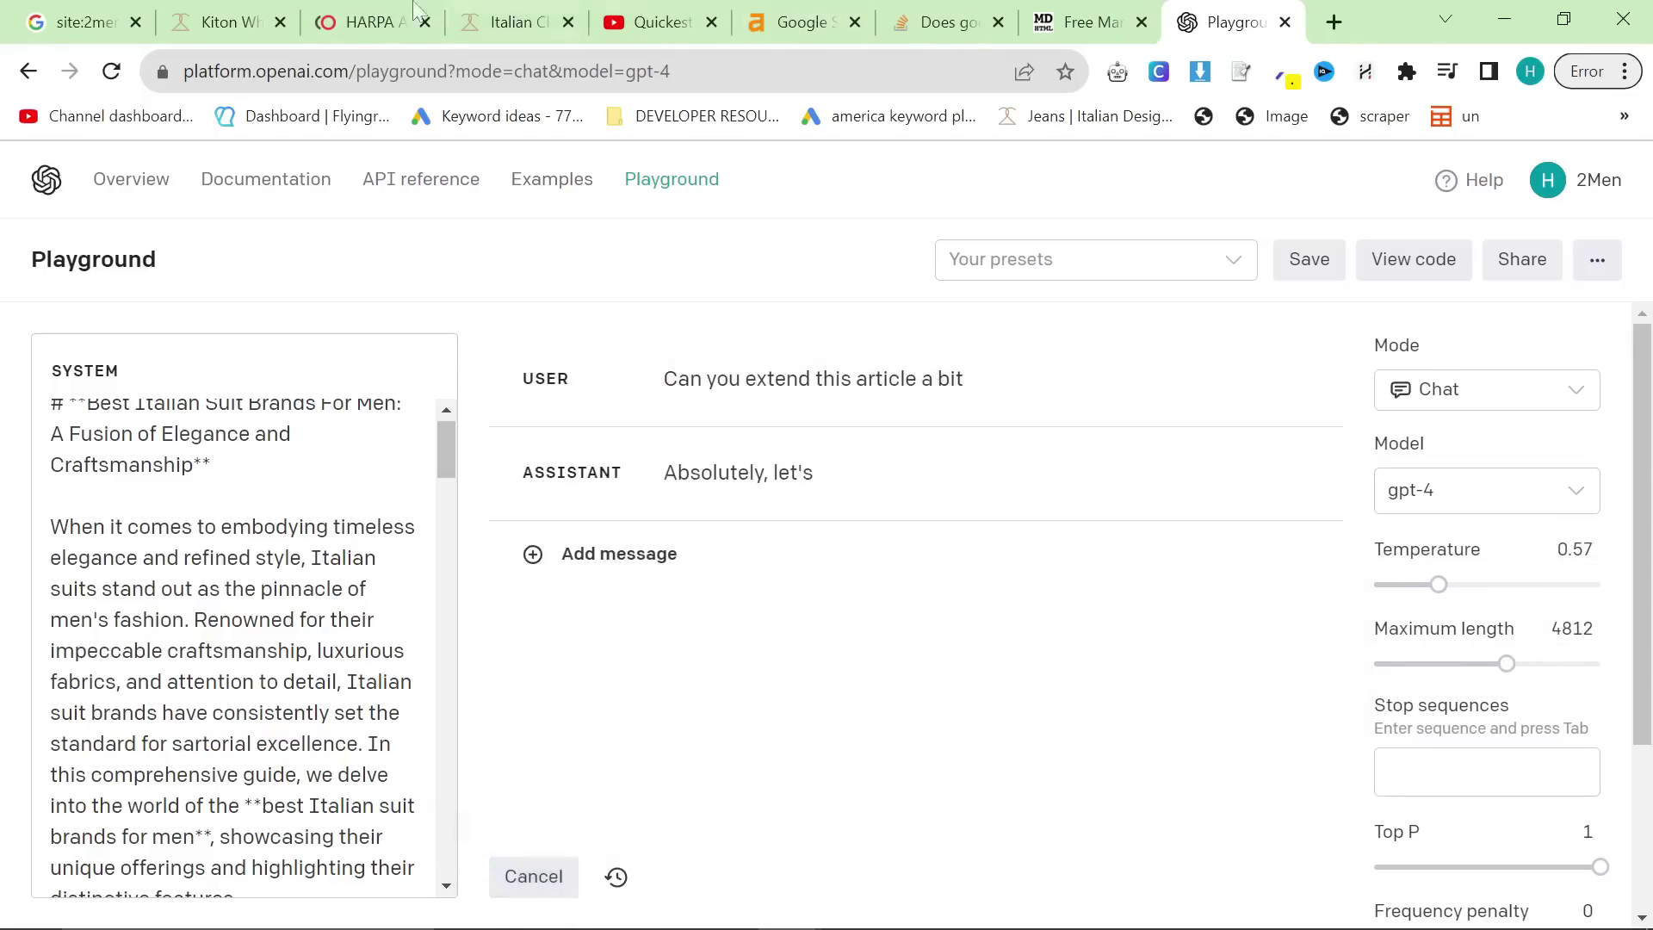
pyautogui.click(366, 22)
pyautogui.click(243, 7)
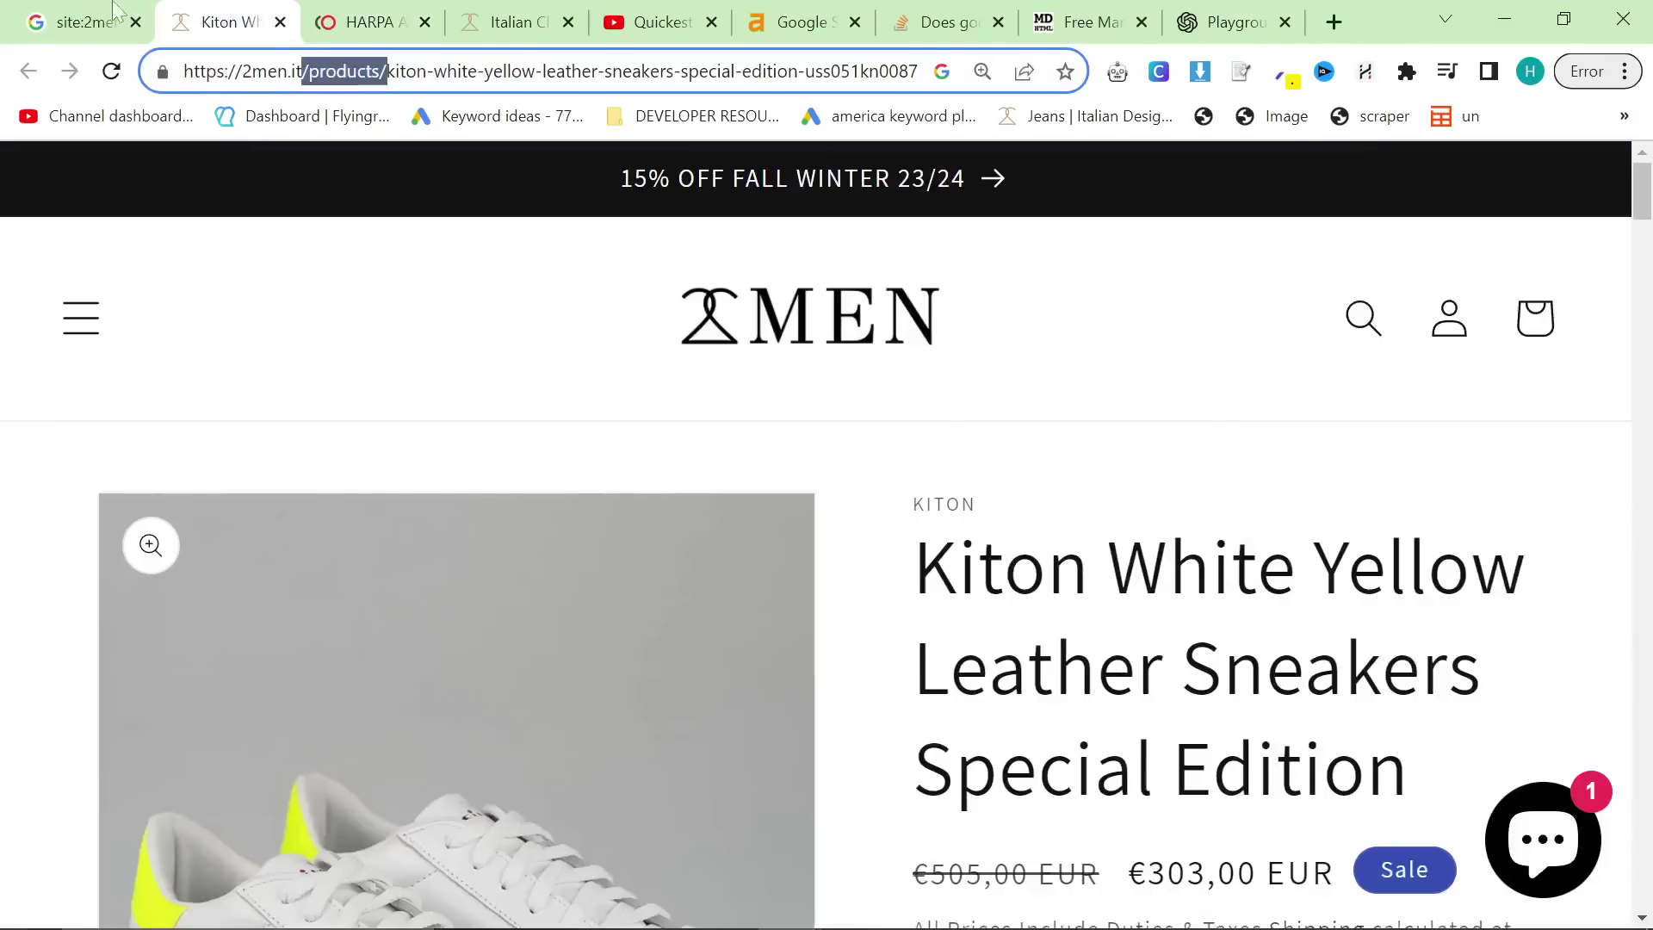
# Copy all of the article's raw HTML from the markdown converter
pyautogui.click(86, 17)
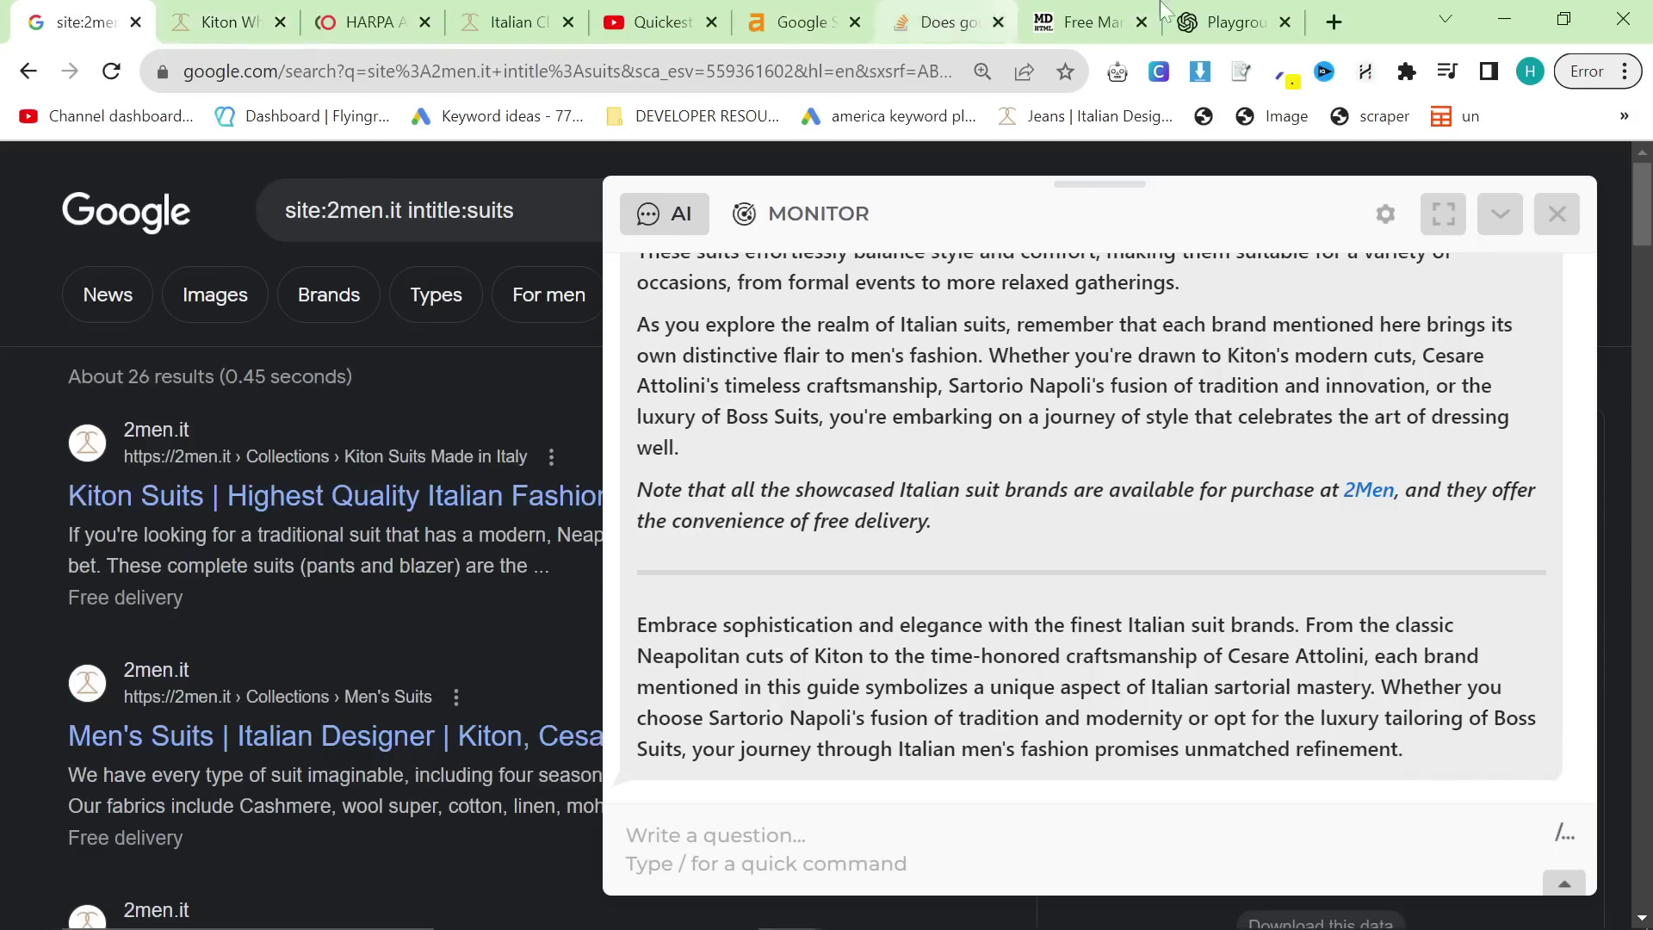
pyautogui.click(1087, 22)
pyautogui.scroll(3, 1154, 430)
pyautogui.scroll(15, 1154, 431)
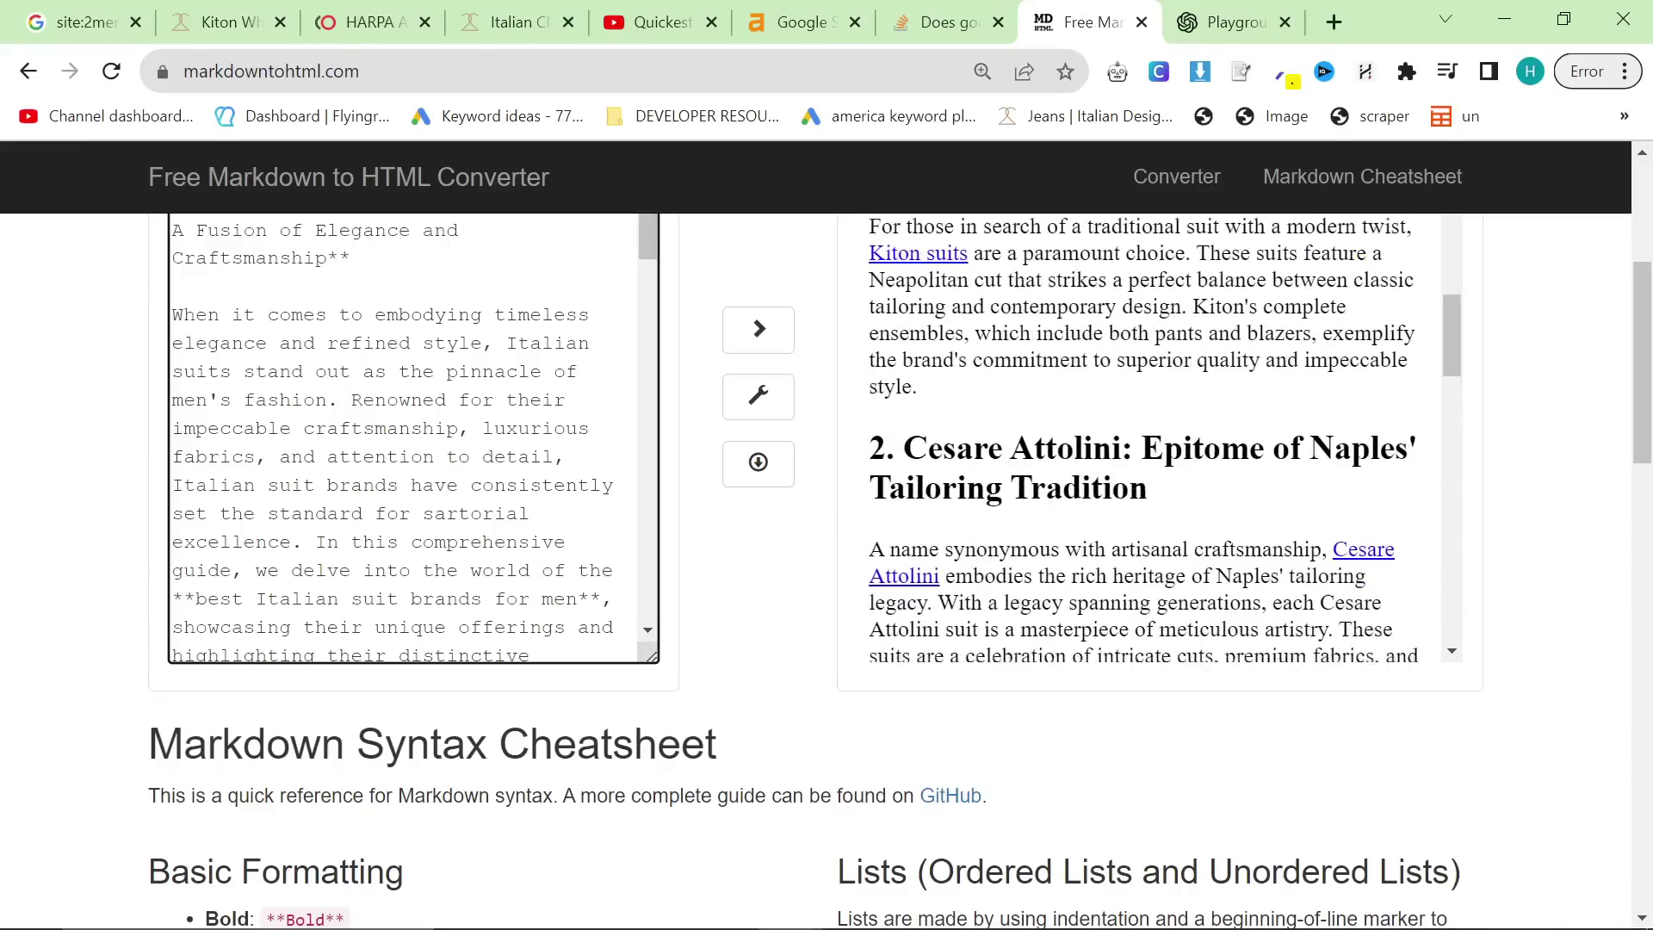
pyautogui.scroll(-3, 1183, 472)
pyautogui.click(1009, 289)
pyautogui.hotkey('ctrl', 'a')
pyautogui.click(1339, 4)
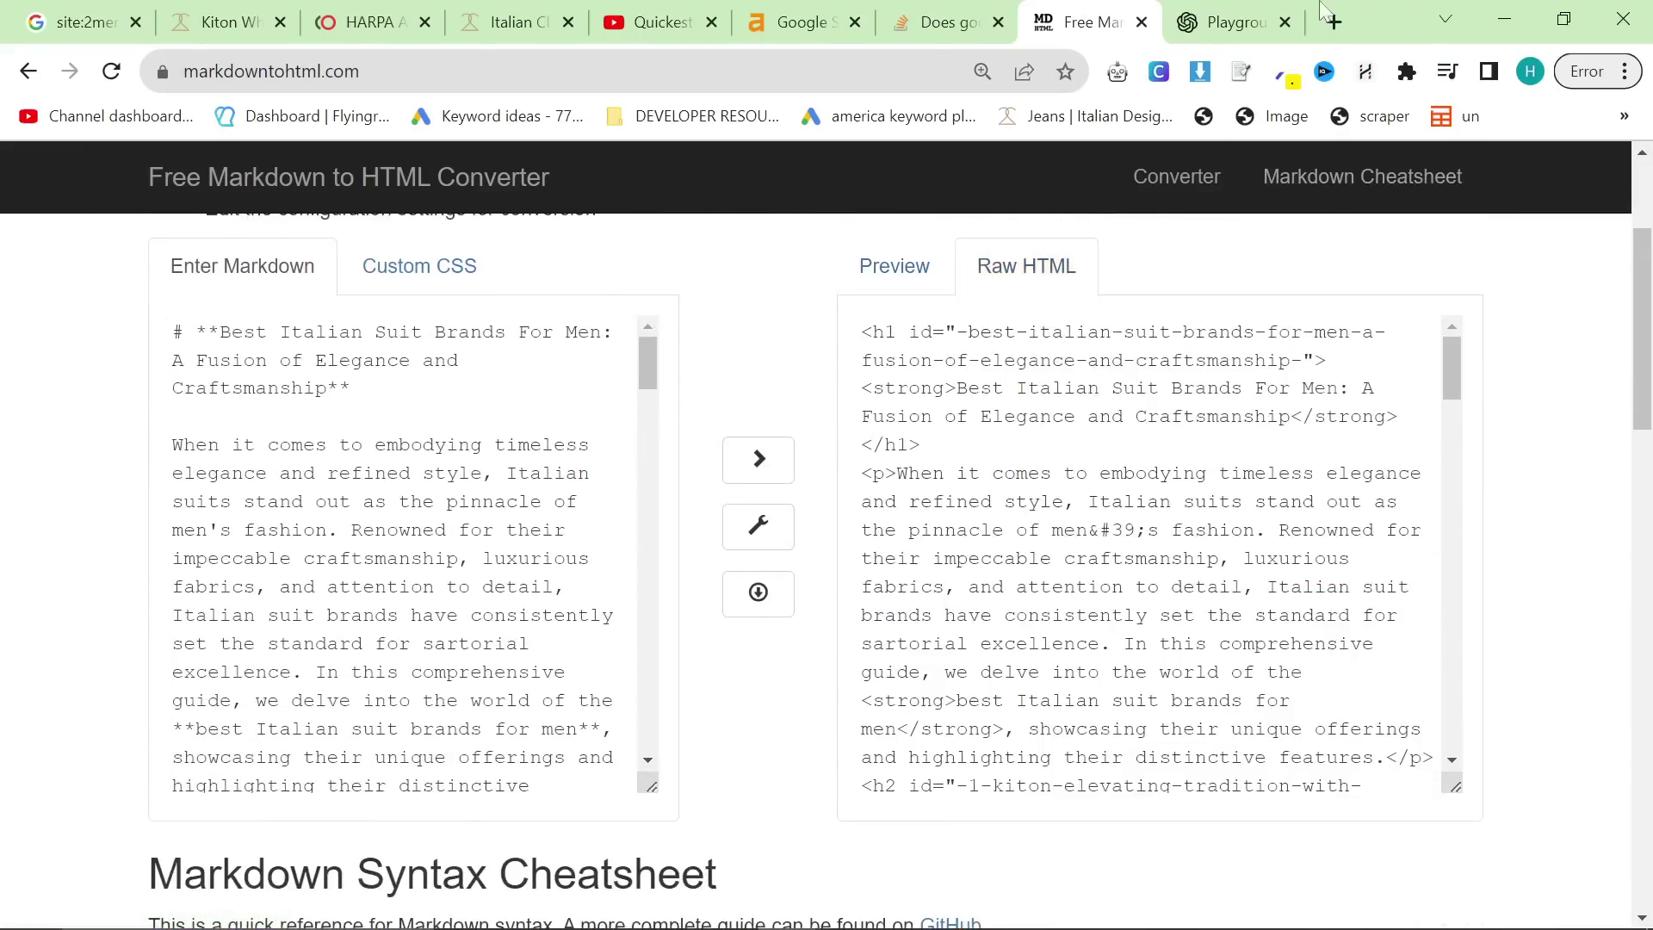
# Load the Shopify admin blog posts list in a new tab
pyautogui.click(1333, 22)
pyautogui.write('shop')
pyautogui.press('Return')
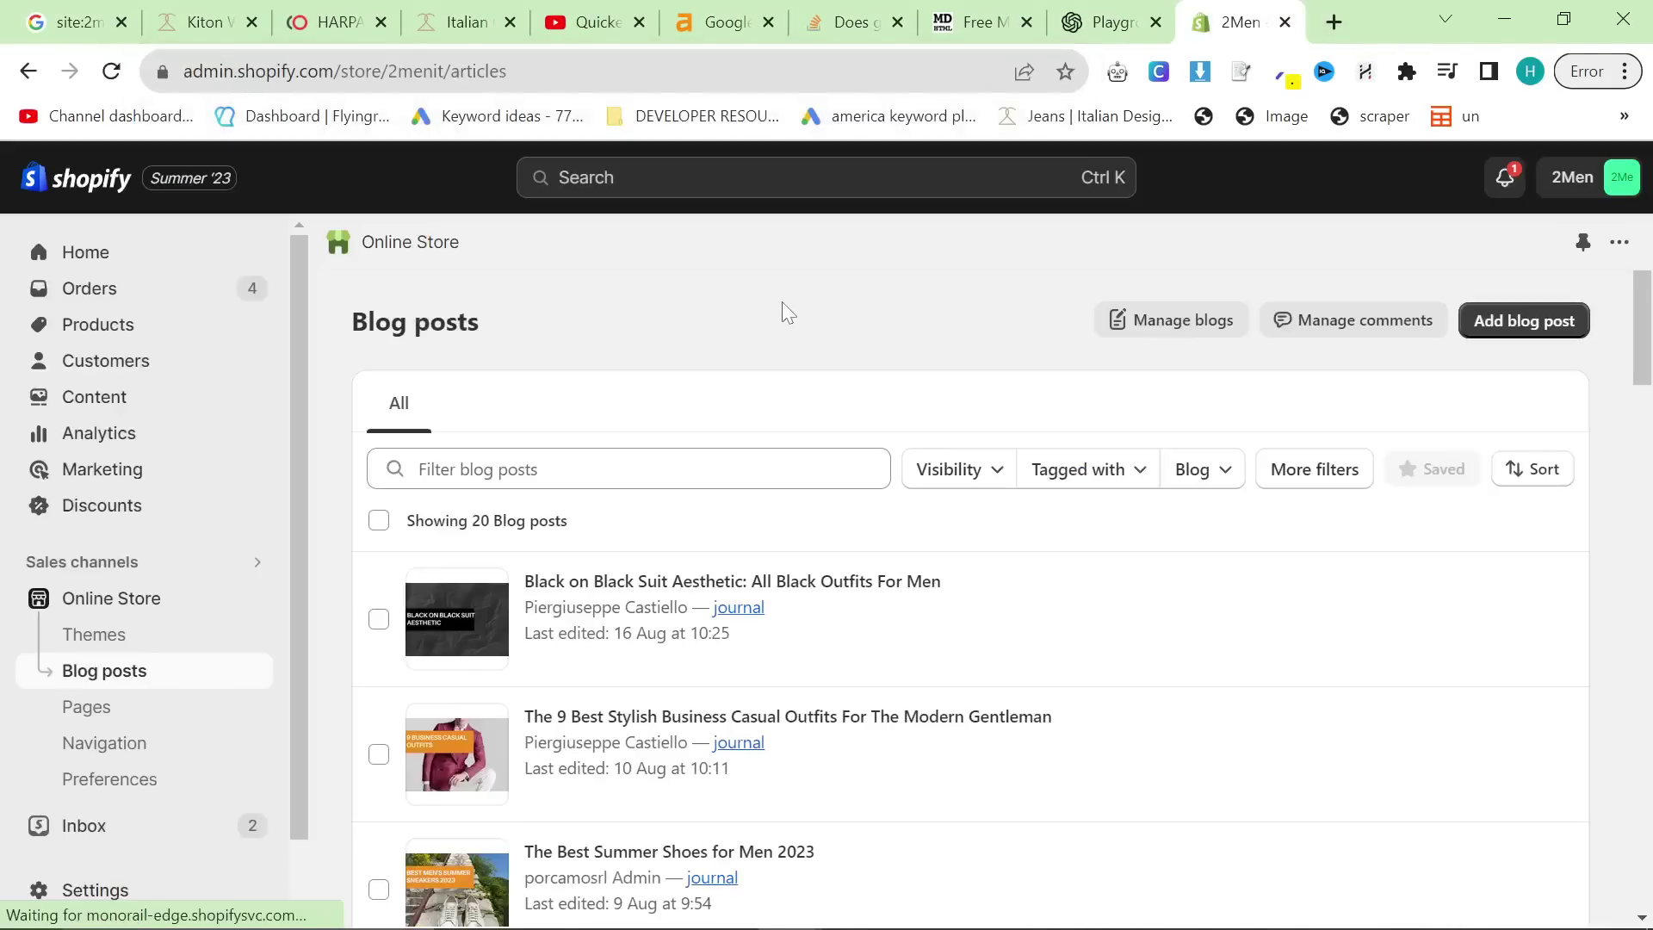
# Create a new blog post with the copied HTML article as its content
pyautogui.click(1487, 326)
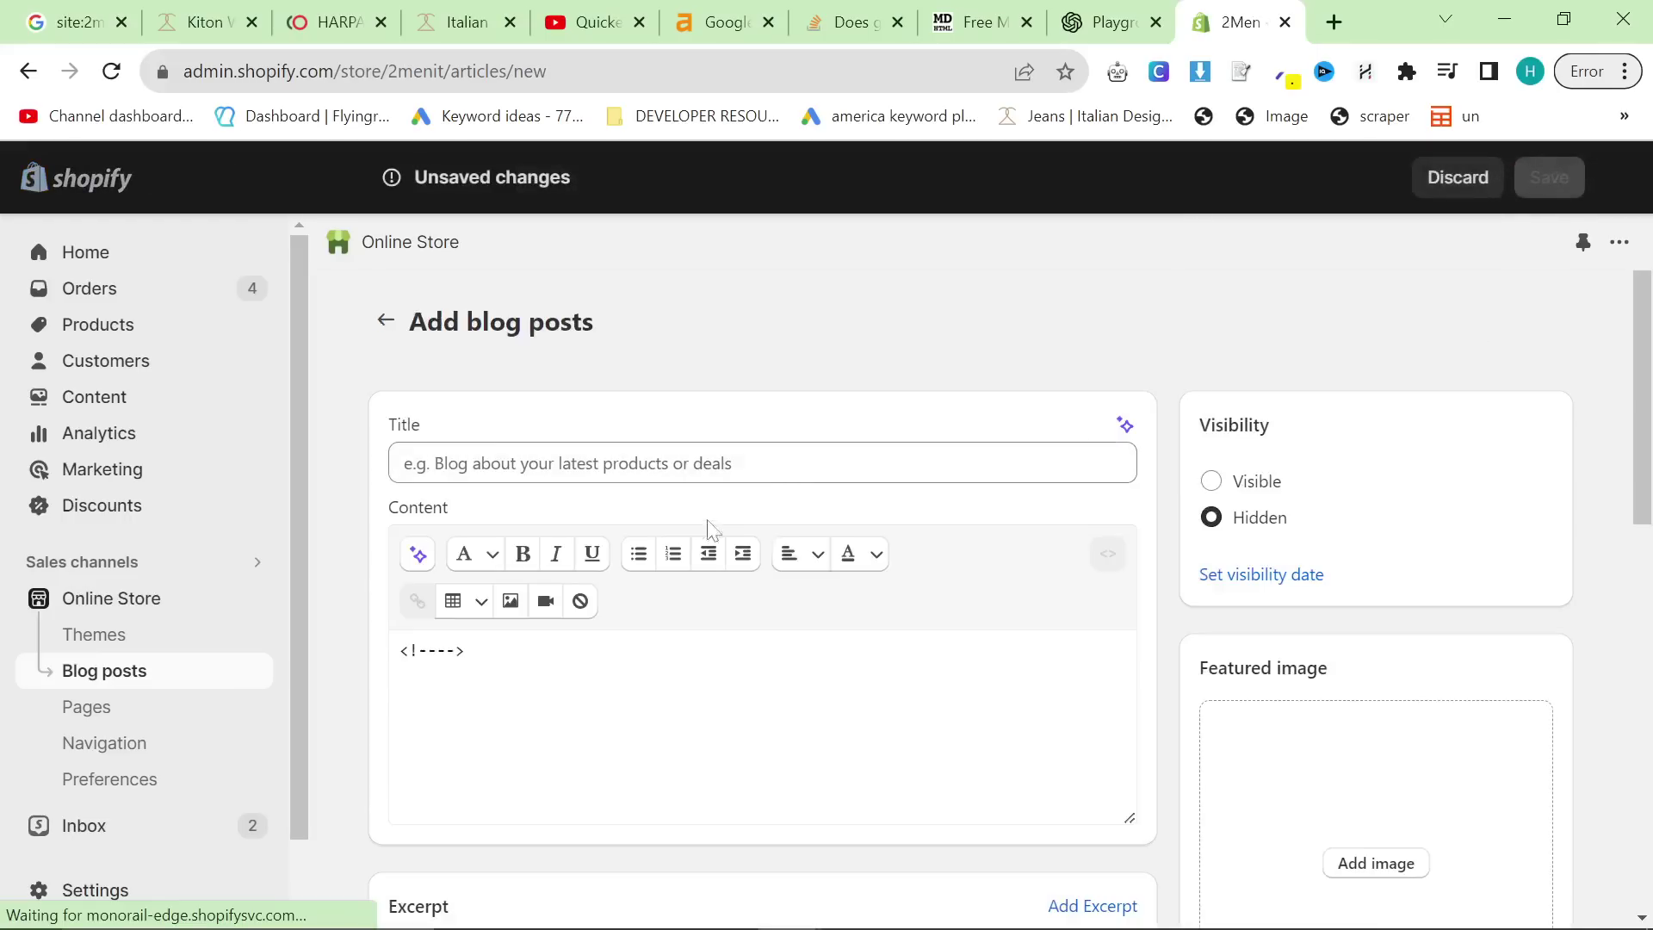
pyautogui.hotkey('ctrl', 'v')
pyautogui.scroll(10, 758, 732)
pyautogui.scroll(-2, 372, 396)
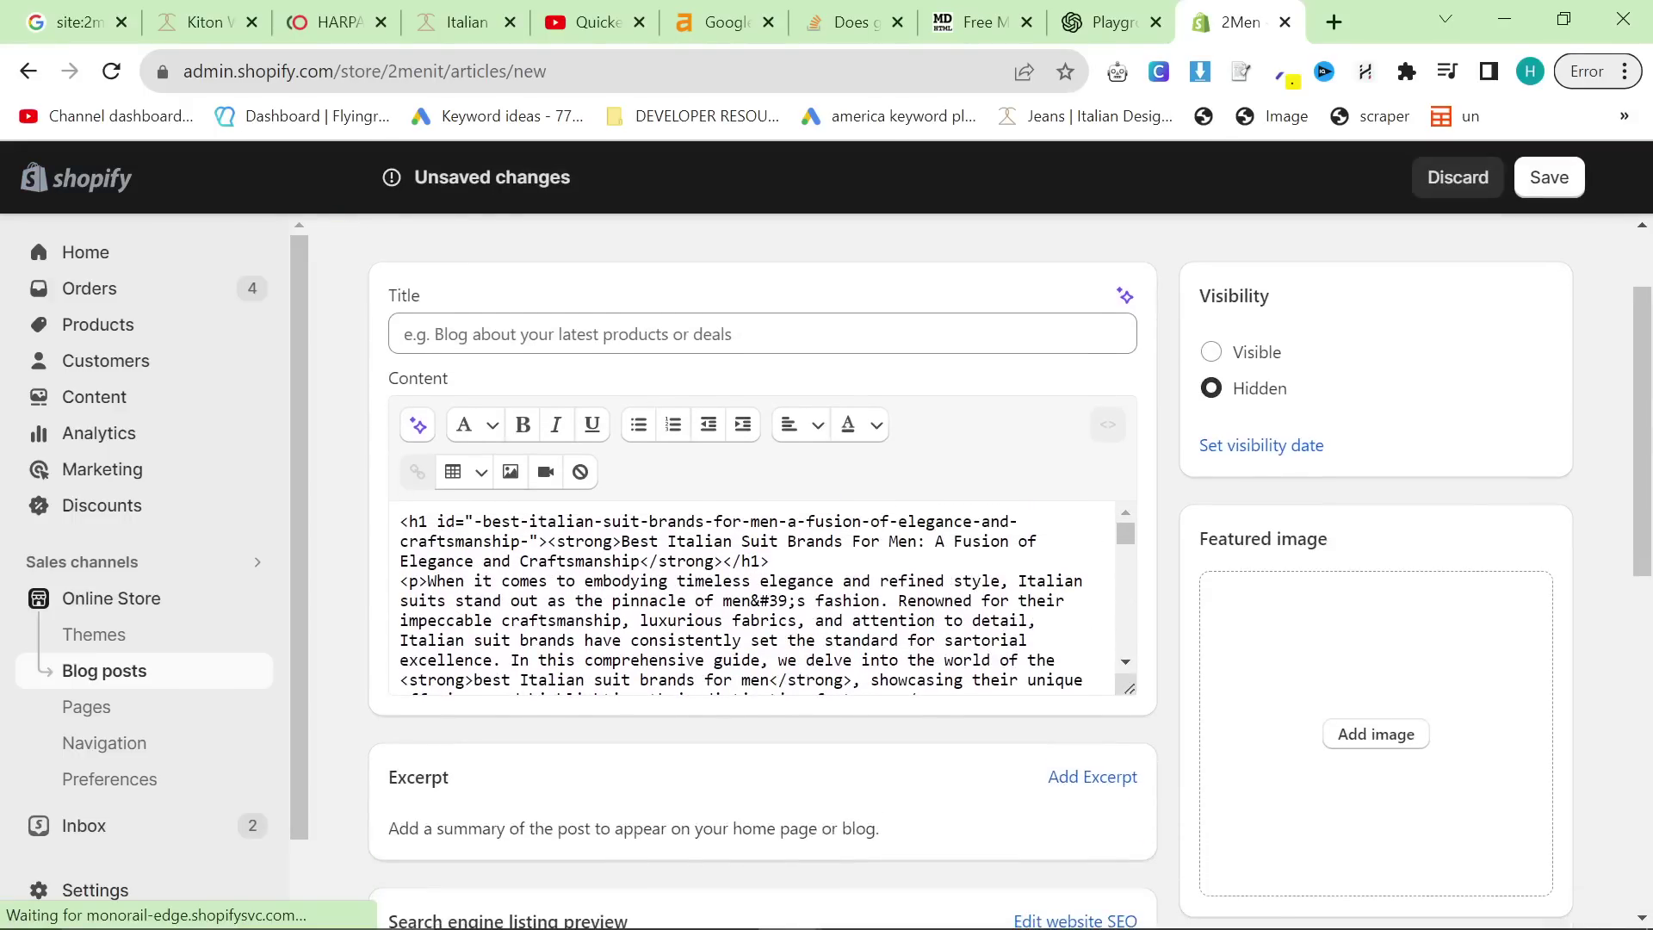
# Copy the article's h1 heading into the Title field and delete it from the body
pyautogui.moveTo(621, 541); pyautogui.dragTo(646, 561)
pyautogui.hotkey('ctrl', 'c')
pyautogui.click(405, 334)
pyautogui.hotkey('ctrl', 'v')
pyautogui.moveTo(768, 560); pyautogui.dragTo(324, 491)
pyautogui.press('BackSpace')
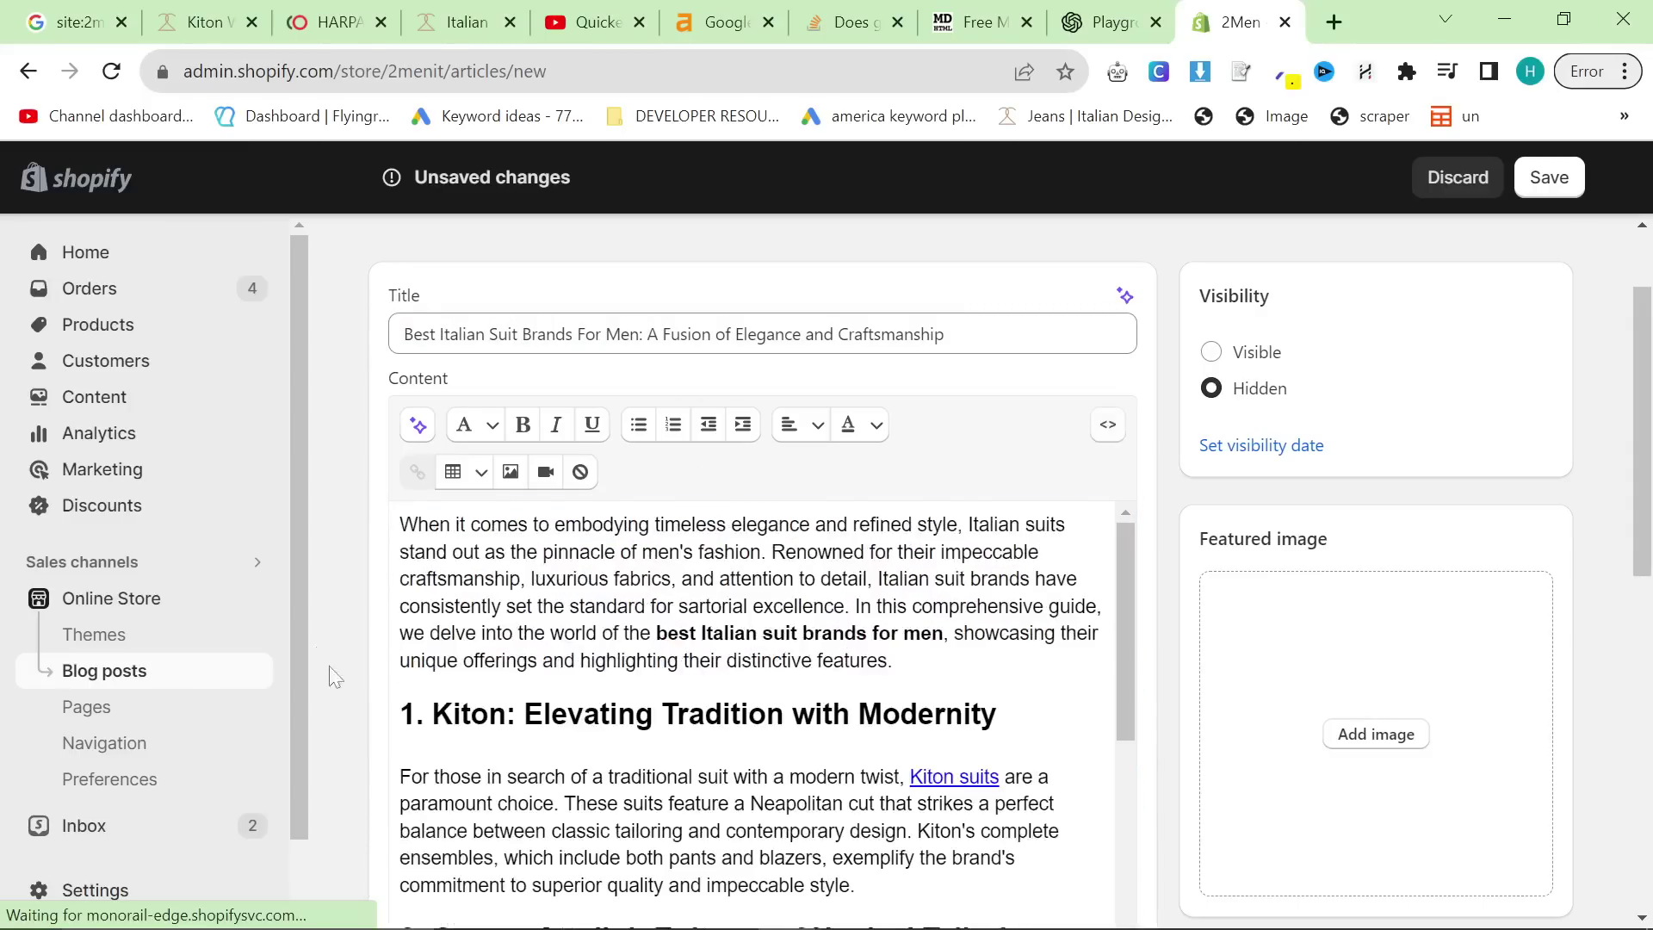
# Open the list of installed apps from the sidebar
pyautogui.scroll(-15, 676, 687)
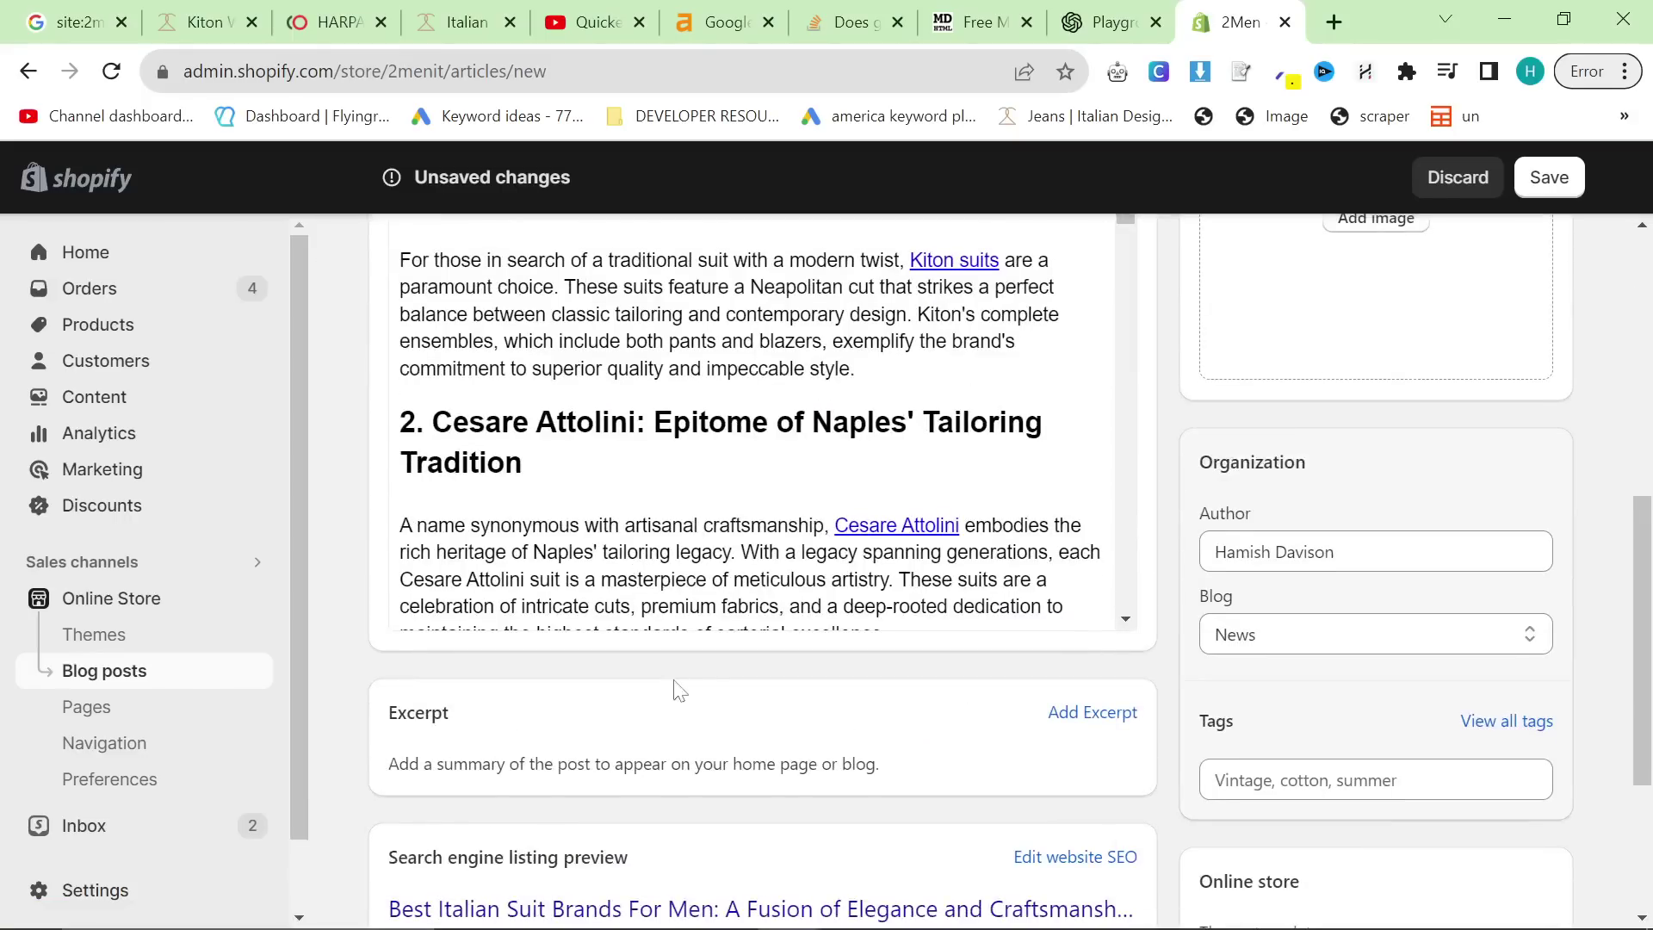
pyautogui.scroll(5, 749, 474)
pyautogui.scroll(-2, 185, 876)
pyautogui.click(153, 804)
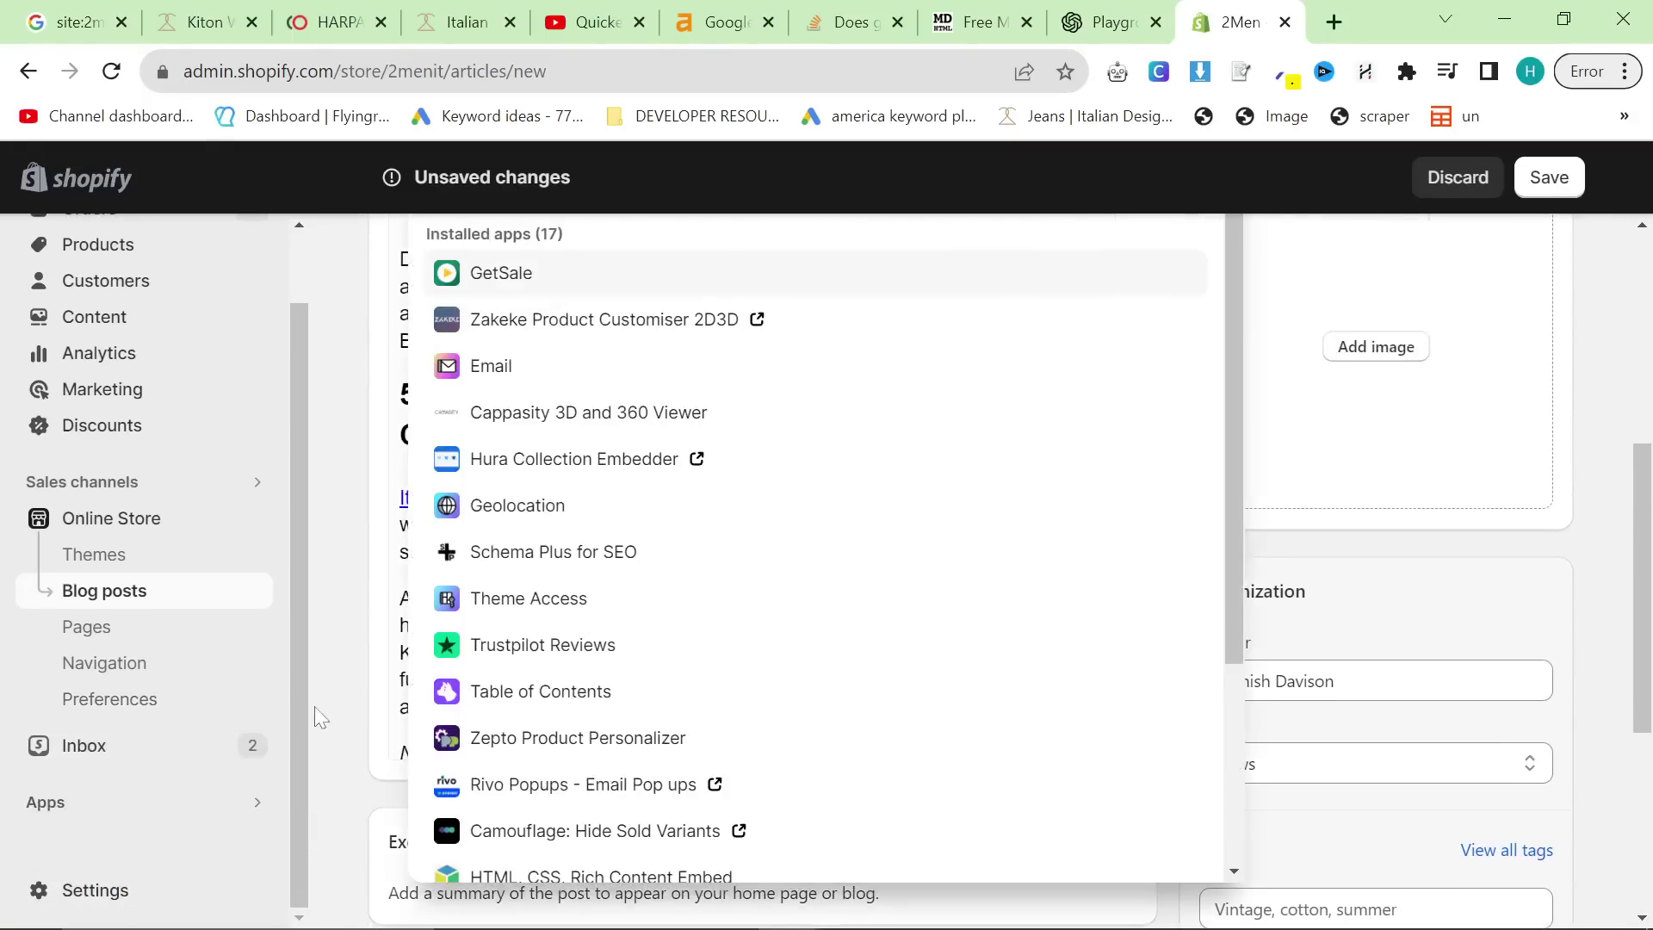
# Launch Hura Collection Embedder and switch the post content to HTML source view
pyautogui.click(628, 459)
pyautogui.click(1120, 22)
pyautogui.scroll(8, 749, 482)
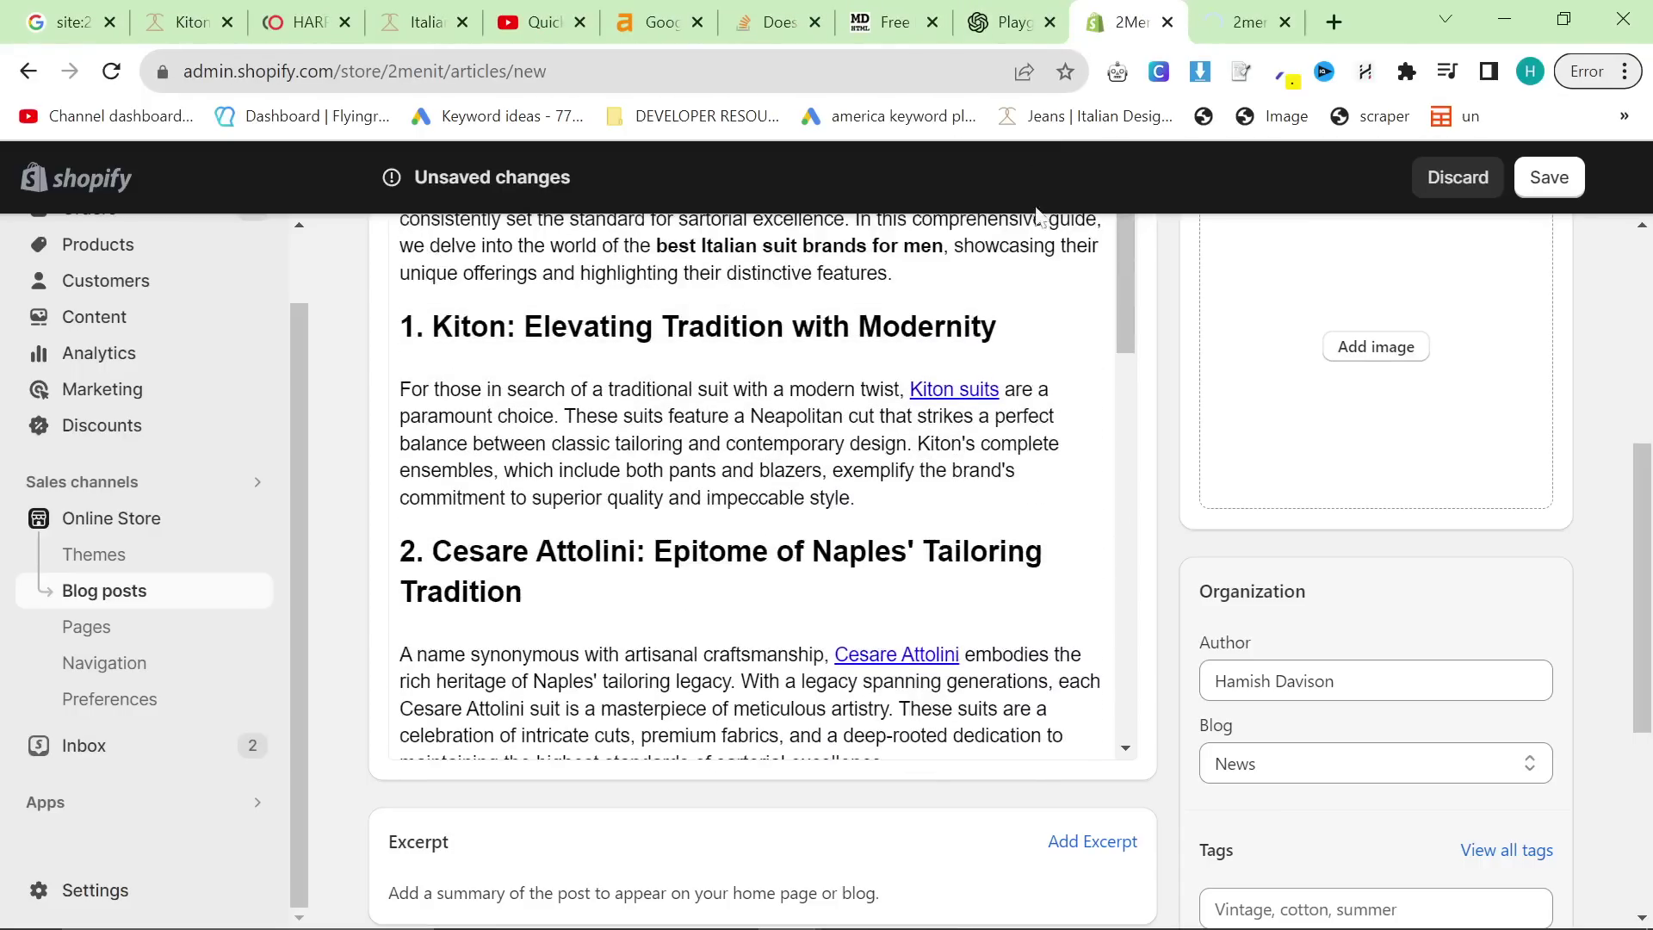
pyautogui.click(1231, 12)
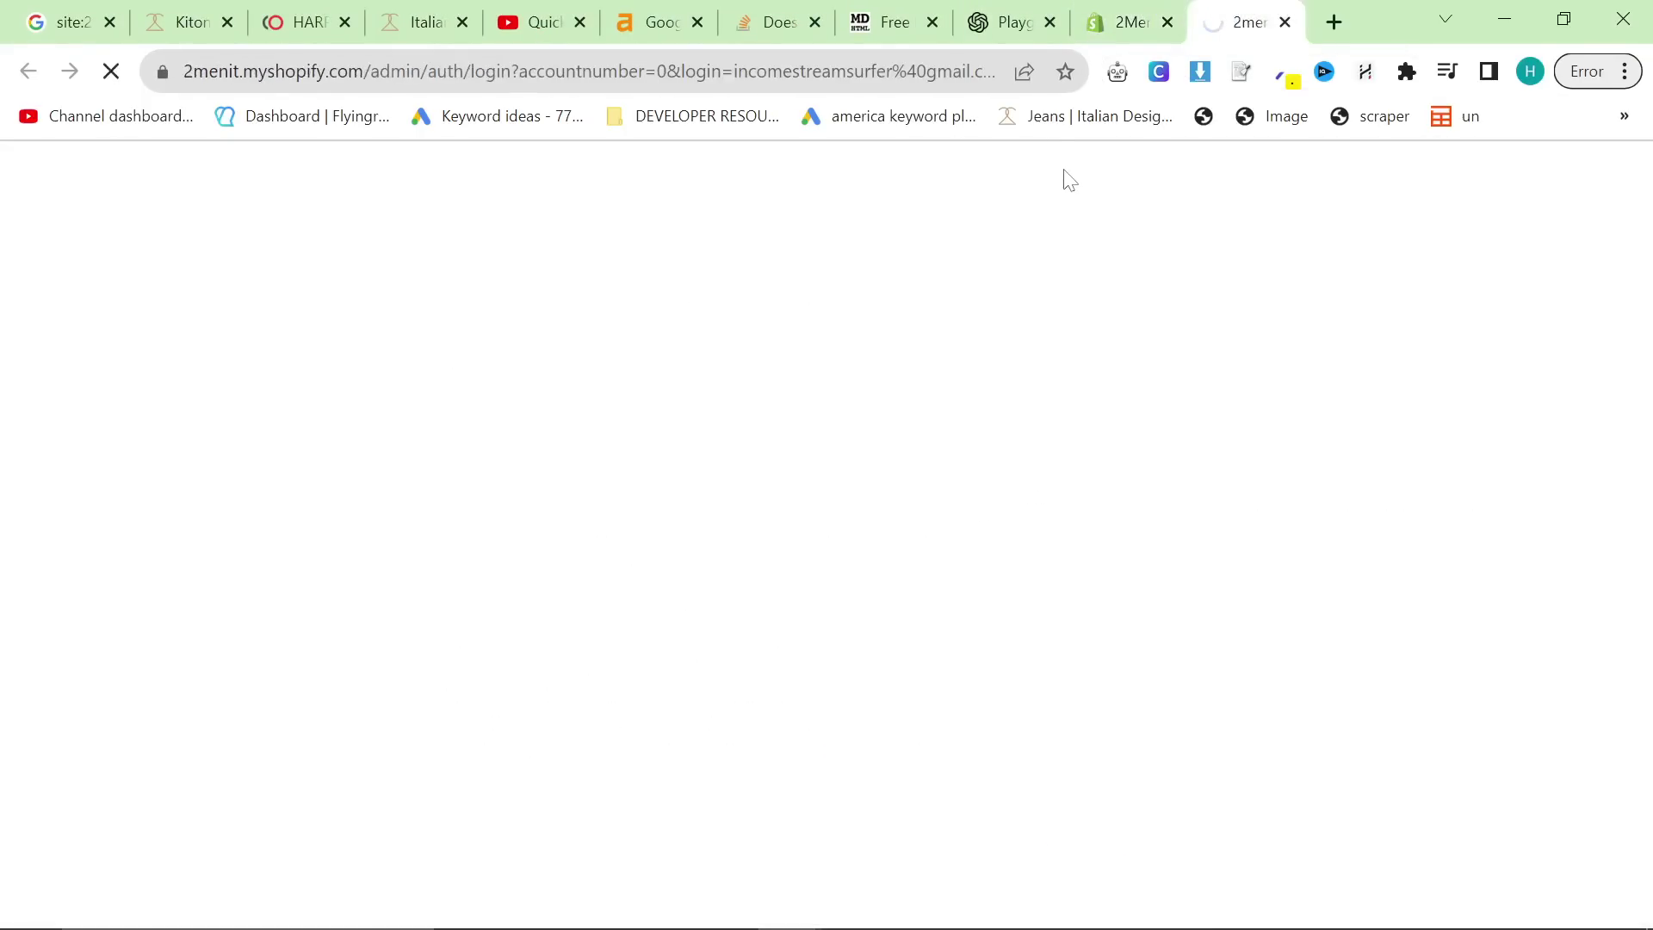
pyautogui.click(1123, 21)
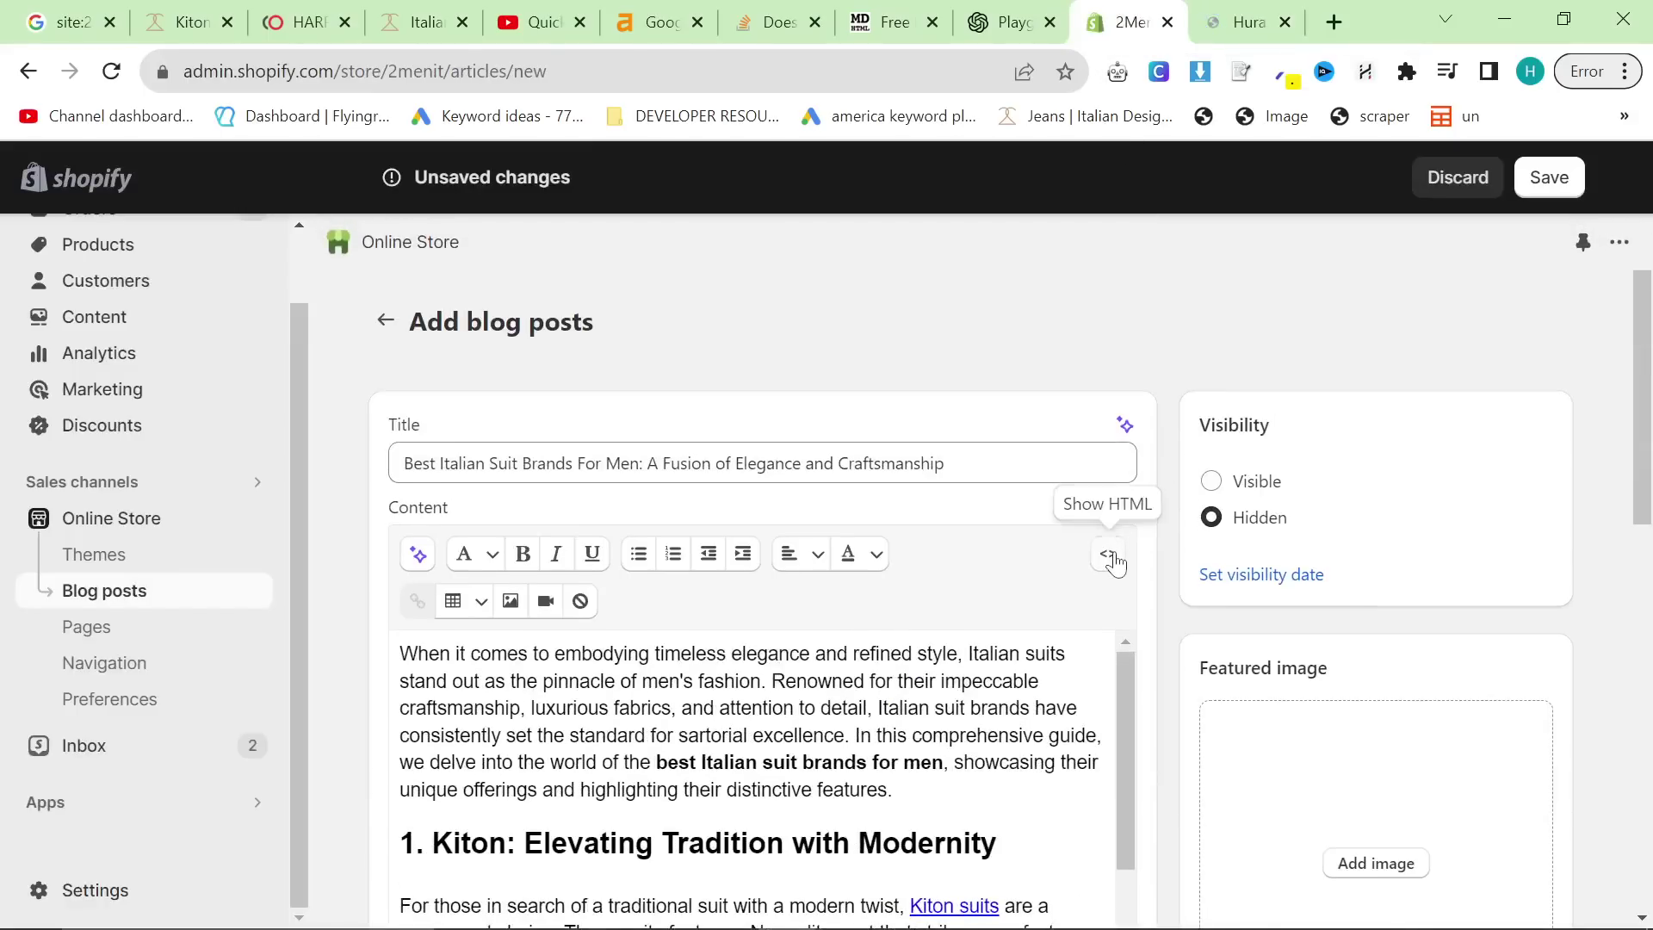
pyautogui.click(1114, 561)
pyautogui.scroll(-1, 749, 603)
# Choose the 'Kiton Suits Made in Italy' collection in the embedder
pyautogui.click(1240, 22)
pyautogui.scroll(-1, 595, 611)
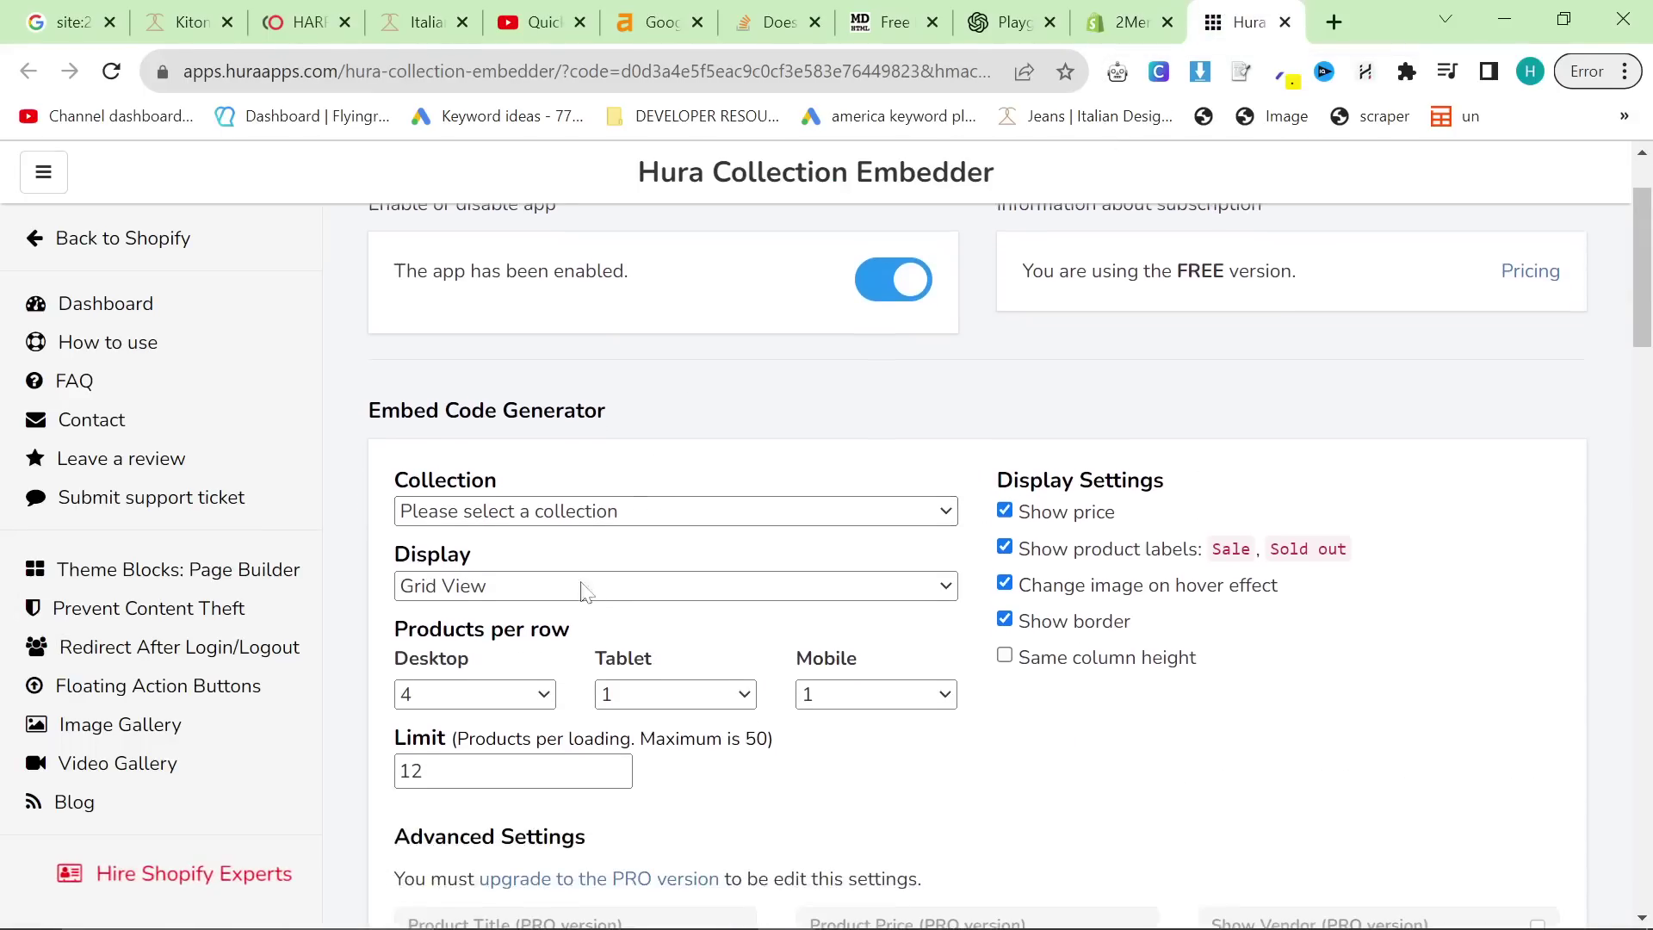
pyautogui.click(551, 513)
pyautogui.write('kiton')
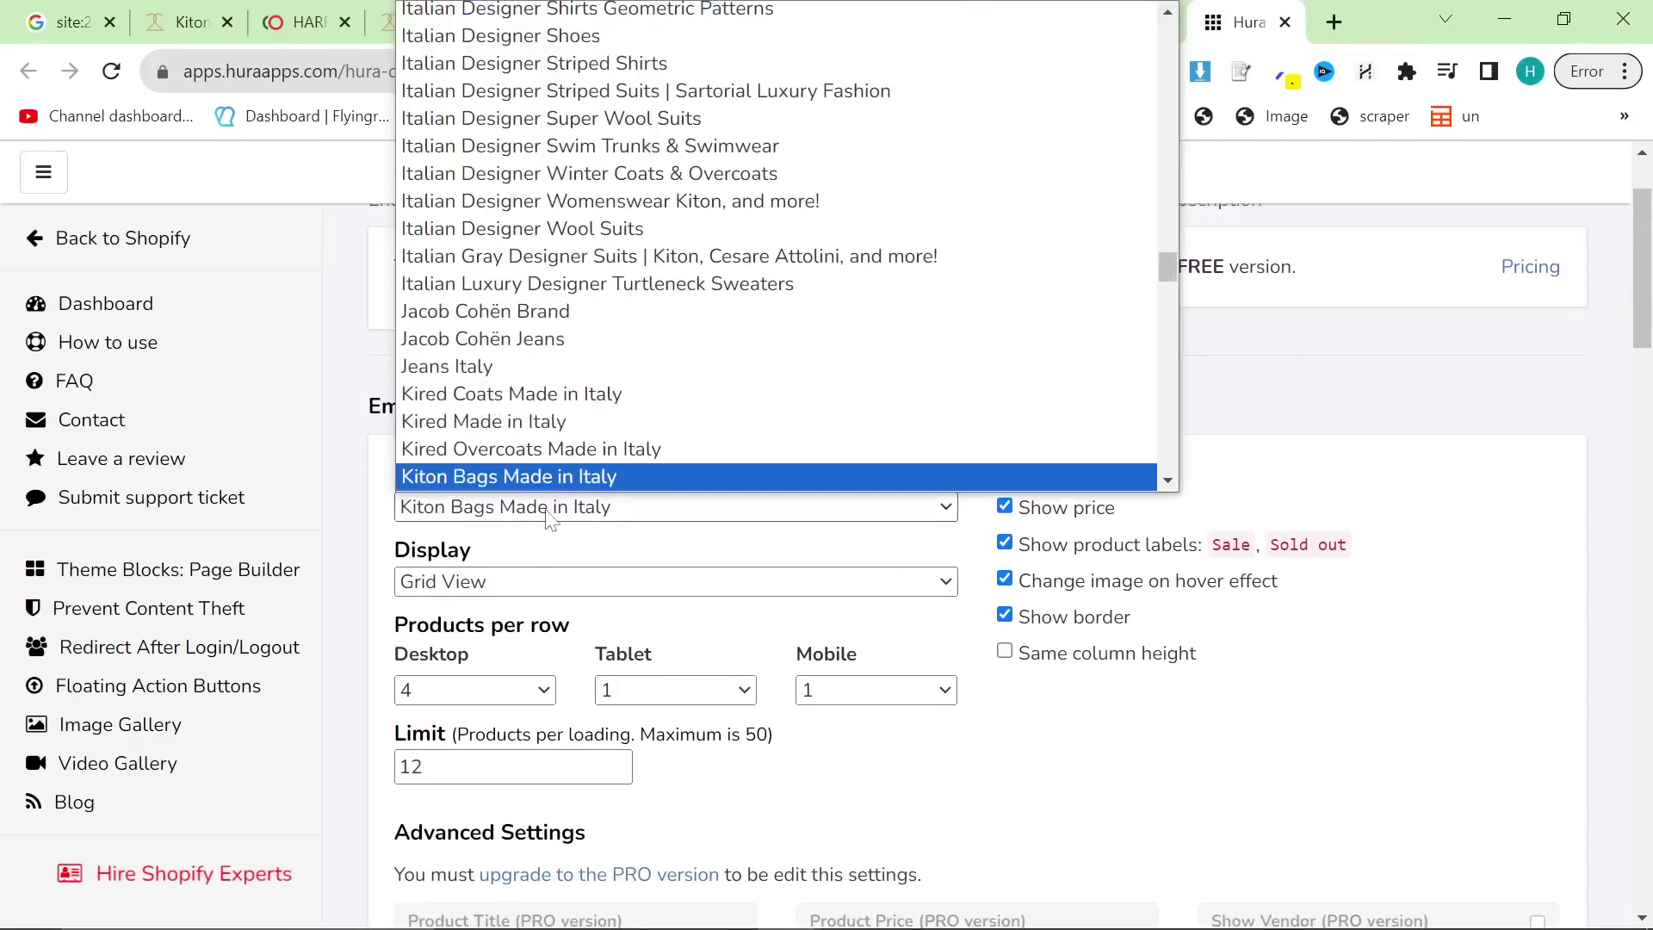
pyautogui.scroll(-5, 603, 387)
pyautogui.scroll(3, 628, 371)
pyautogui.scroll(-3, 620, 413)
pyautogui.click(616, 290)
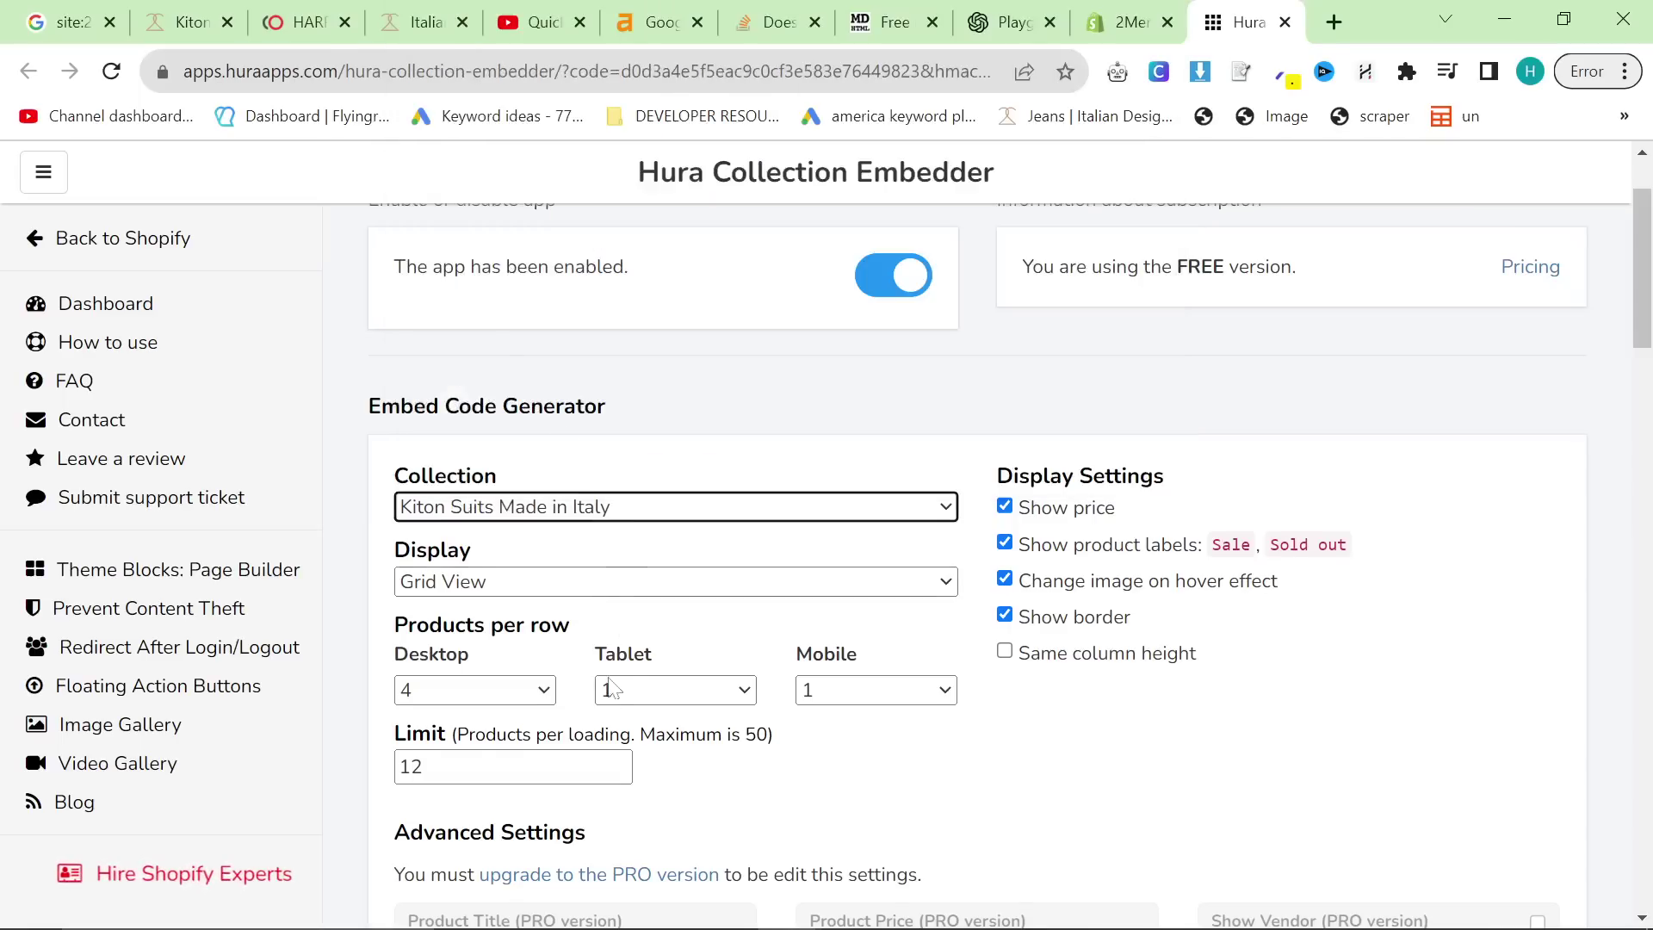
# Generate the grid embed code for the Kiton collection
pyautogui.scroll(-6, 654, 663)
pyautogui.scroll(2, 694, 638)
pyautogui.scroll(-5, 739, 620)
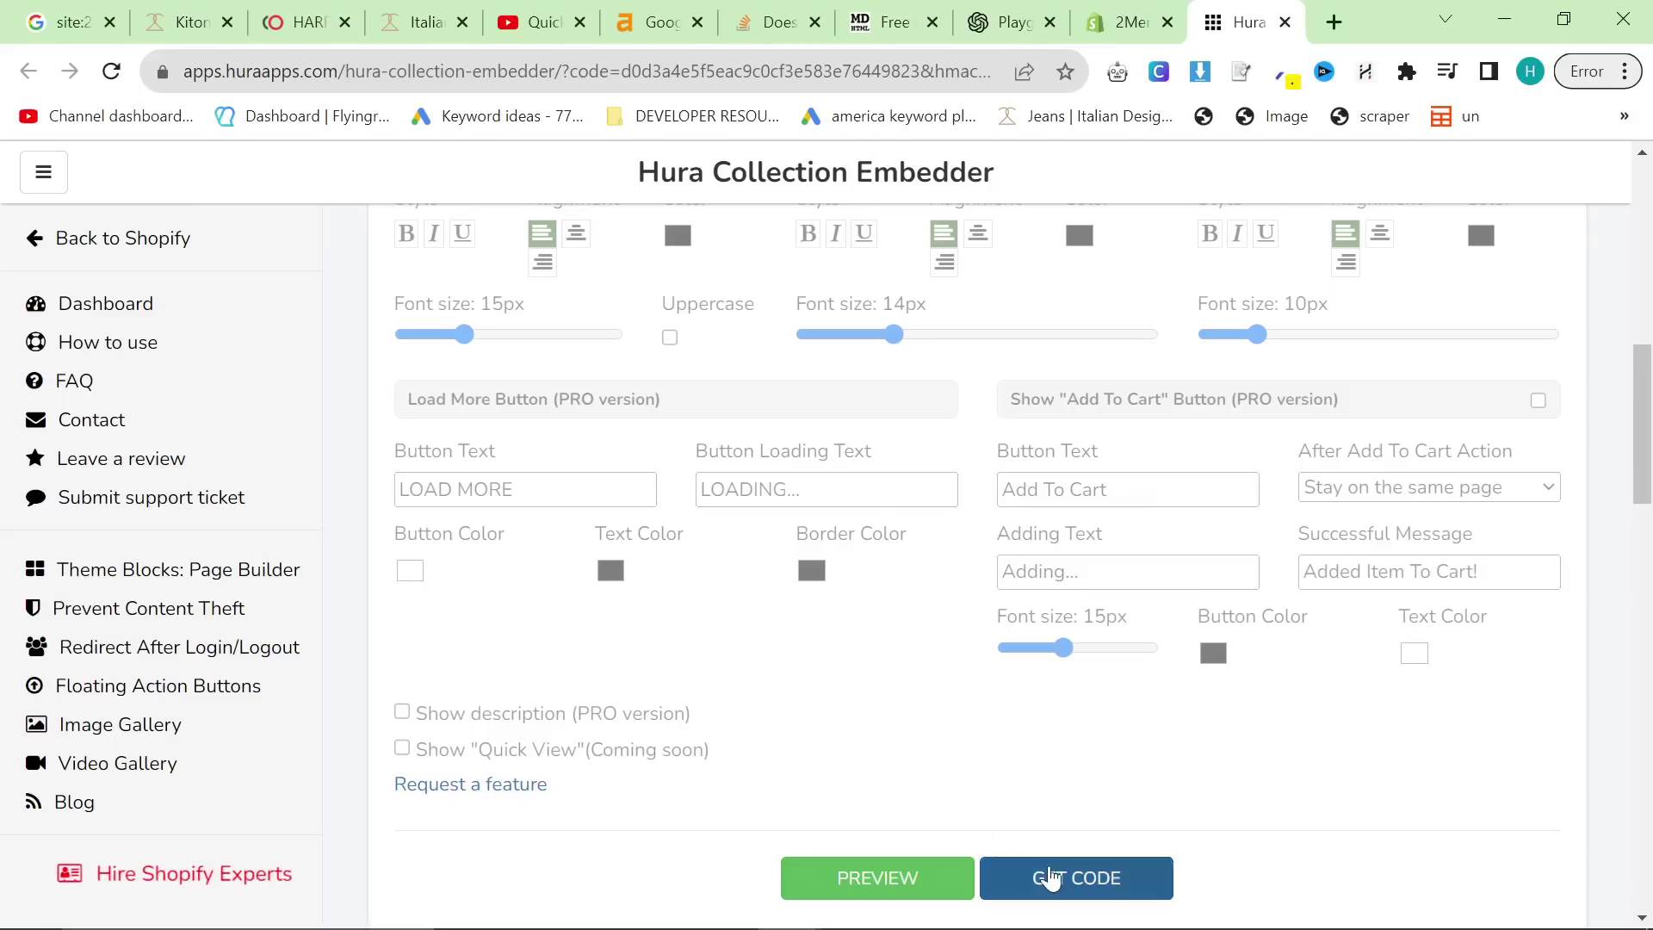
pyautogui.click(1051, 876)
pyautogui.hotkey('ctrl', 'c')
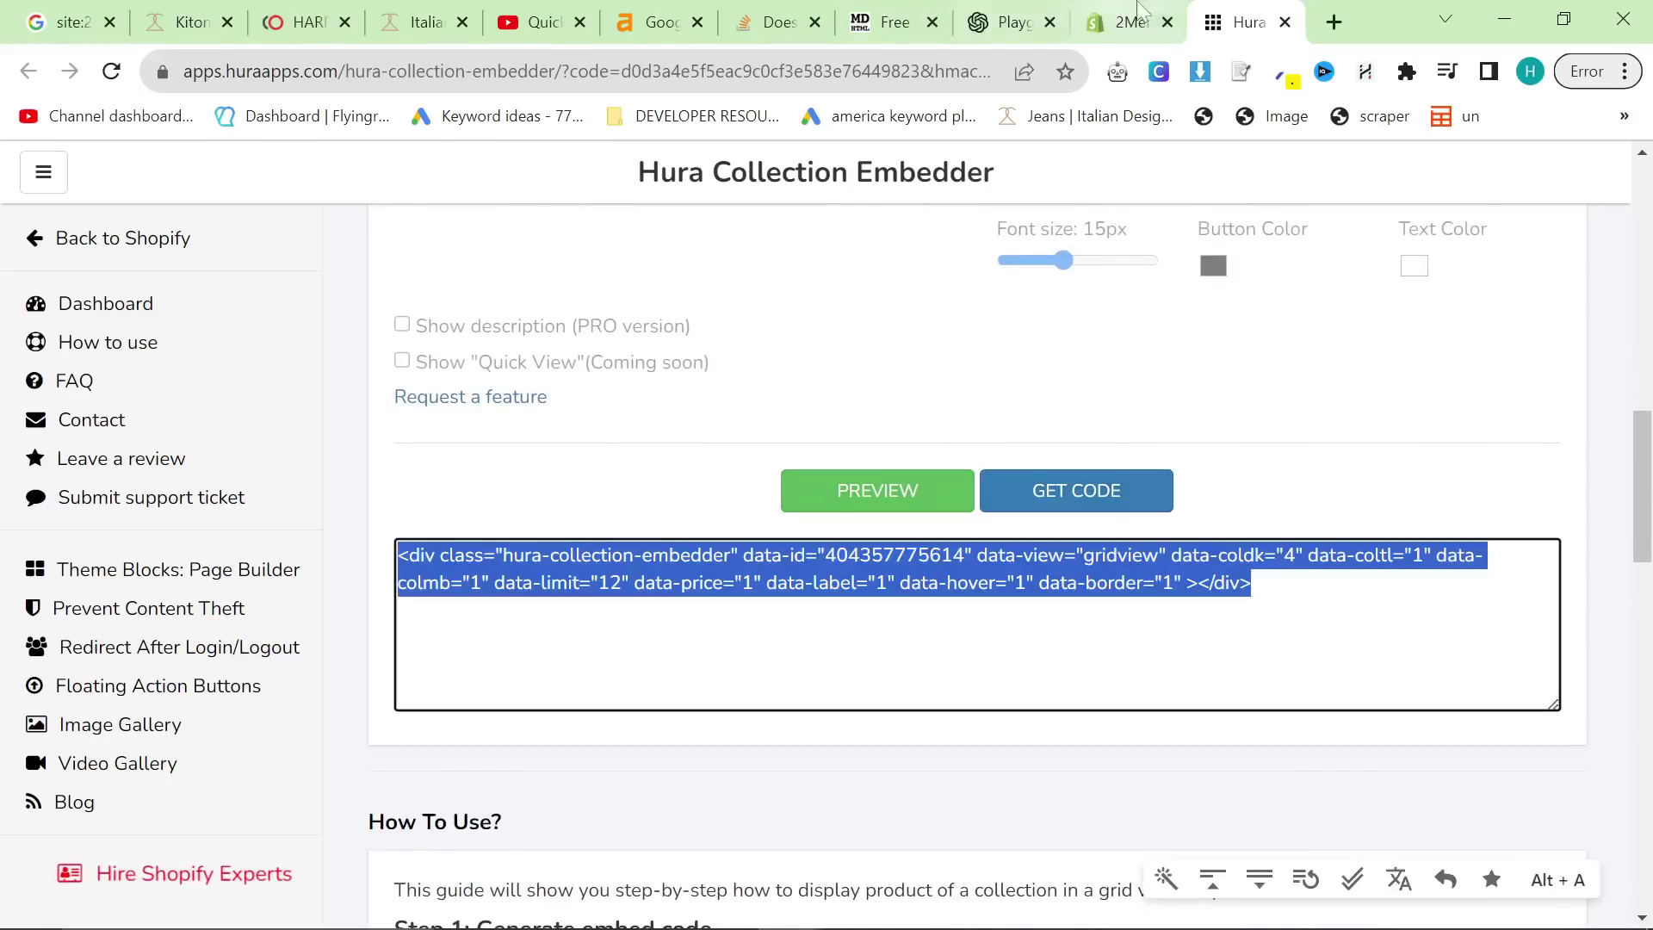
pyautogui.click(1135, 21)
pyautogui.scroll(2, 757, 569)
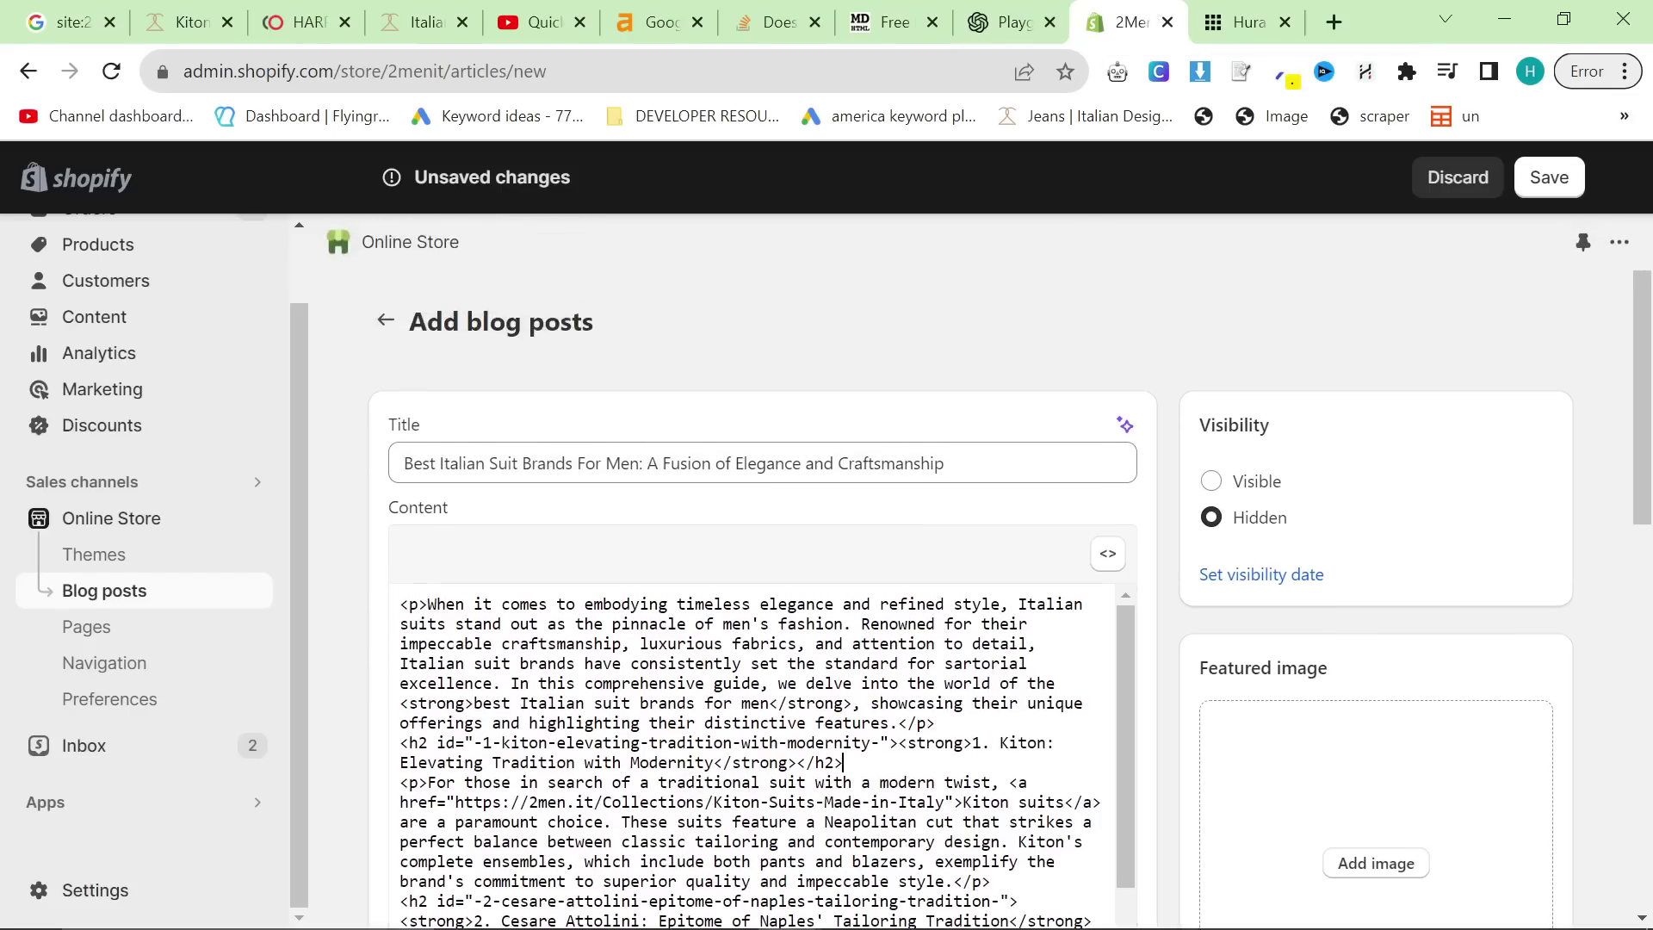
# Paste the Kiton grid embed code on a new line below the Kiton heading, back in rich-text view
pyautogui.press('Return')
pyautogui.press('Return')
pyautogui.hotkey('ctrl', 'v')
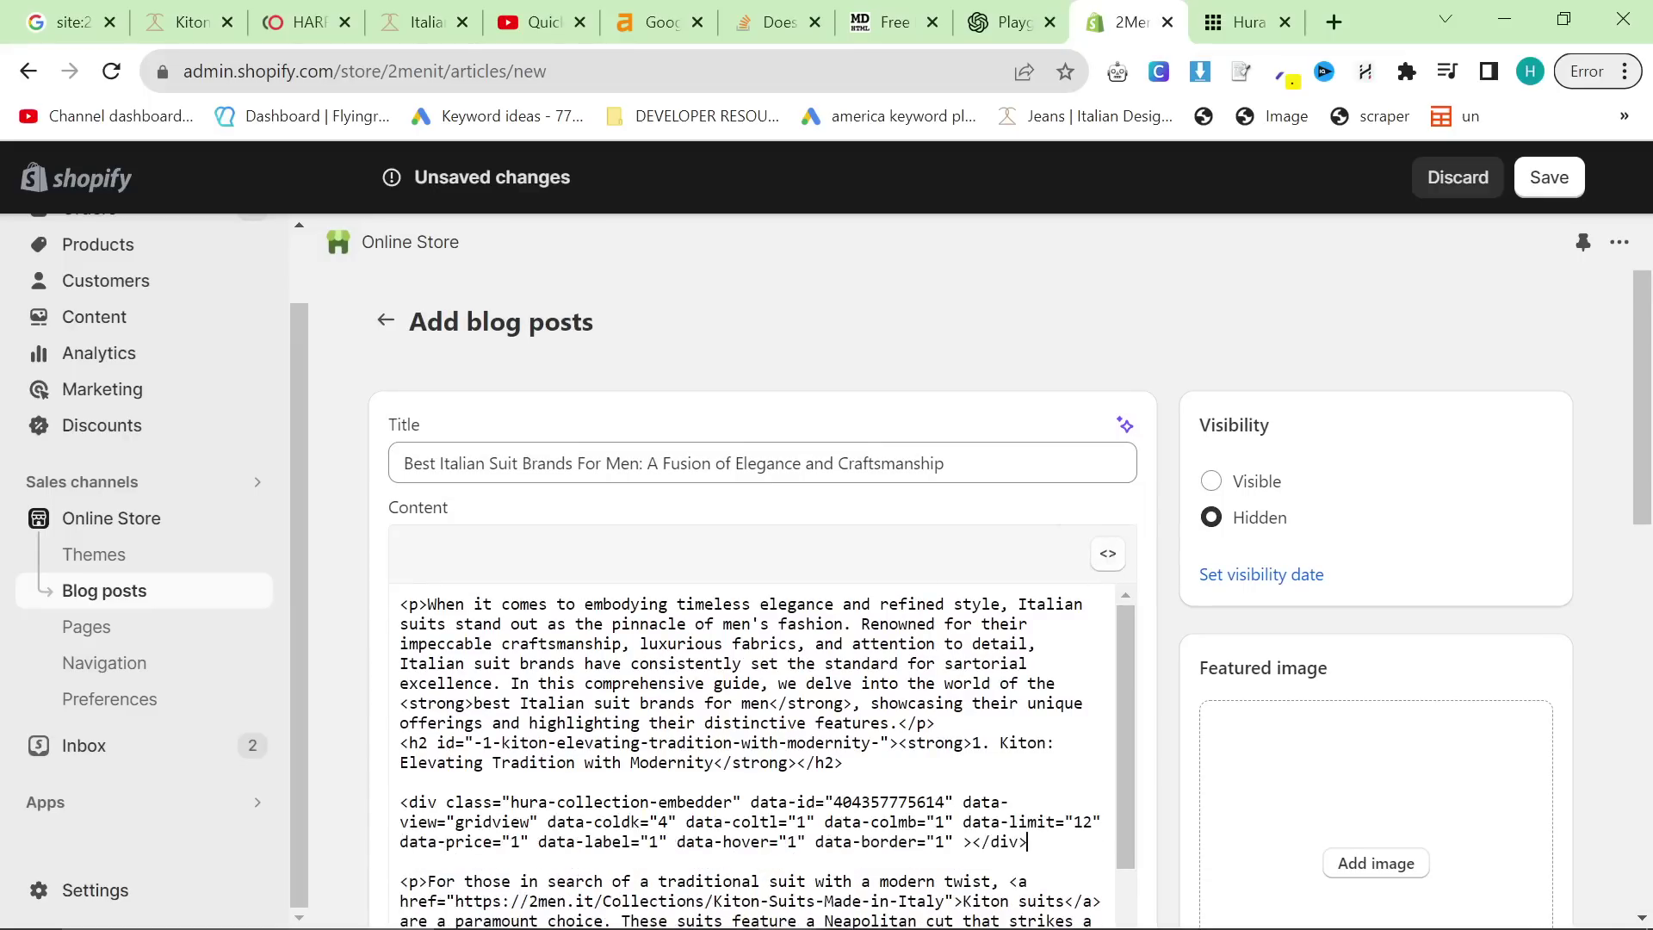
pyautogui.click(1107, 556)
pyautogui.scroll(-1, 1309, 737)
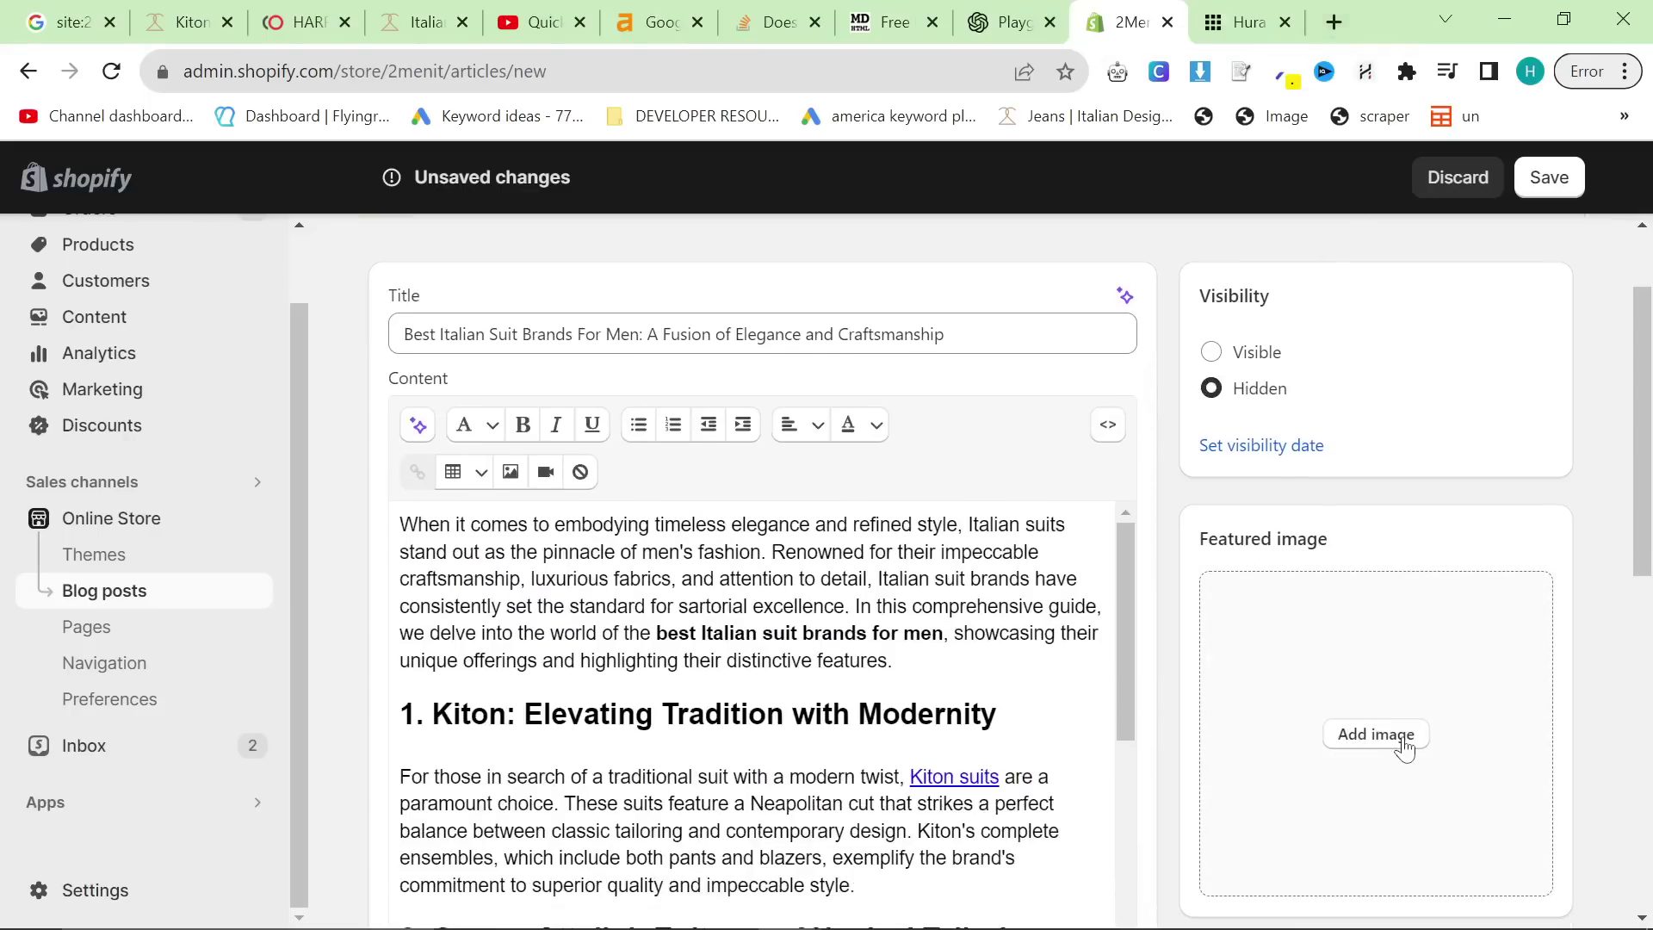
pyautogui.scroll(-15, 1289, 732)
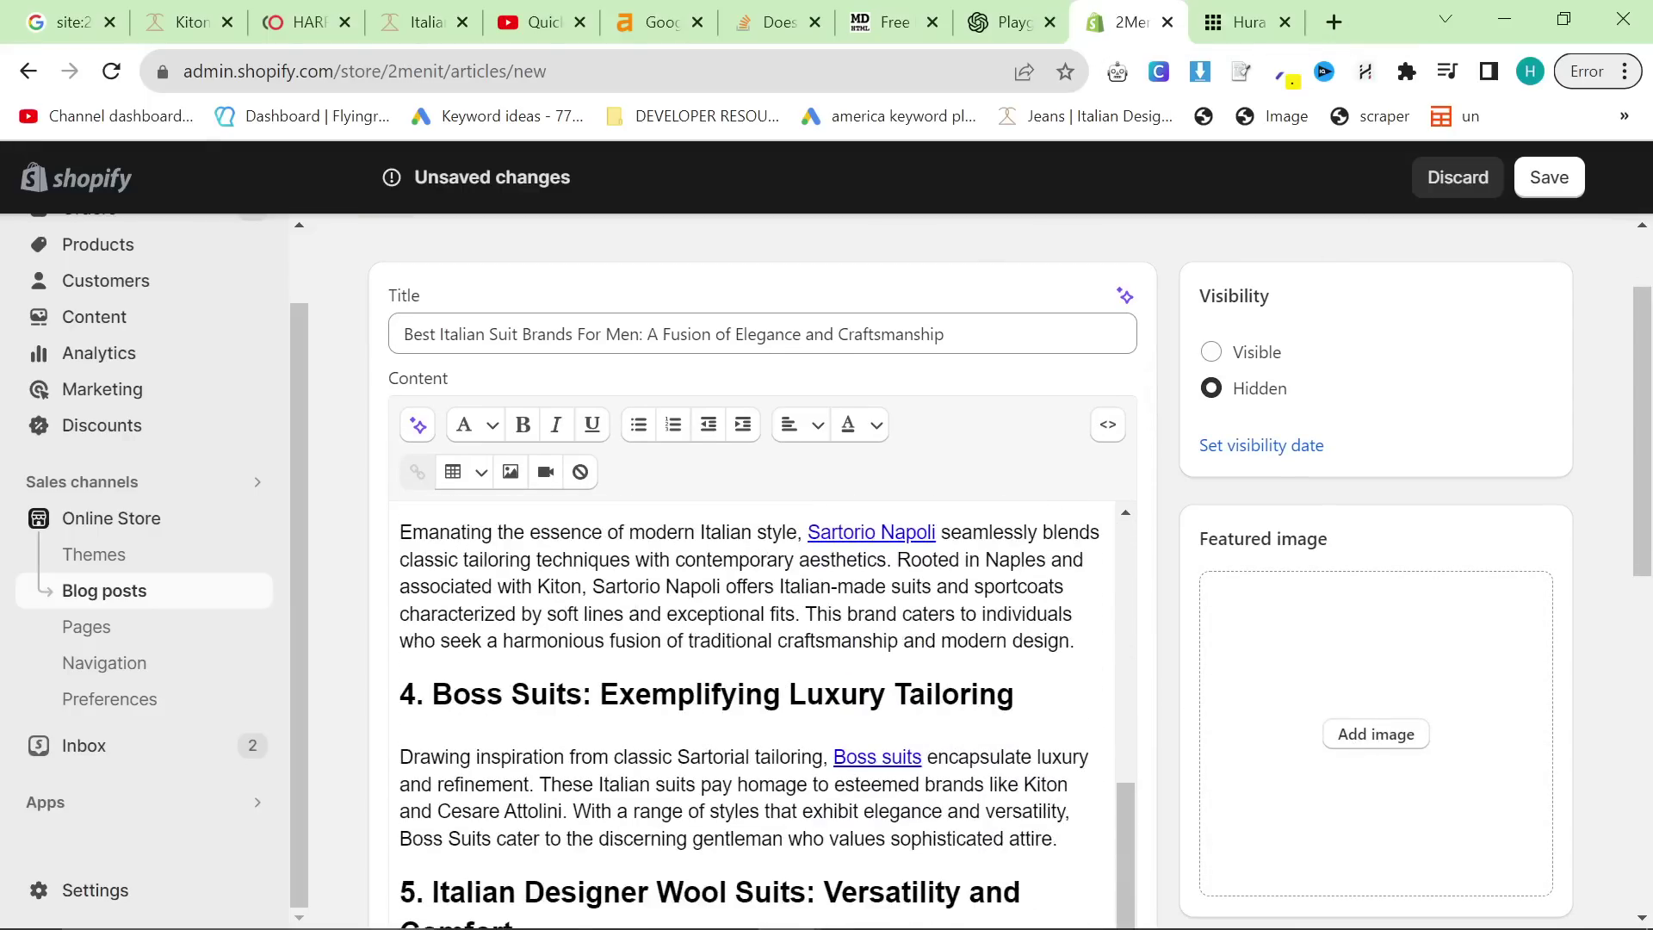
# Change the URL handle to best-italian-suit-brands-for-men-2023
pyautogui.click(1045, 601)
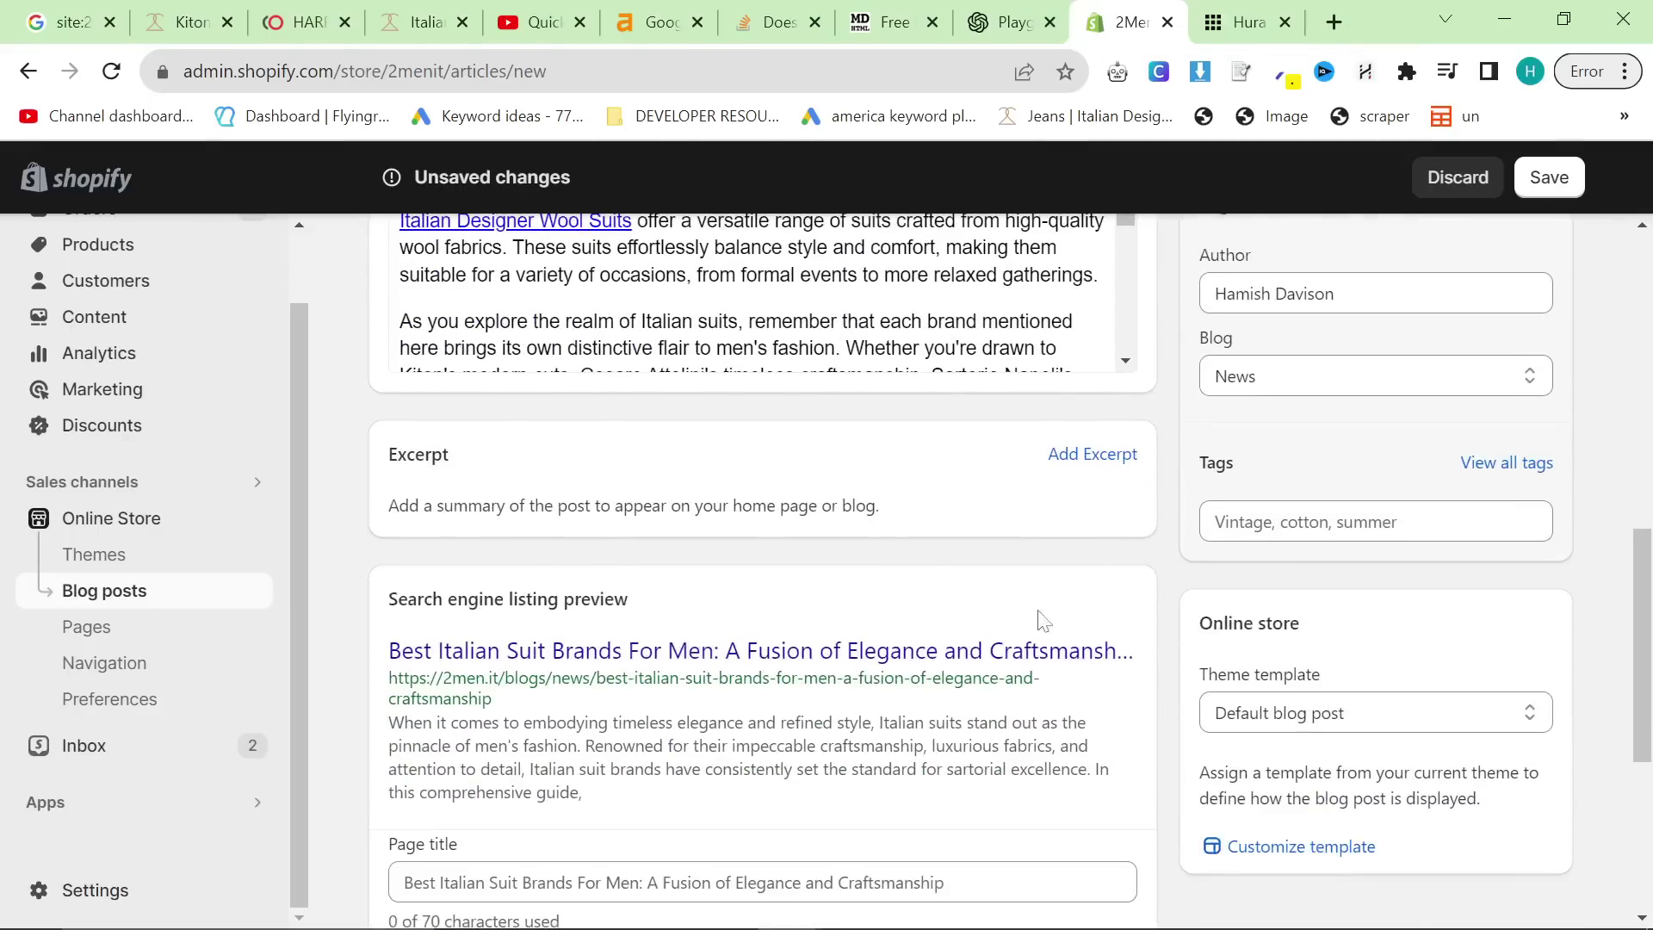
pyautogui.scroll(-5, 1044, 607)
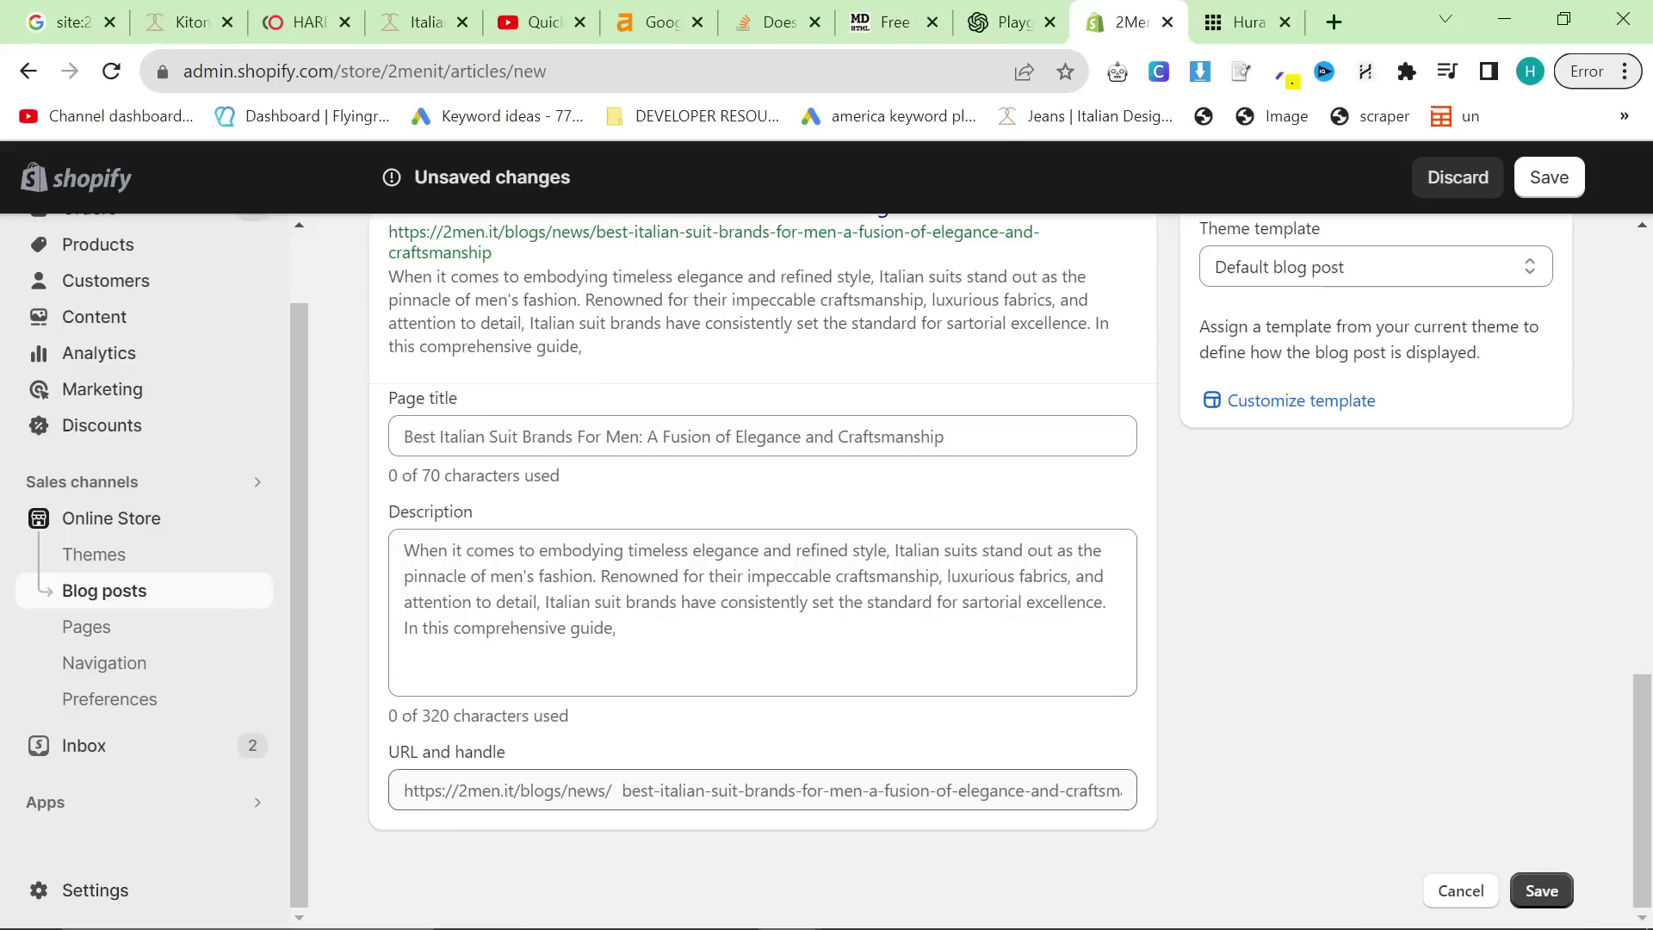
pyautogui.click(622, 789)
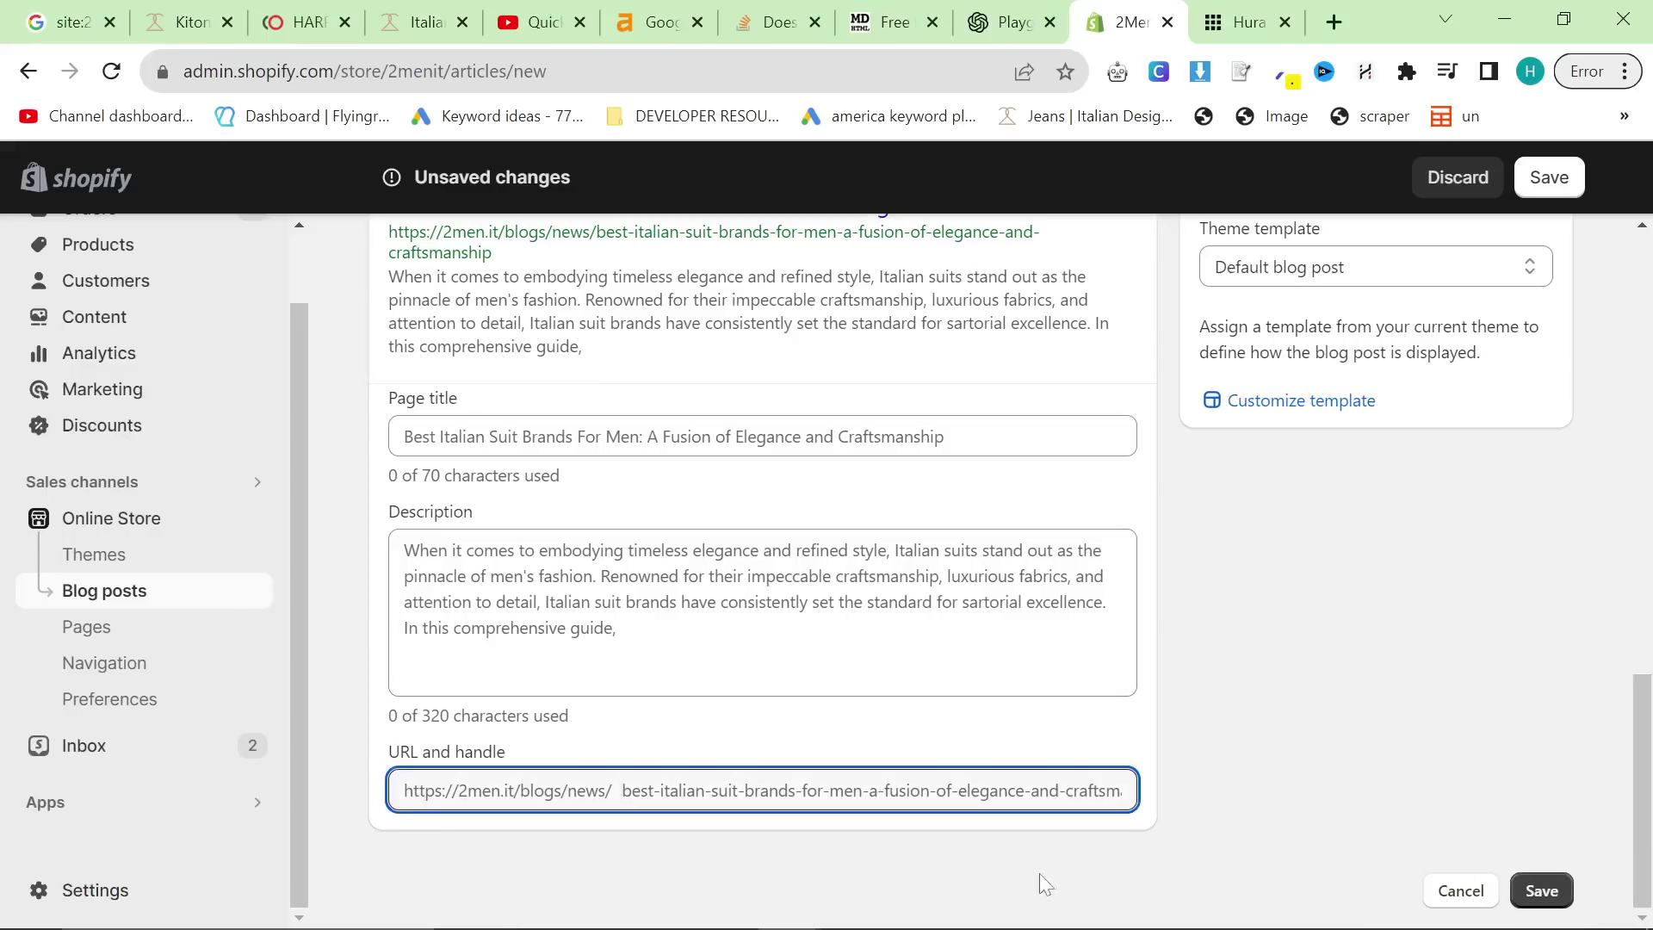
pyautogui.hotkey('shift', 'End')
pyautogui.write('best')
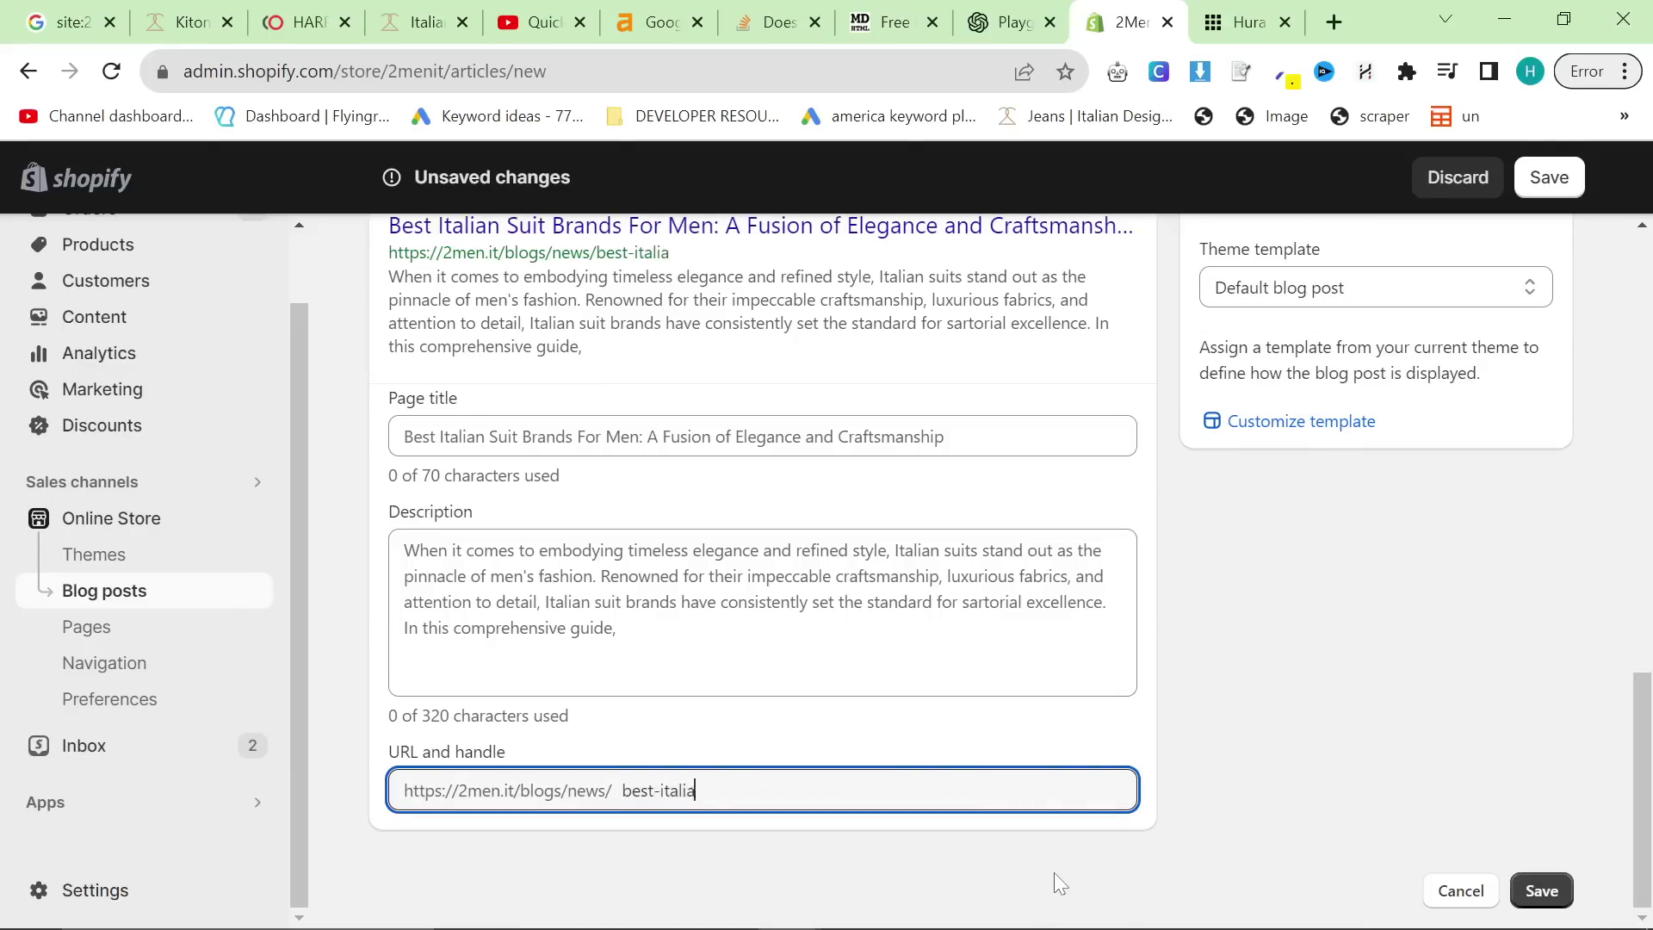
pyautogui.write('-italian-suit-brands-fo')
pyautogui.press('BackSpace')
pyautogui.write('or-men-2023')
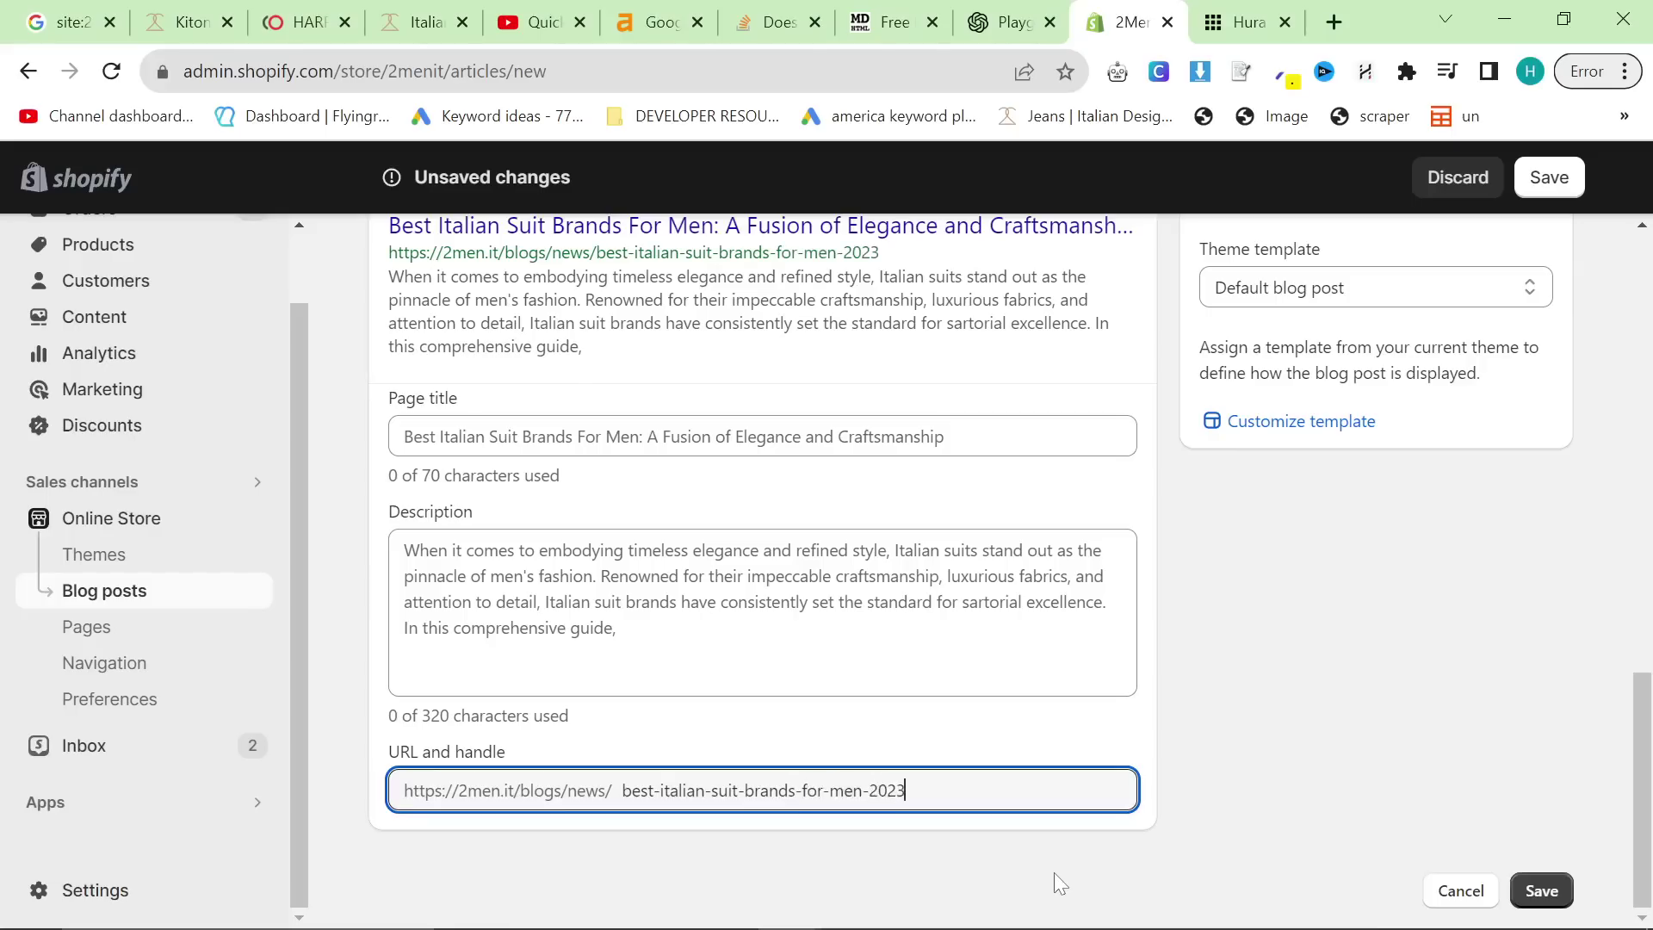
# Assign the post to the journal blog
pyautogui.scroll(6, 1183, 673)
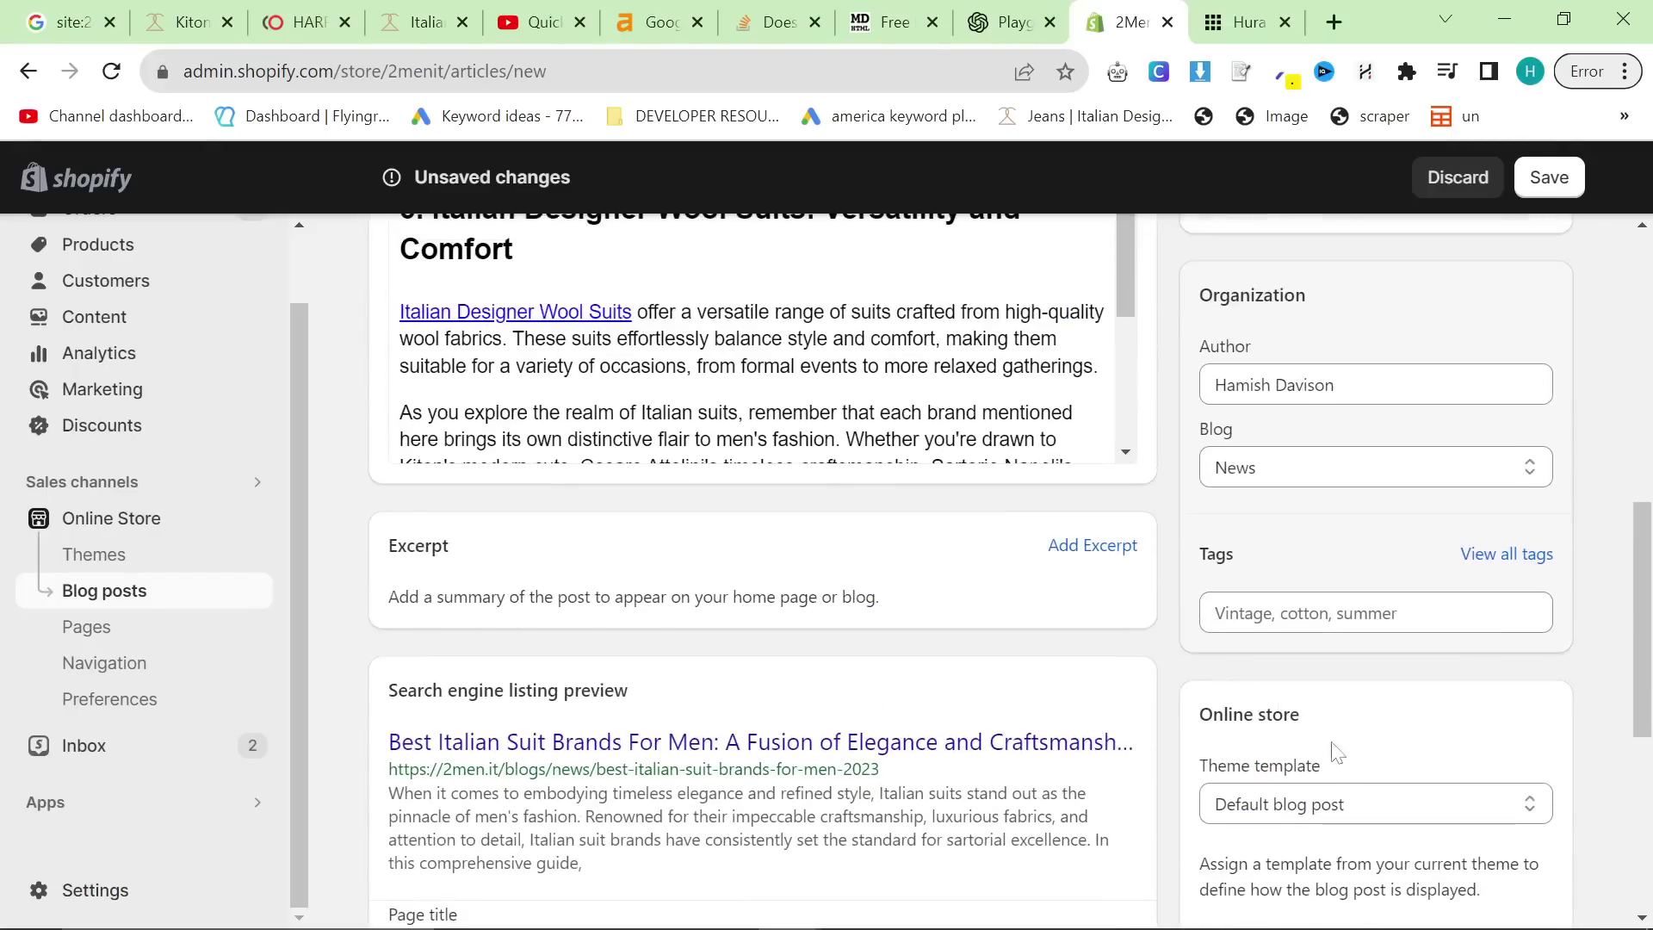
pyautogui.scroll(-5, 1335, 706)
pyautogui.scroll(3, 1321, 670)
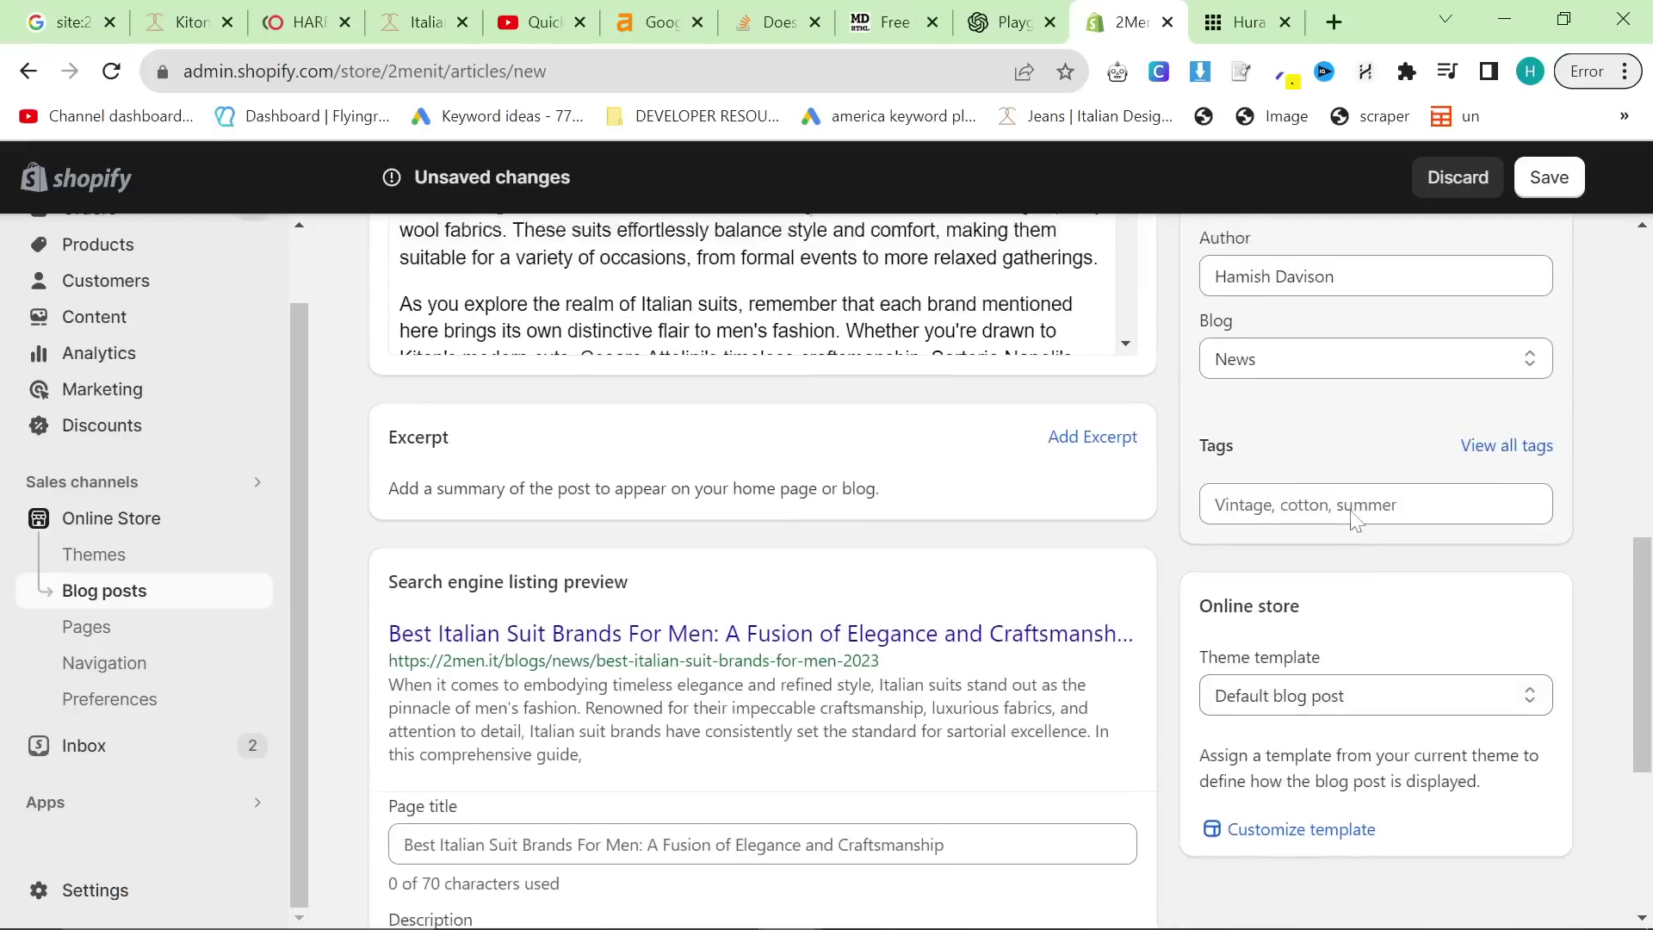
pyautogui.scroll(3, 1352, 521)
pyautogui.click(1307, 597)
pyautogui.click(1295, 671)
pyautogui.click(1278, 638)
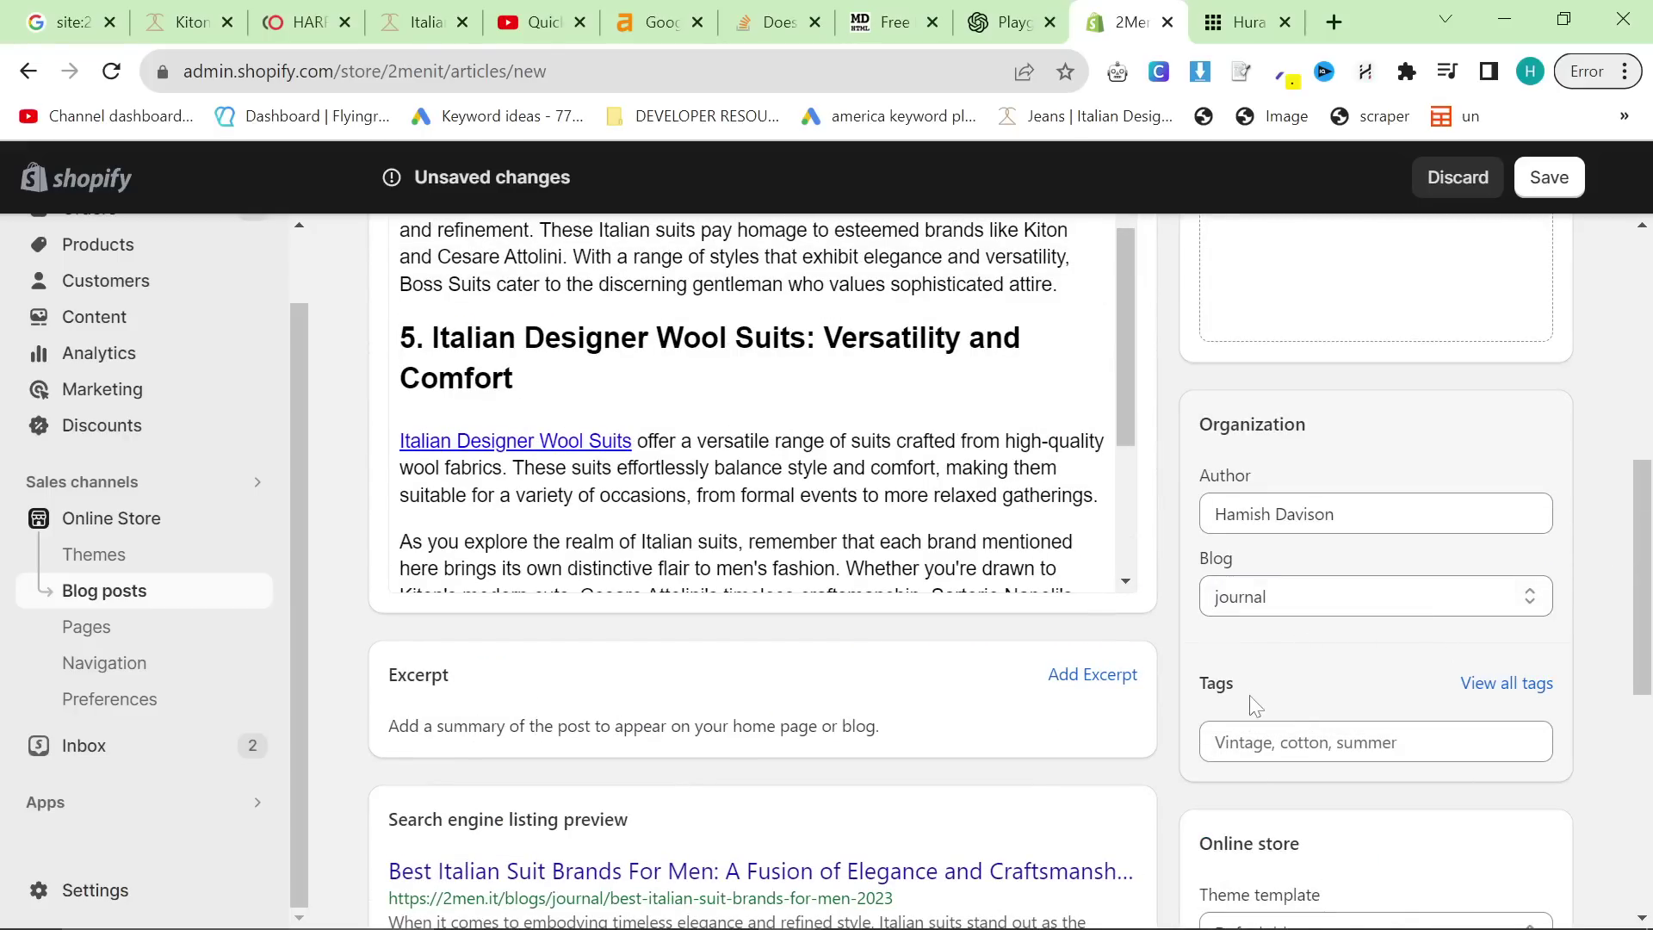
# Save the new blog post
pyautogui.scroll(5, 1221, 685)
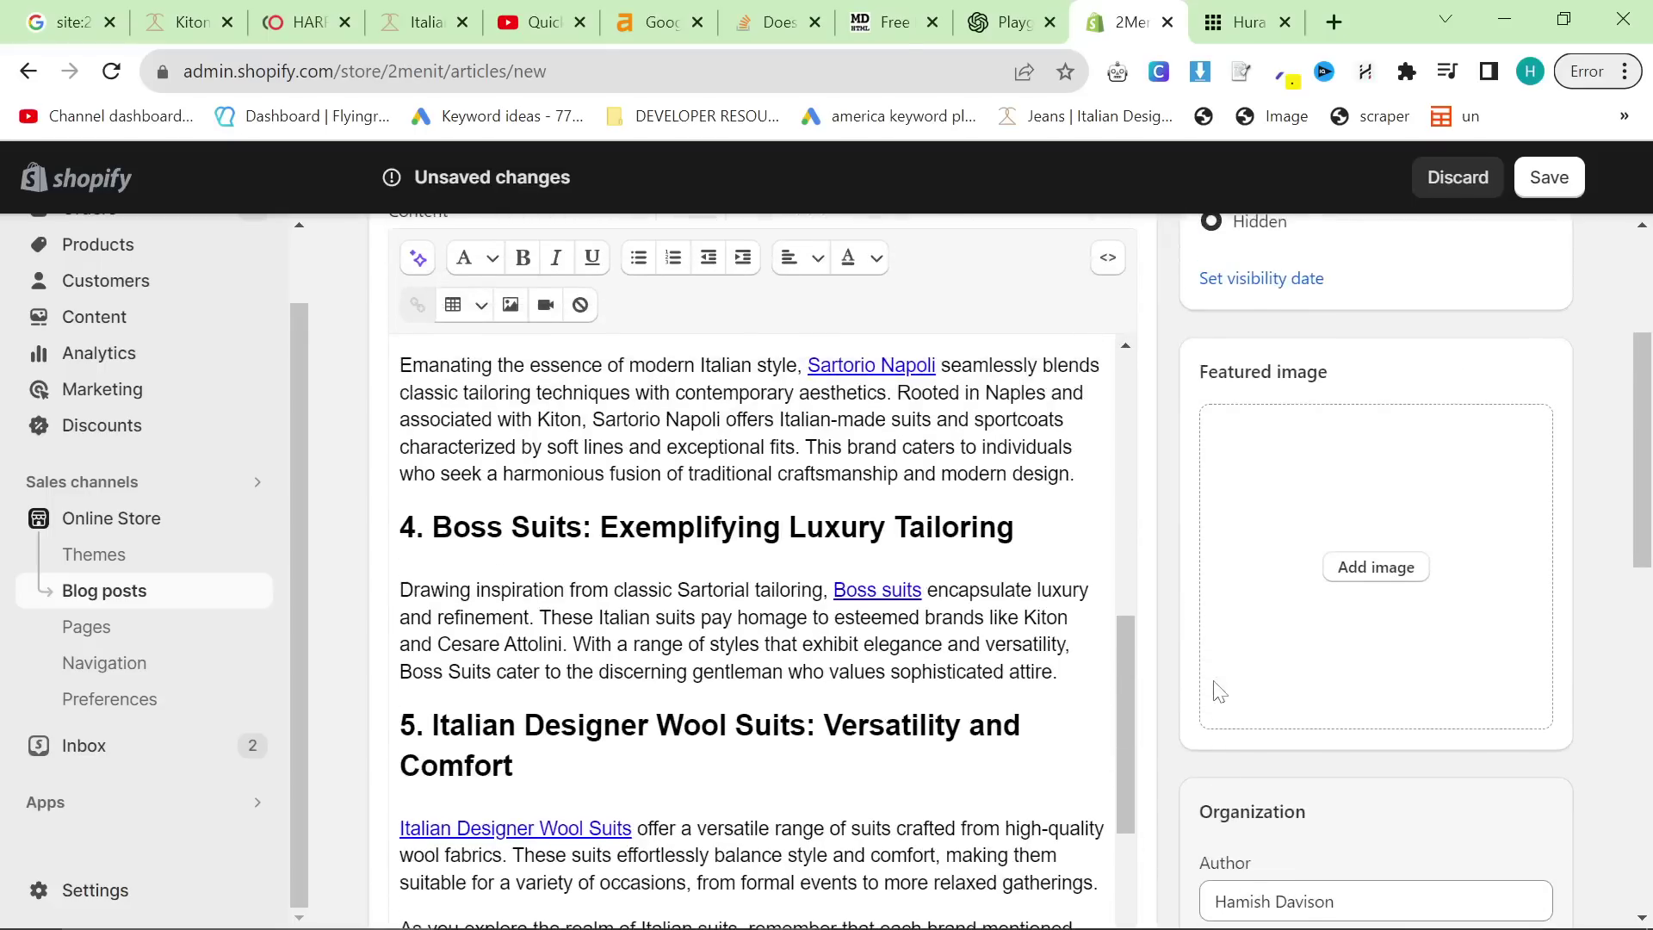
pyautogui.scroll(3, 750, 637)
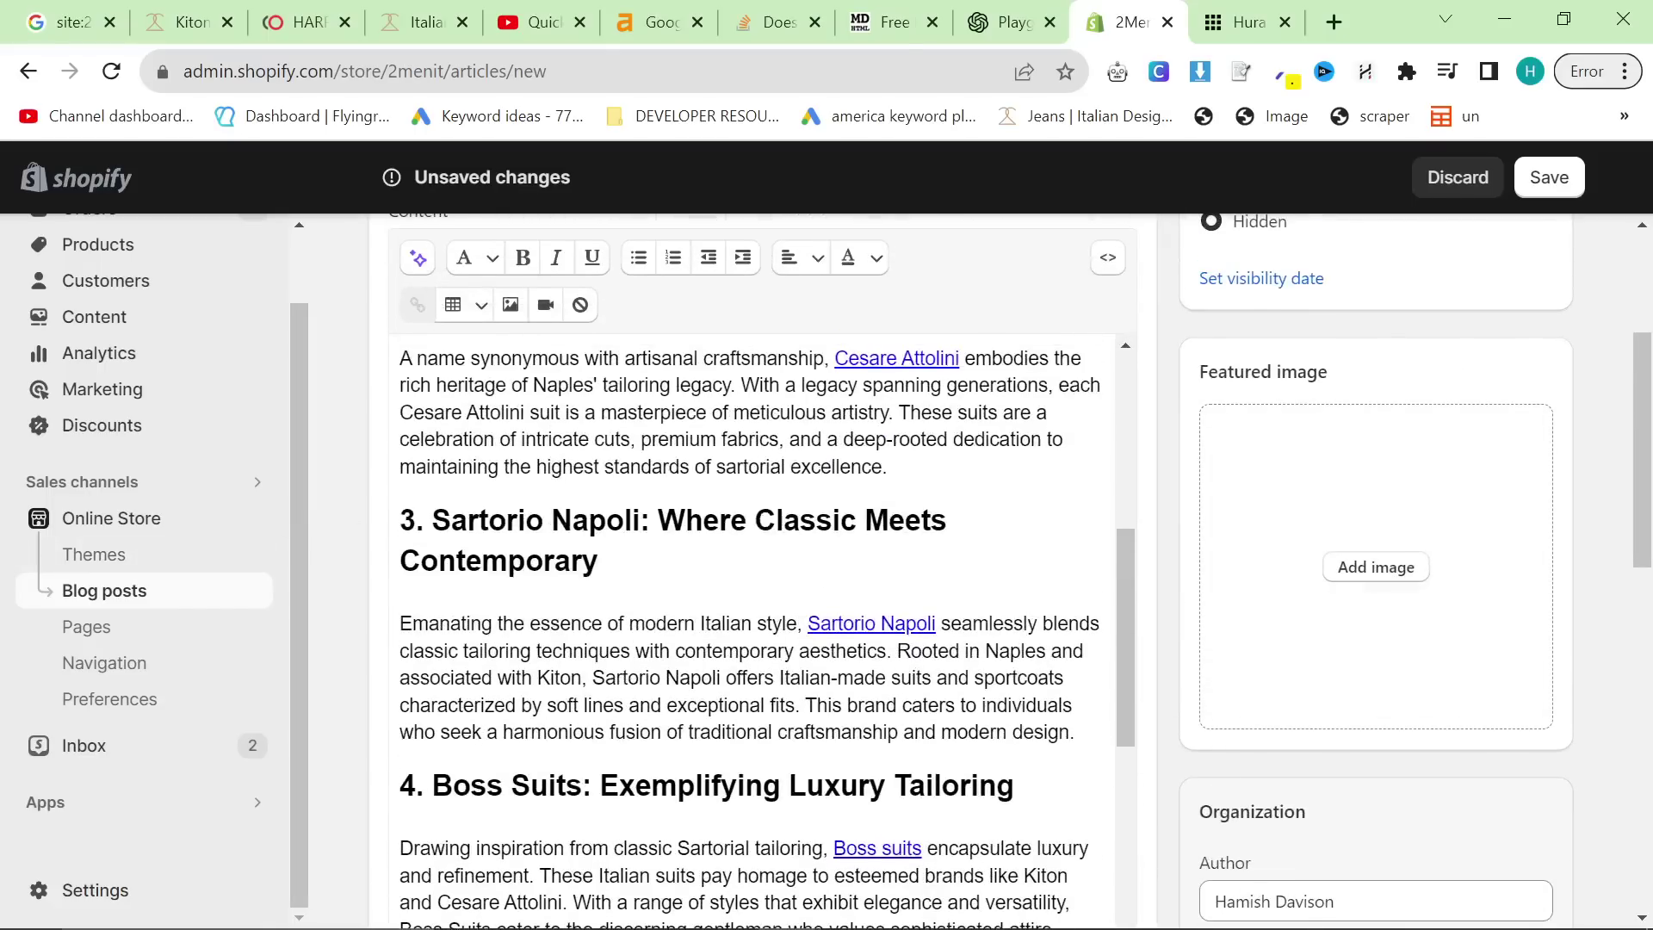
pyautogui.scroll(10, 1321, 432)
pyautogui.click(1549, 177)
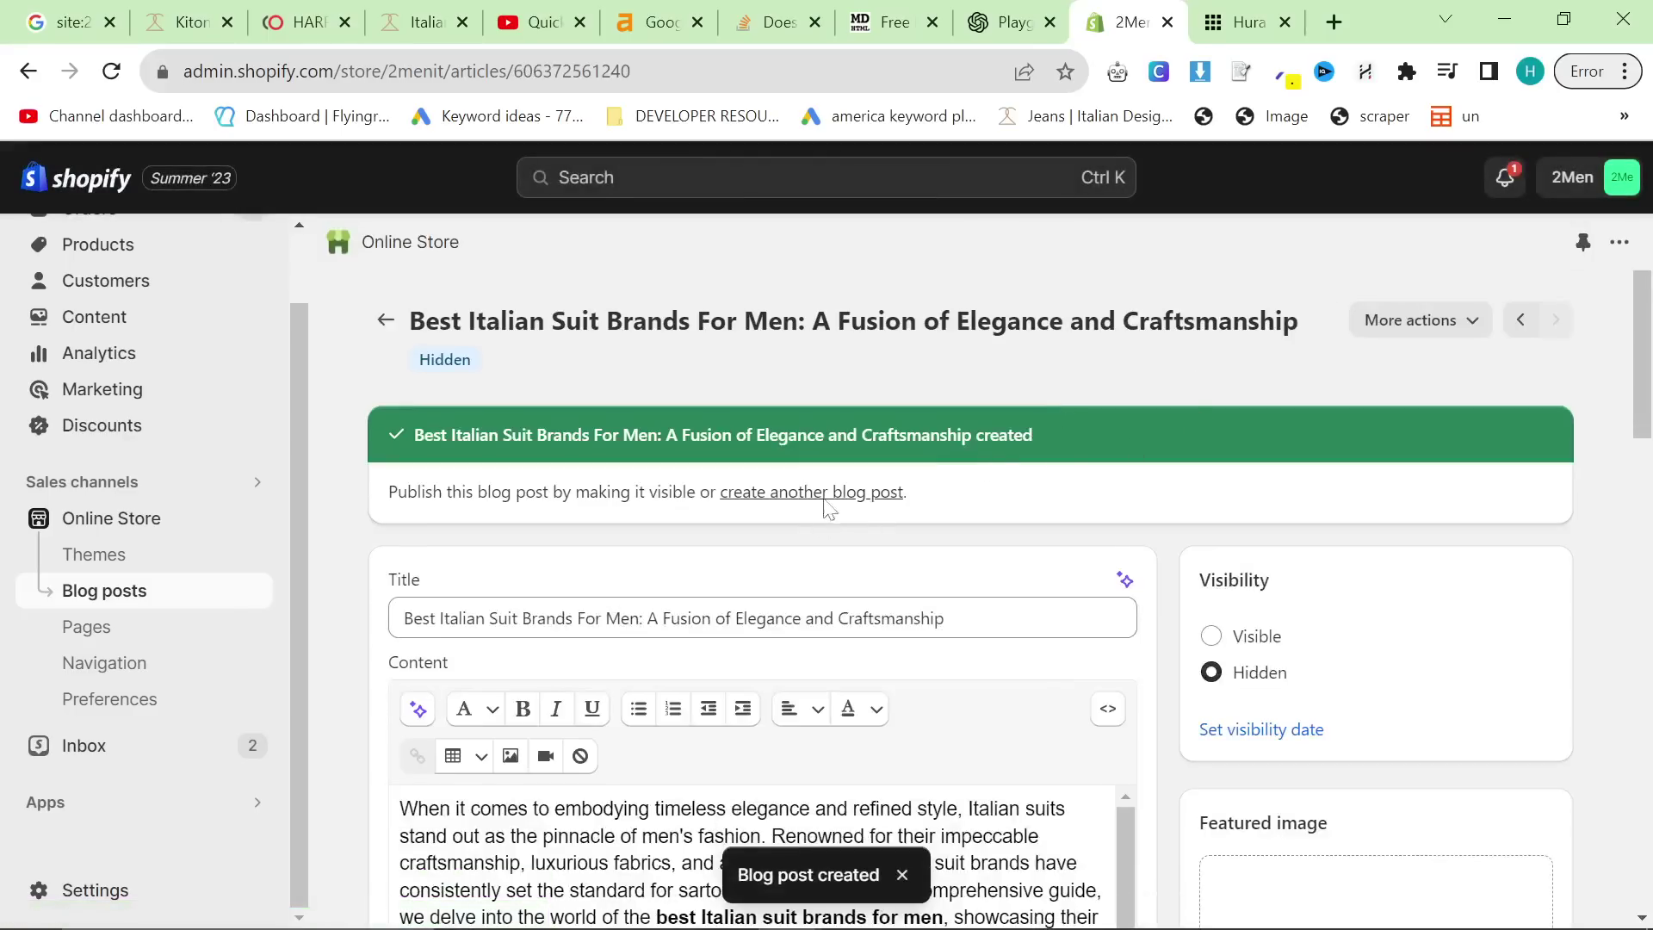
# Preview the post on the storefront, accepting cookies and checking the Kiton product grid
pyautogui.click(1408, 323)
pyautogui.click(1405, 383)
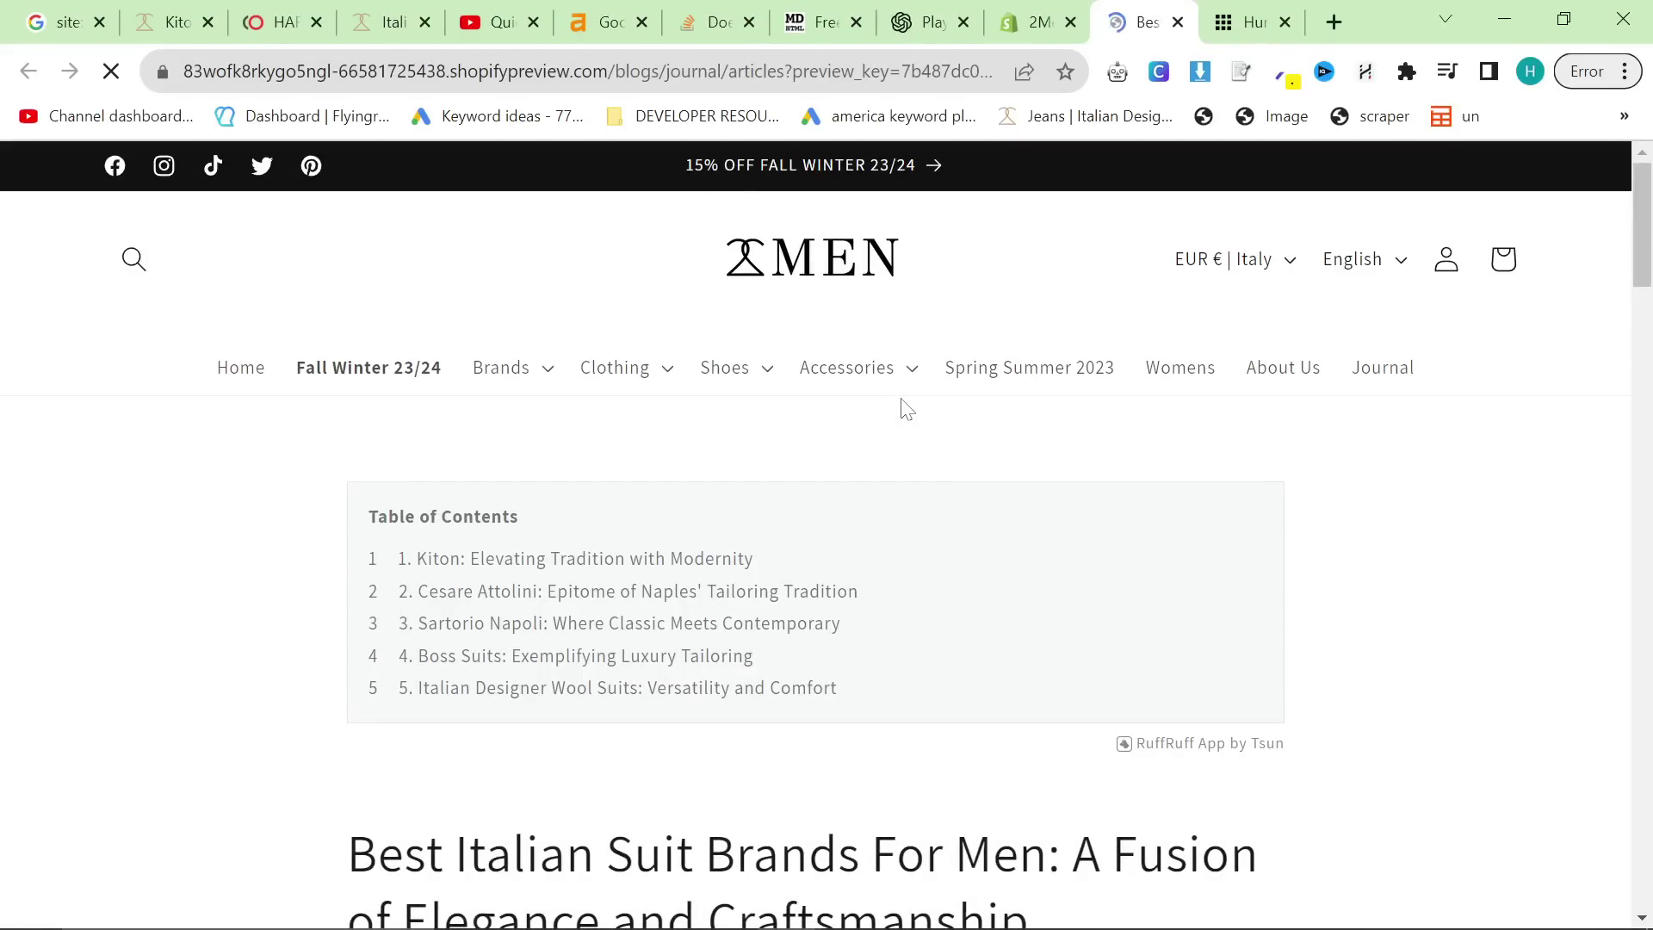
pyautogui.scroll(-10, 997, 476)
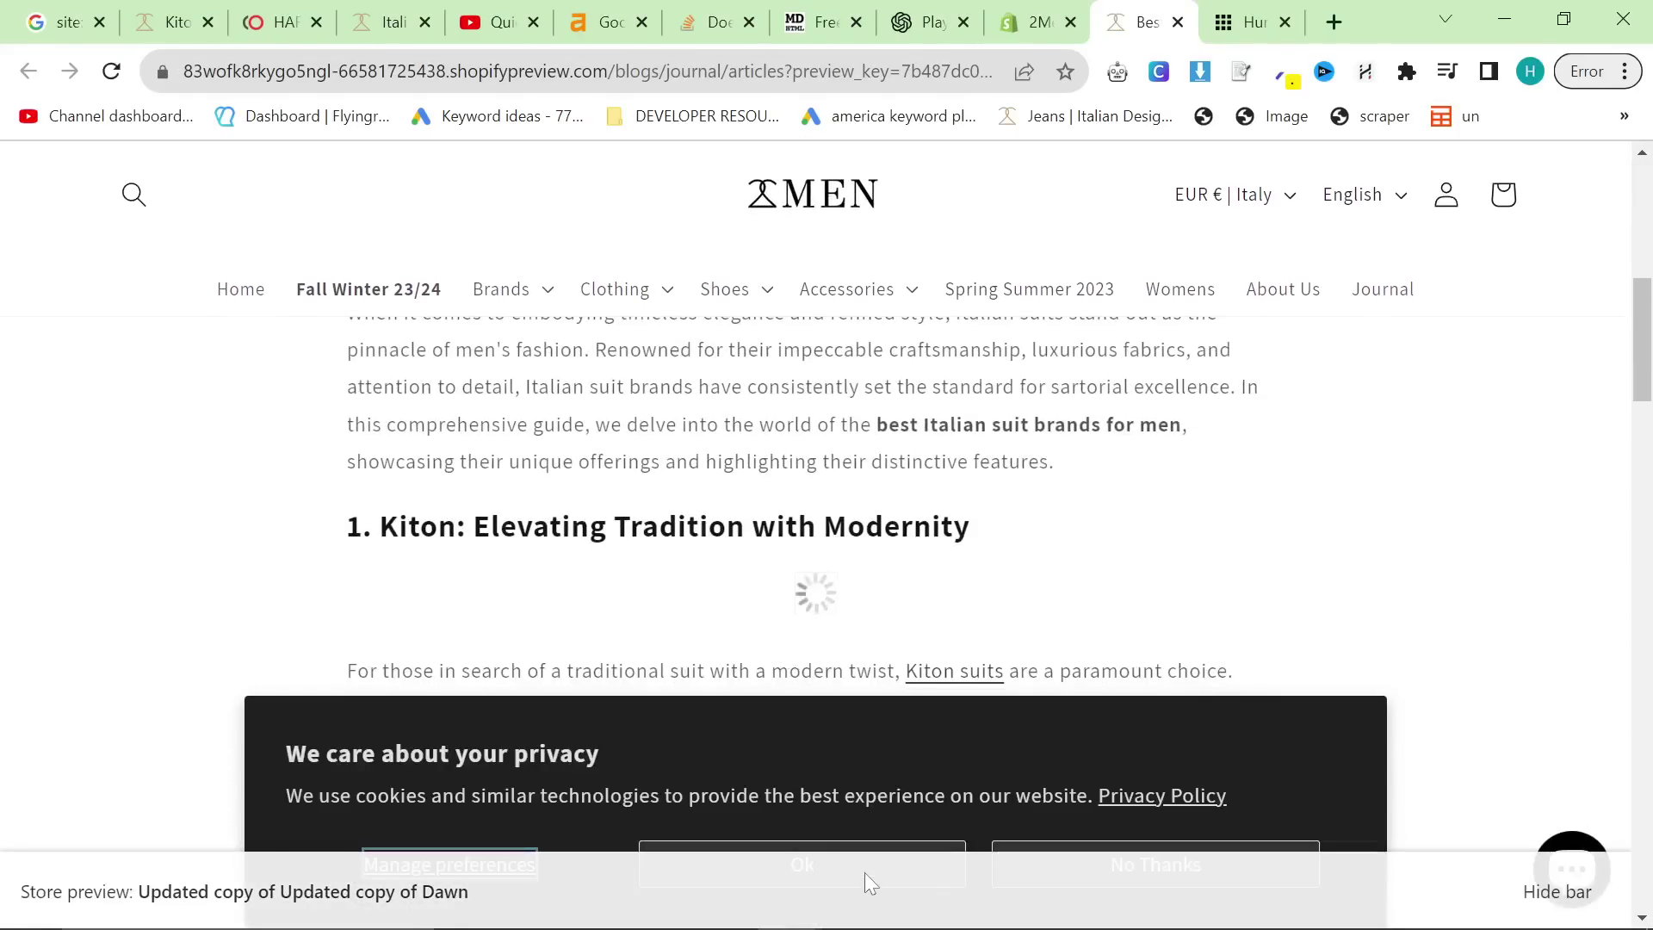
pyautogui.click(875, 852)
pyautogui.scroll(-6, 601, 620)
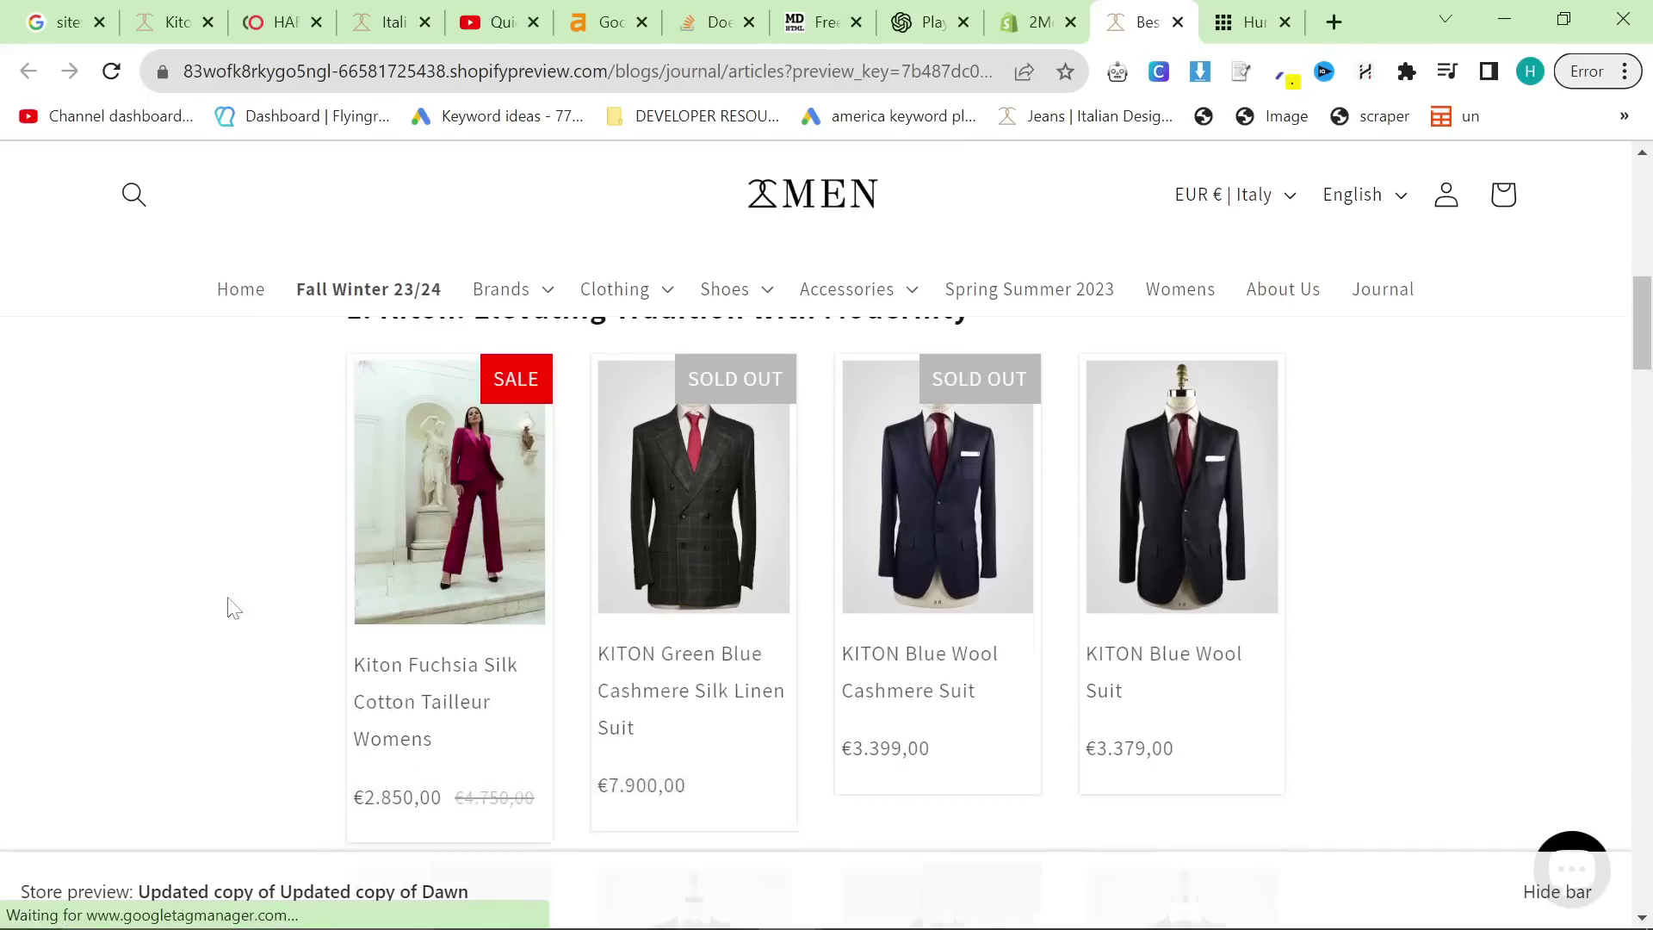
pyautogui.scroll(-2, 876, 639)
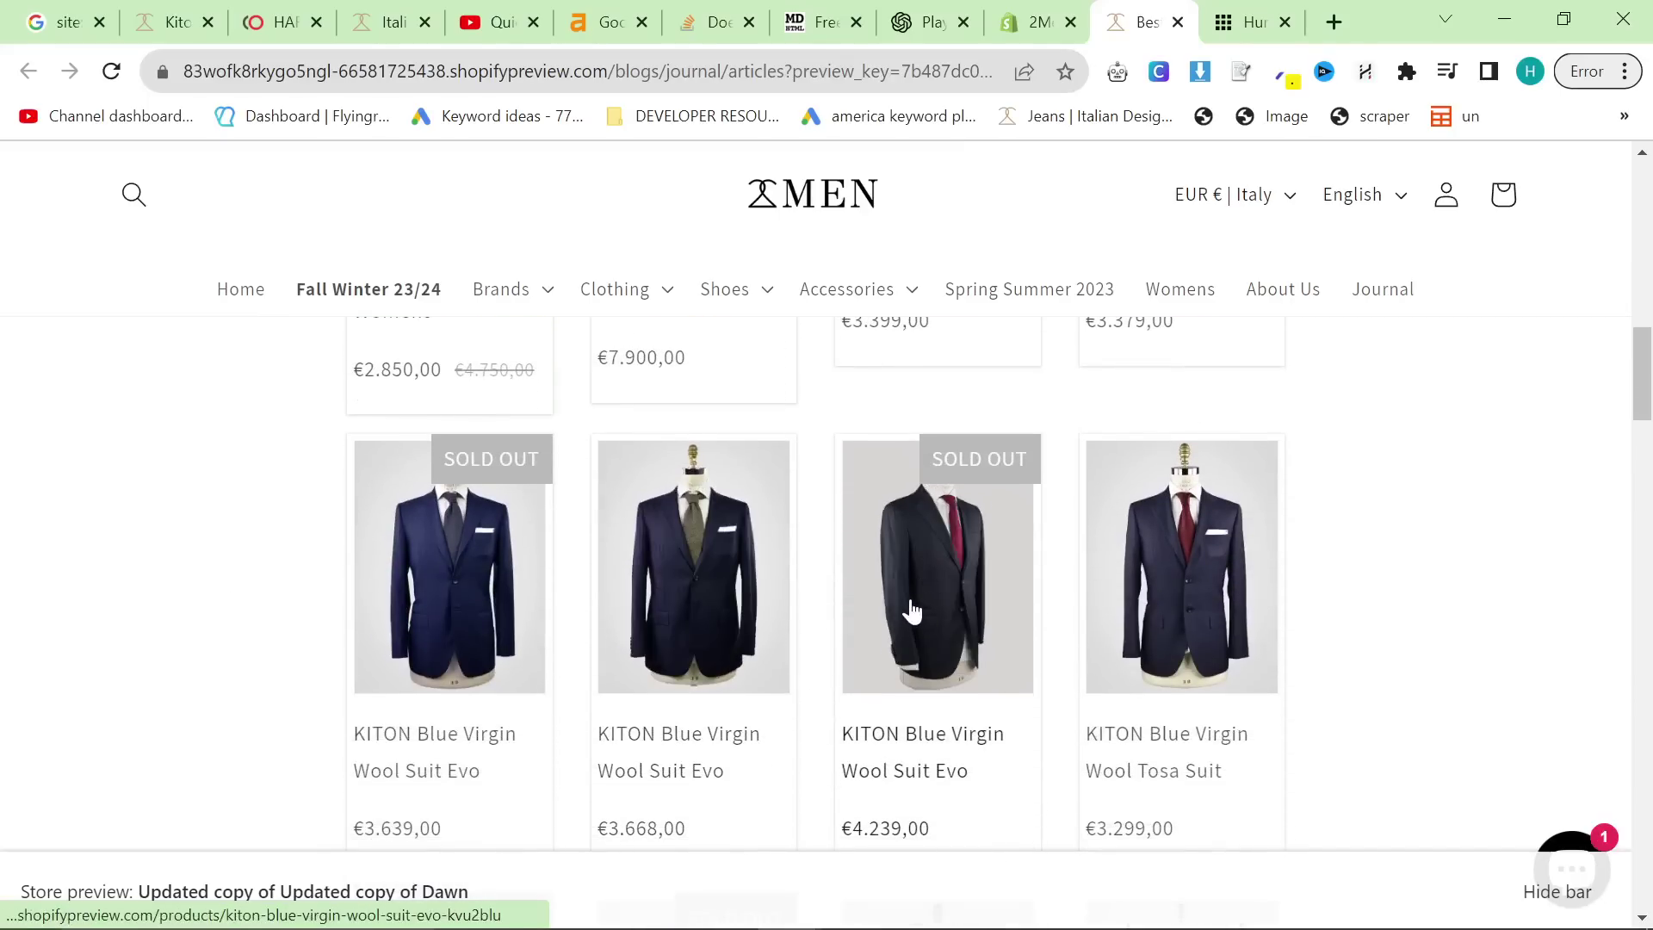
pyautogui.scroll(10, 905, 613)
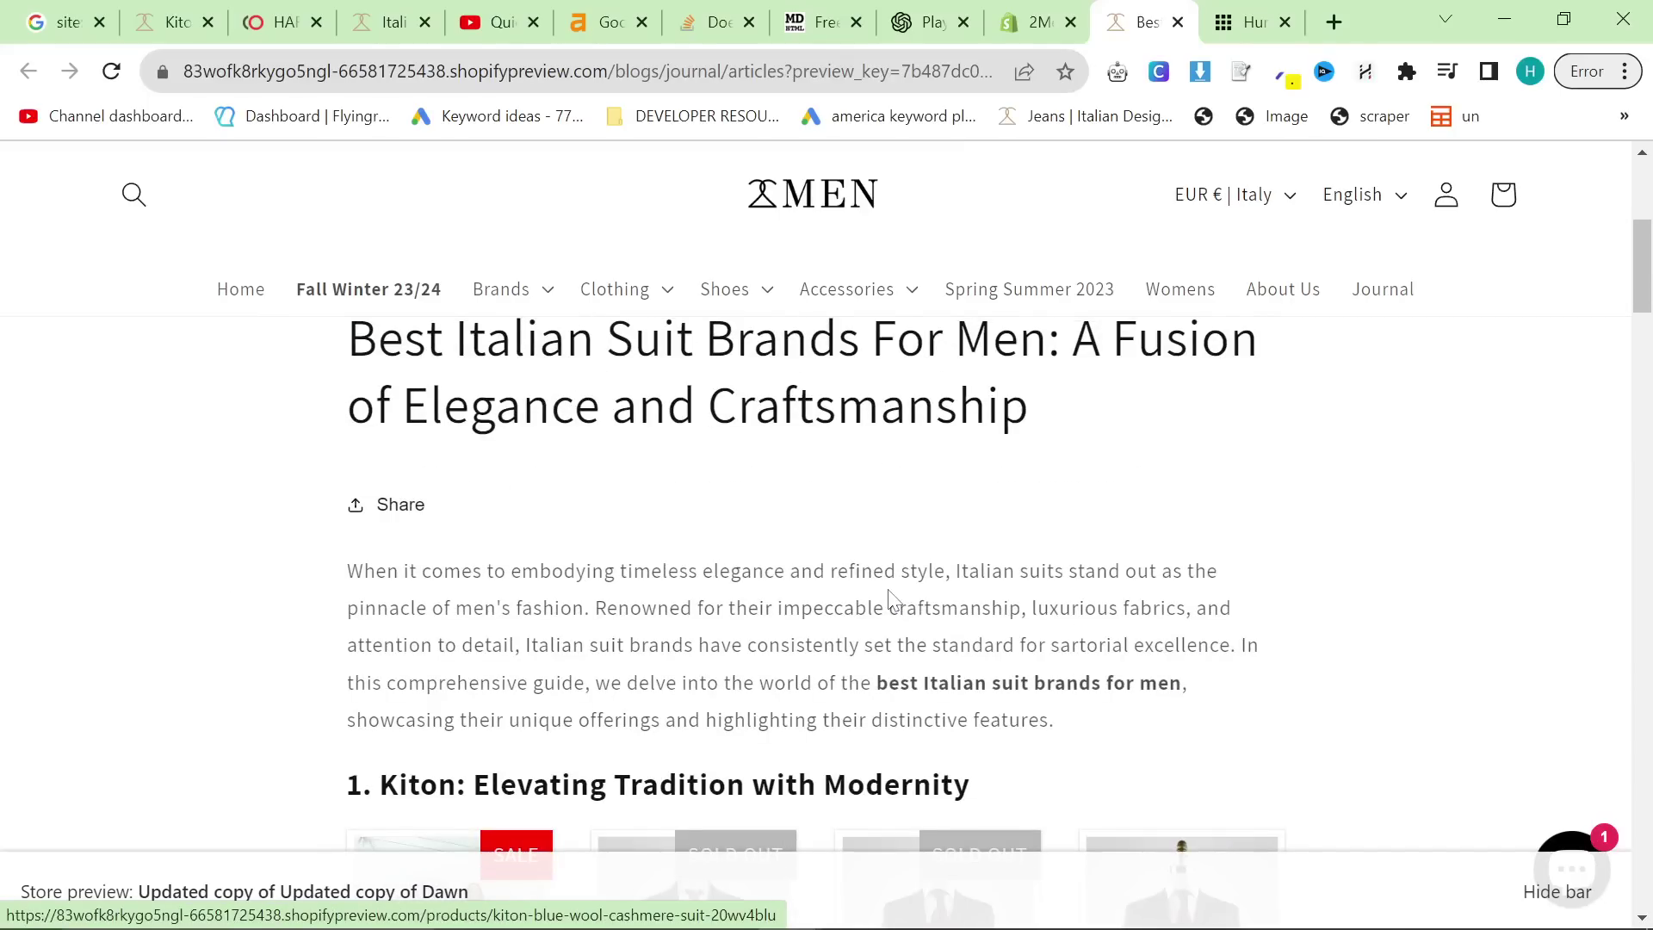
pyautogui.click(62, 22)
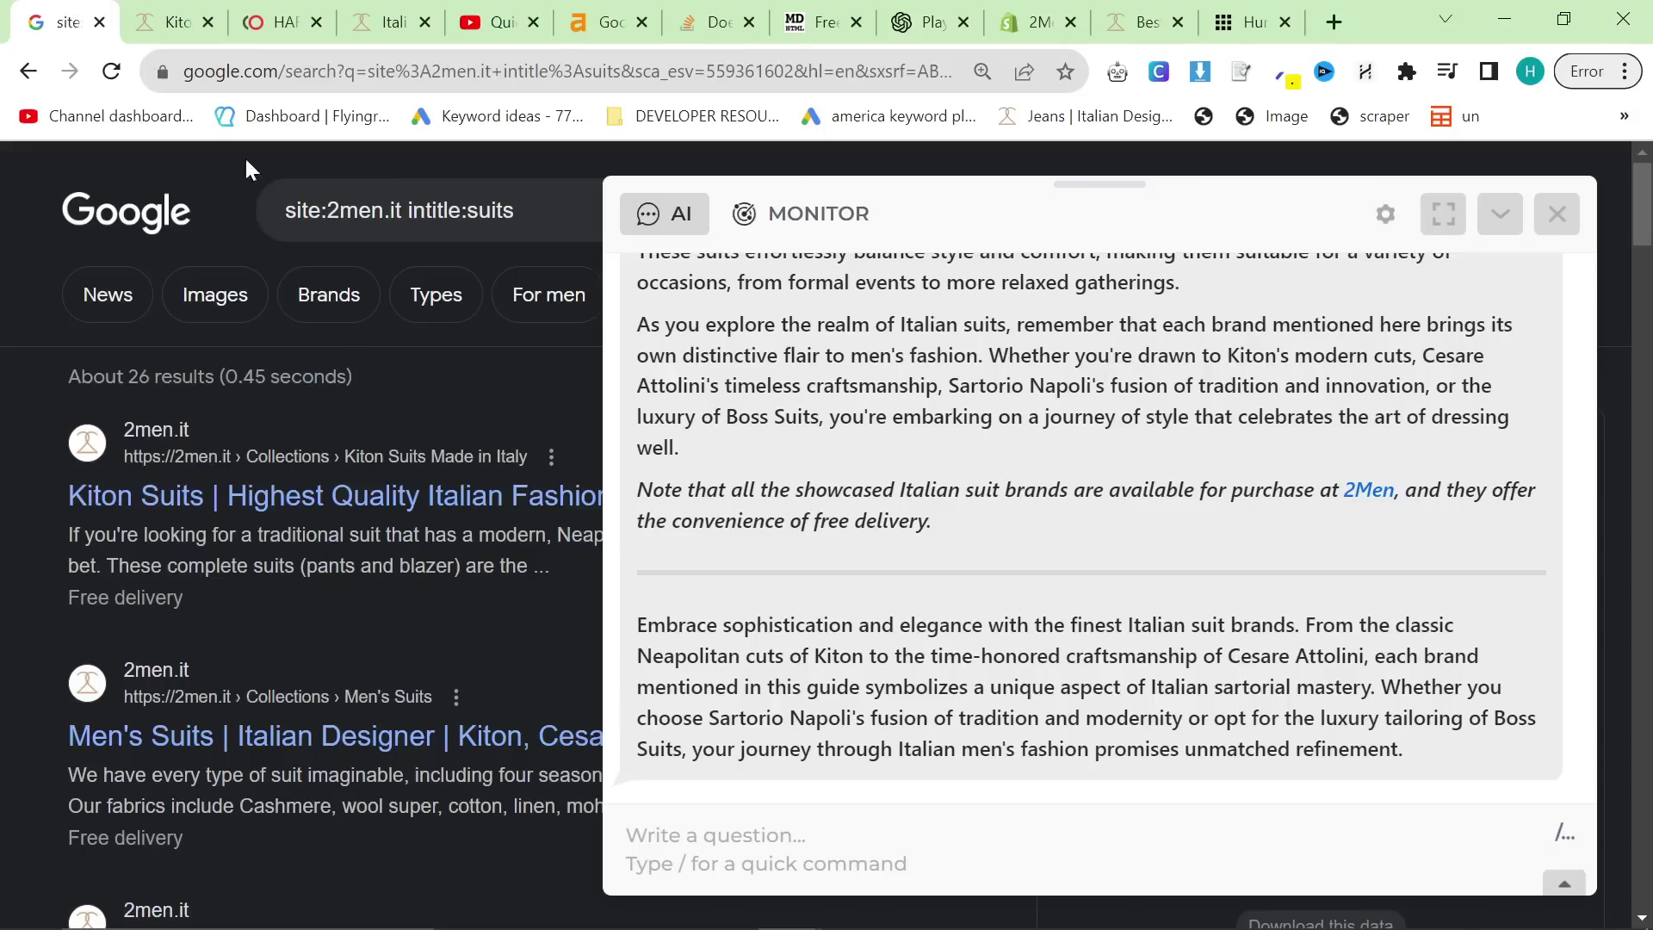
# Scroll the Google results and close the AI assistant panel
pyautogui.scroll(-18, 501, 603)
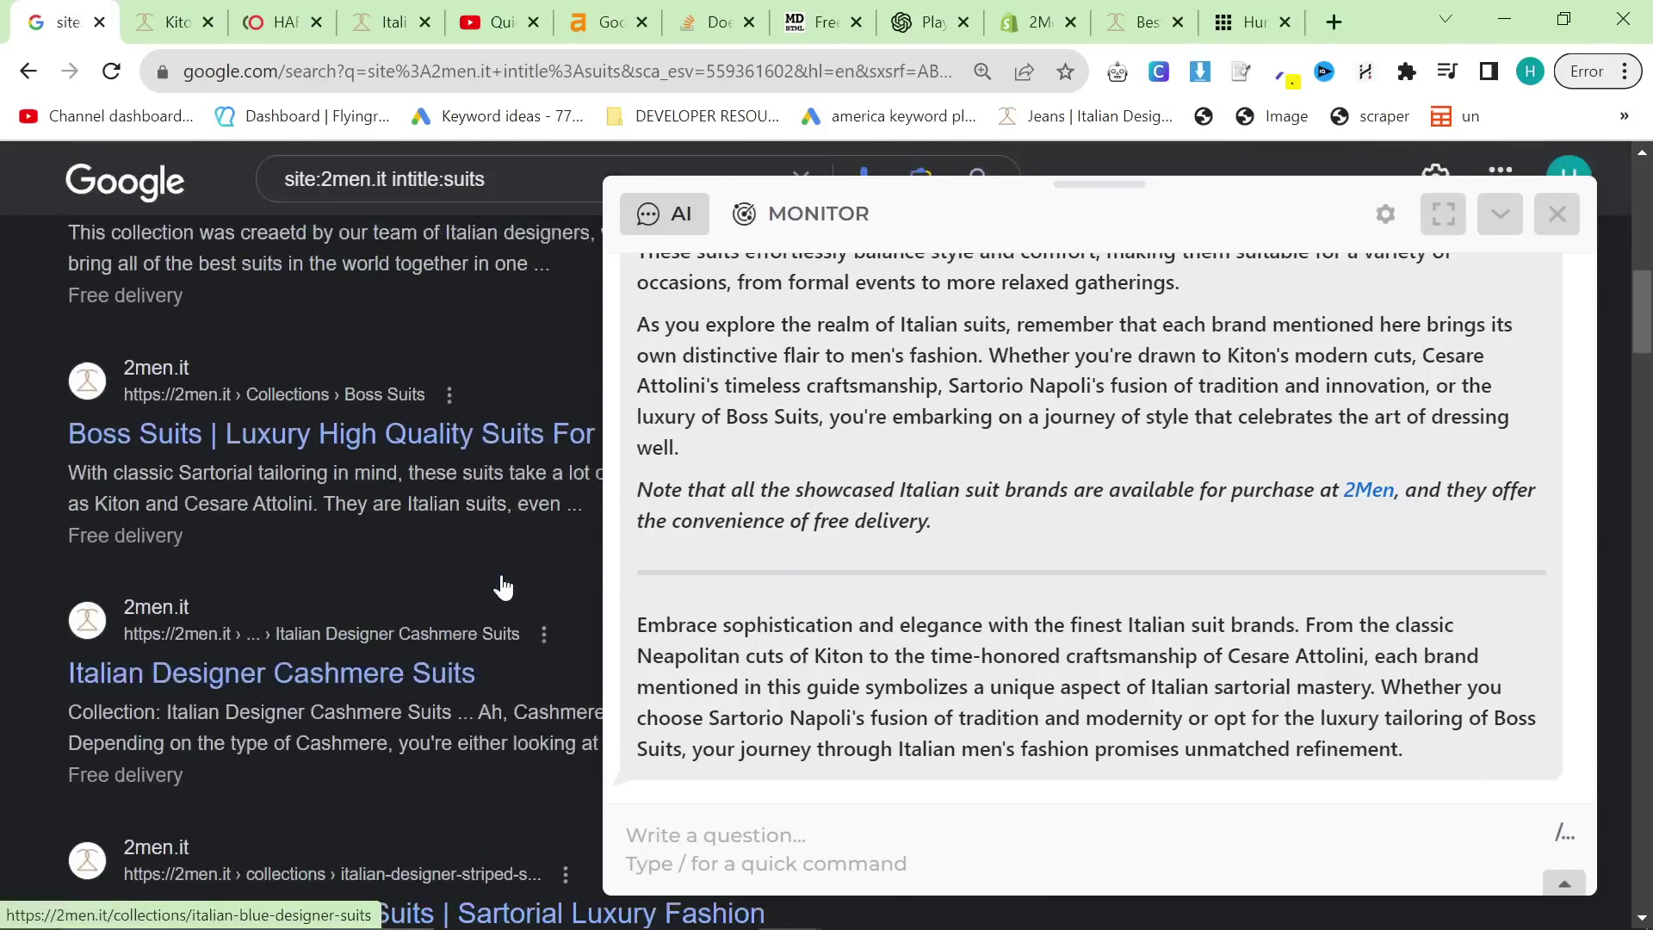
pyautogui.scroll(-7, 468, 592)
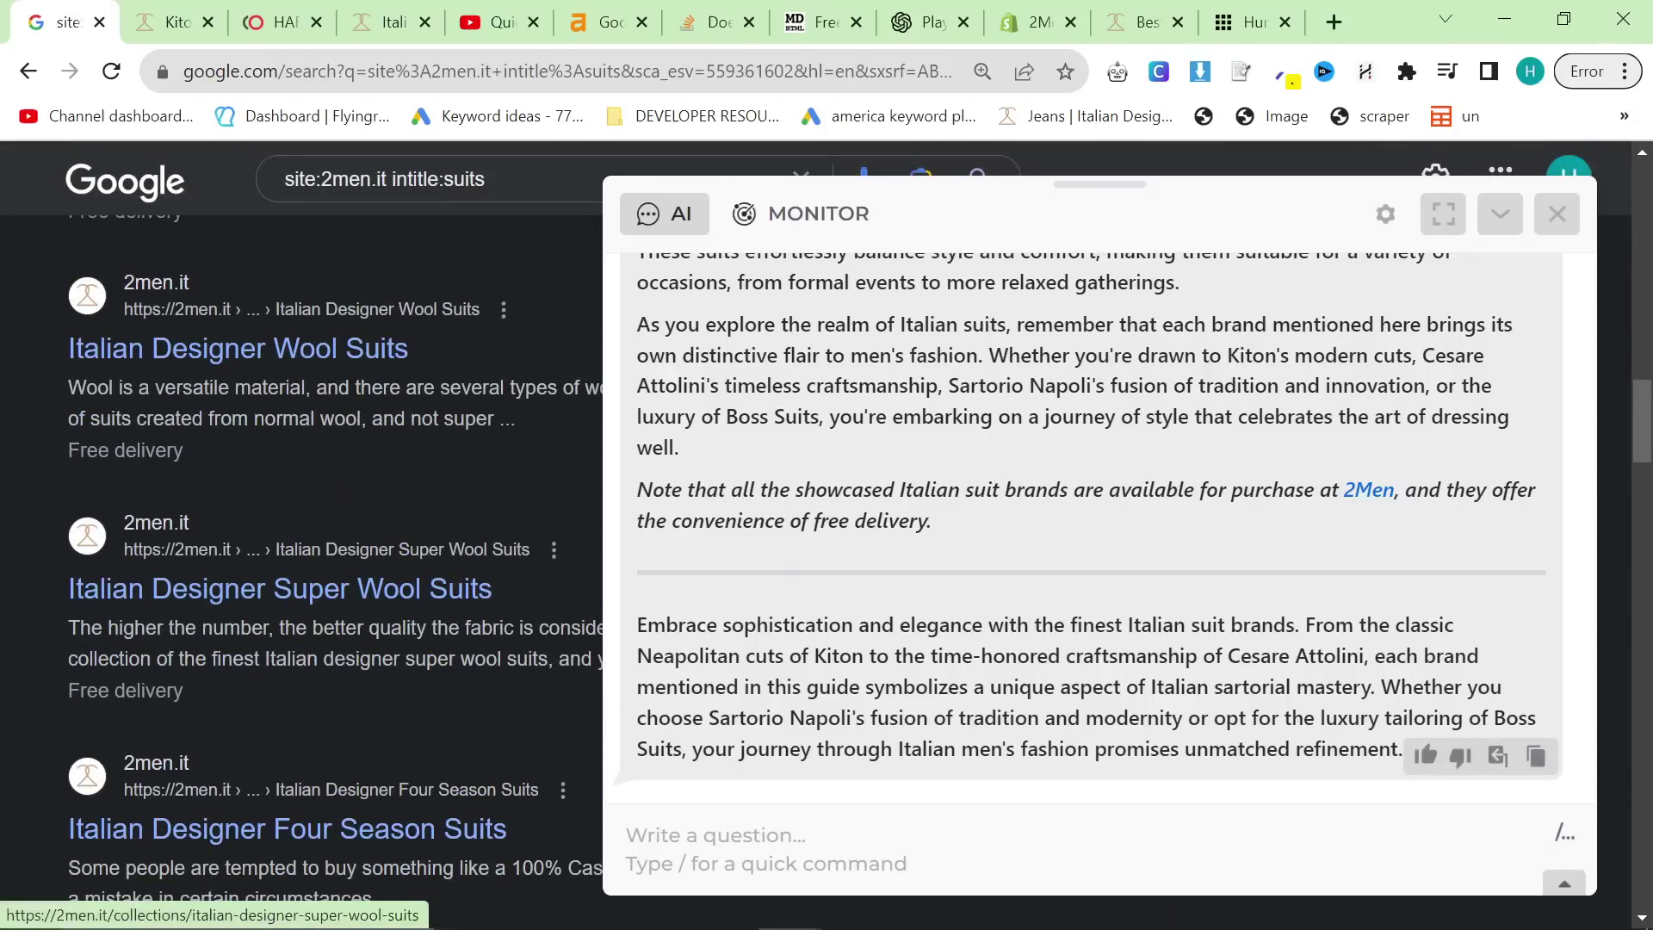
pyautogui.scroll(8, 468, 592)
pyautogui.scroll(-6, 52, 614)
pyautogui.click(1555, 215)
pyautogui.scroll(2, 516, 627)
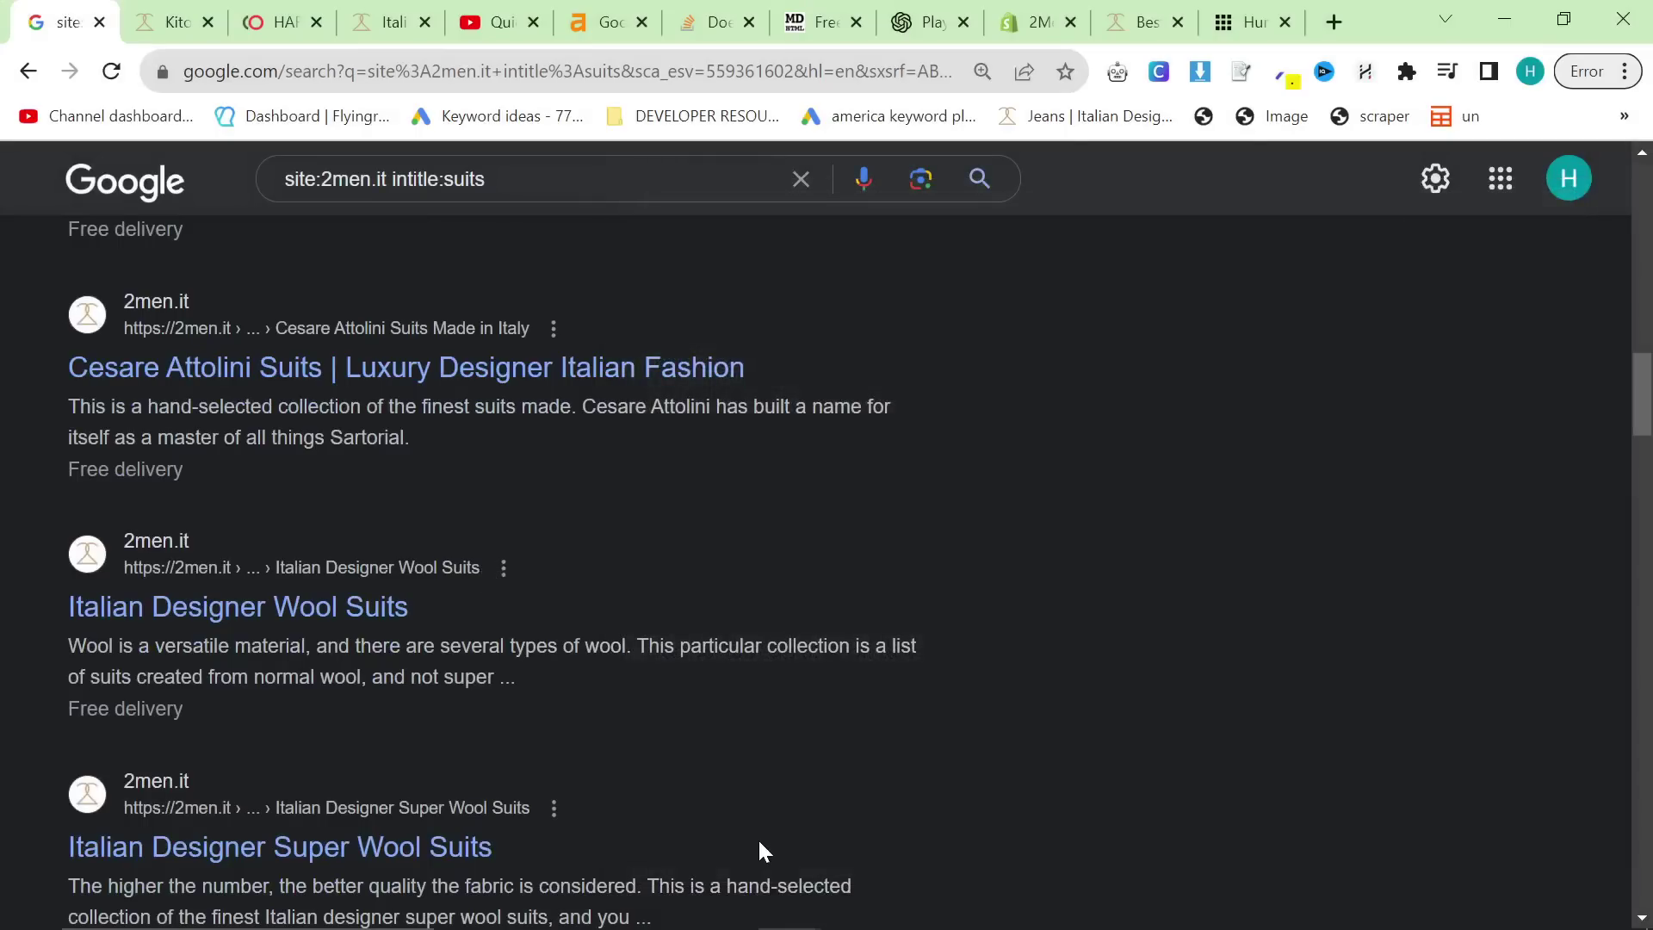
pyautogui.scroll(20, 760, 851)
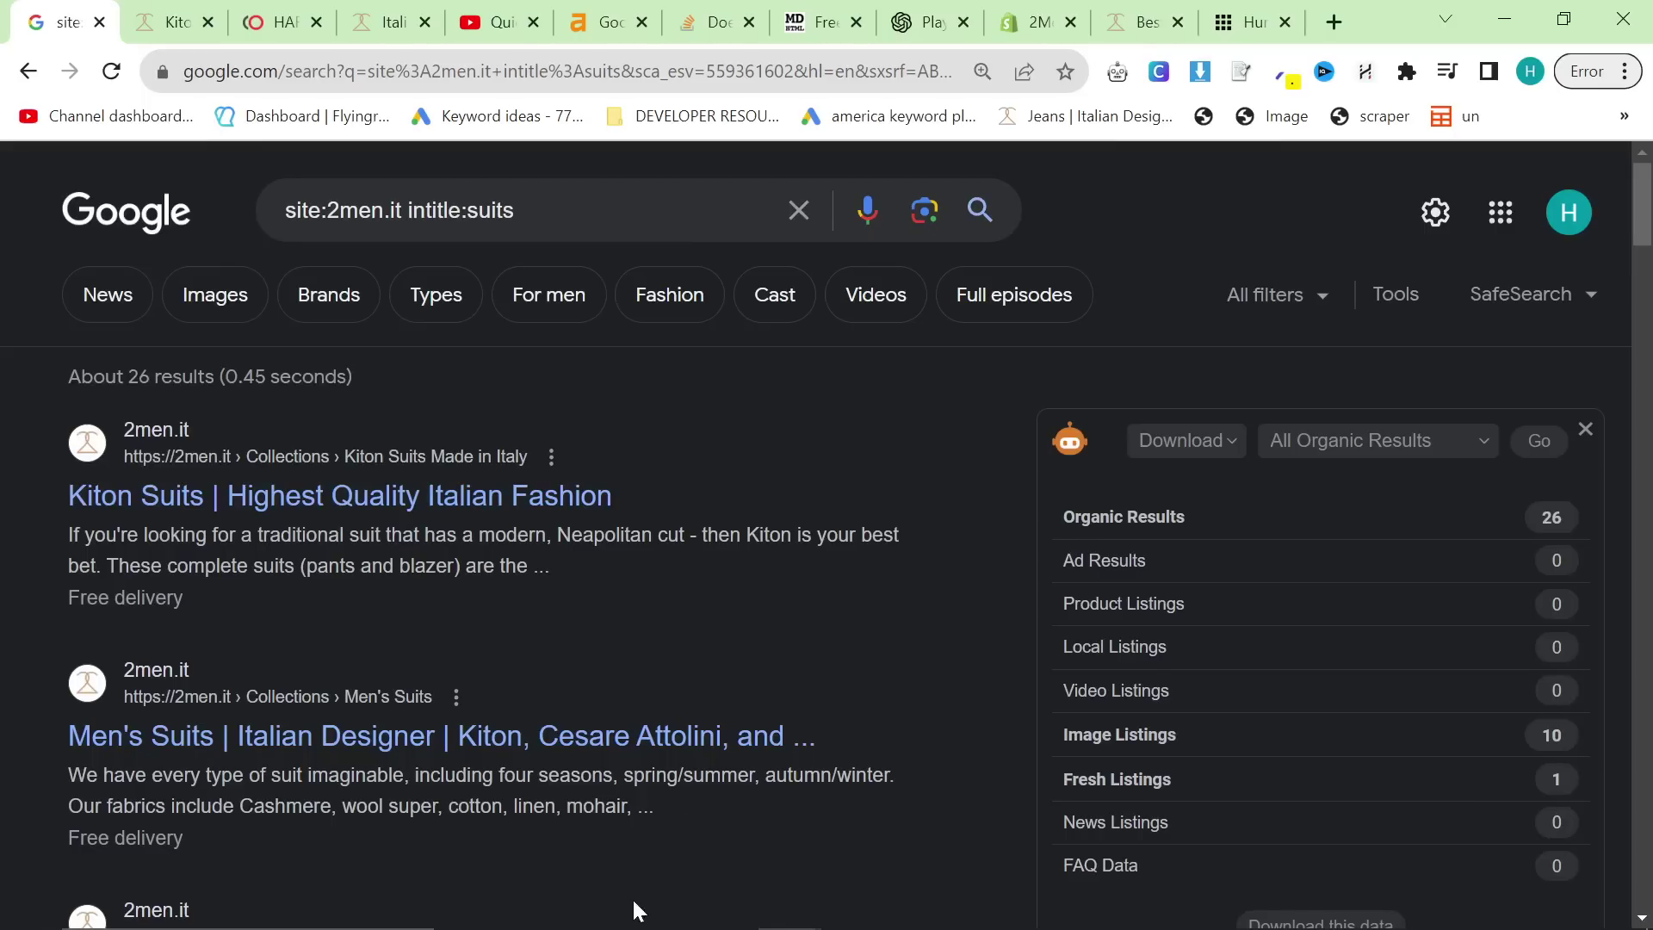
# Copy the whole article prompt from Notepad and reopen HARPA AI over the results
pyautogui.hotkey('alt', 'Tab')
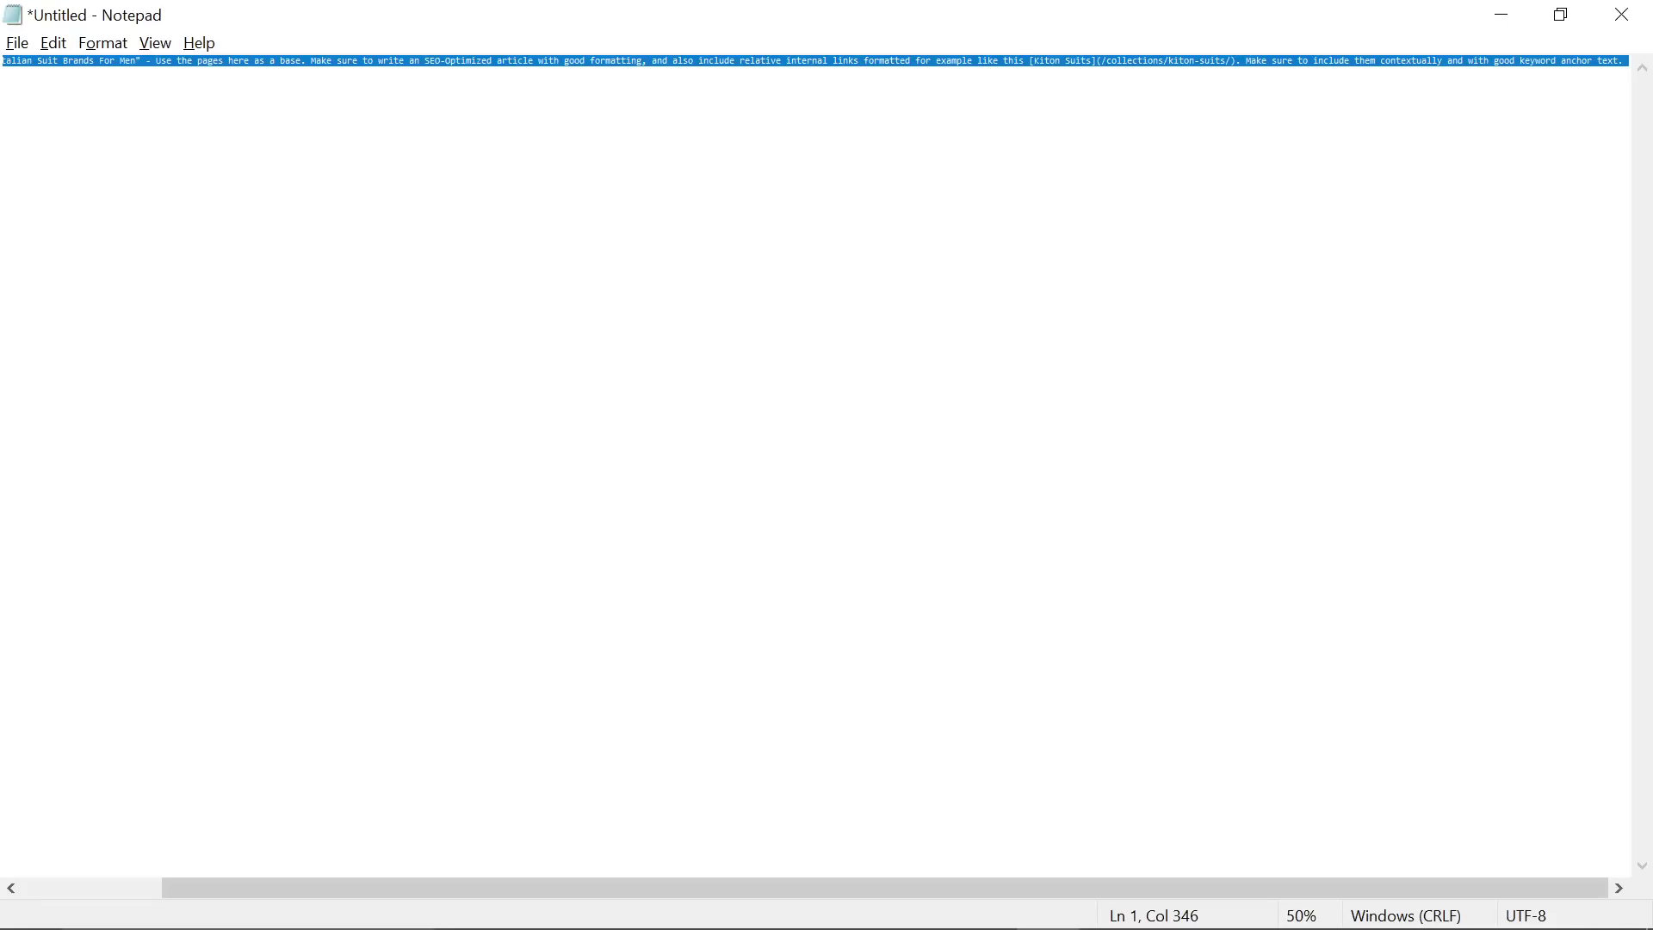
pyautogui.hotkey('ctrl', '+')
pyautogui.hotkey('ctrl', '+')
pyautogui.hotkey('ctrl', '+')
pyautogui.hotkey('ctrl', '+')
pyautogui.click(198, 66)
pyautogui.hotkey('ctrl', 'a')
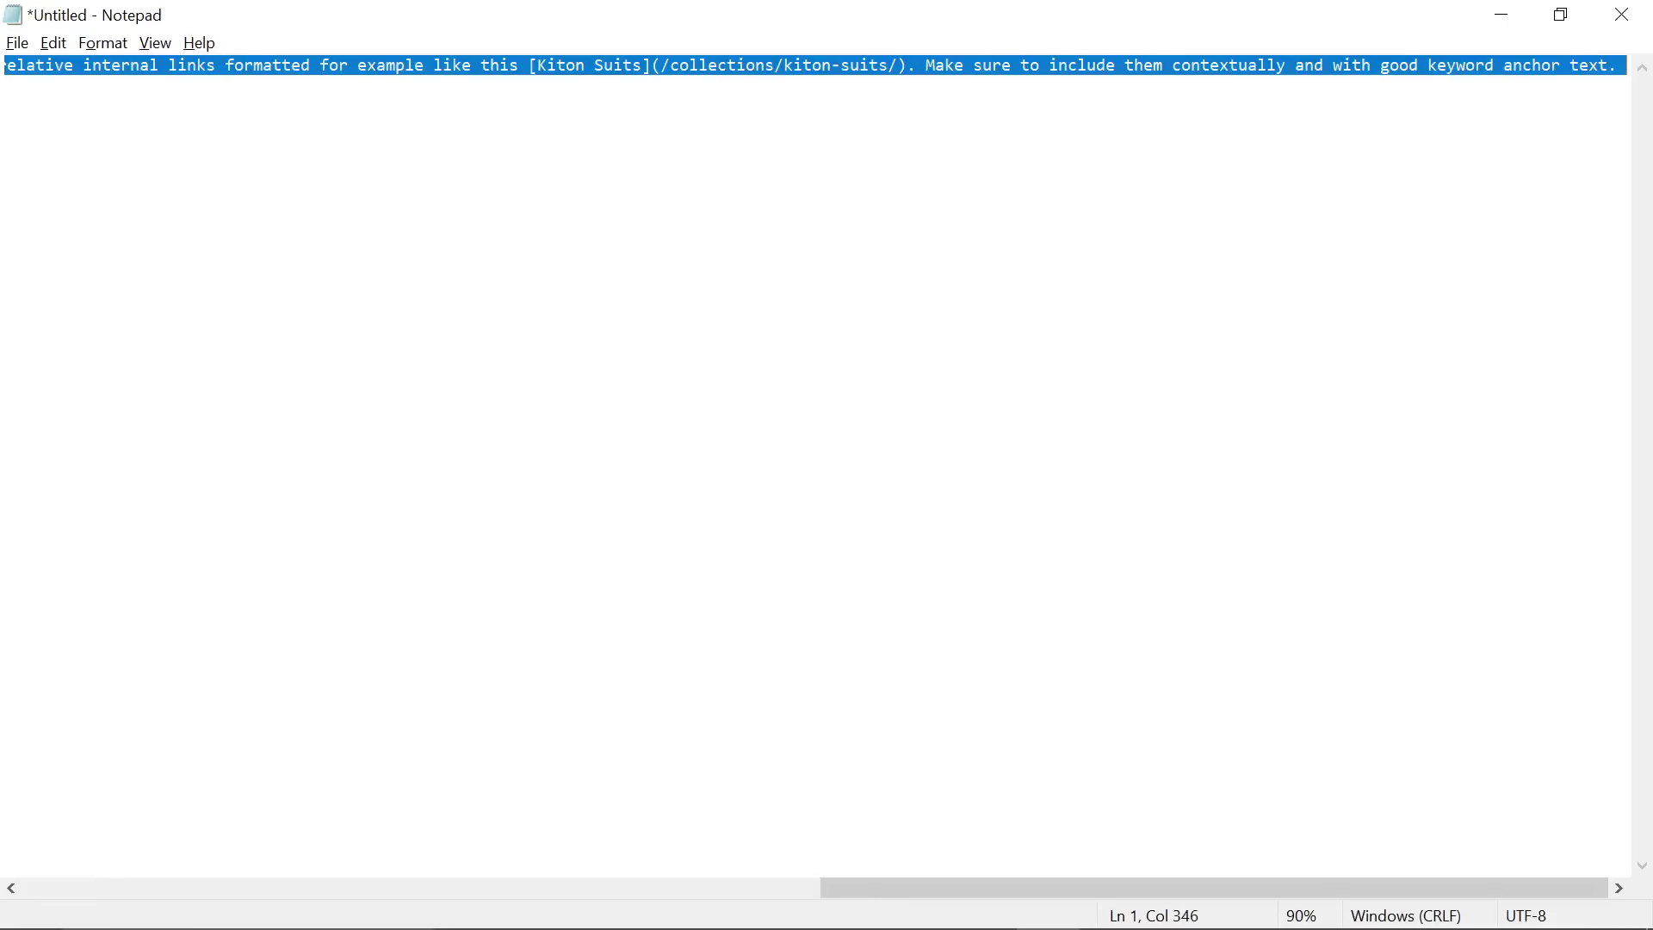
pyautogui.hotkey('alt', 'Tab')
pyautogui.scroll(-9, 612, 620)
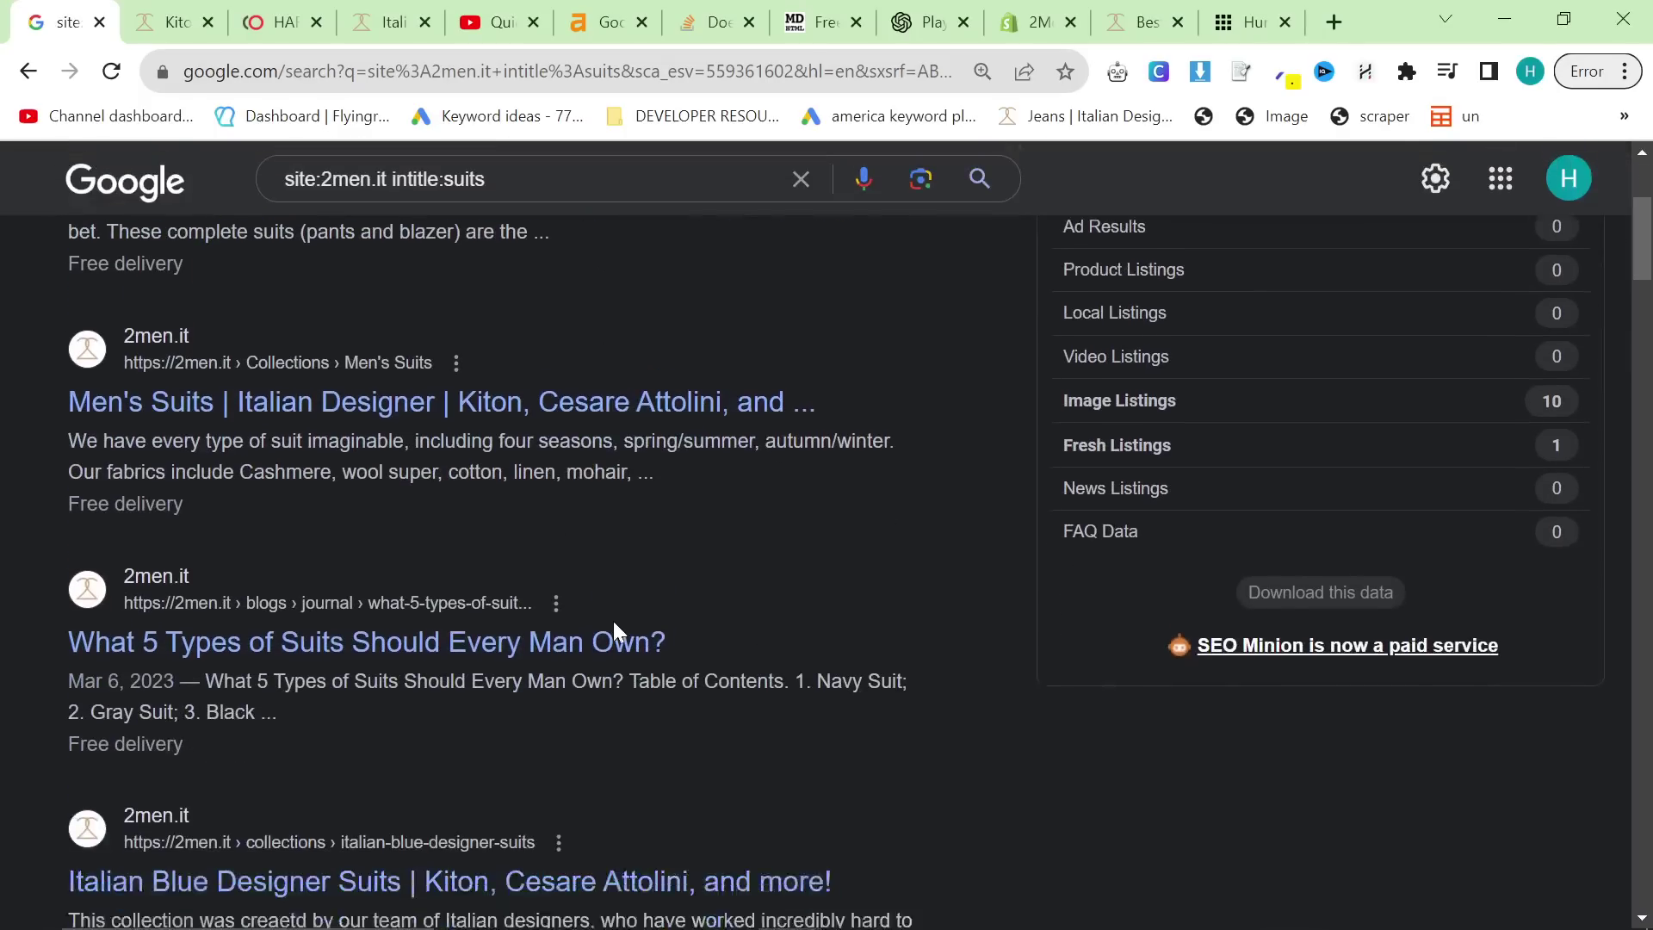
pyautogui.click(1370, 77)
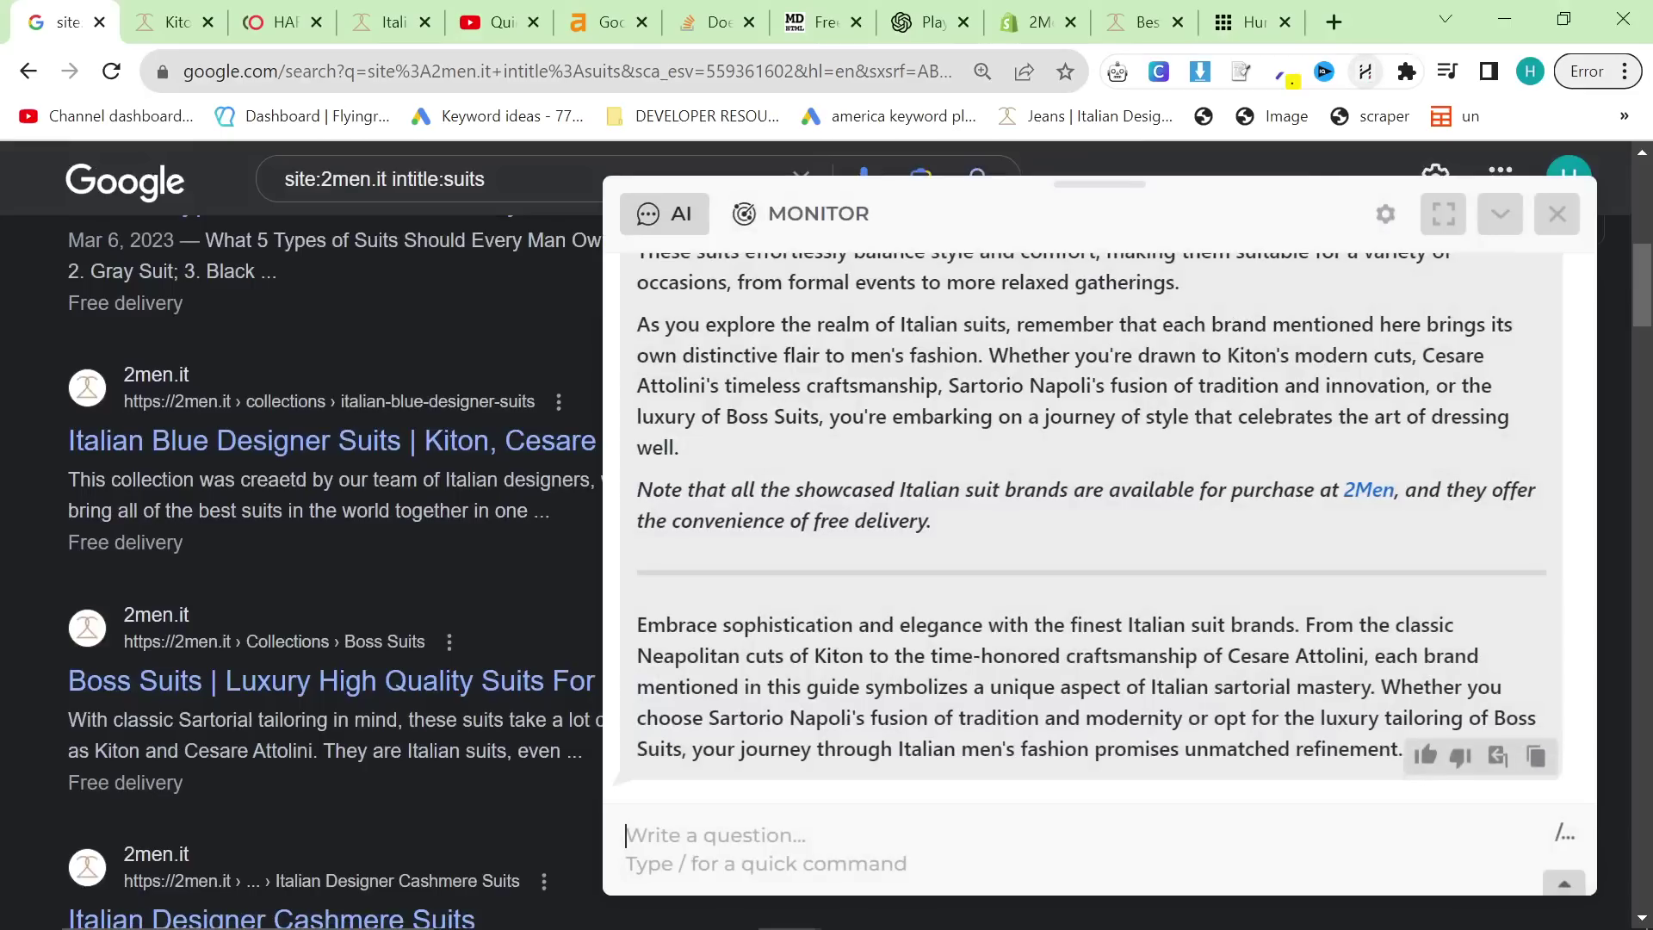
# Start a HARPA monitor checking the results page every 3 hours for the text 'Discount'
pyautogui.click(794, 216)
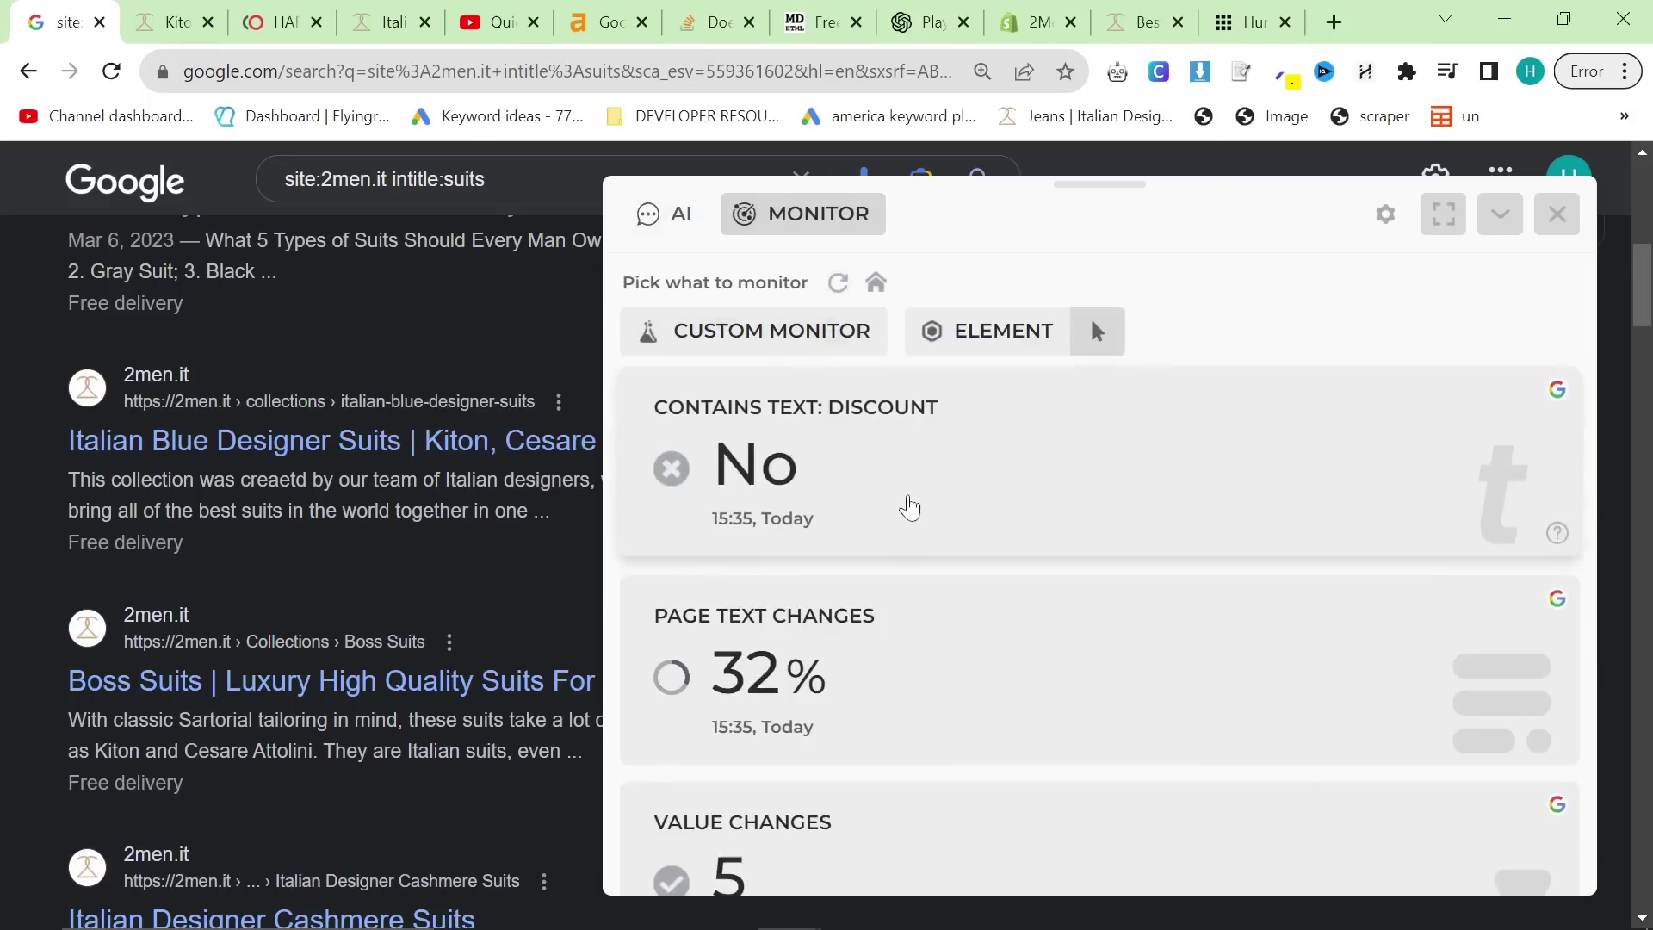
pyautogui.scroll(-5, 913, 517)
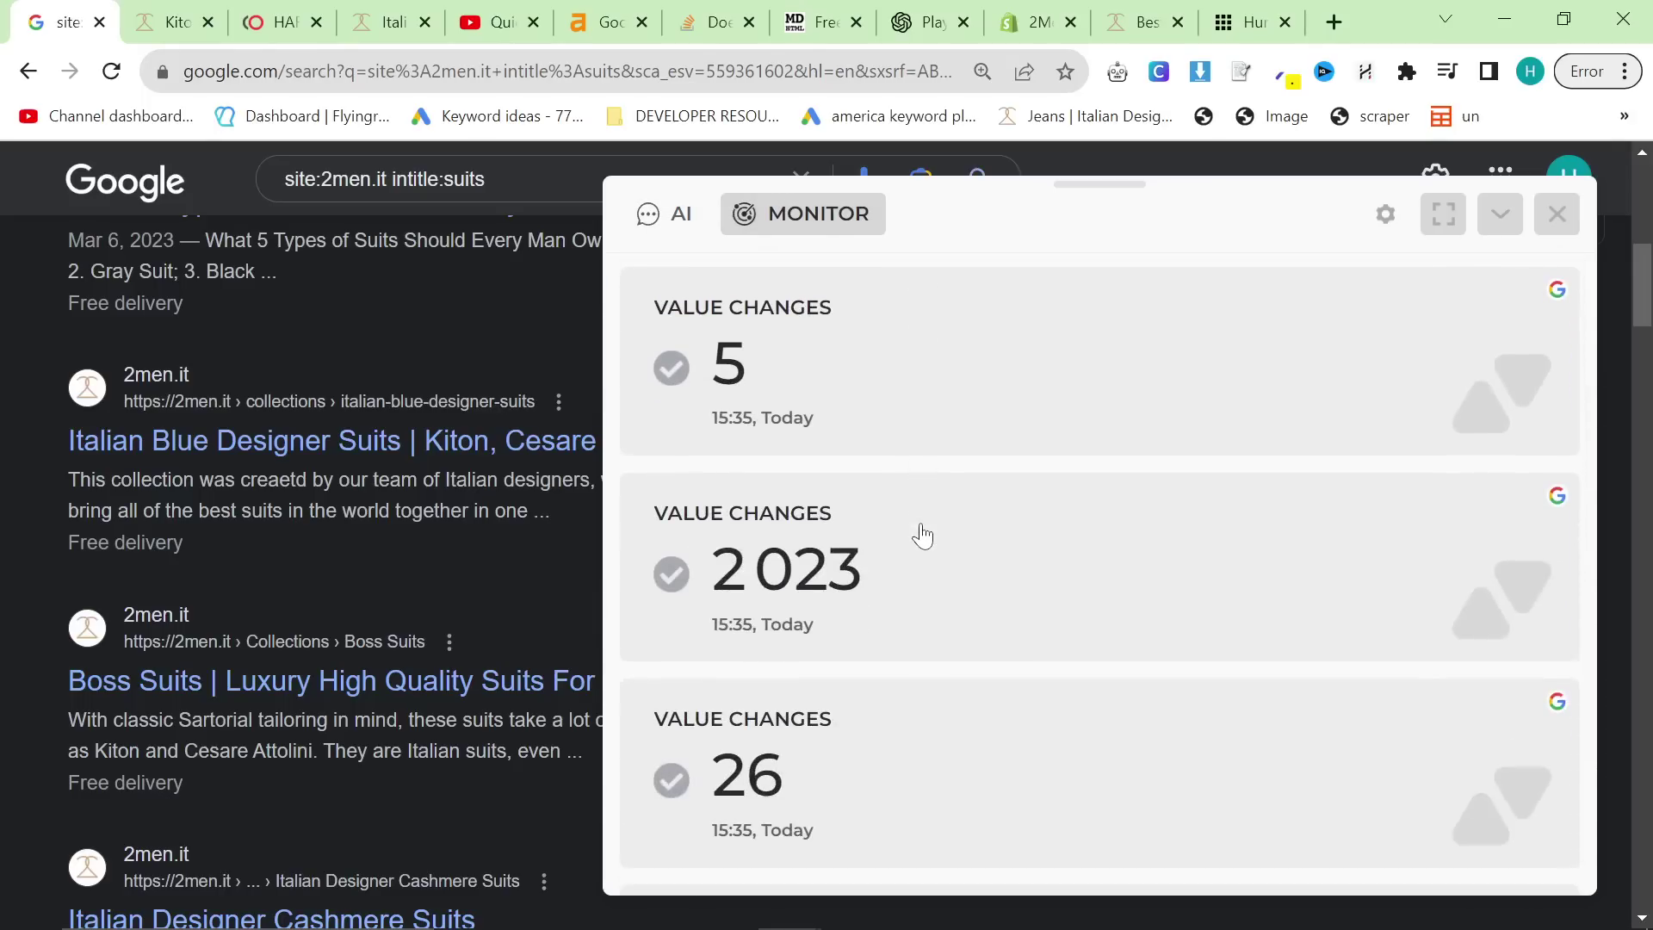
pyautogui.scroll(-3, 922, 535)
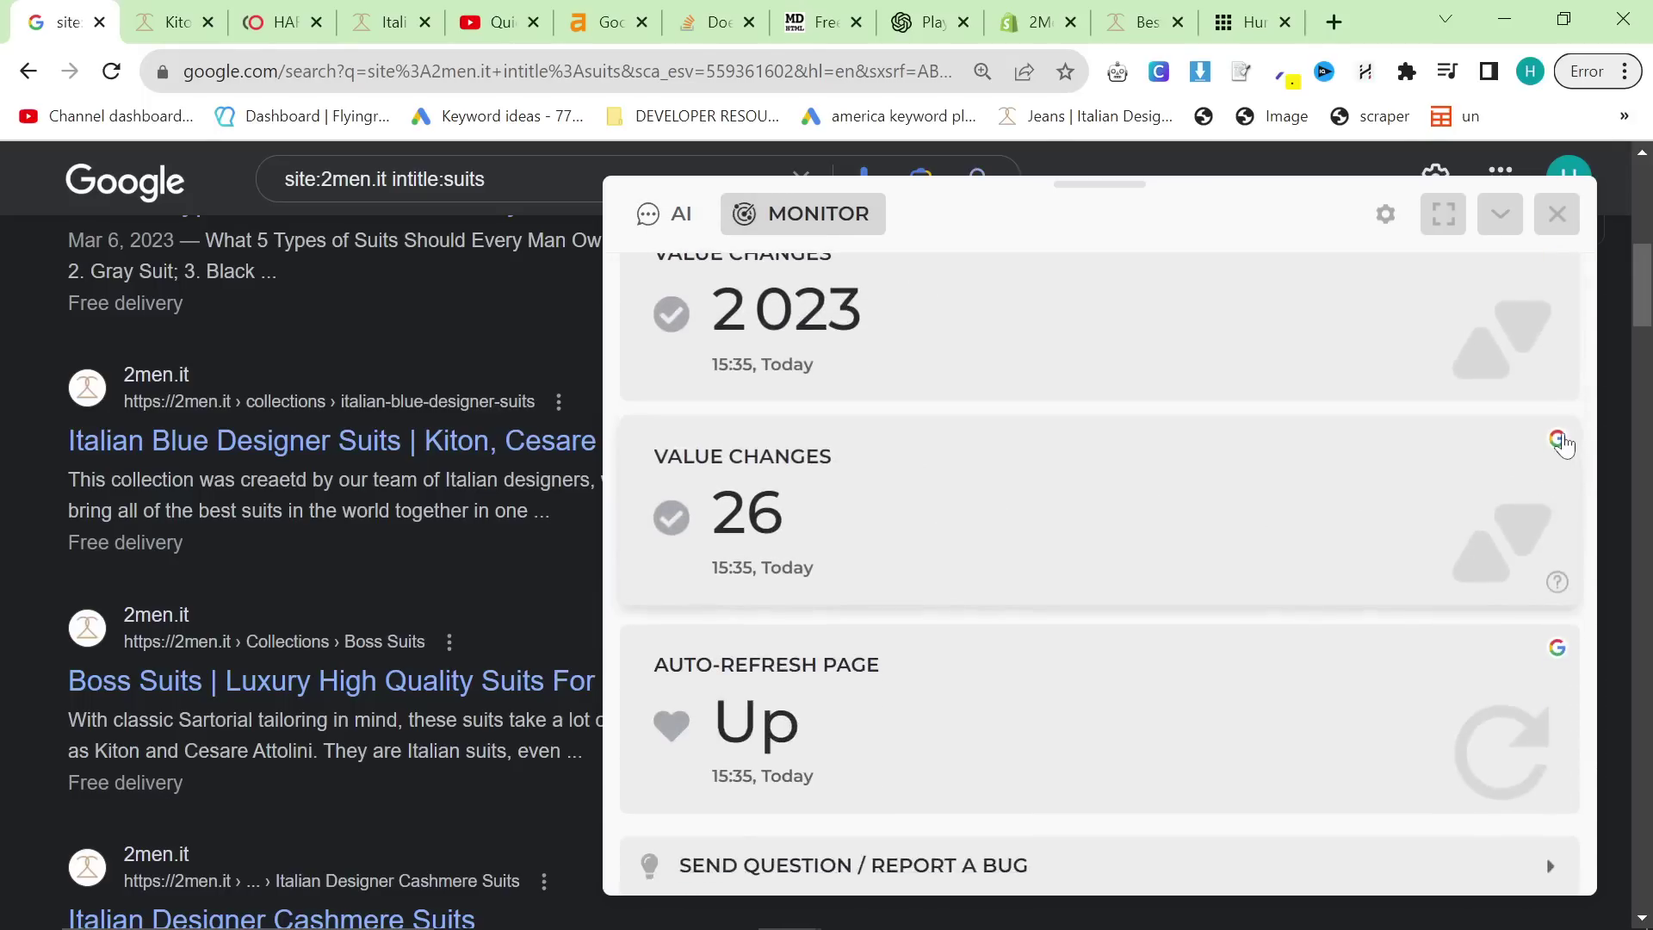
pyautogui.scroll(-1, 1081, 513)
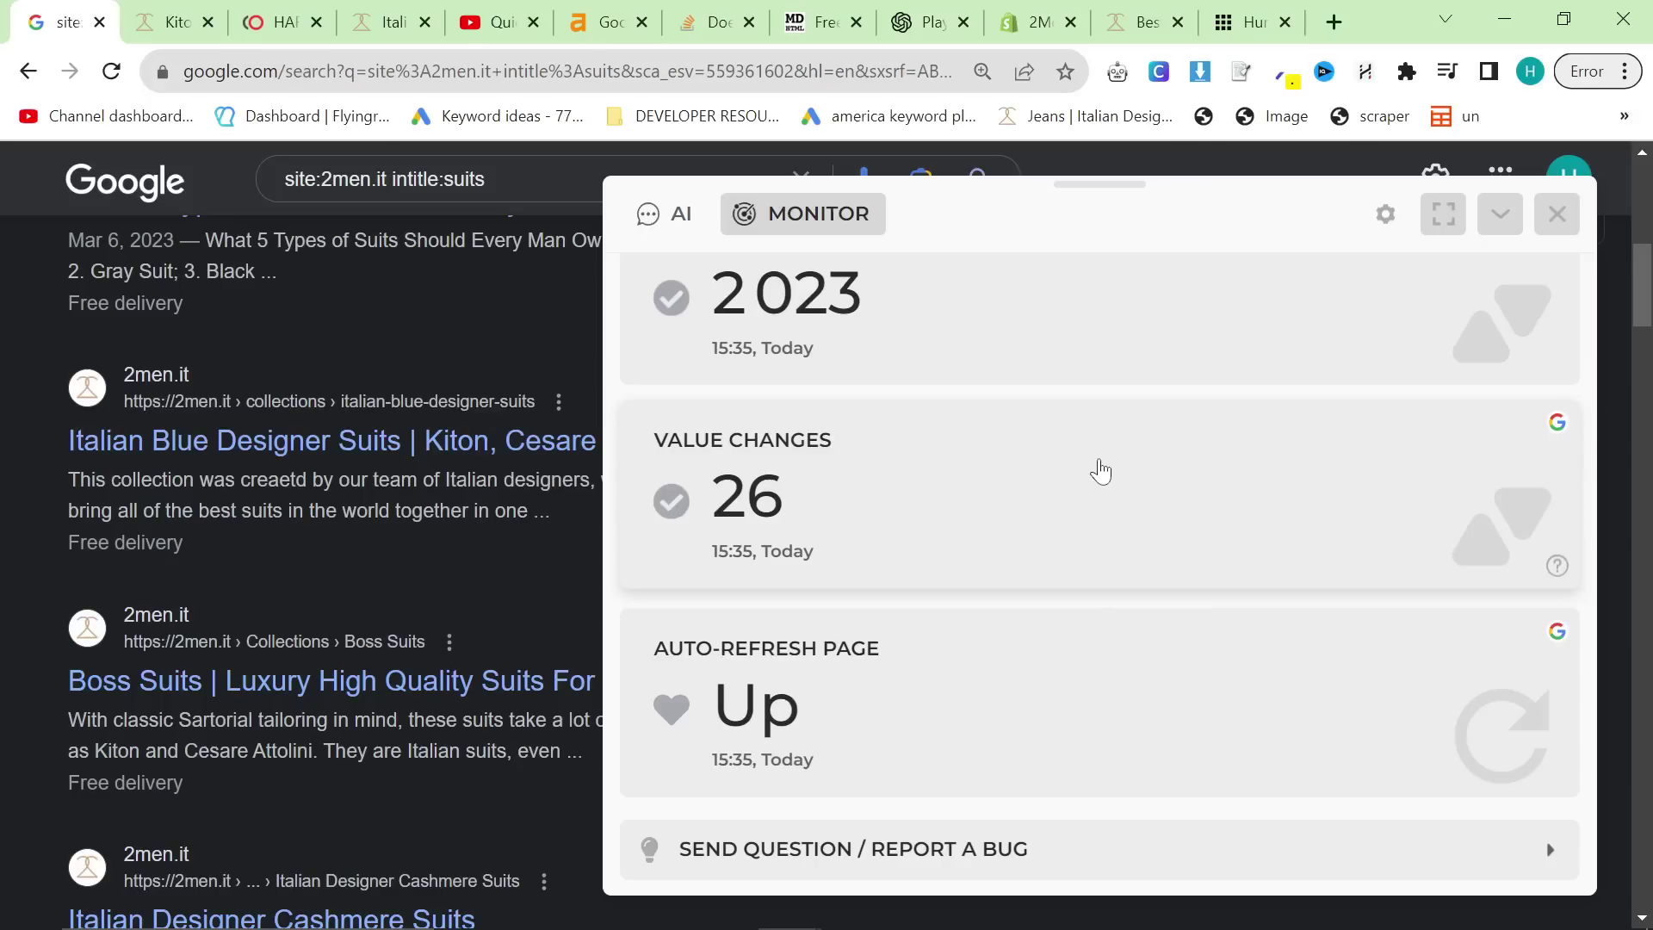
pyautogui.scroll(5, 949, 506)
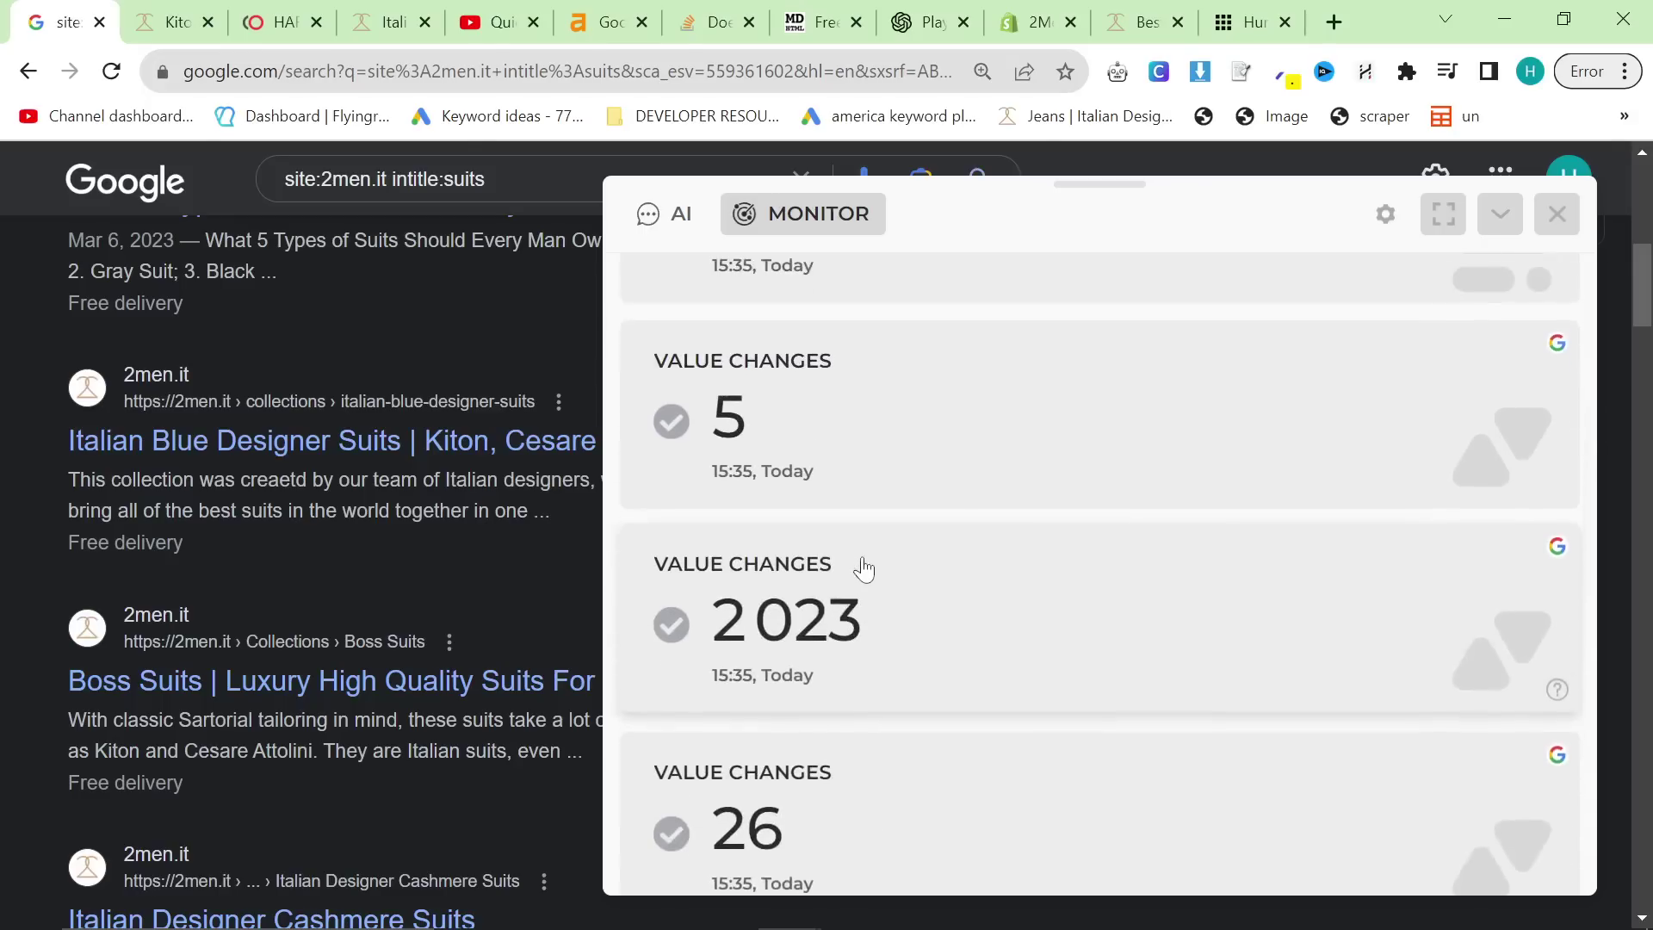
pyautogui.scroll(3, 864, 569)
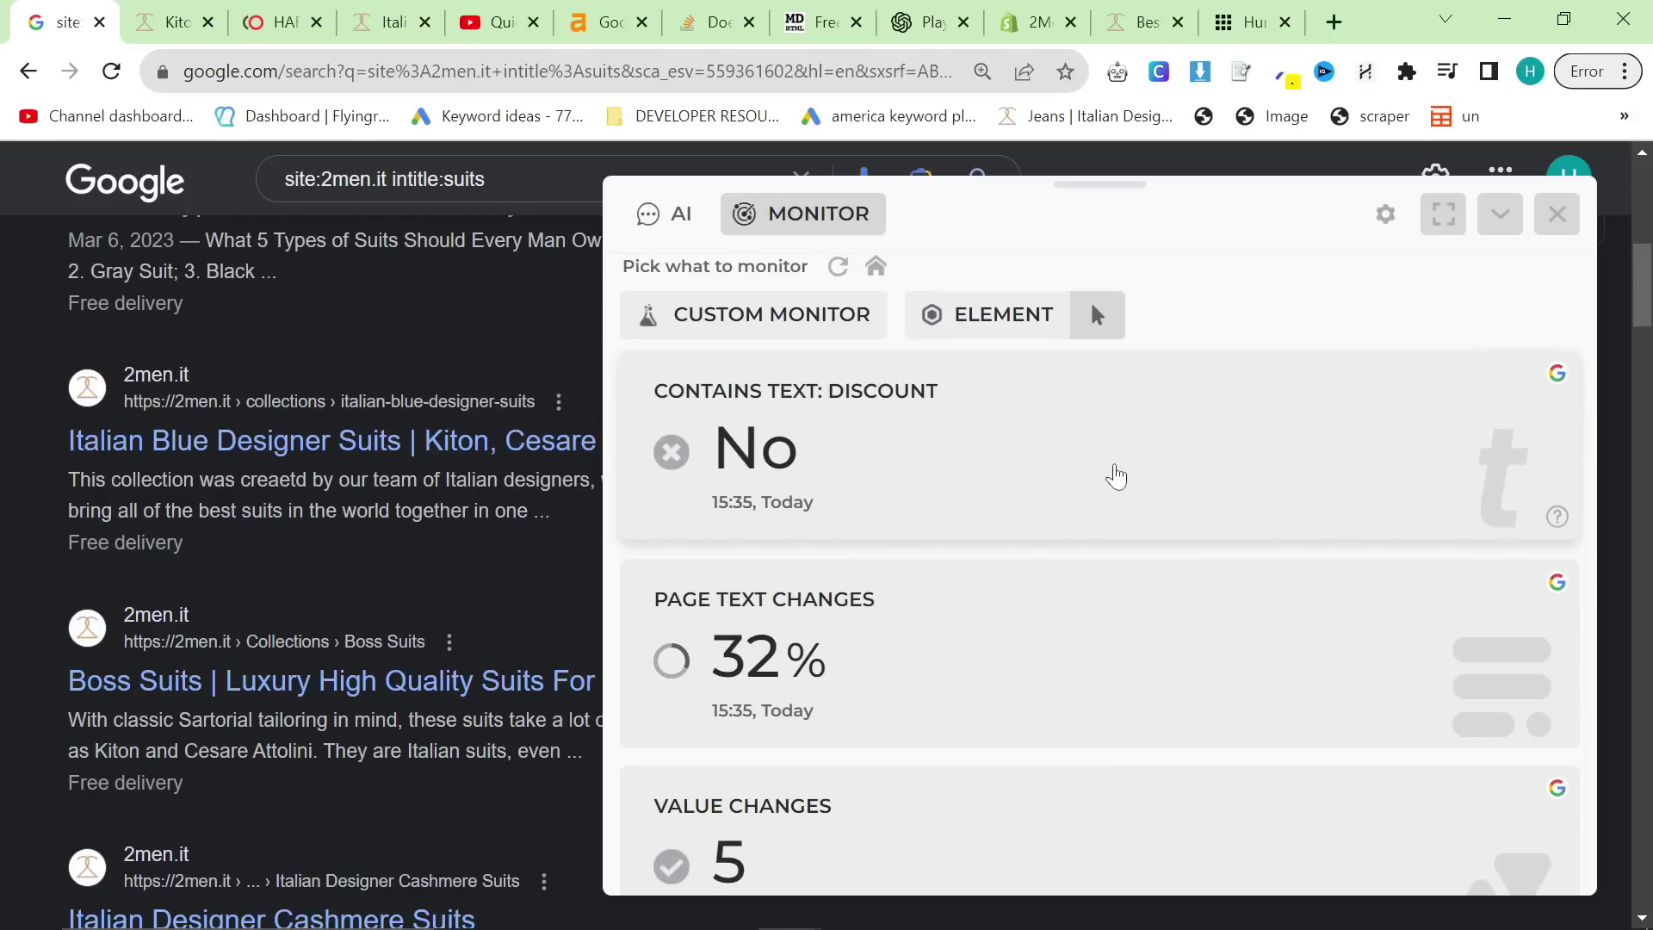
pyautogui.click(1115, 474)
pyautogui.scroll(-3, 1008, 573)
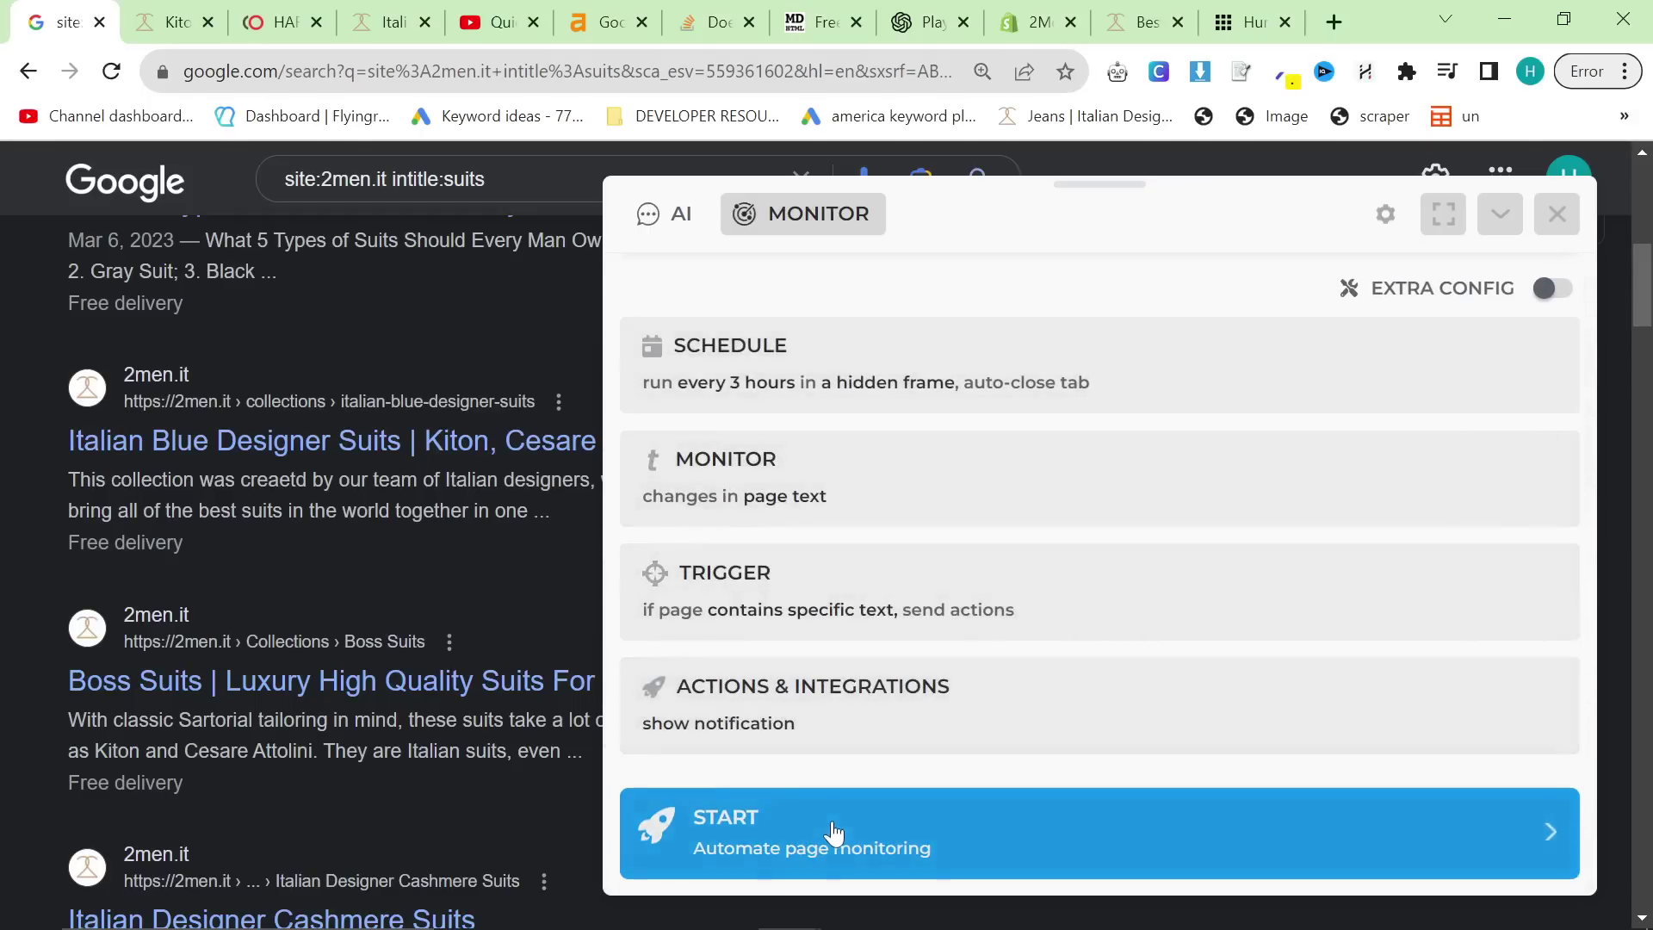
pyautogui.click(833, 833)
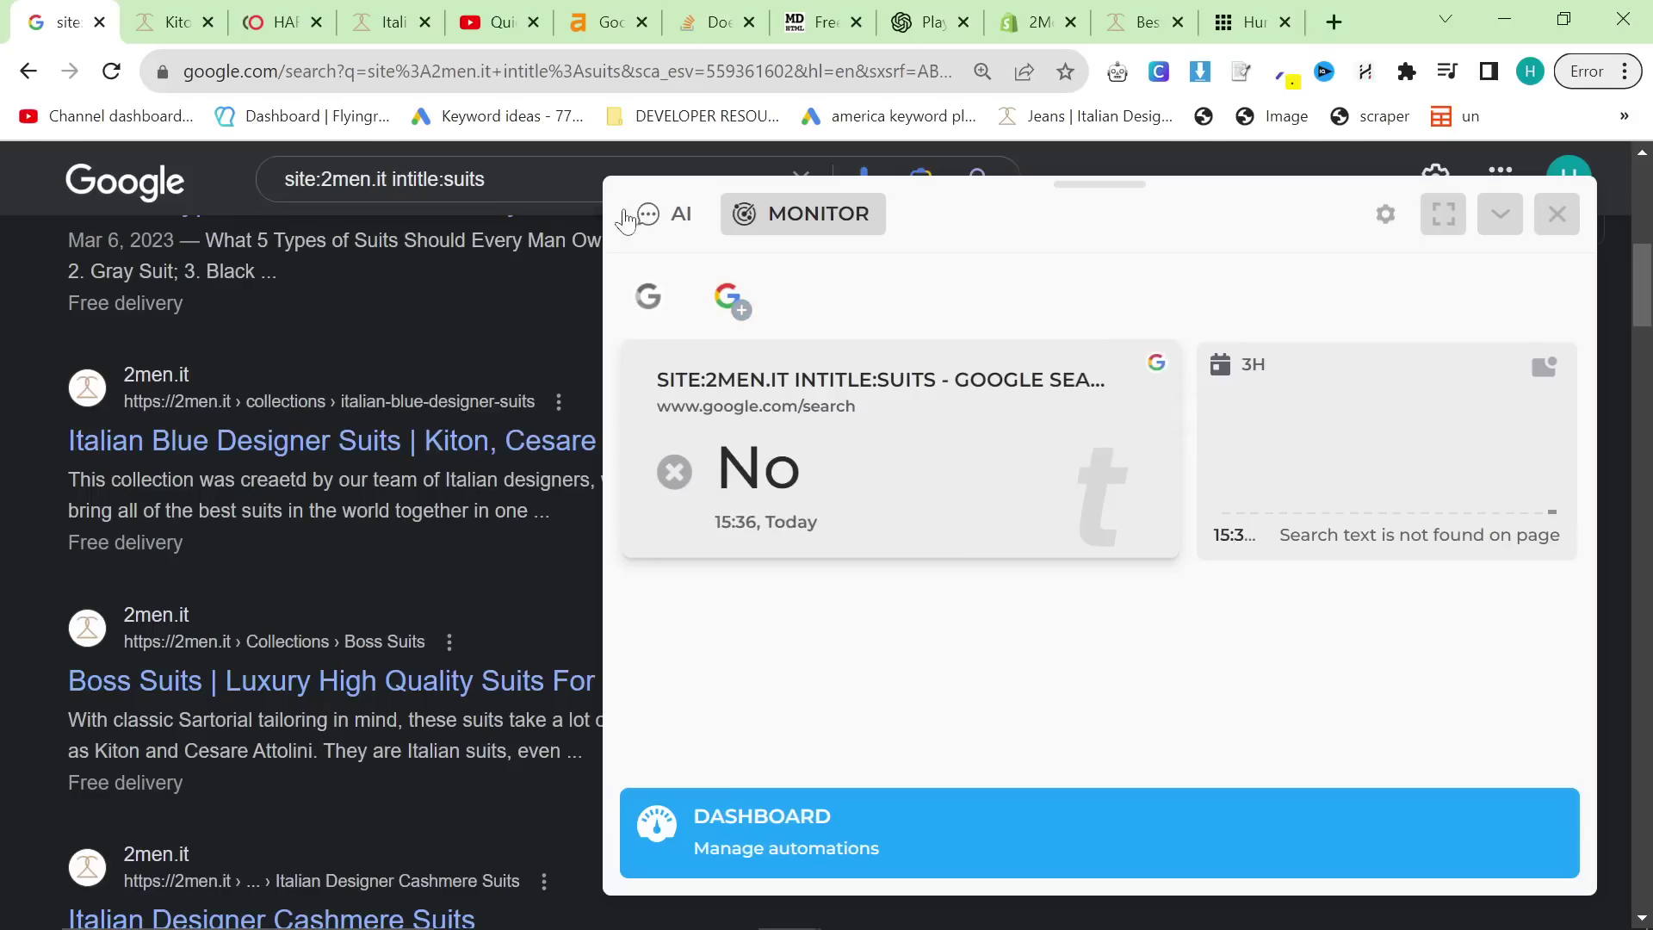
pyautogui.click(653, 221)
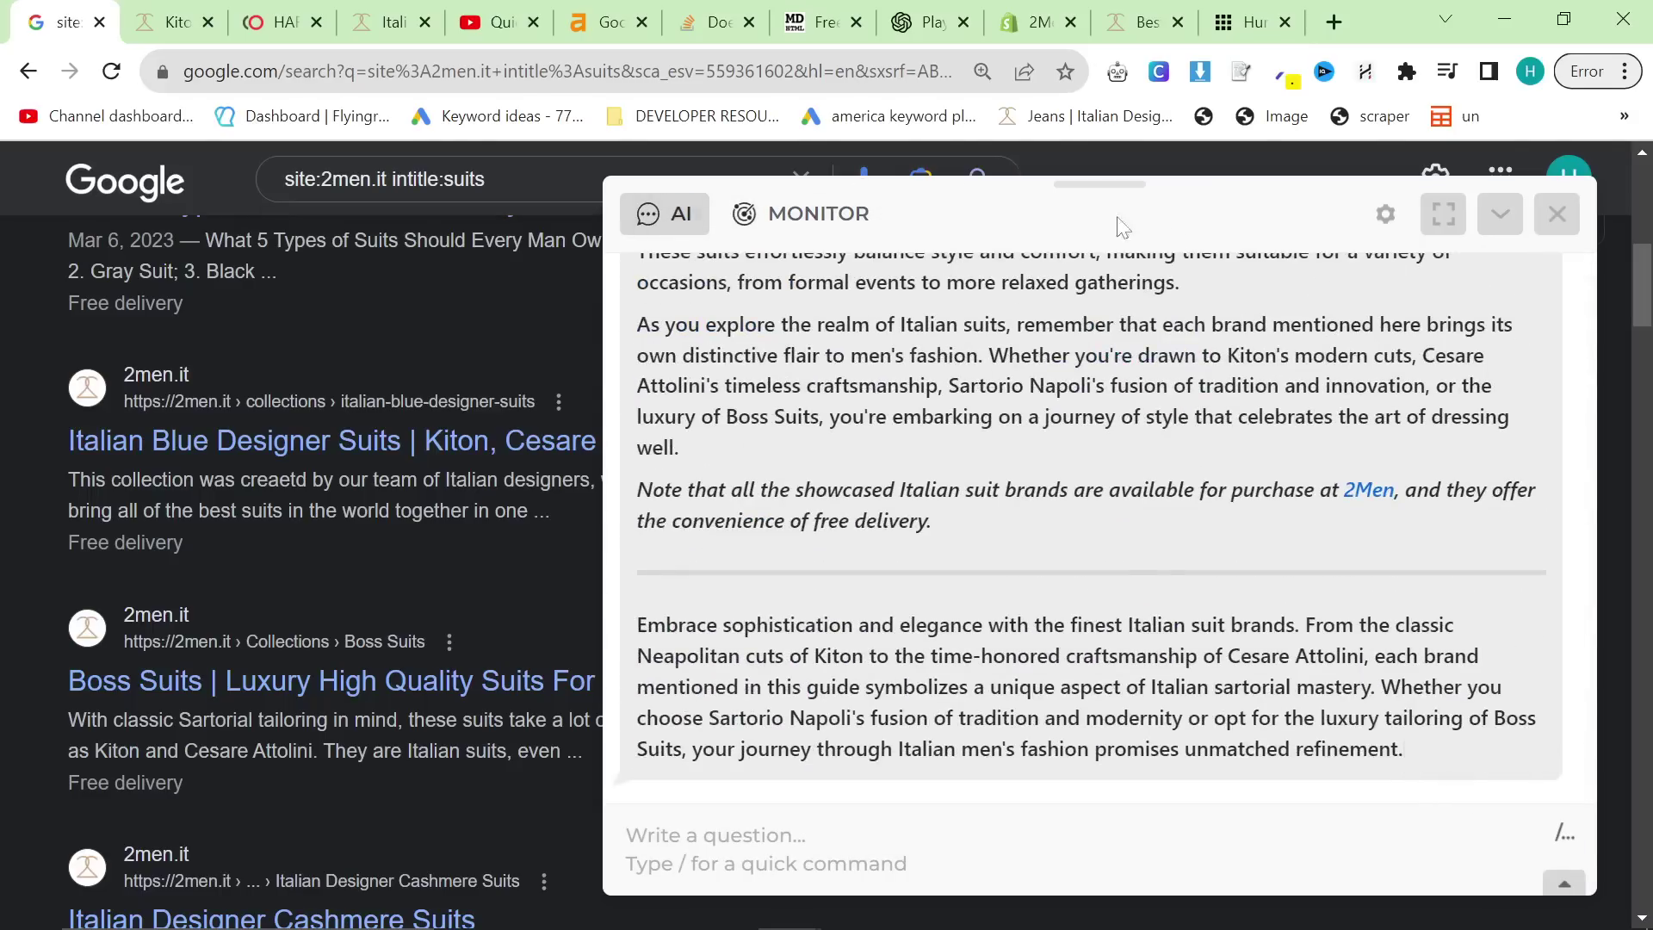
# In HARPA AI settings, review the preferred chat models and keep Default (GPT-3.5)
pyautogui.click(1381, 219)
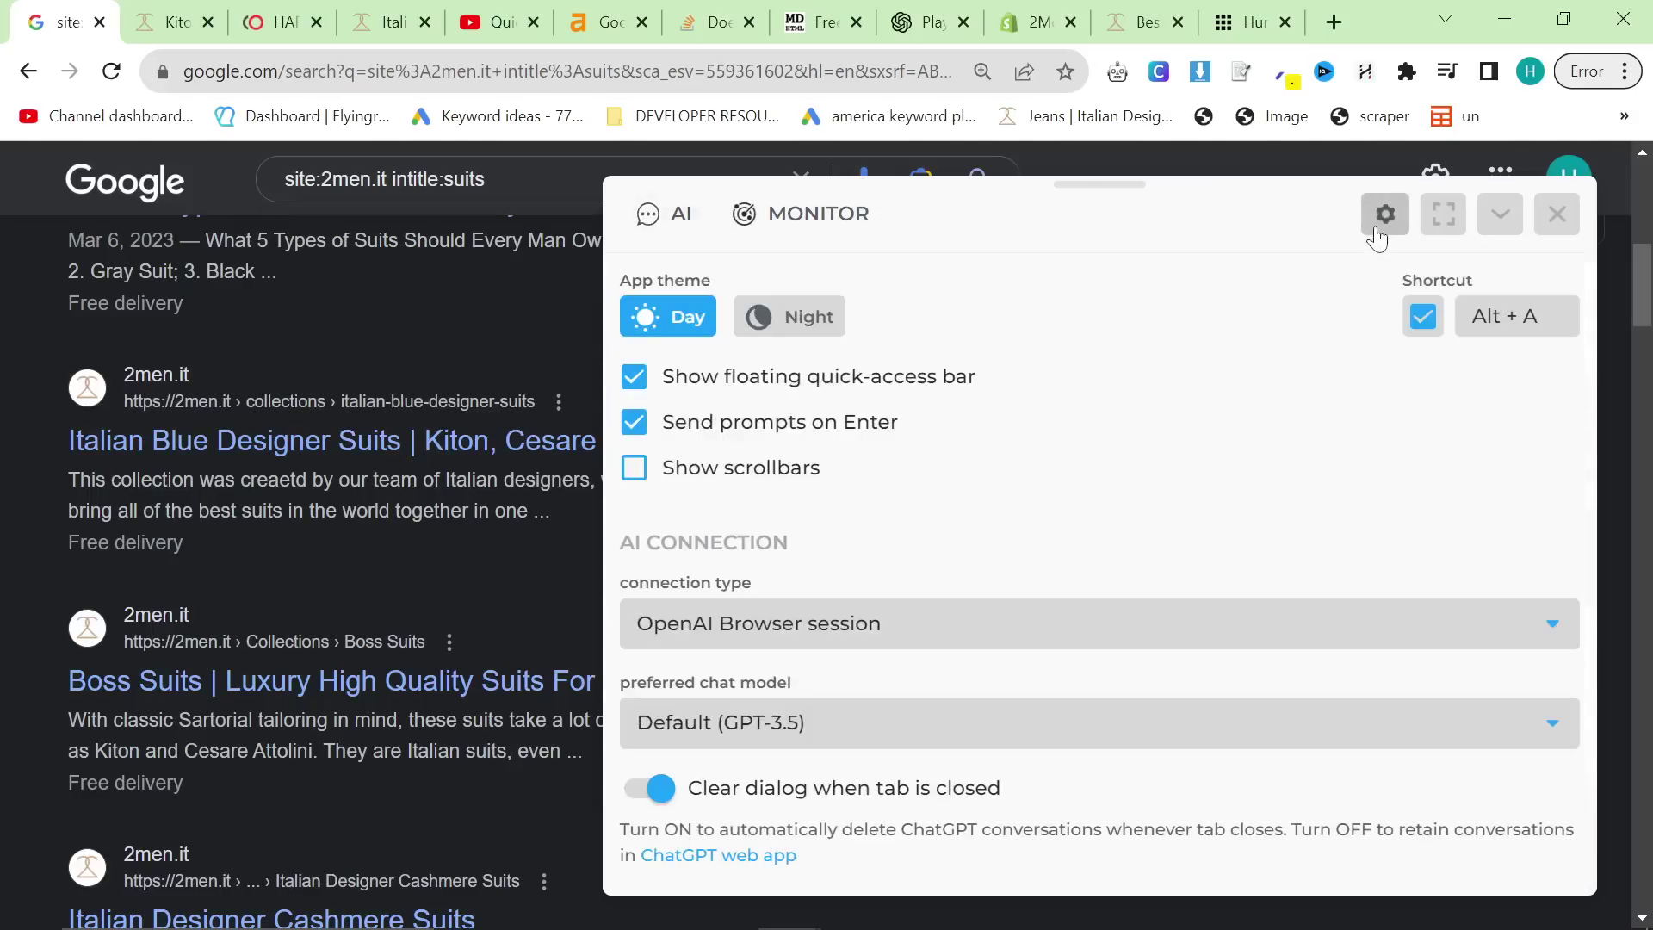
pyautogui.click(852, 732)
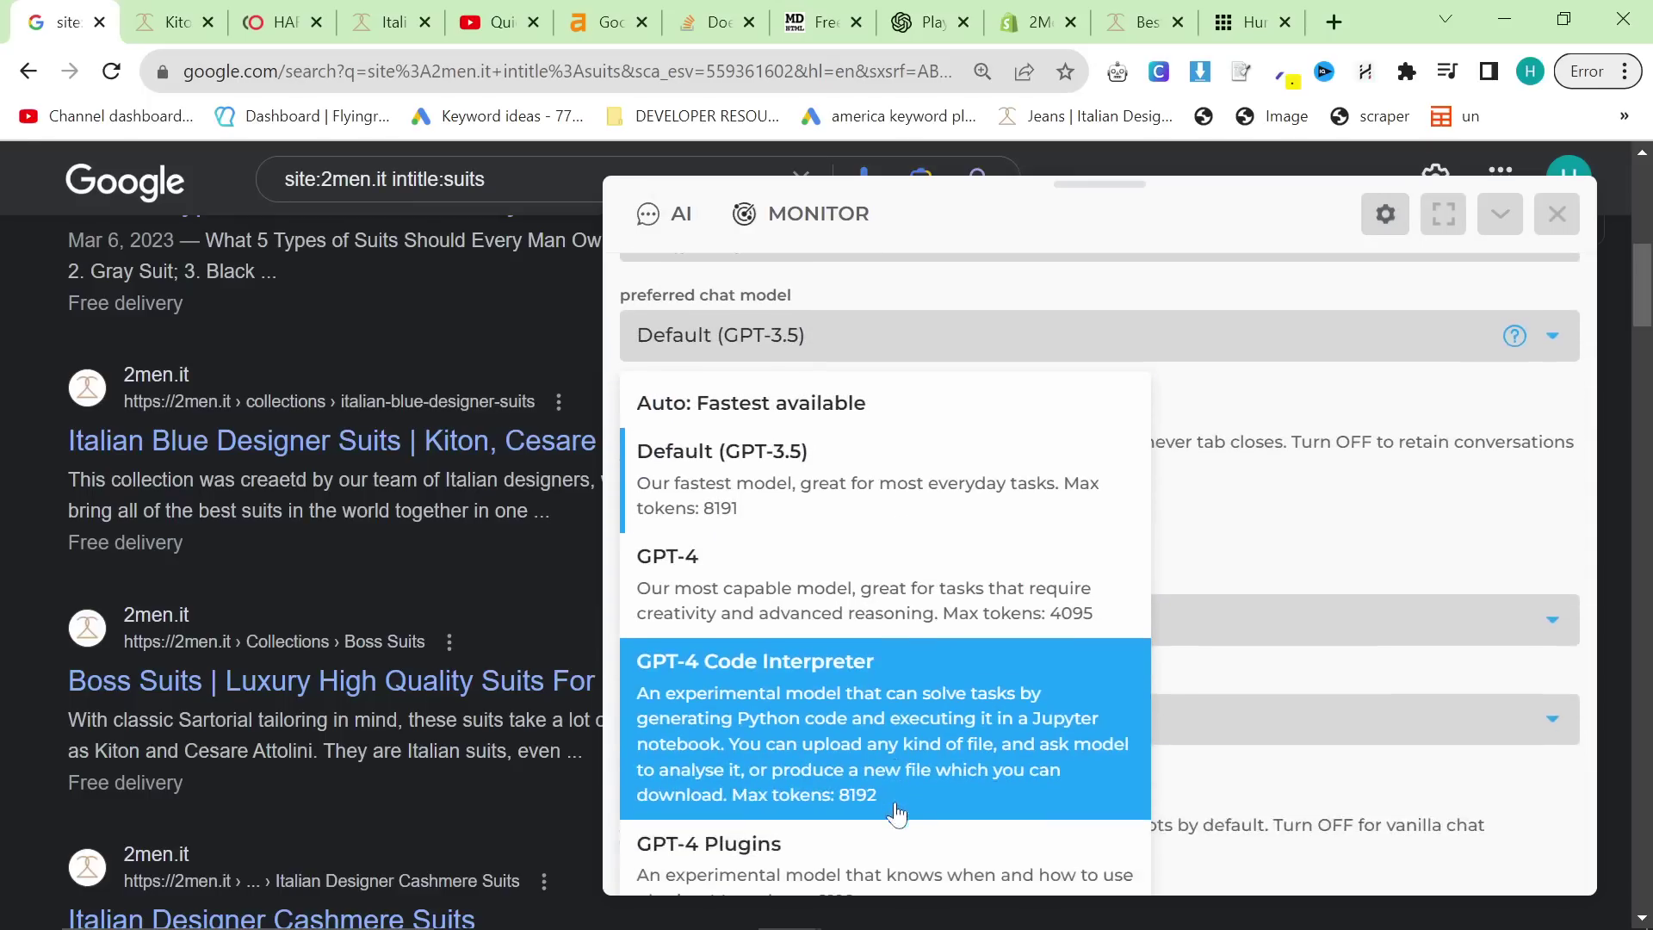
pyautogui.scroll(-4, 896, 819)
pyautogui.scroll(4, 896, 668)
pyautogui.scroll(-2, 774, 654)
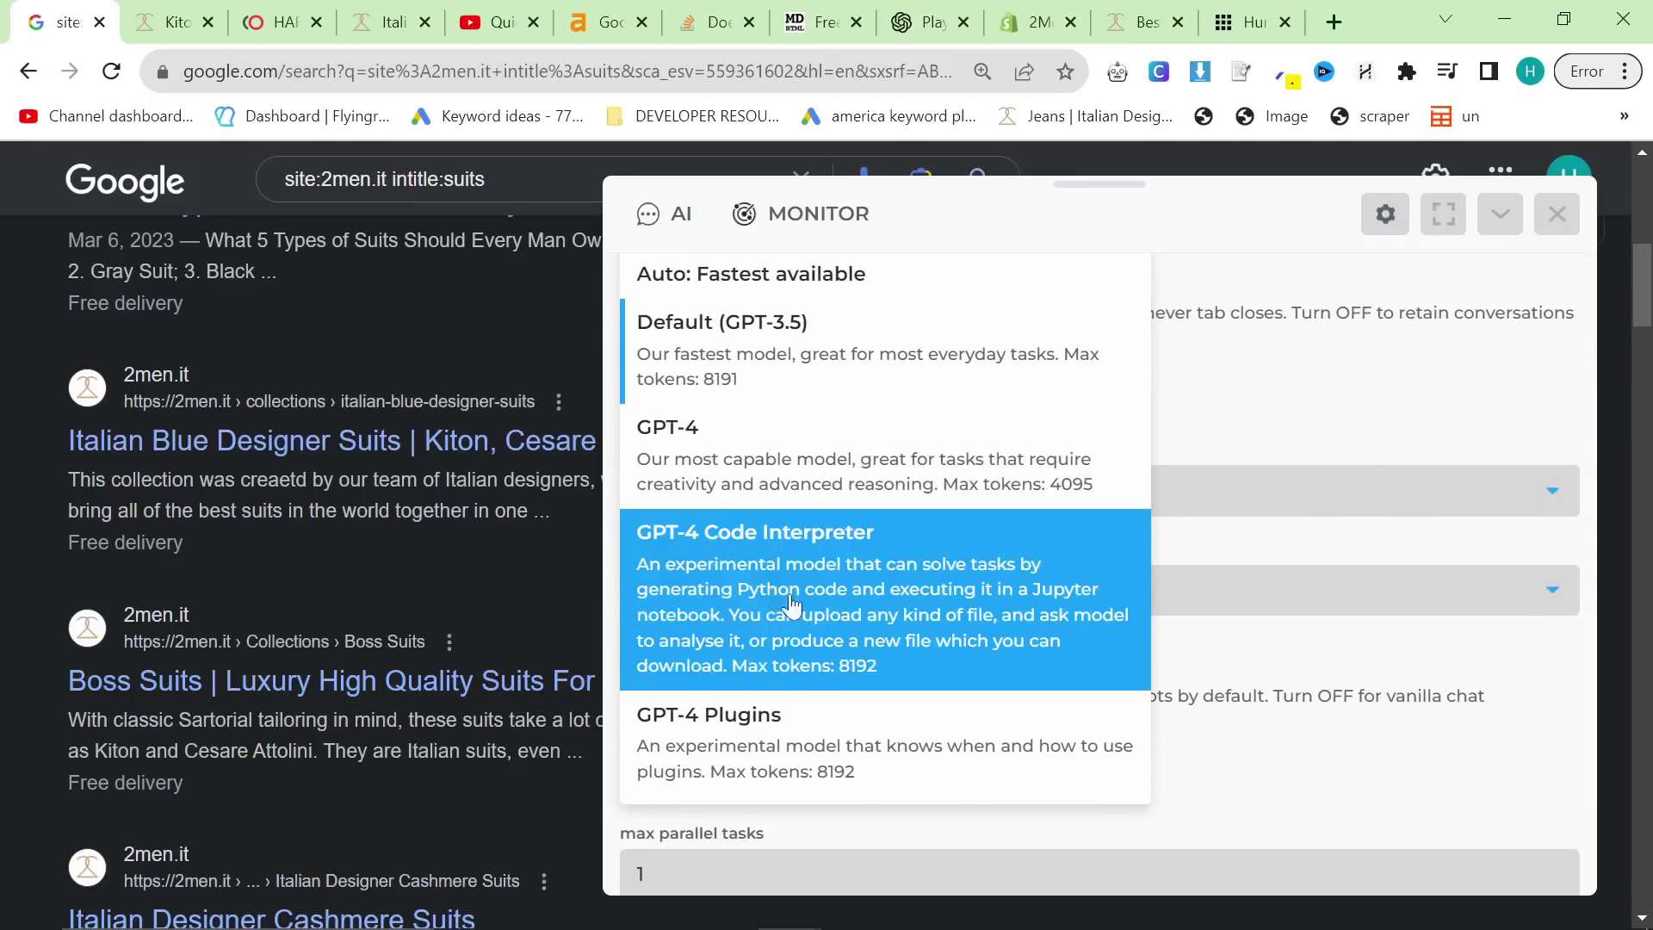
pyautogui.click(1375, 384)
# Switch HARPA AI's connection type from OpenAI to Claude Browser session
pyautogui.scroll(3, 1172, 475)
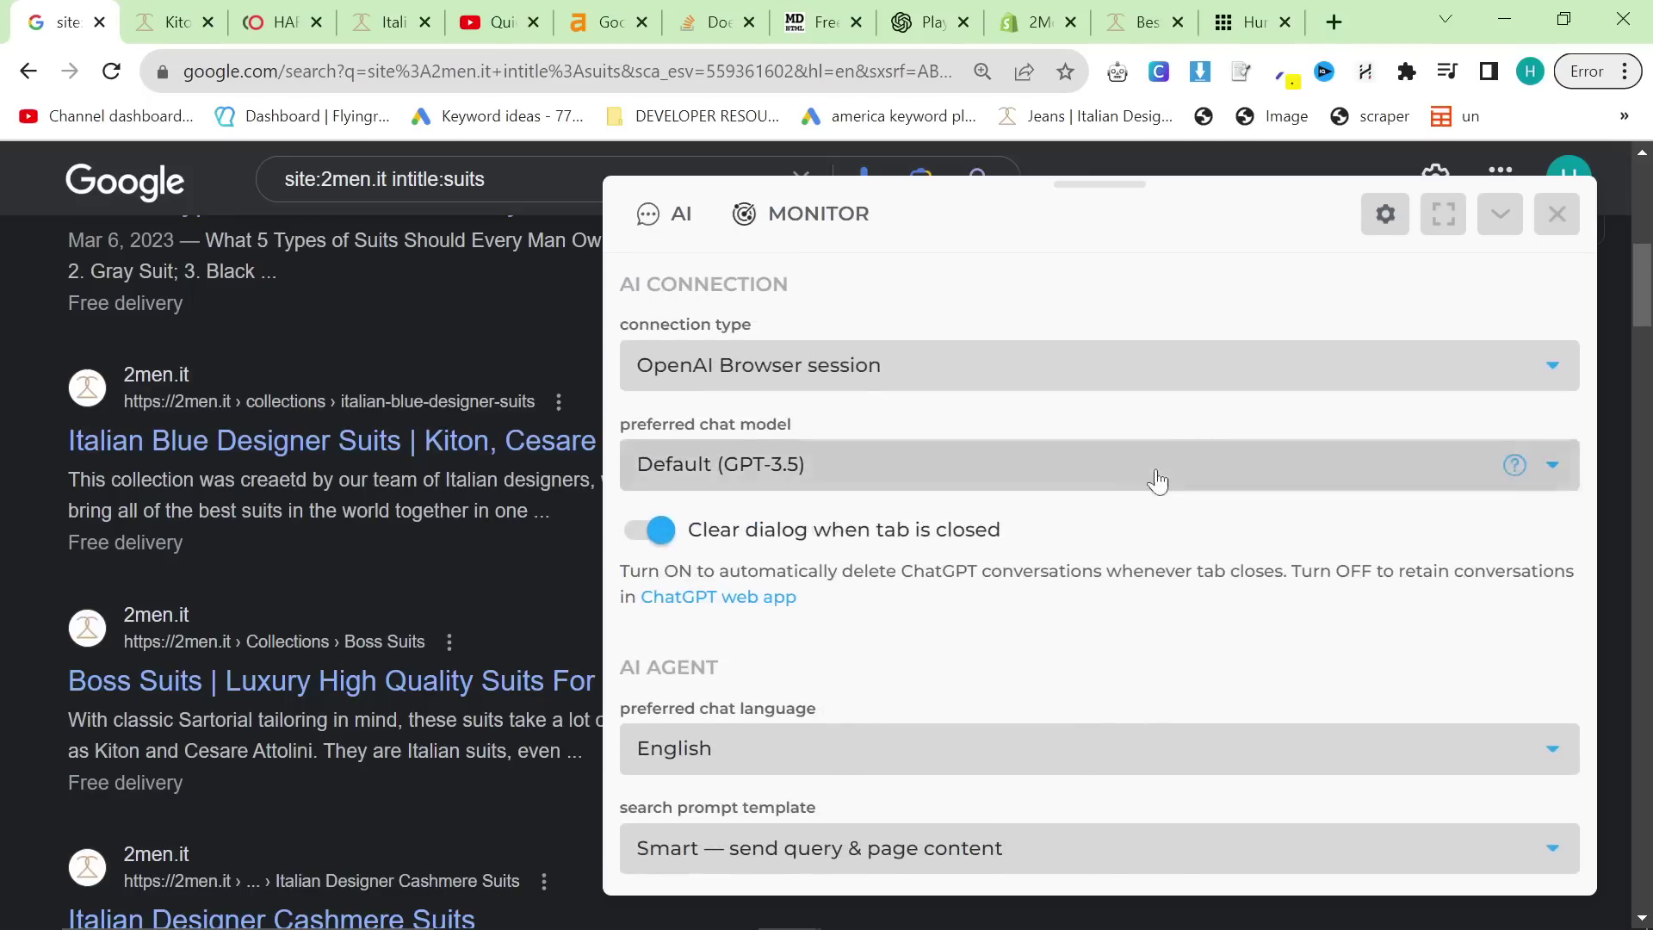
pyautogui.scroll(3, 900, 598)
pyautogui.click(863, 622)
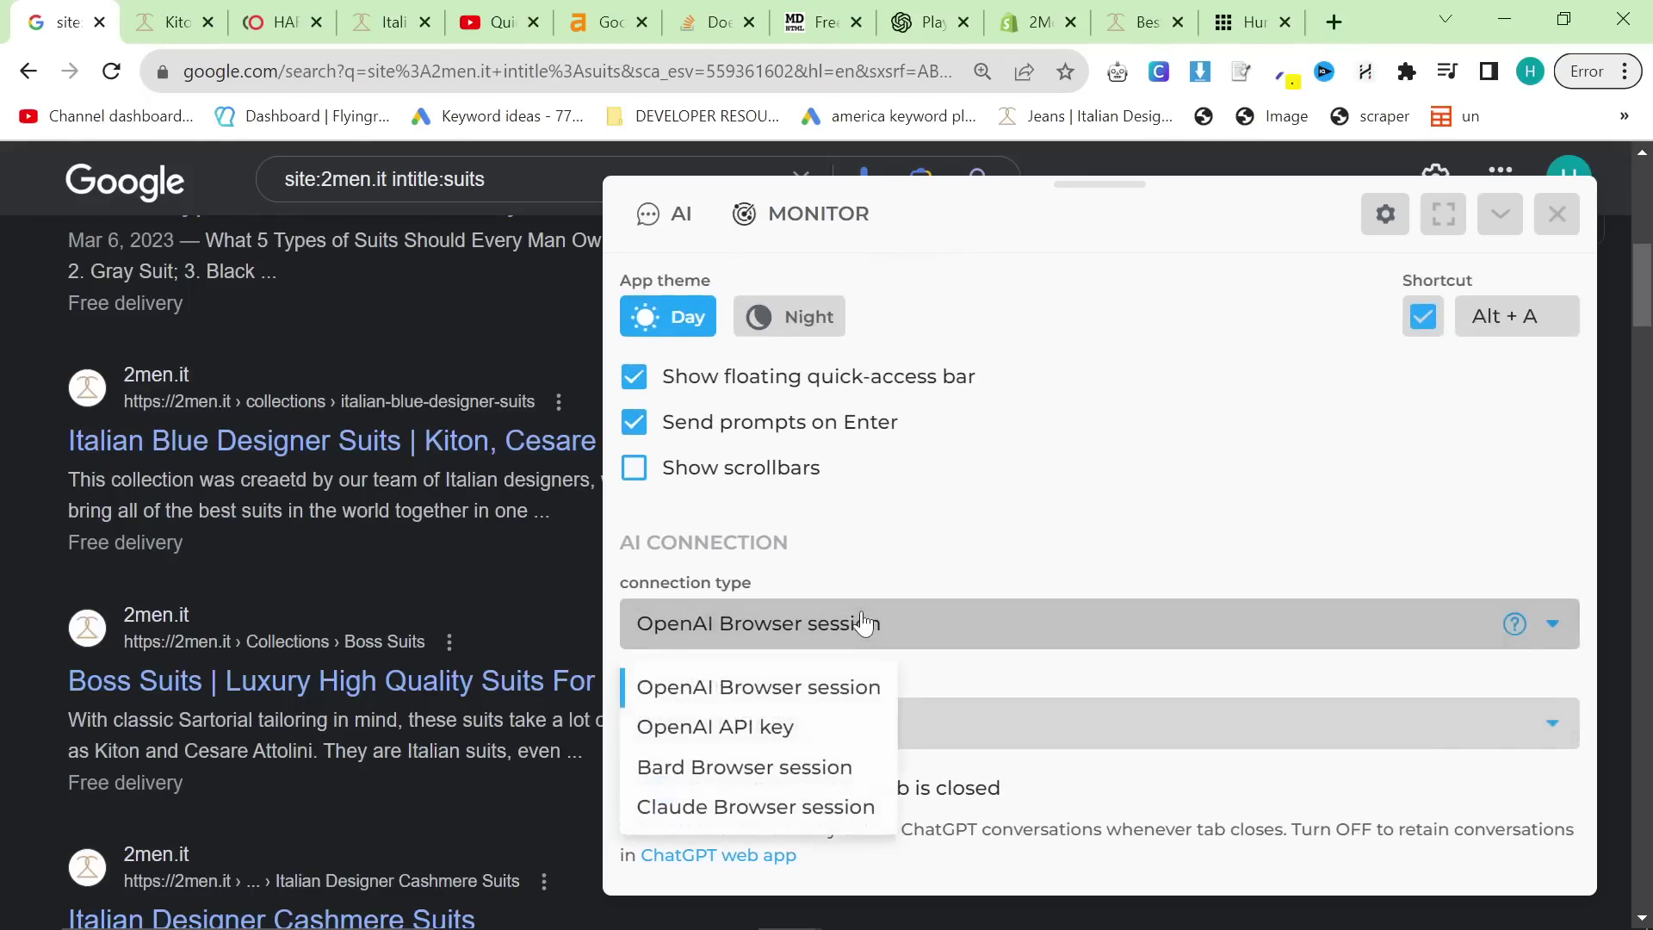
pyautogui.click(777, 813)
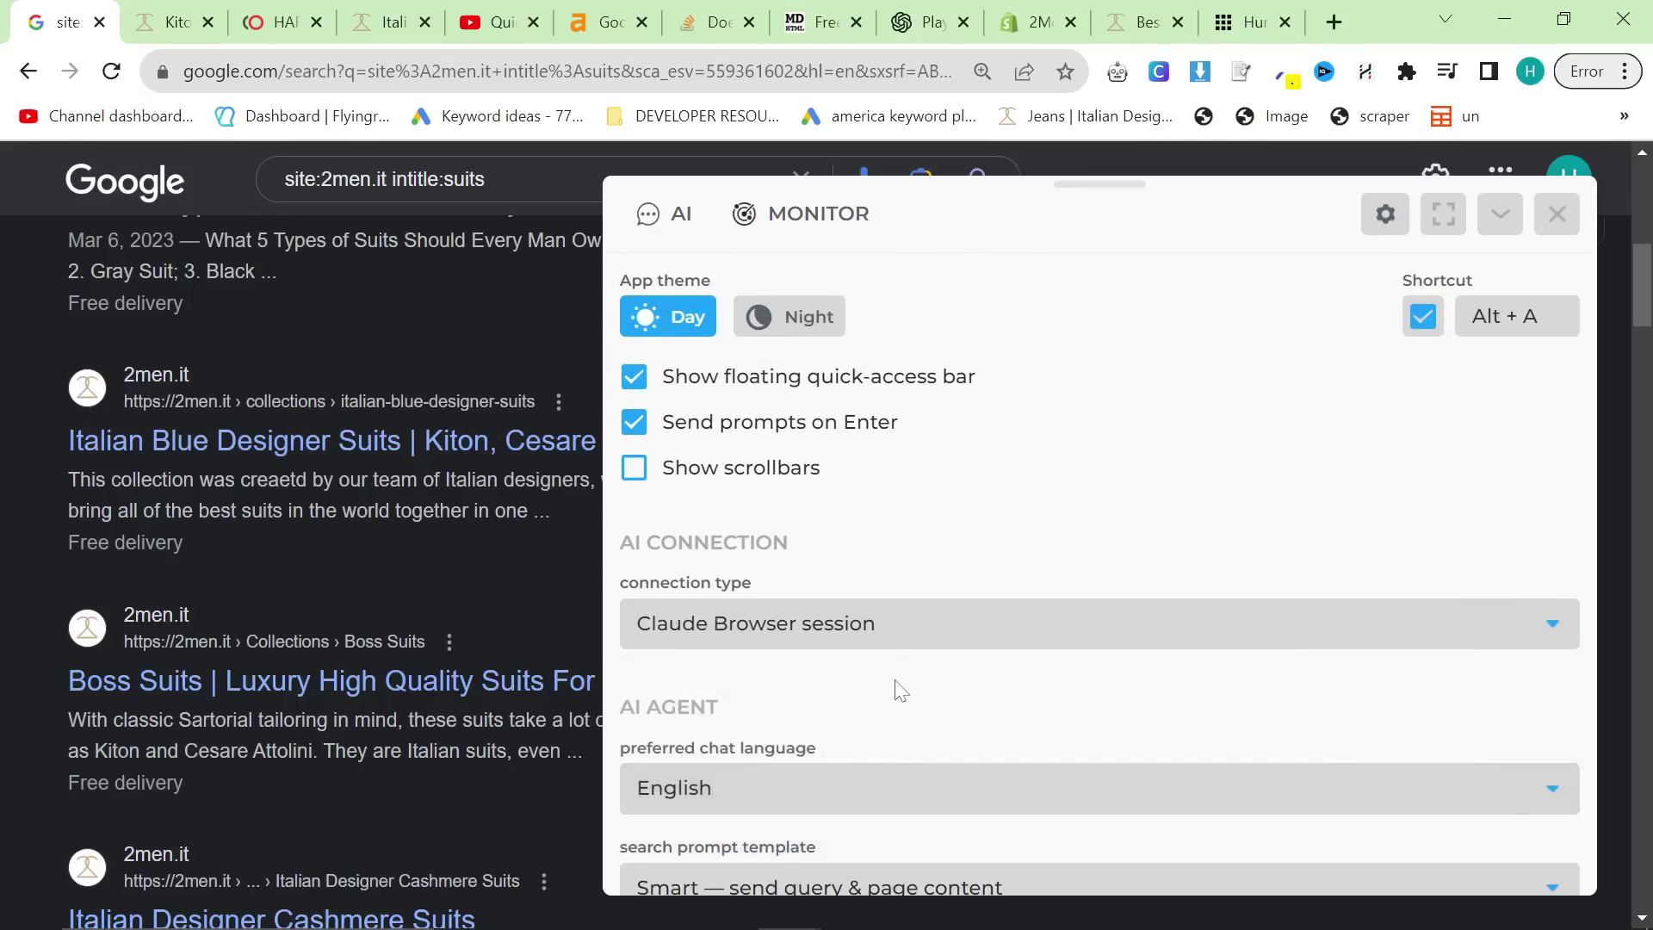
pyautogui.scroll(-5, 913, 681)
pyautogui.scroll(-5, 945, 658)
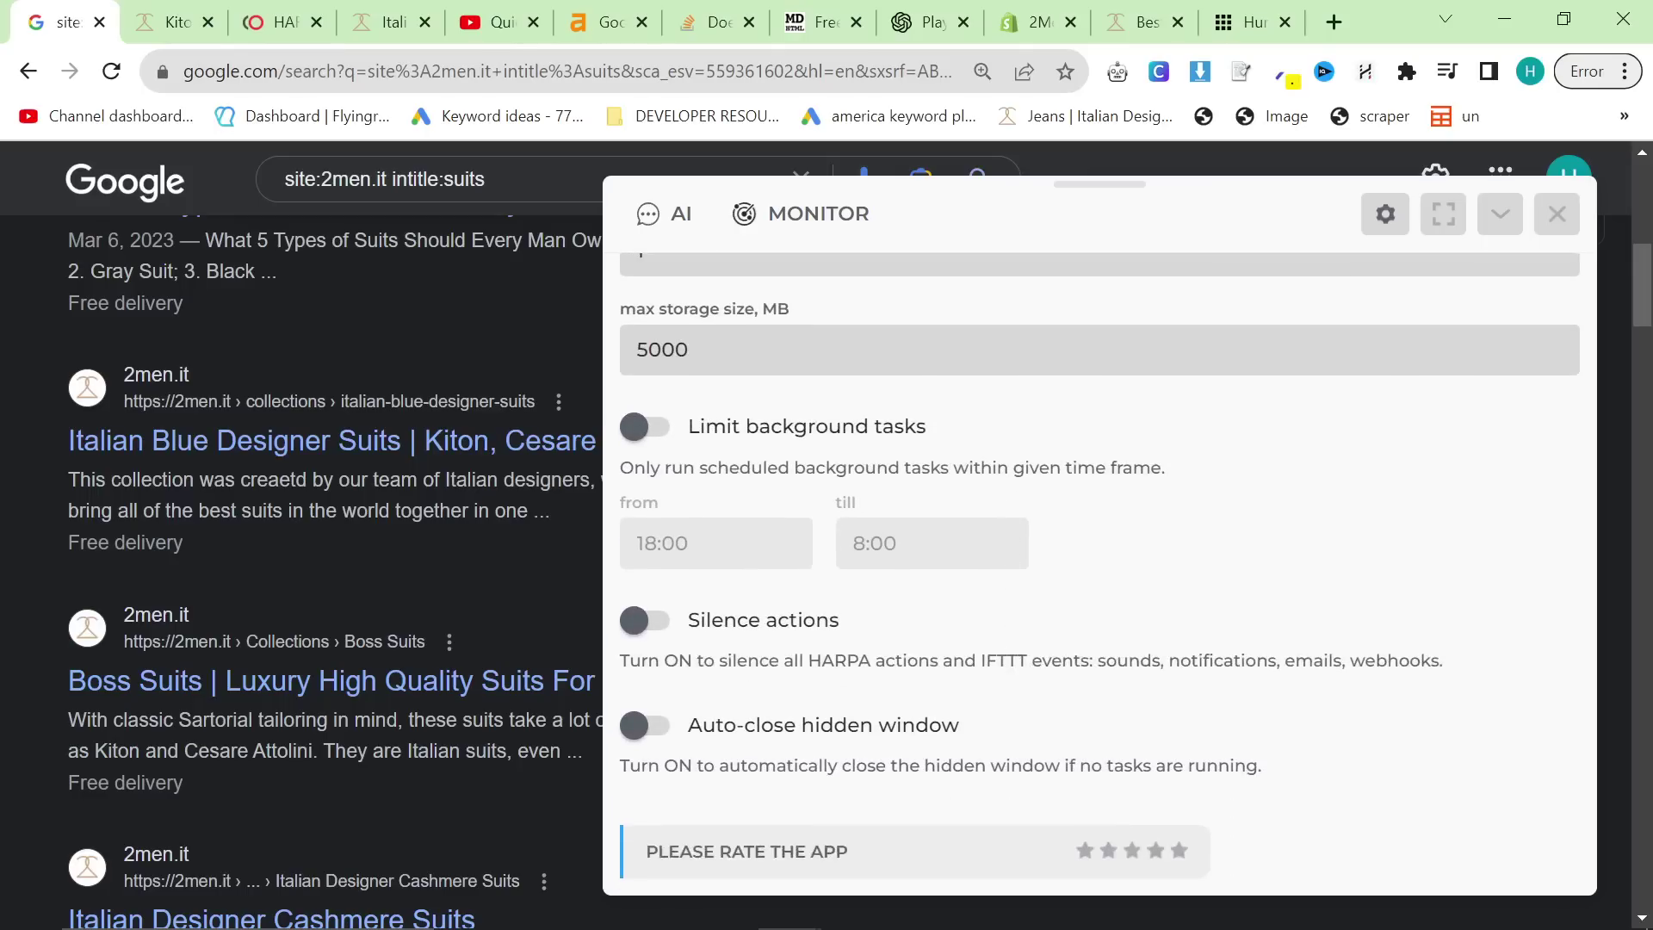
pyautogui.scroll(8, 1059, 682)
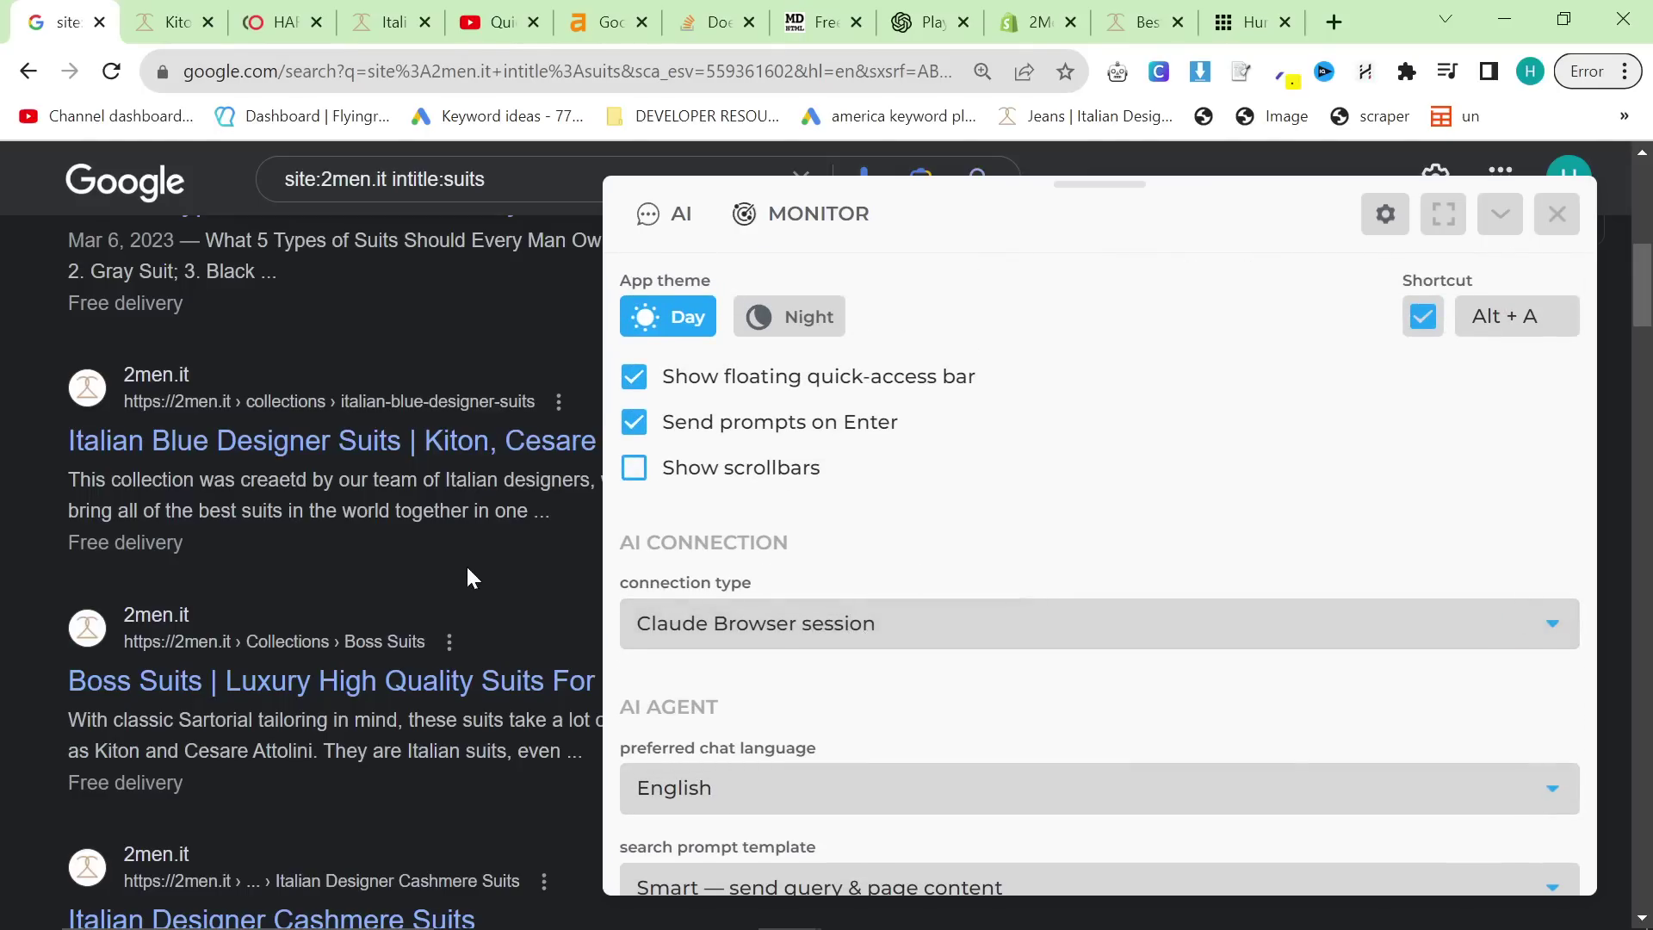
pyautogui.scroll(-8, 334, 603)
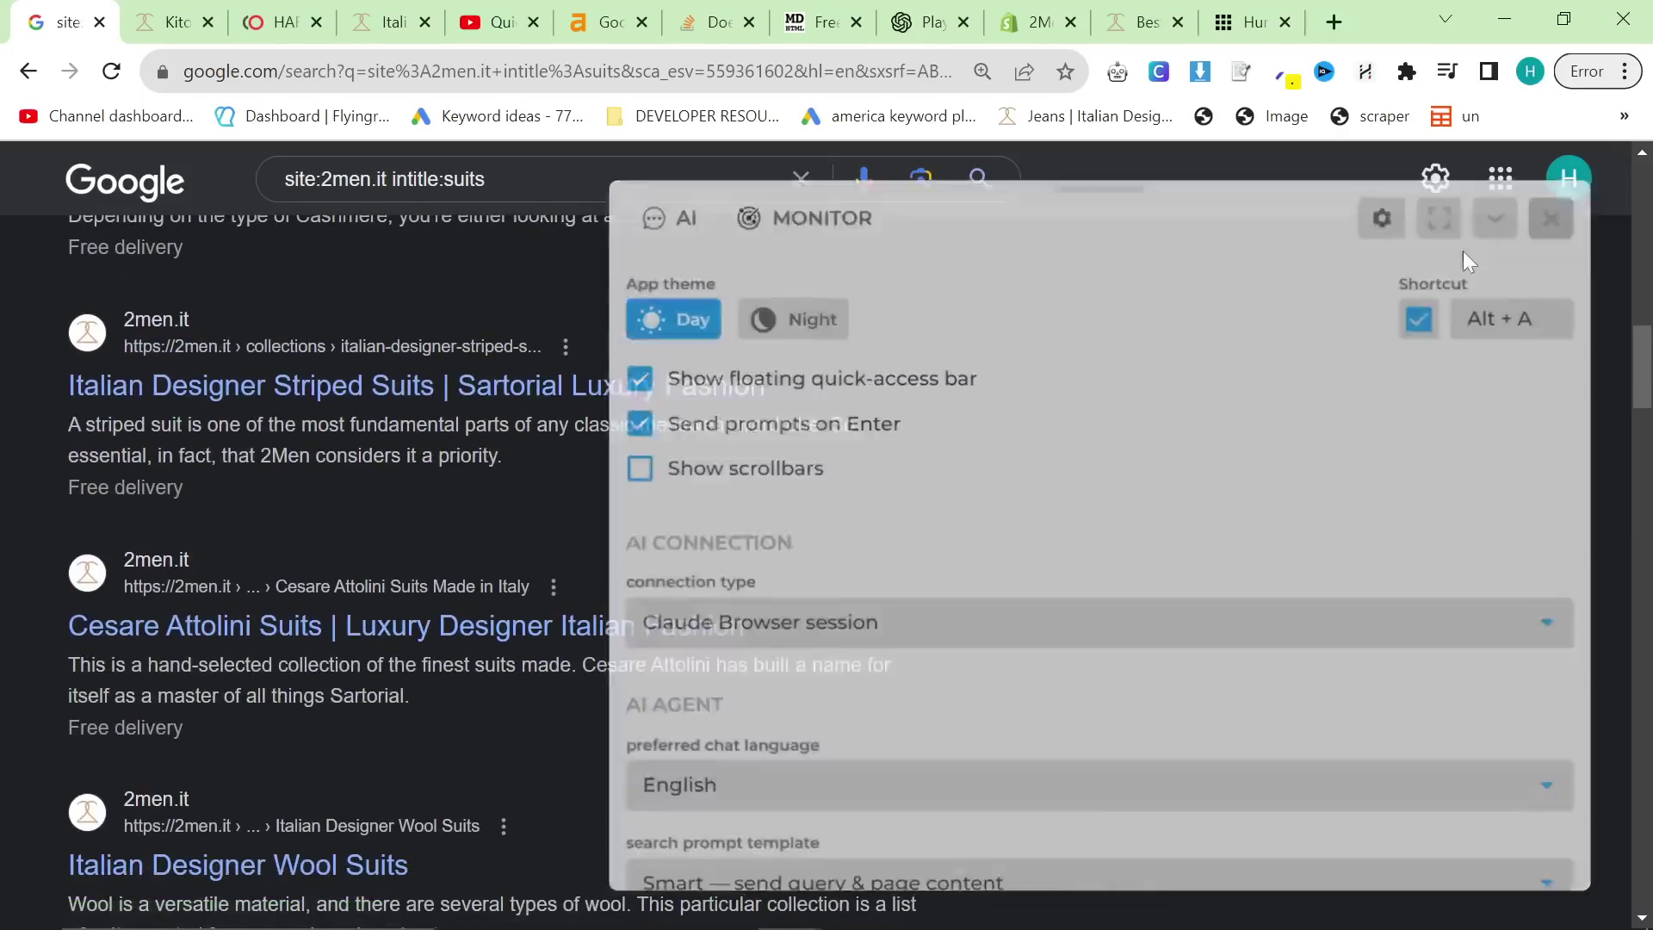
# Collapse the HARPA panel and scroll the site:2men.it suits results to Italian Black Designer Suits
pyautogui.click(1501, 226)
pyautogui.scroll(-6, 488, 607)
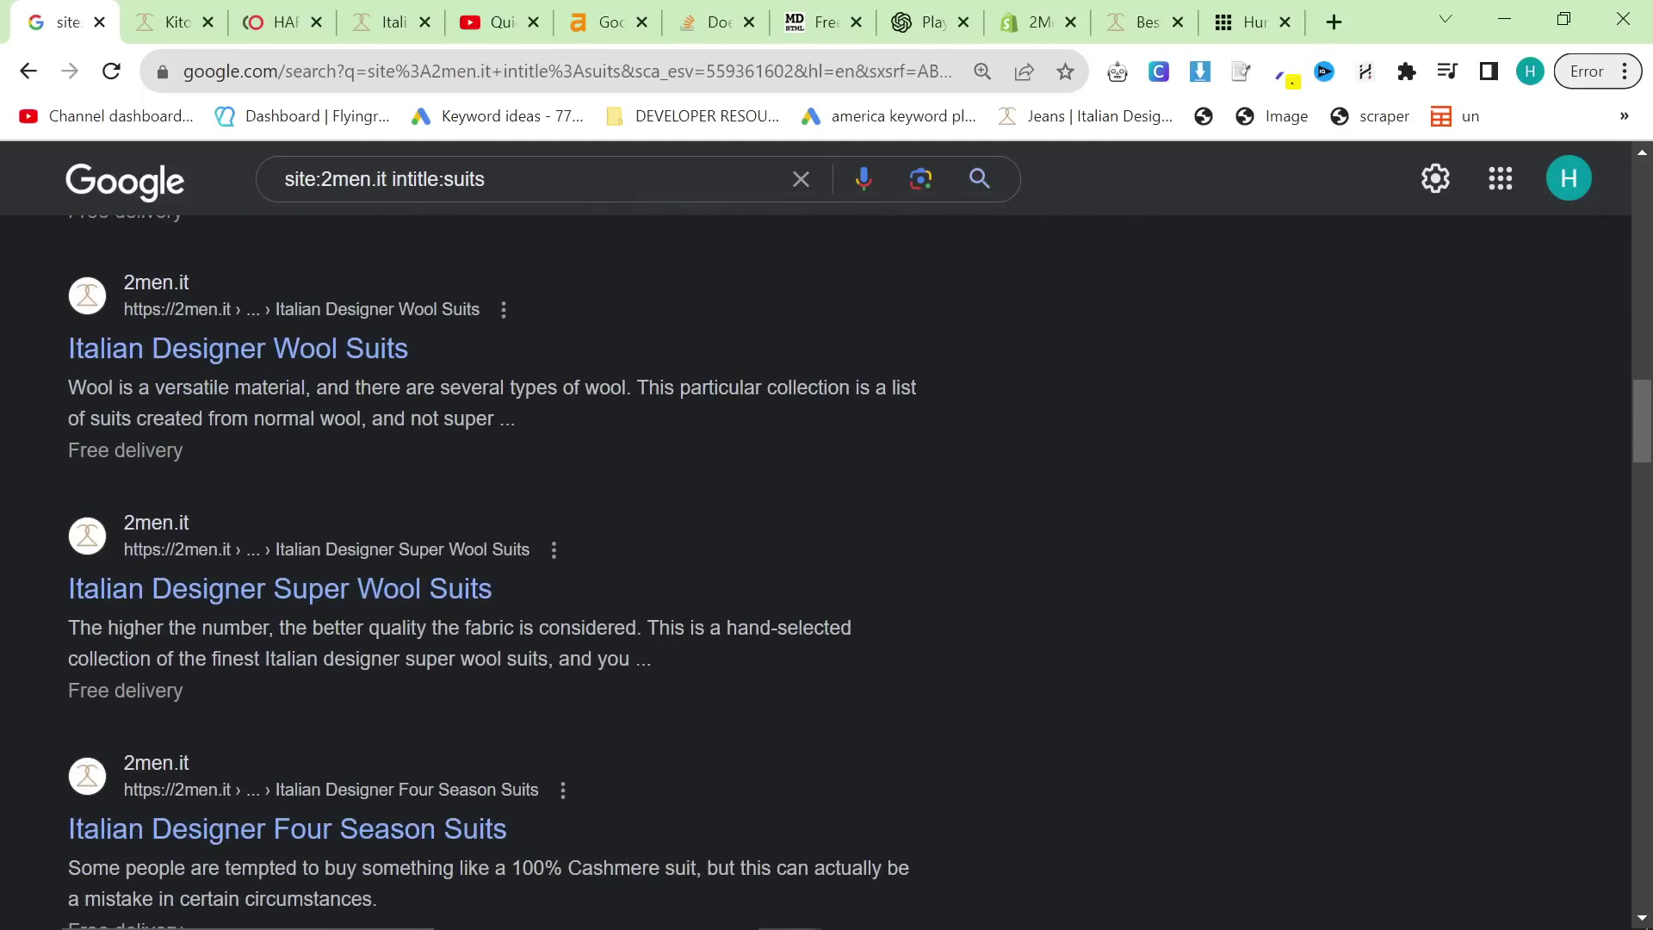
pyautogui.scroll(-5, 540, 415)
pyautogui.scroll(-20, 422, 538)
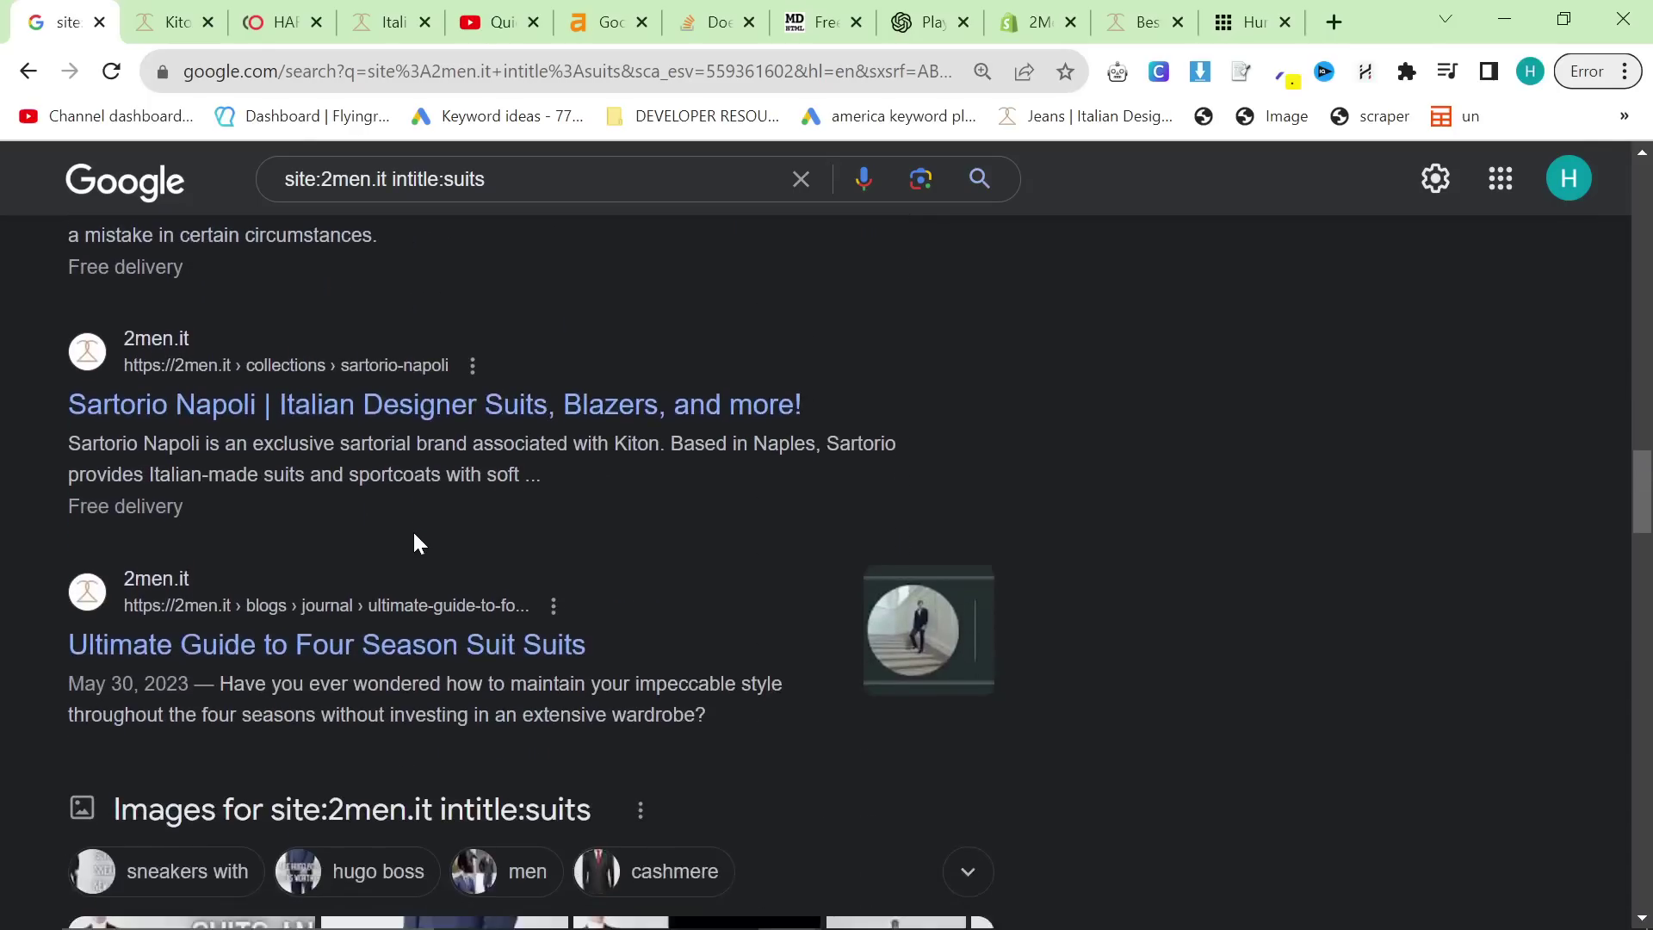
pyautogui.scroll(-15, 417, 583)
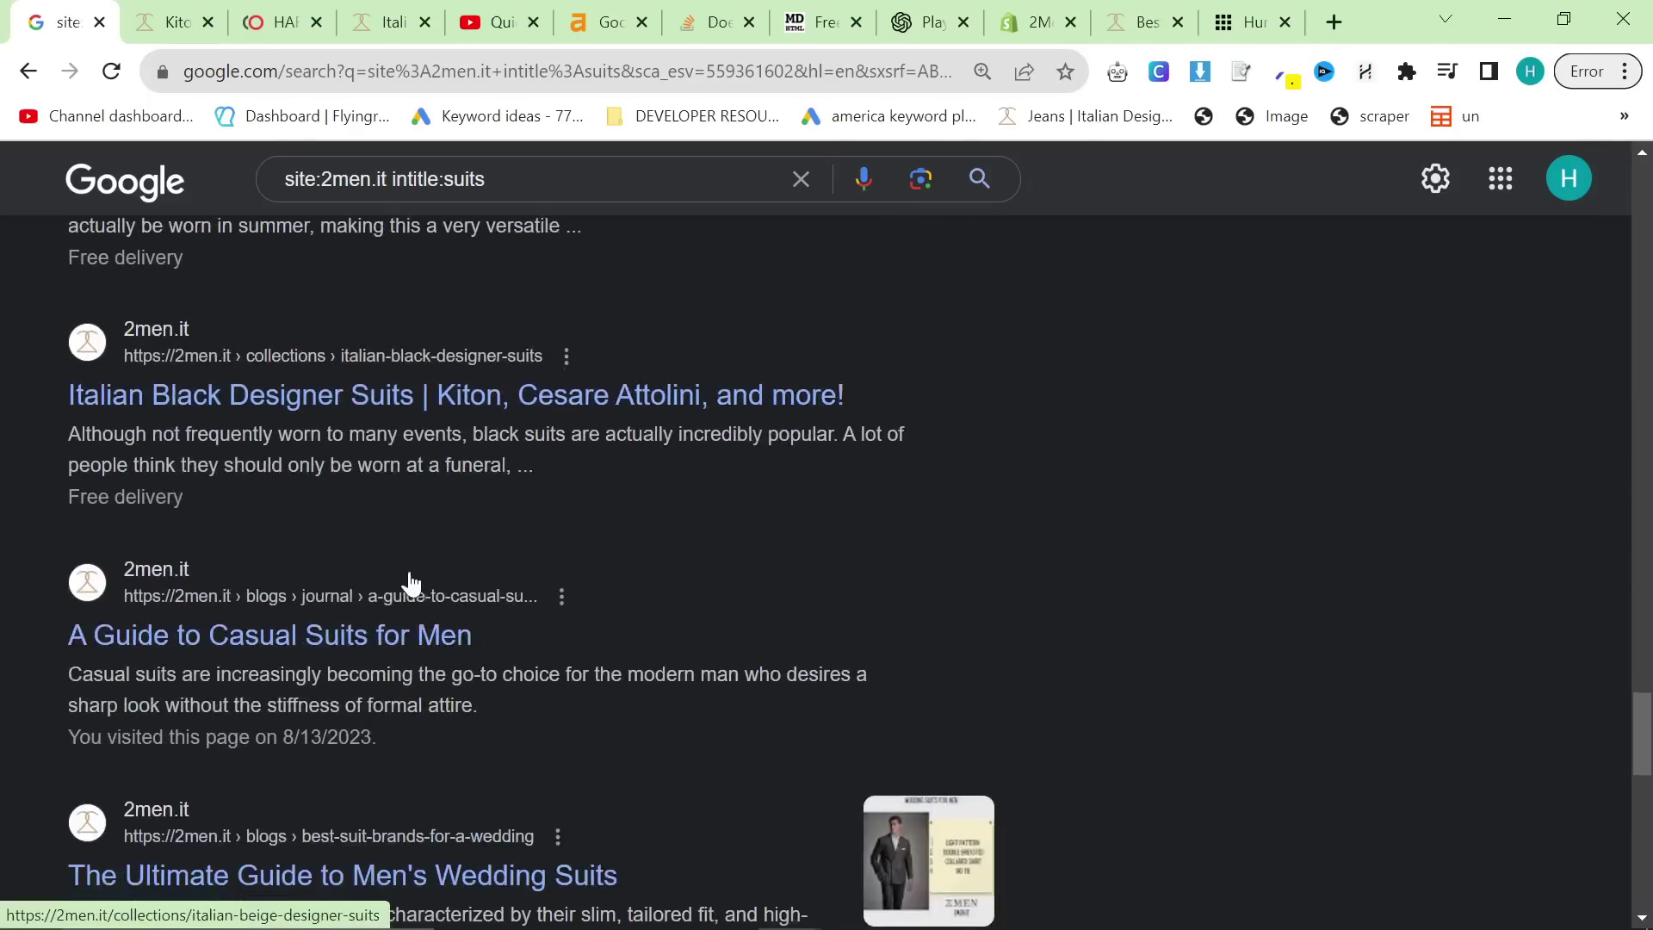